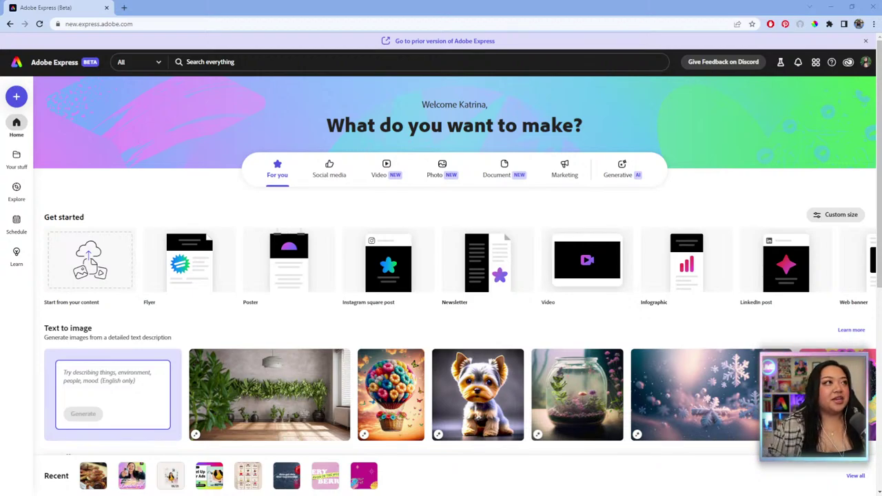
Search all content for "ad".
click(283, 25)
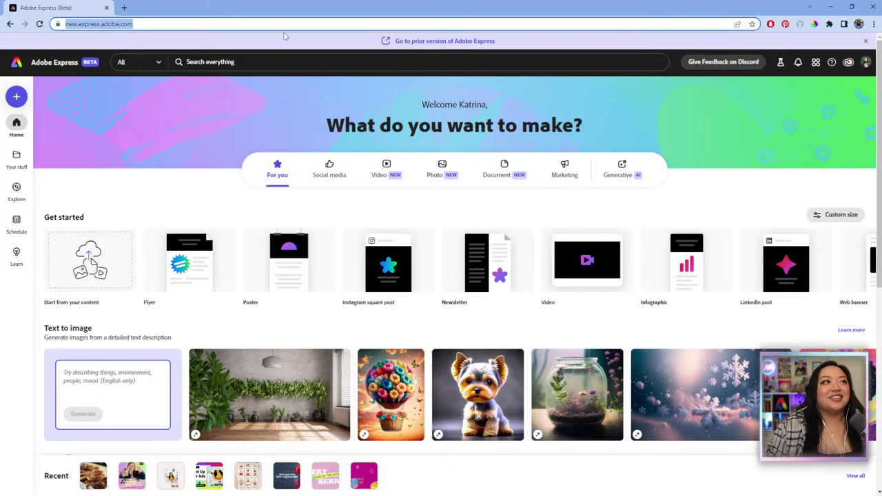
click(318, 66)
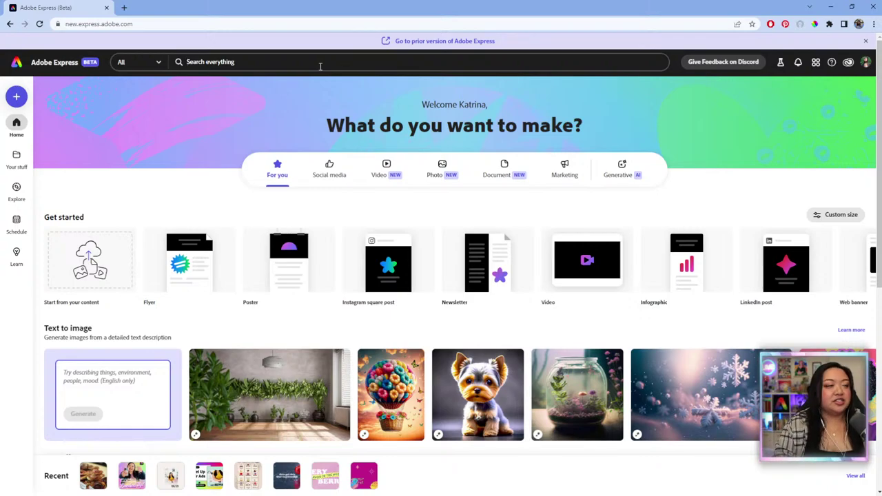
text(ad)
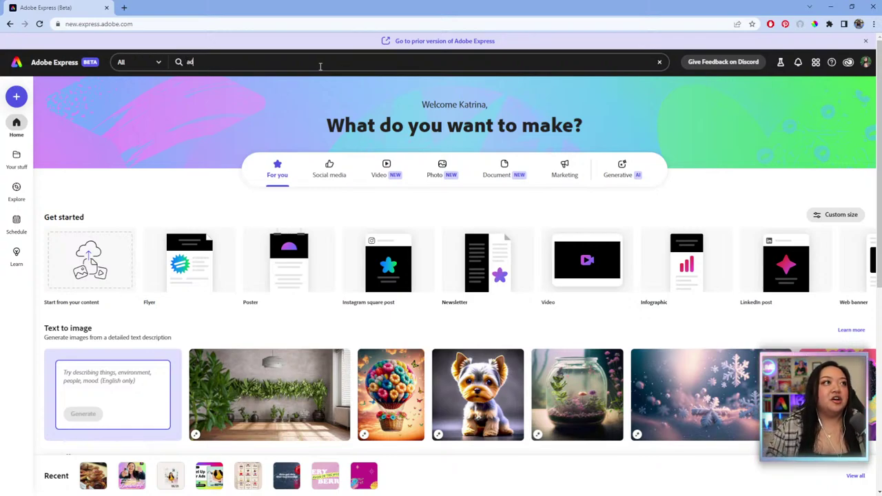
key(Return)
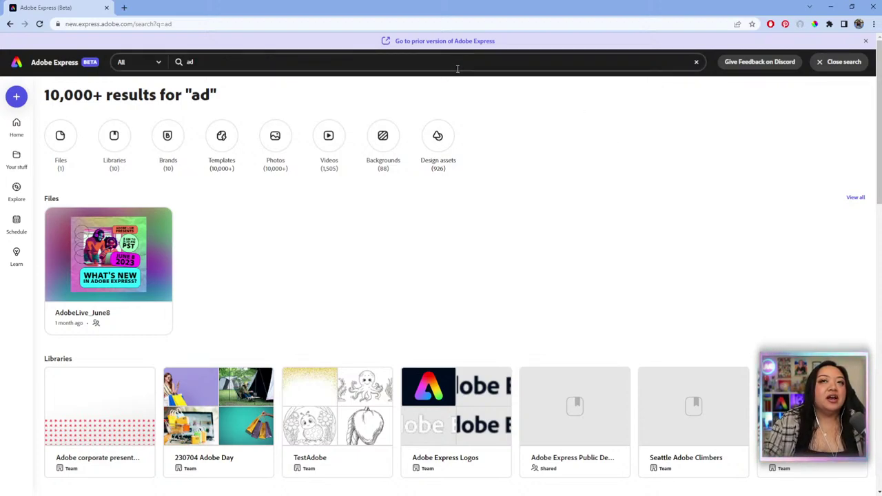
Examine the files, libraries, brands, templates, photos and videos in the "ad" search results.
scroll(290, 232, down, 1)
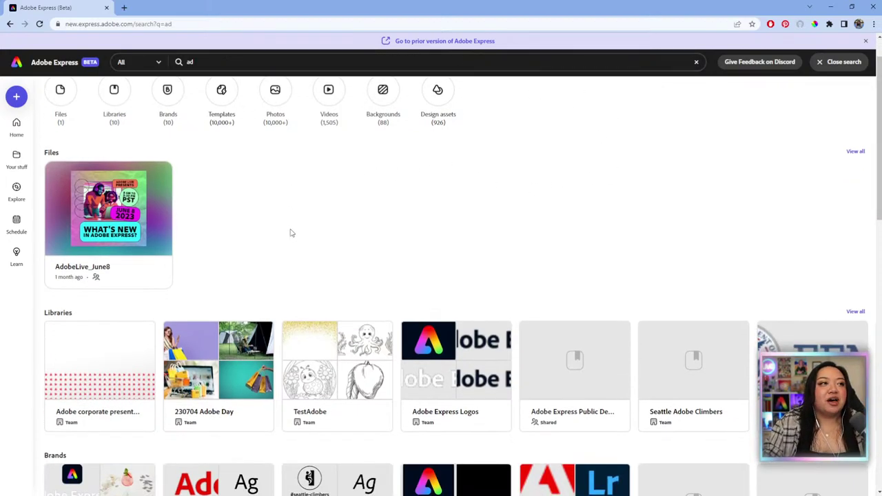
scroll(290, 233, down, 2)
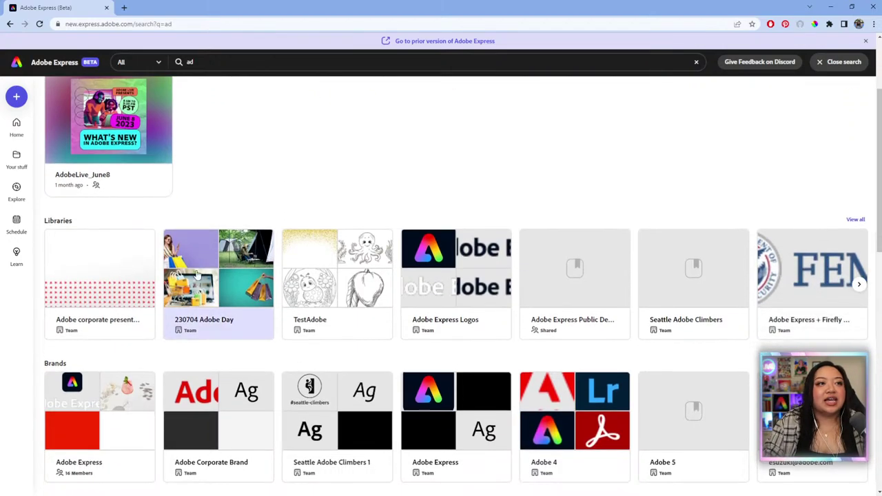
scroll(197, 274, down, 2)
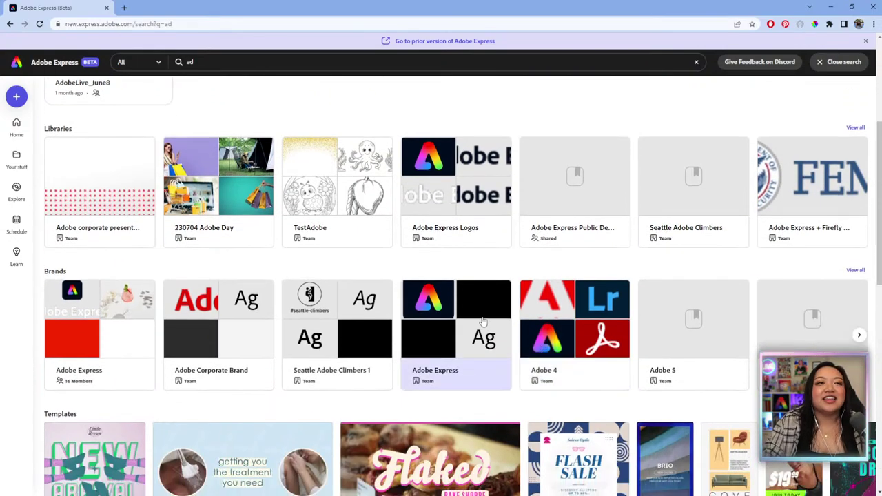
scroll(483, 321, up, 5)
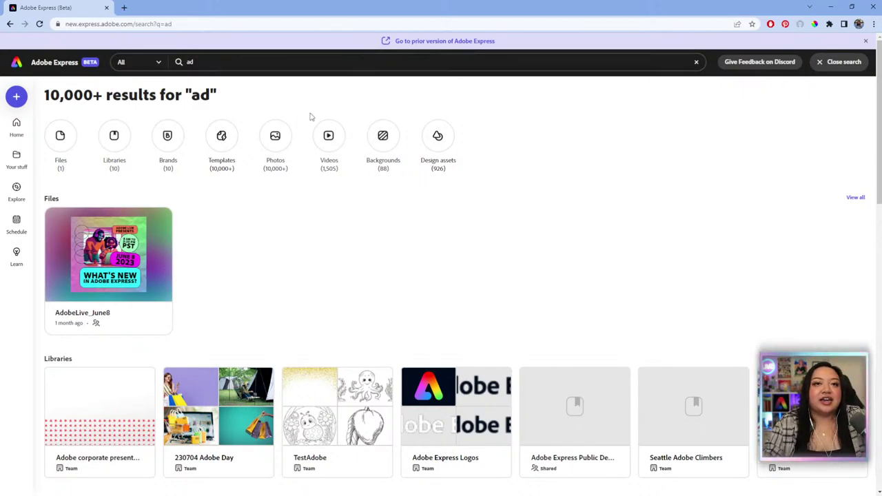
scroll(443, 183, down, 2)
scroll(429, 187, down, 4)
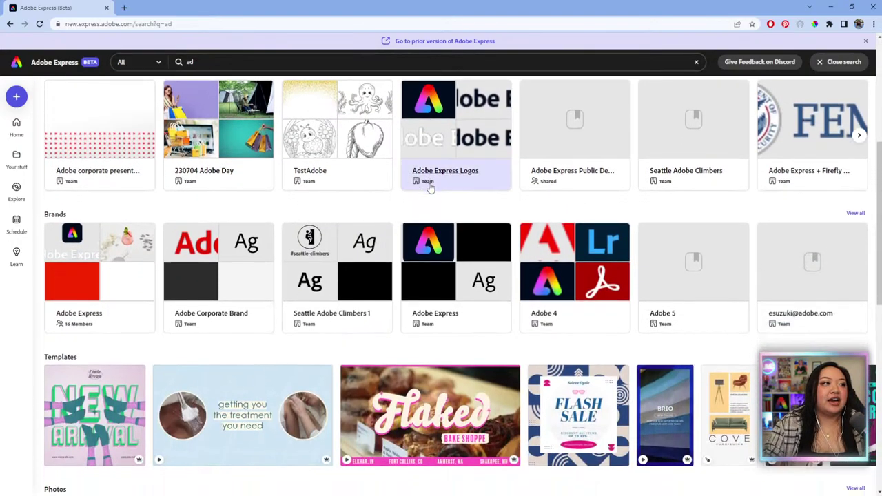
scroll(429, 186, down, 3)
scroll(354, 309, down, 2)
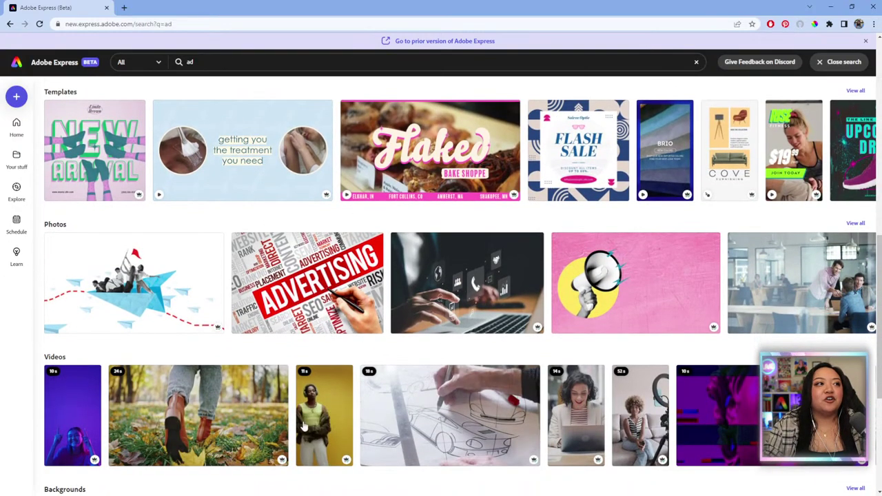
scroll(304, 426, down, 2)
scroll(330, 423, up, 3)
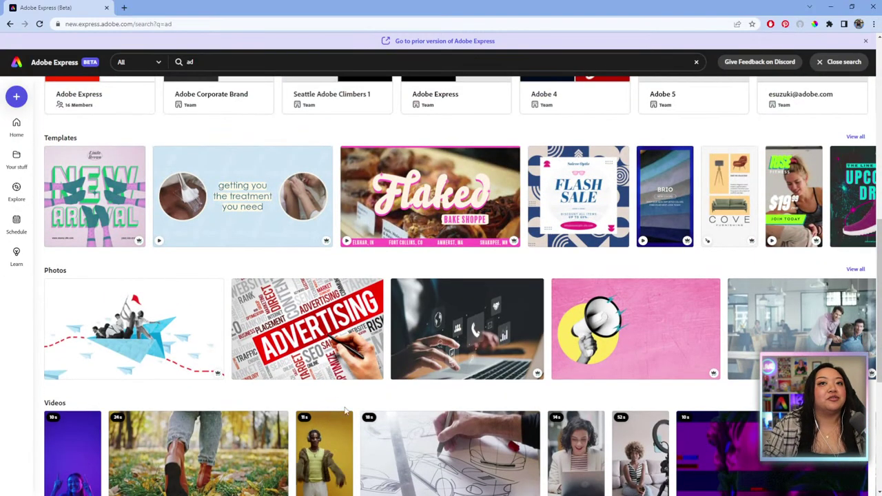
scroll(378, 386, up, 5)
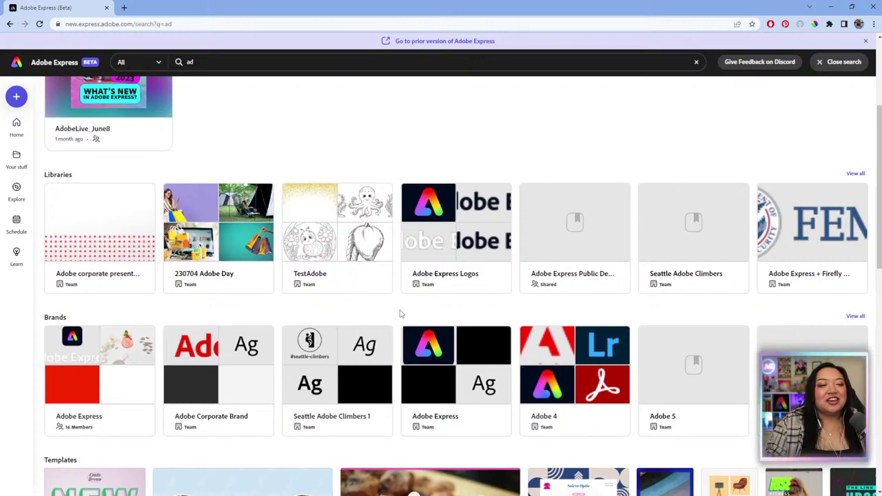
Open the animated "Flaked Bake Shoppe" video template from the template results.
scroll(401, 314, down, 2)
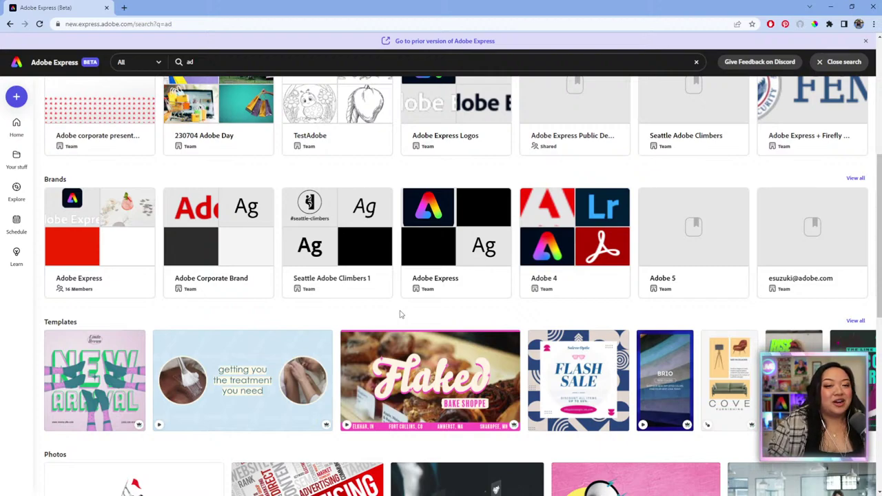
scroll(400, 314, down, 1)
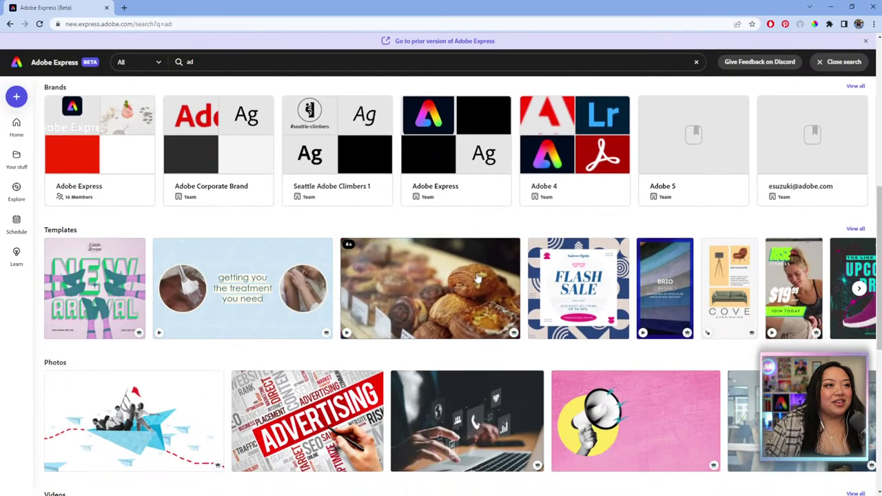
mouse_move(414, 298)
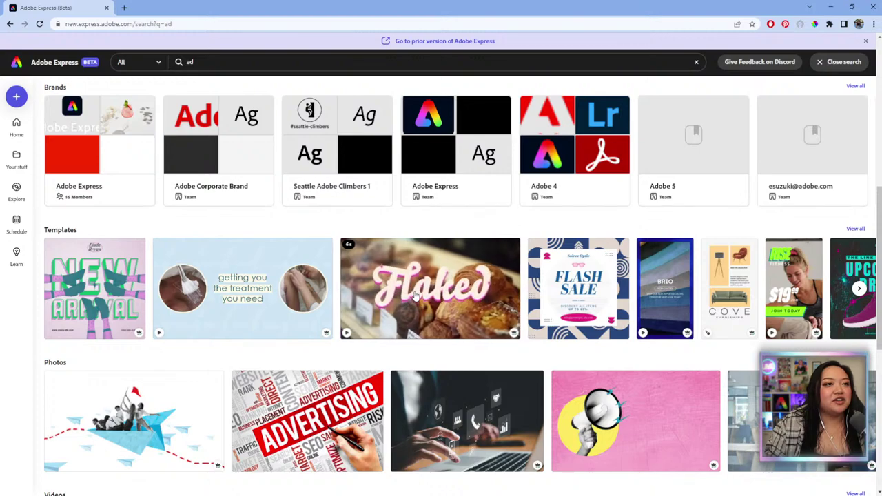
click(414, 297)
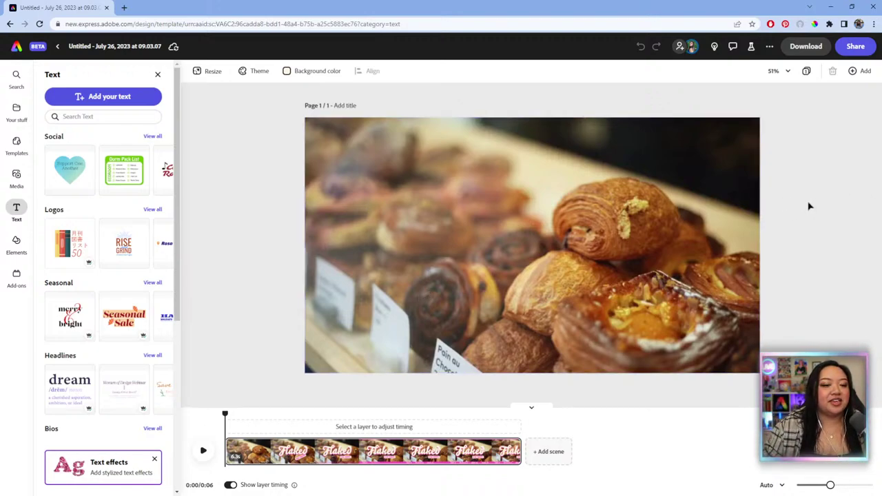
Play the bakery template's animation from start to end, rewinding the playhead to 0 s to replay it.
click(203, 451)
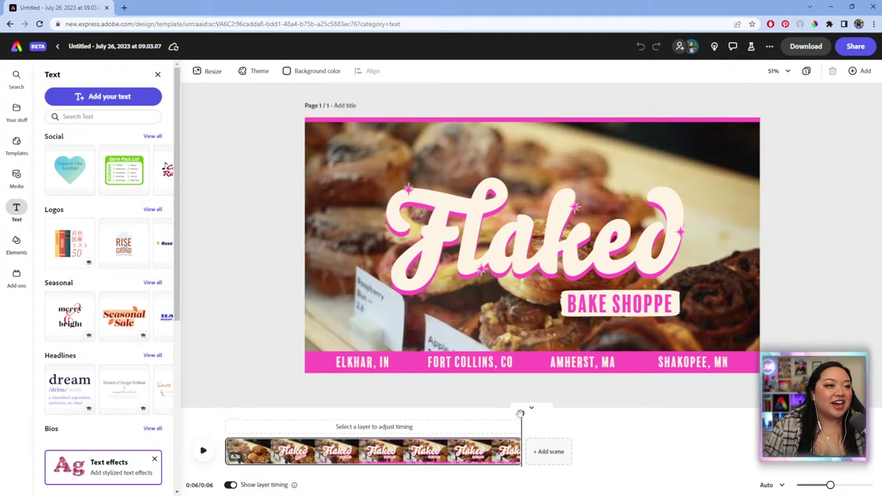
drag(521, 413, 224, 413)
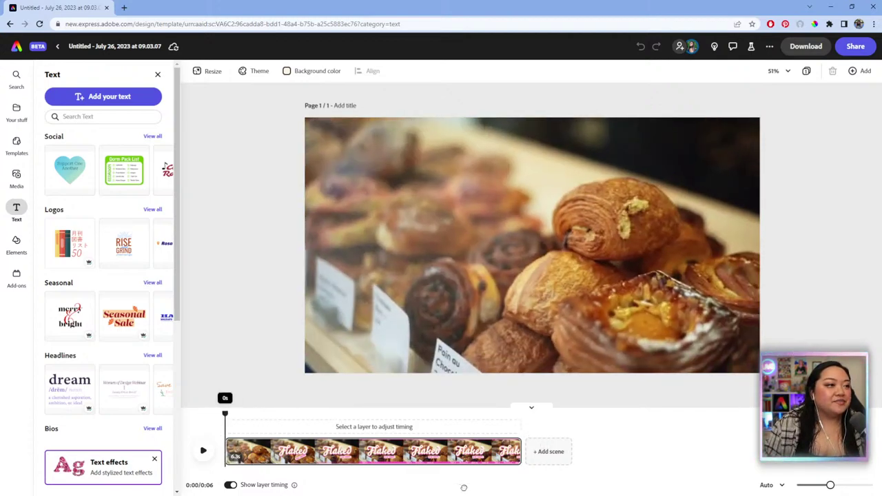
click(204, 452)
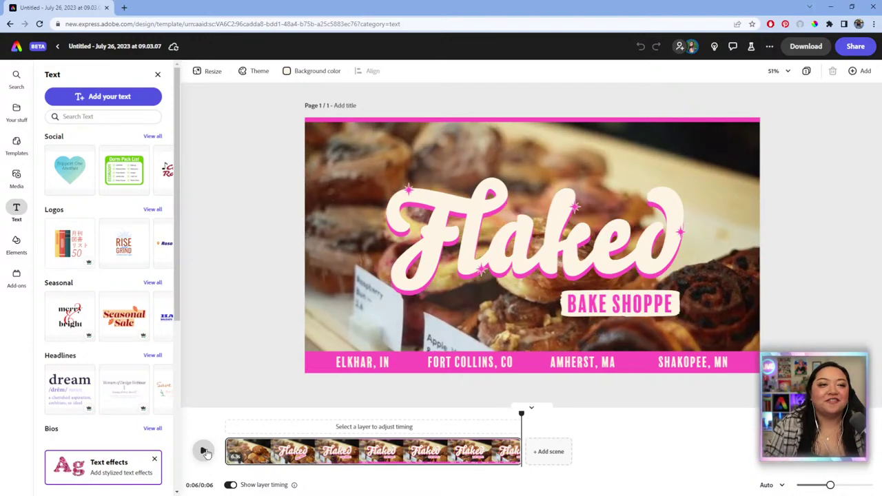
drag(226, 419, 521, 414)
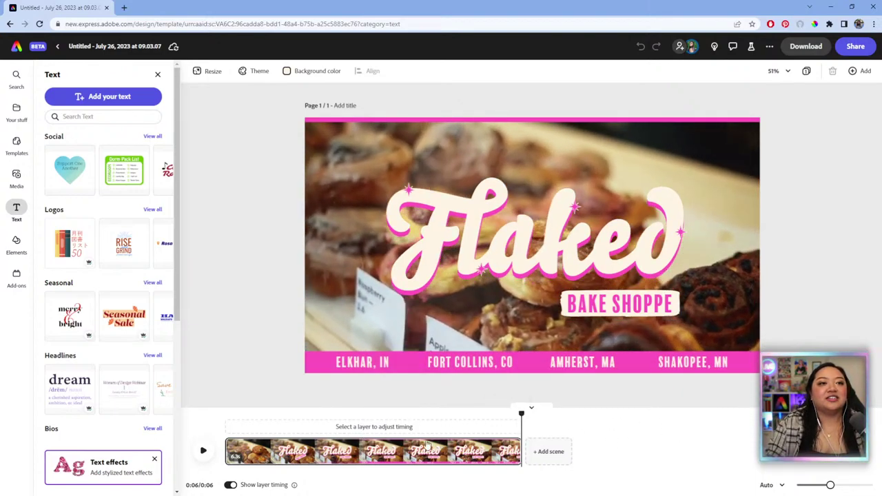
drag(267, 418, 231, 414)
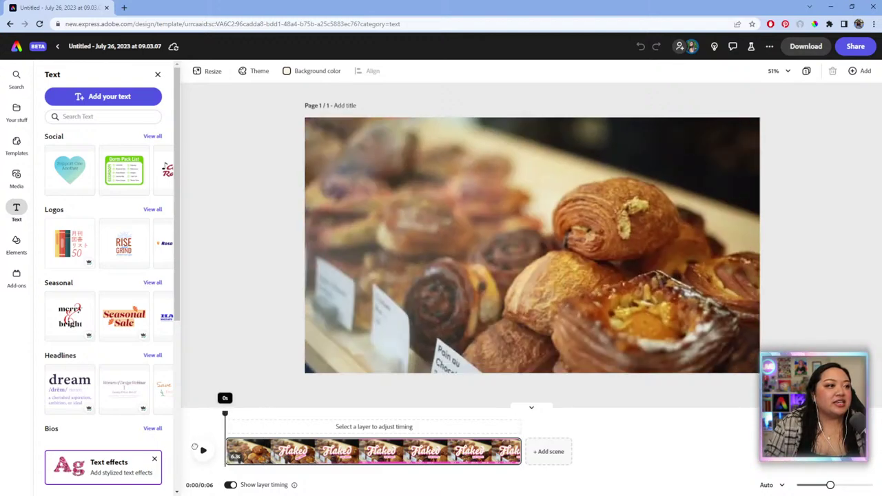
click(203, 452)
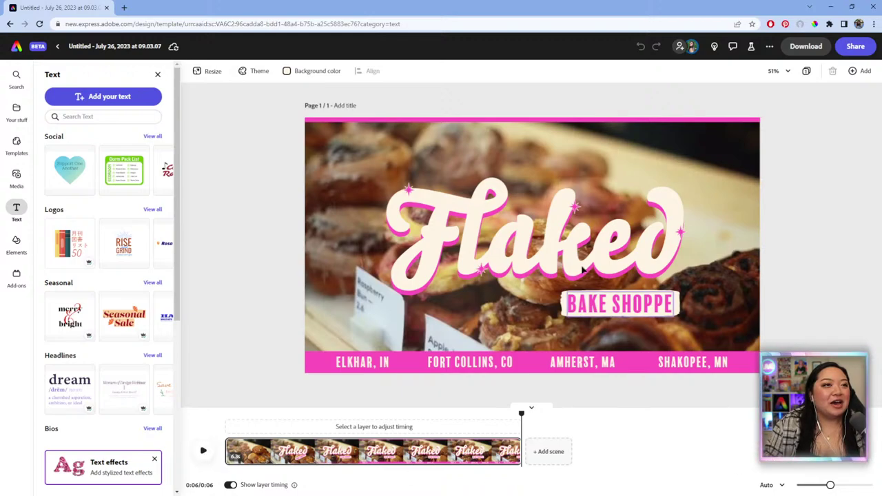
Select the background pastry video to view its editing options and layer timing, and deselect it.
click(352, 146)
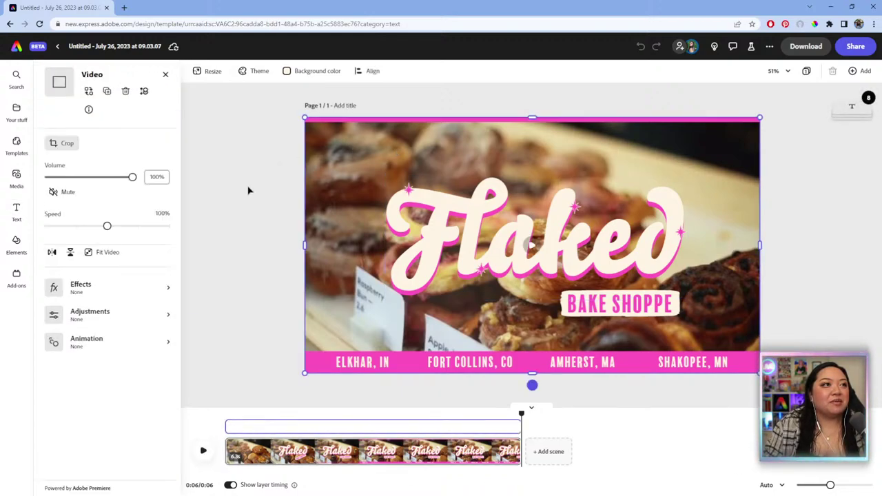
click(248, 189)
click(374, 173)
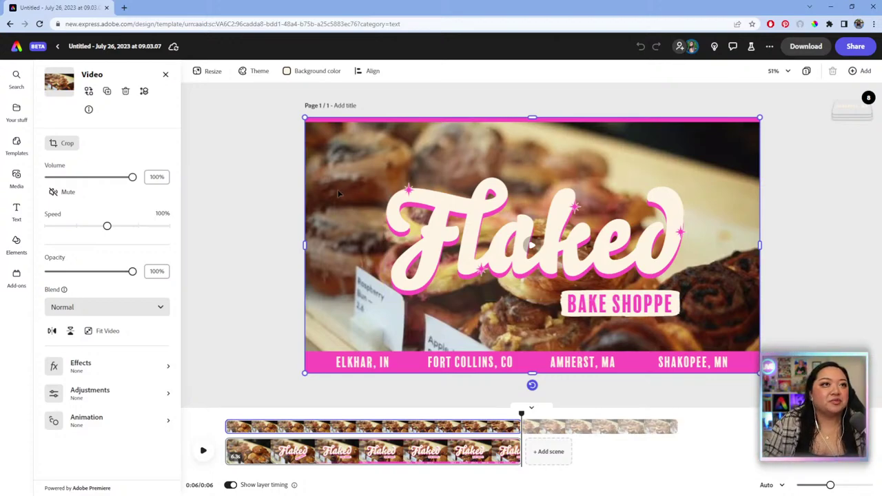
click(294, 194)
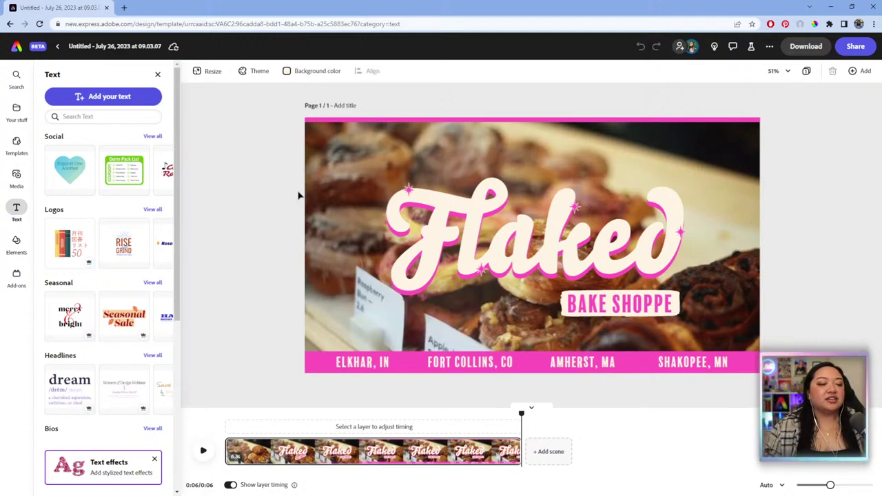
Undo the shift of the background pastry video on the page and deselect it.
click(377, 180)
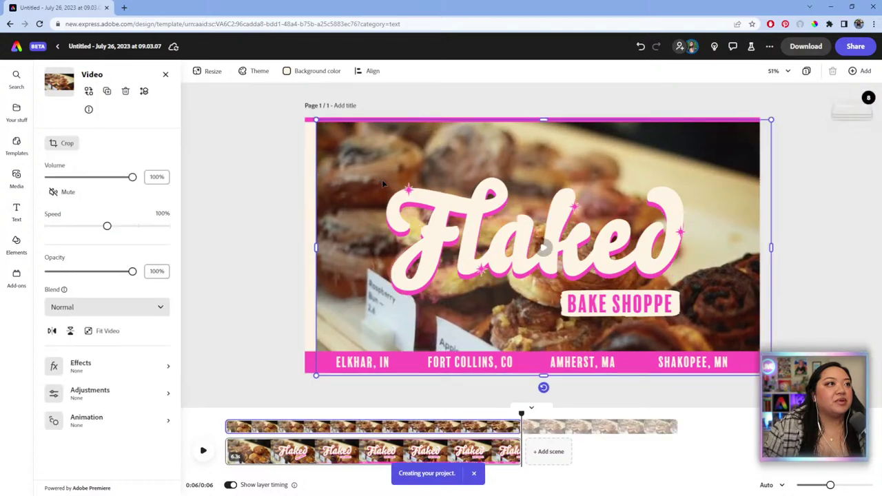
key(ctrl+z)
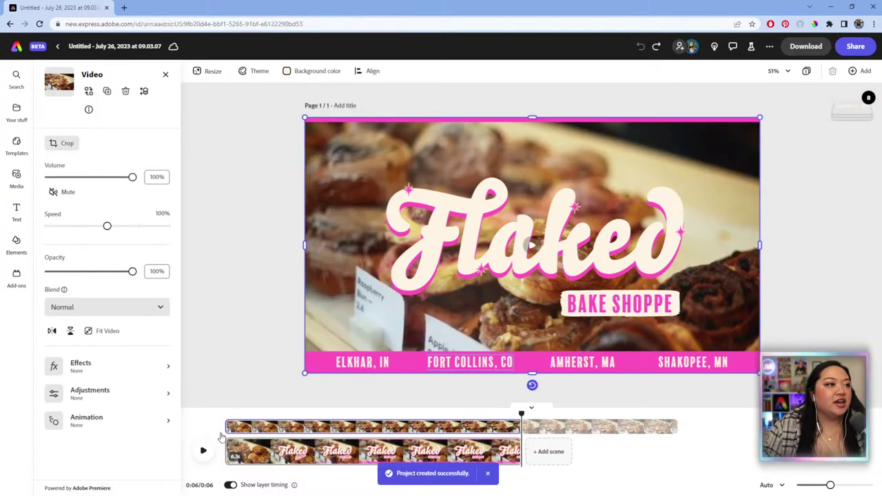
click(218, 433)
click(487, 474)
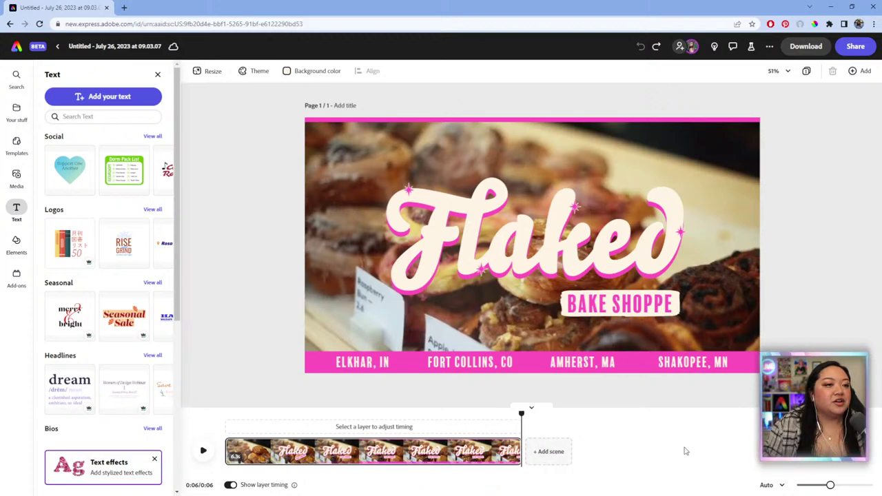
Add a blank scene after the bakery scene, show the media photos, and delete the blank scene.
click(555, 457)
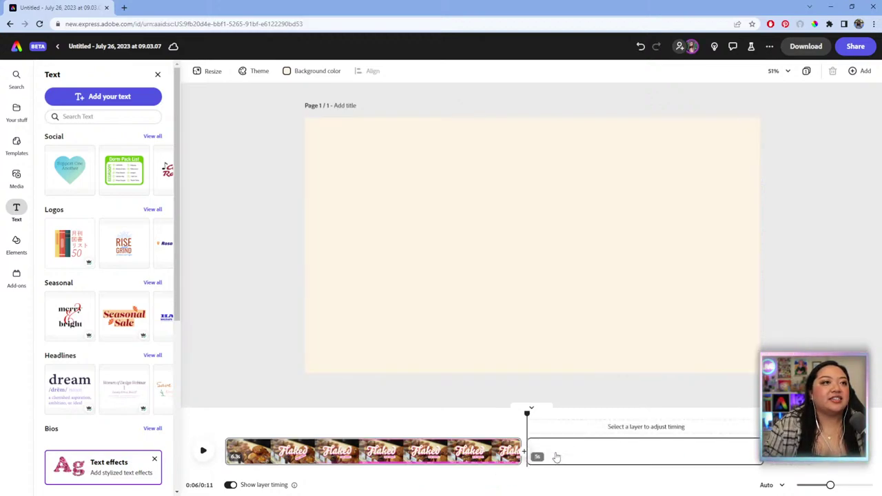
click(569, 455)
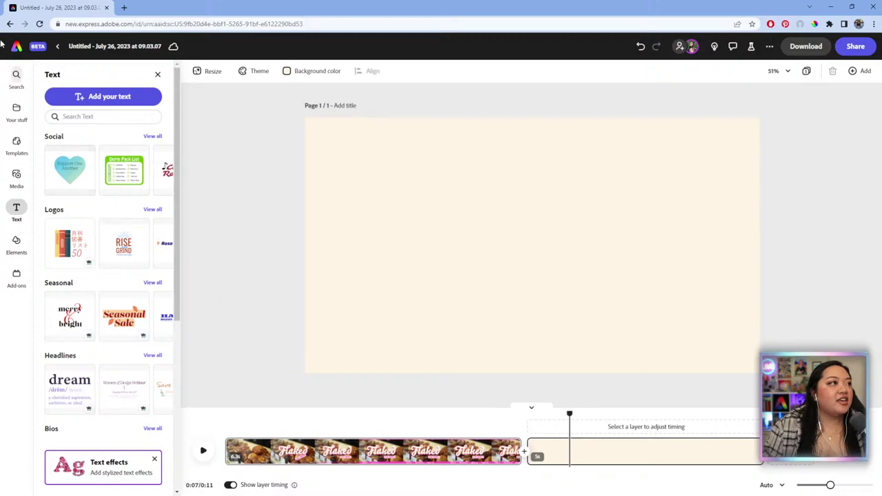
click(19, 176)
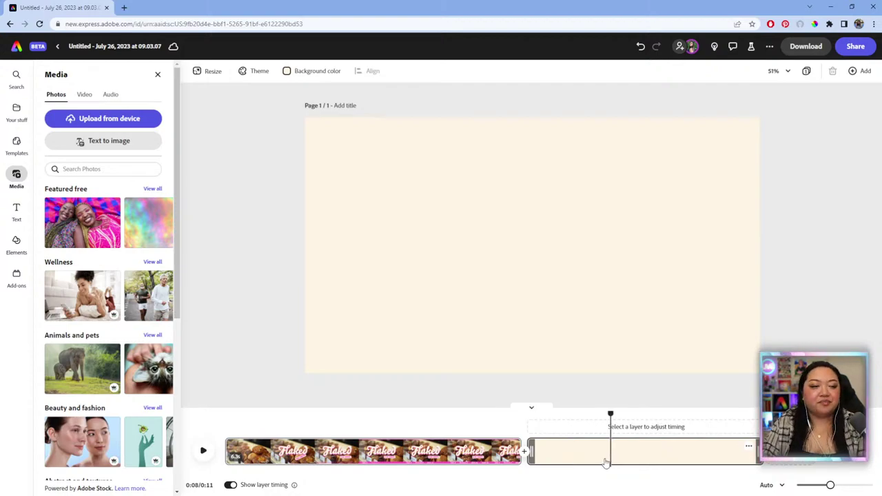
key(Delete)
Trim the end of the bakery scene to 5.4 s and check the cut with the playhead.
click(467, 449)
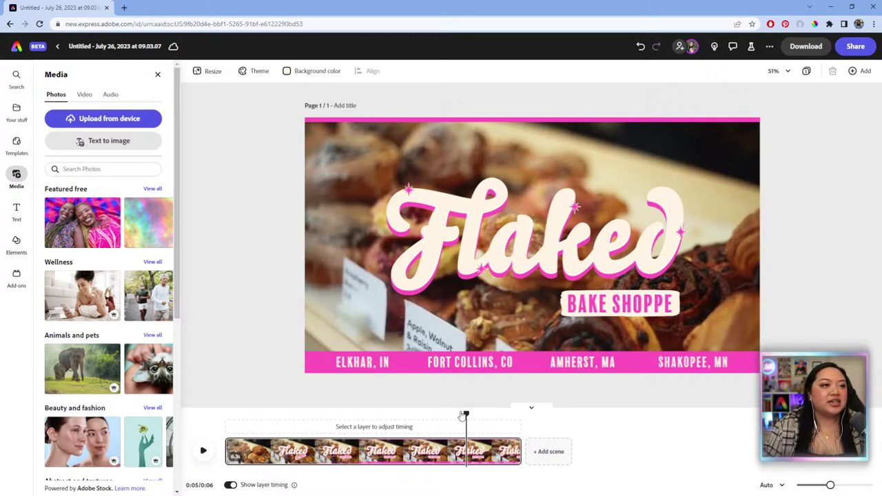
drag(405, 416, 480, 400)
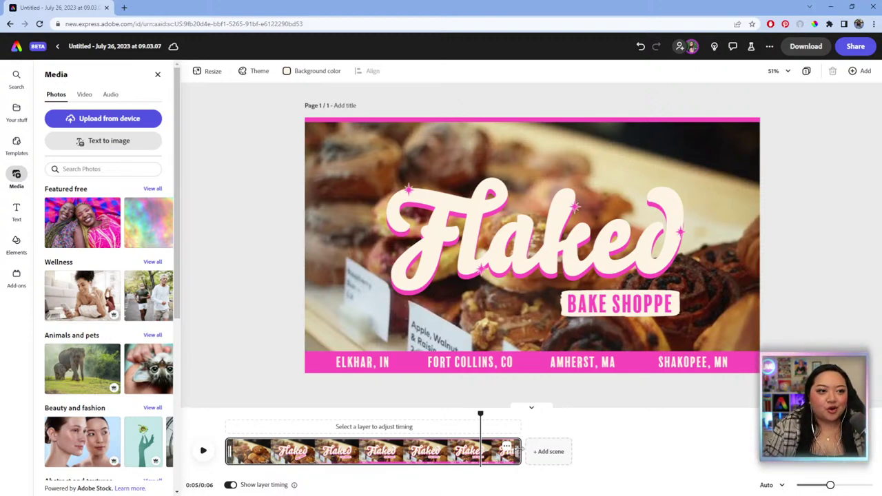
drag(488, 447, 481, 448)
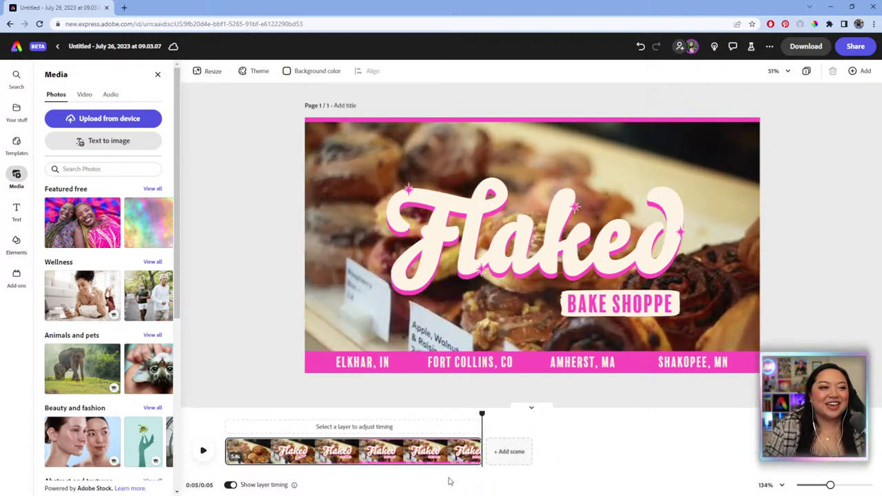
click(426, 418)
click(487, 418)
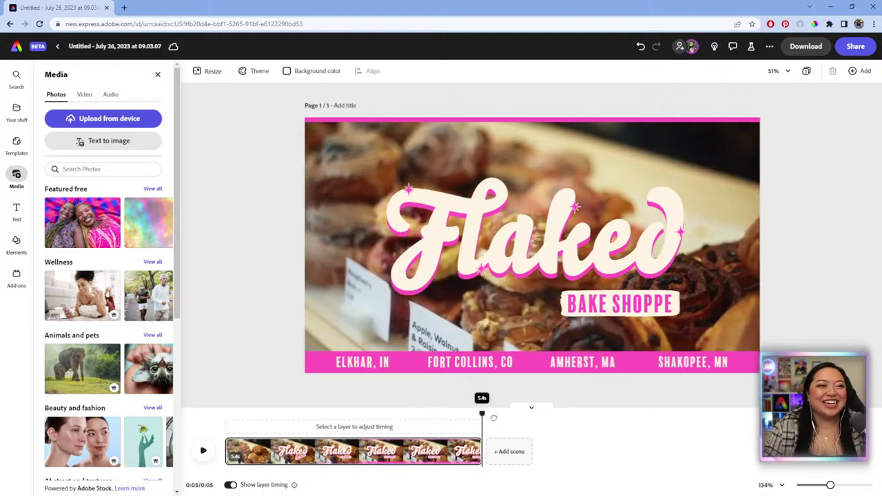
Duplicate the Flaked bakery scene on the timeline.
click(443, 460)
click(437, 460)
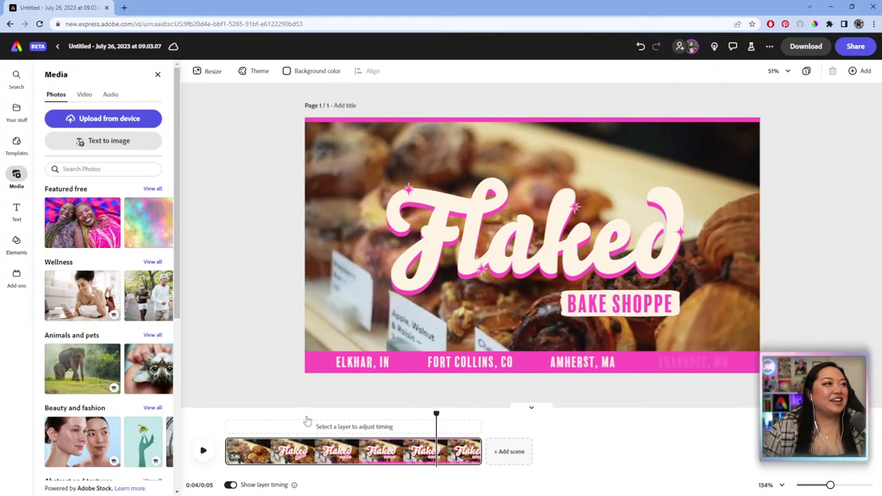
click(353, 455)
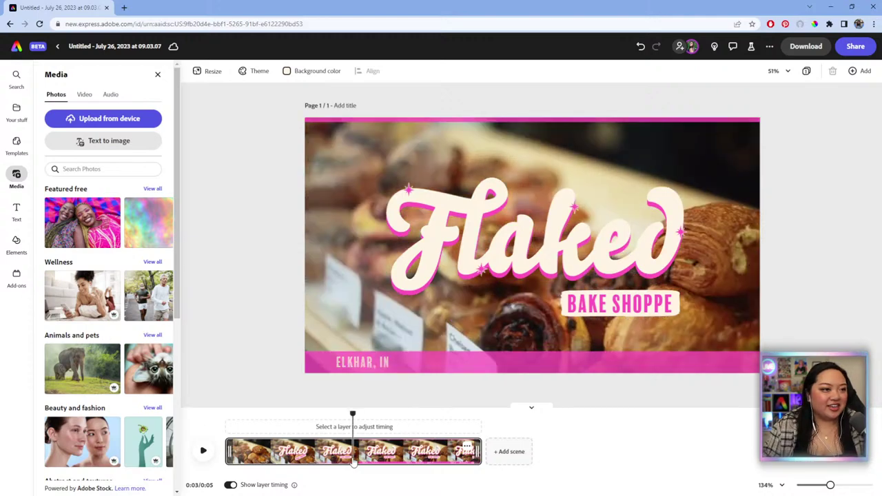
right_click(351, 457)
click(338, 399)
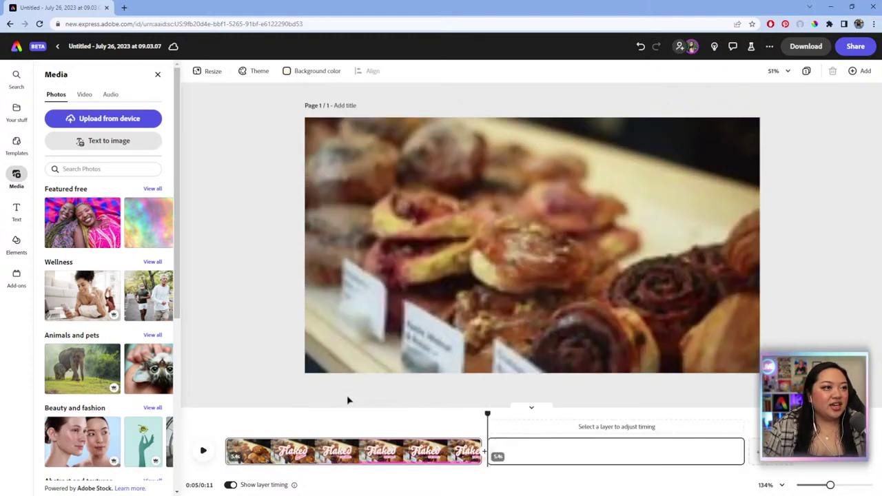
Scrub through the duplicated scene to check how its logo, banner and city names animate in.
drag(487, 412, 672, 404)
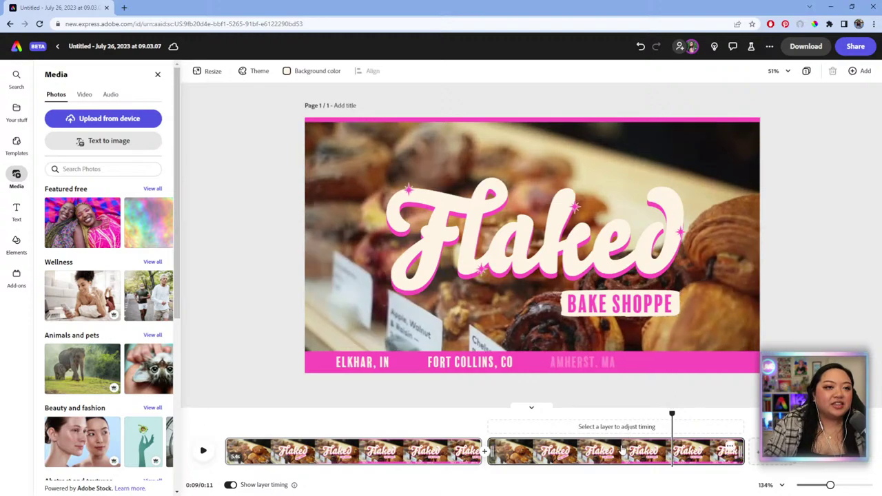
click(622, 452)
click(592, 415)
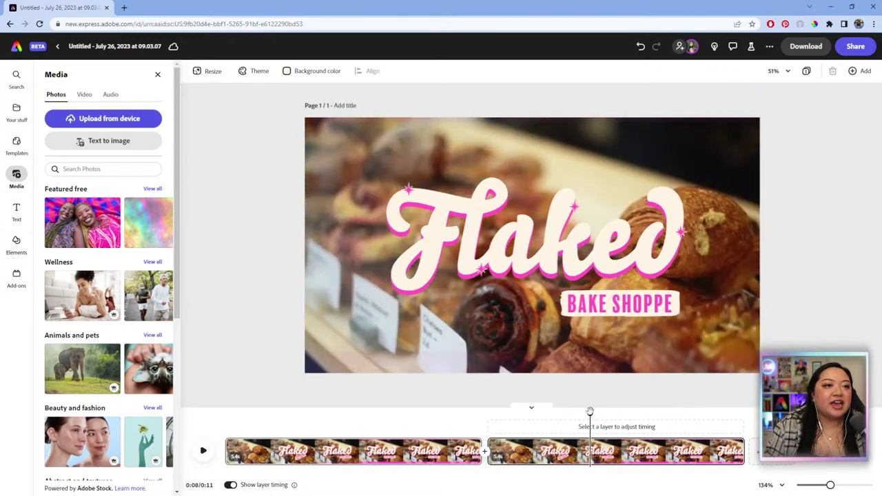
drag(591, 414, 733, 412)
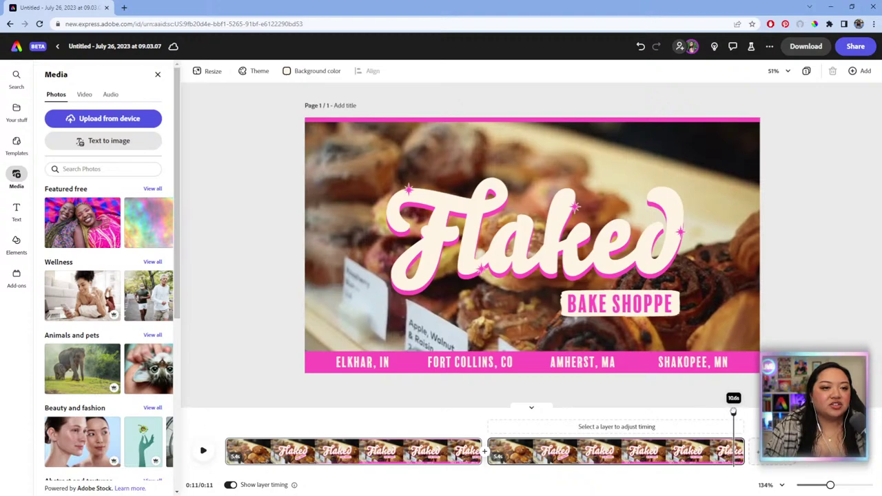
Remove the Fade in animation from the "Elkhar, IN" text and extend its layer back to the second scene's start.
click(369, 363)
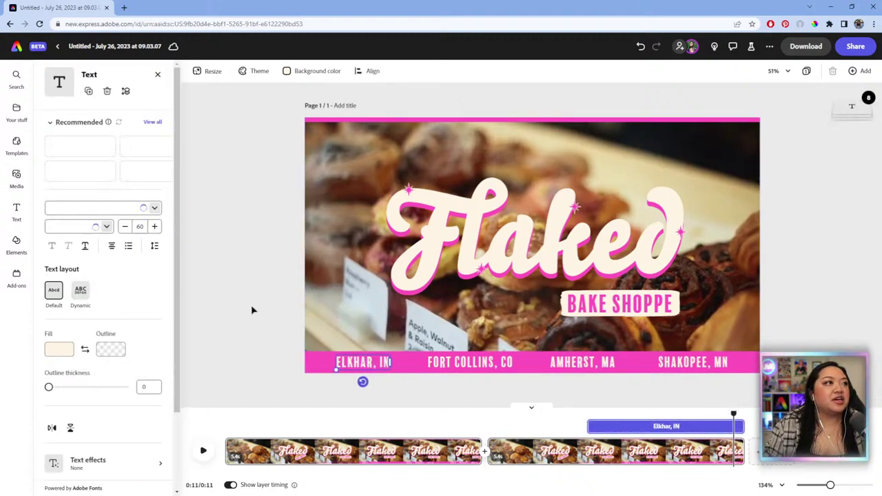
scroll(122, 401, down, 3)
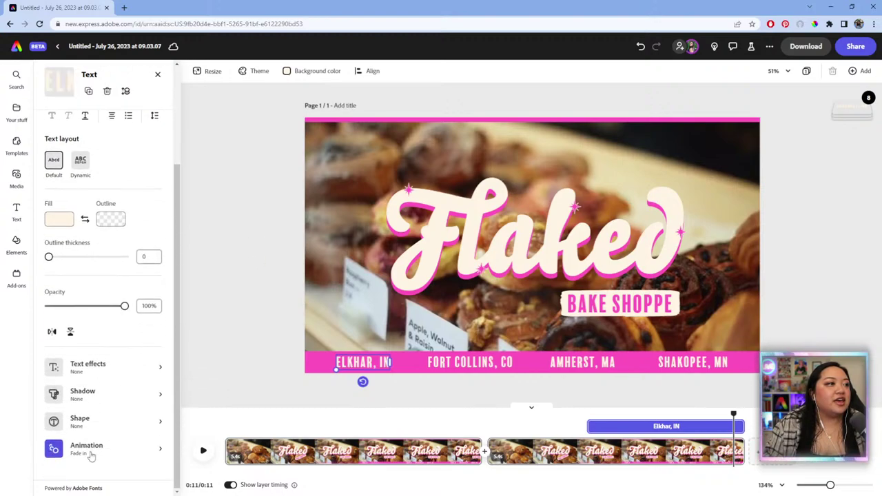
click(118, 453)
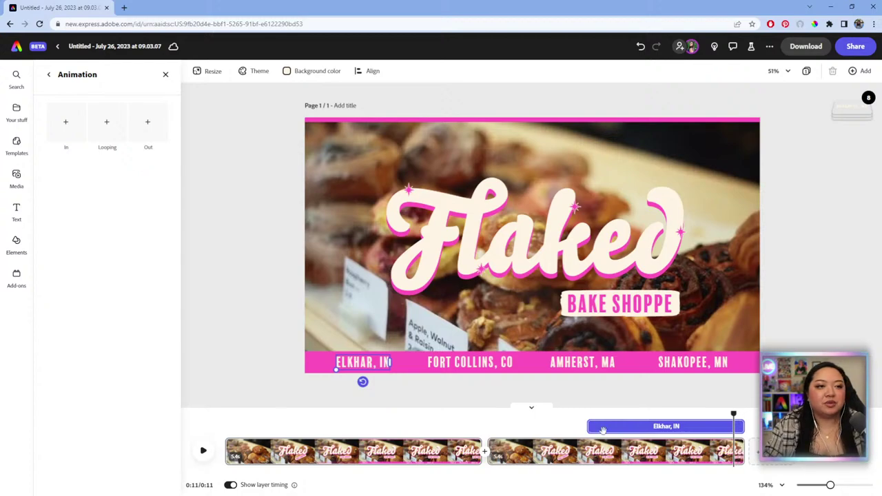
drag(587, 426, 488, 429)
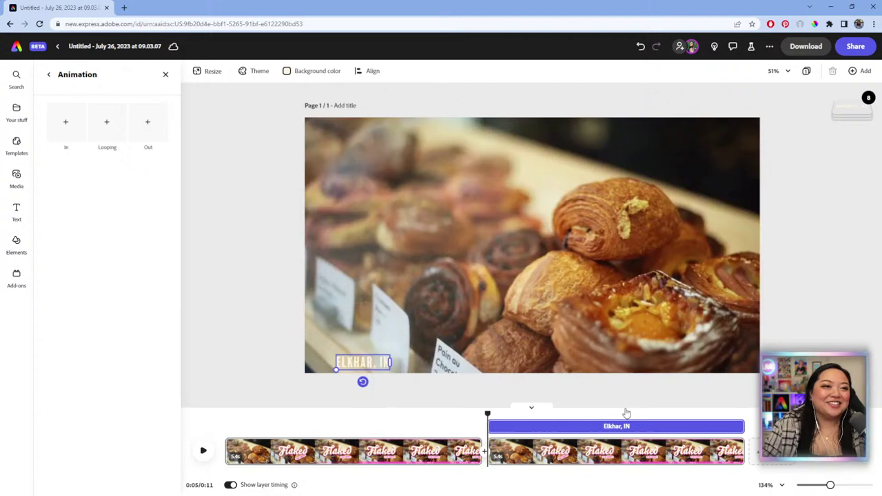
Extend the "Fort Collins, CO" text layer back to the second scene's start and remove its Fade in animation.
click(727, 414)
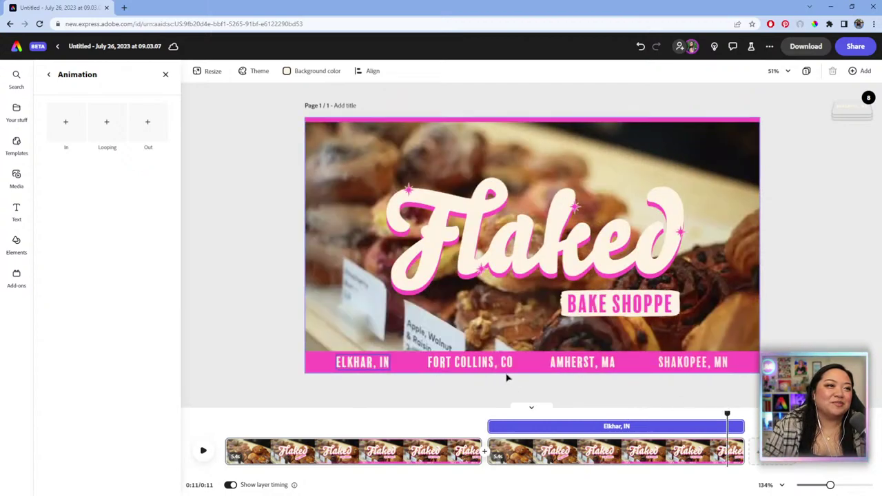
click(475, 362)
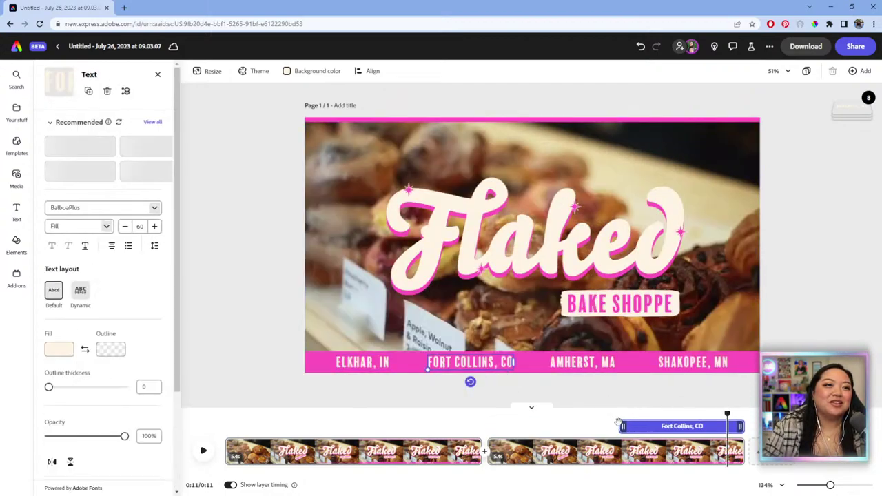
drag(584, 426, 488, 426)
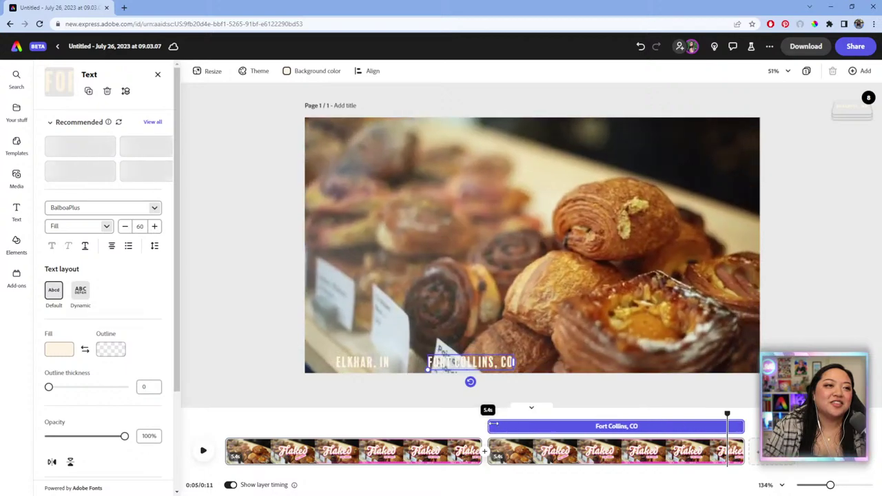
scroll(141, 393, down, 2)
click(84, 445)
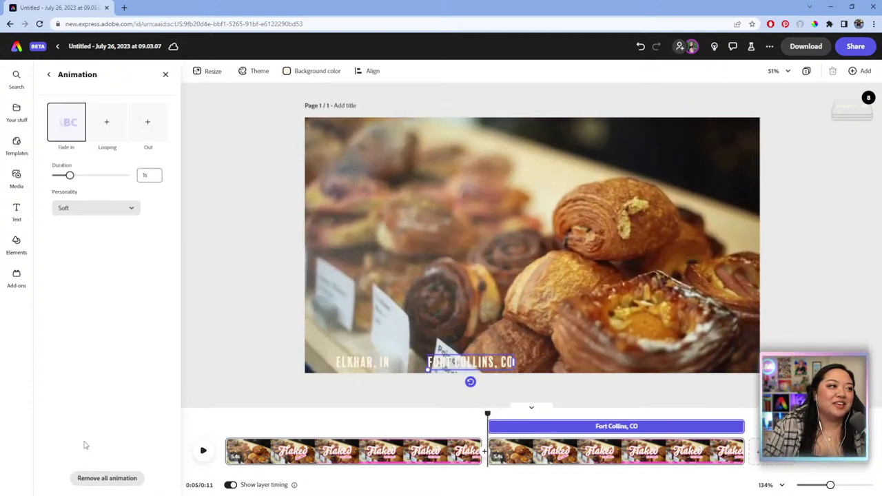
click(66, 123)
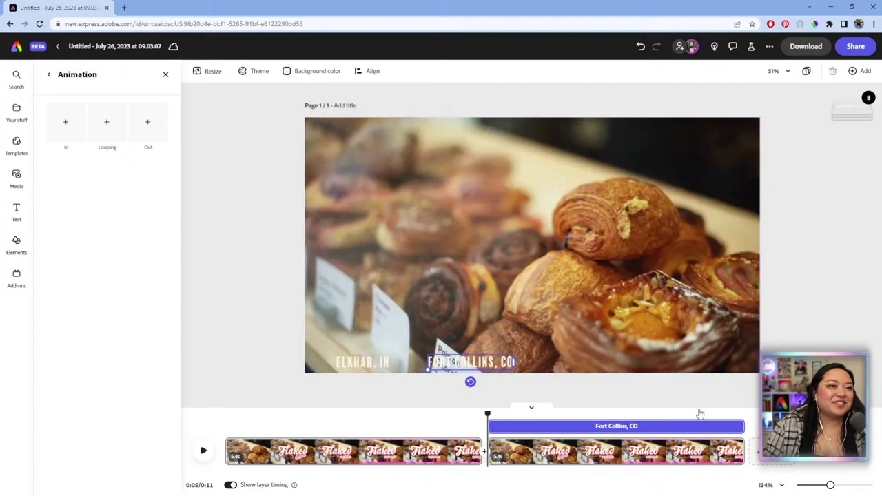
Remove the Fade in animation from the "Amherst, MA" text and start its layer at the beginning of the second scene.
click(737, 416)
click(583, 361)
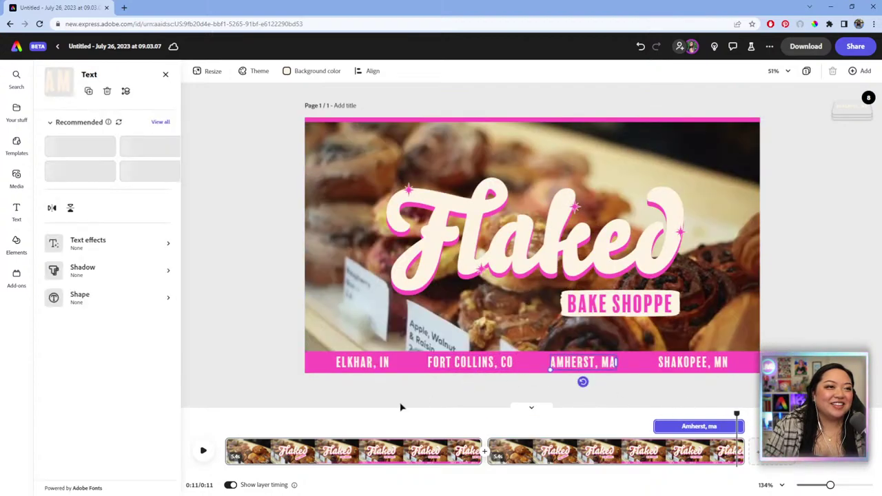
scroll(100, 428, down, 2)
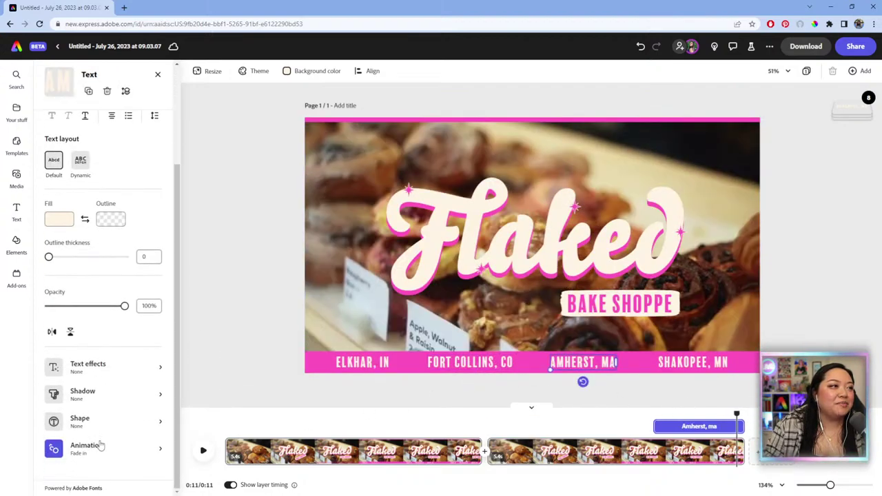
click(100, 446)
click(65, 124)
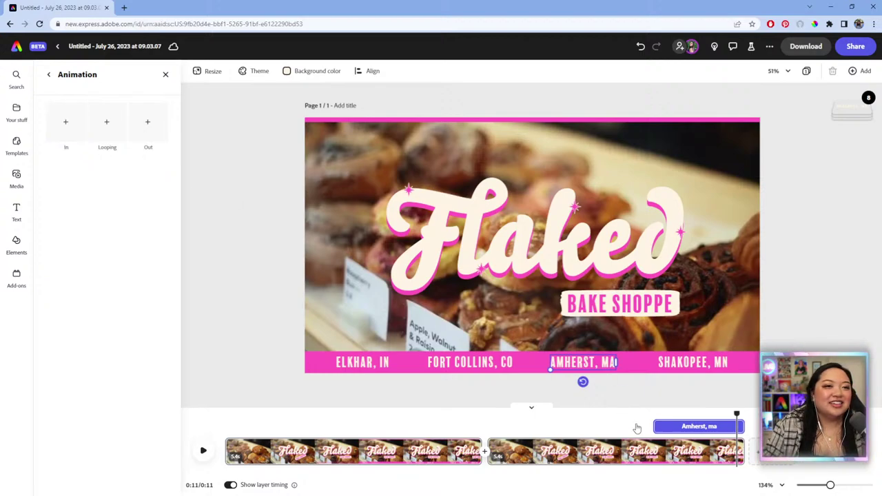
drag(654, 427, 489, 427)
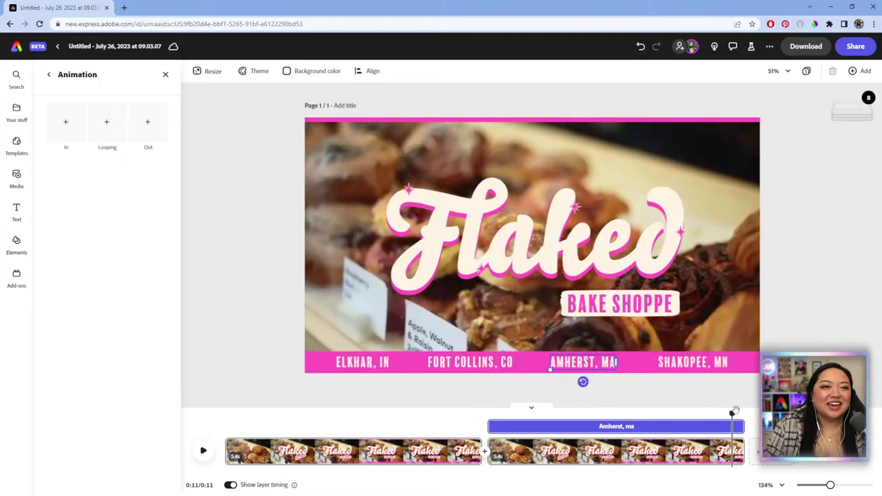
Remove the Fade in animation from the "Shakopee, MN" text and stretch its layer back to the second scene's start.
click(697, 365)
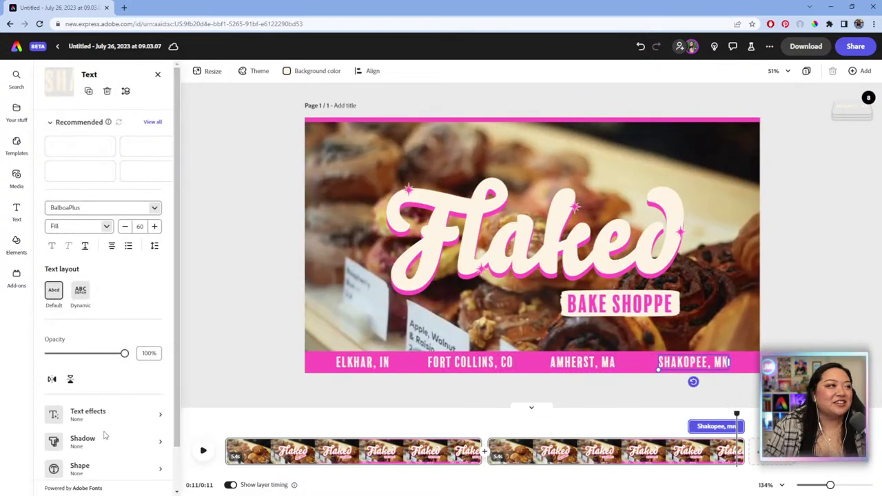
scroll(108, 413, down, 3)
click(108, 448)
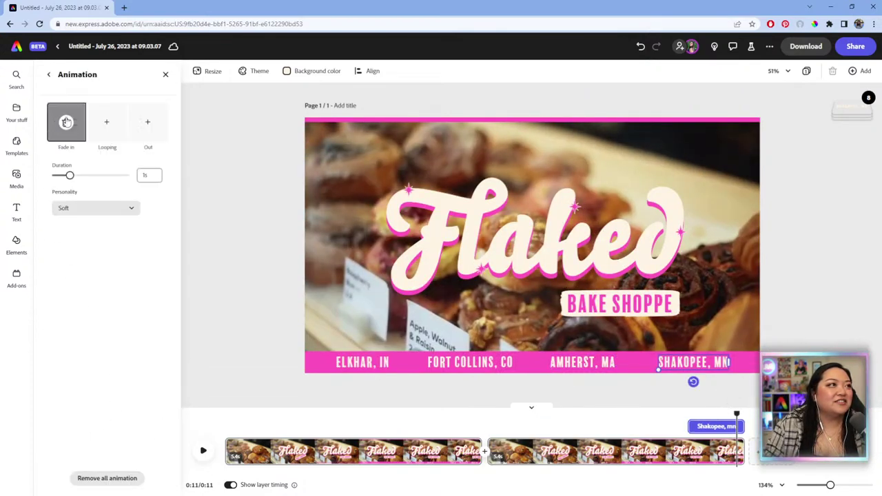
click(67, 122)
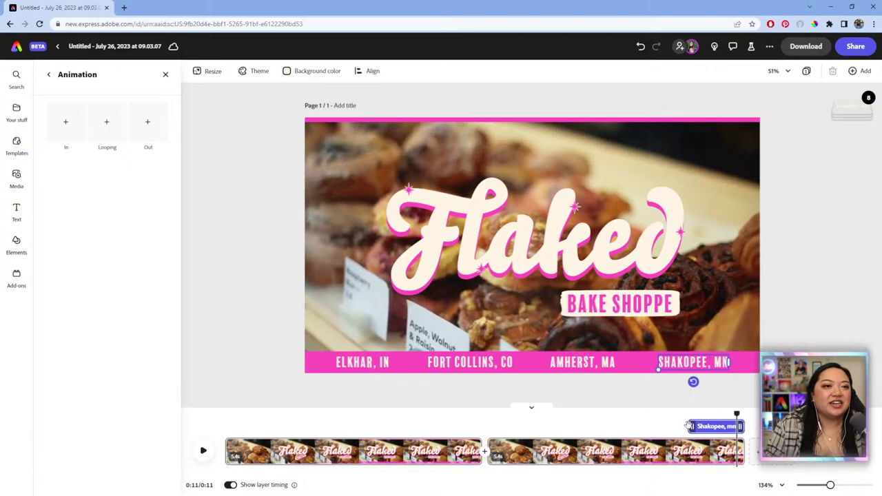
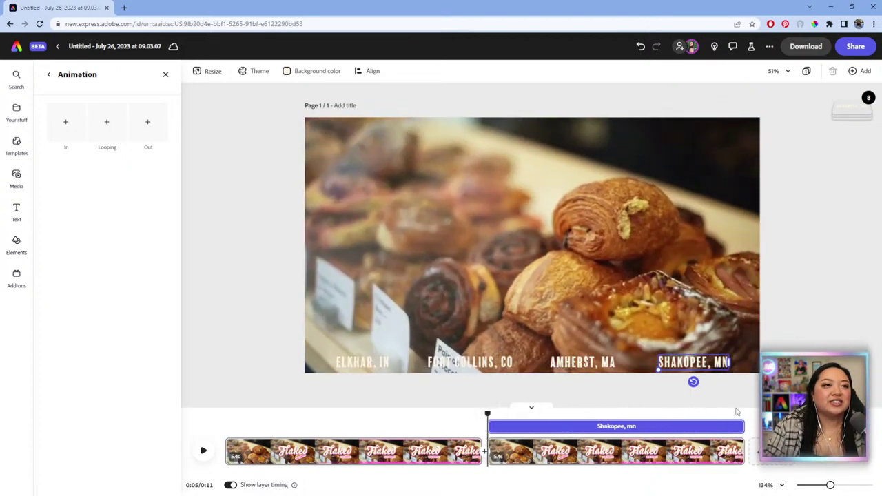
Remove the Fade in animation from the pink bars group and extend its layer to the second scene's start.
click(736, 414)
click(743, 364)
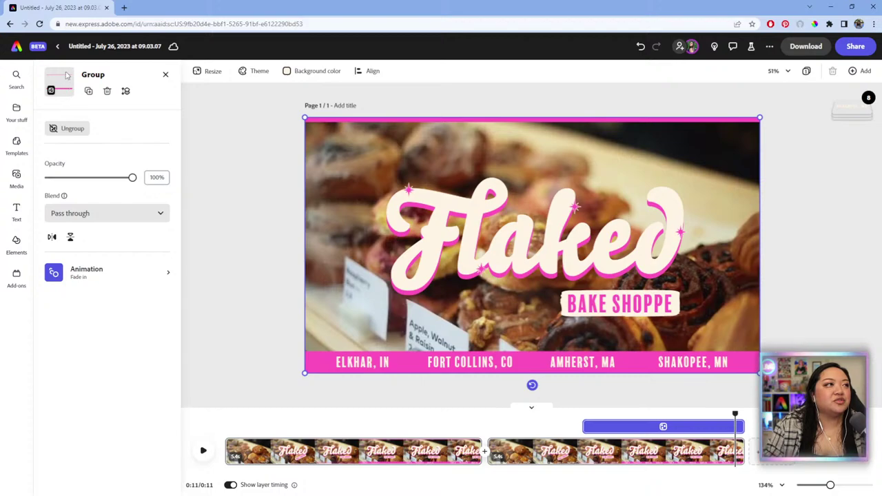
click(84, 277)
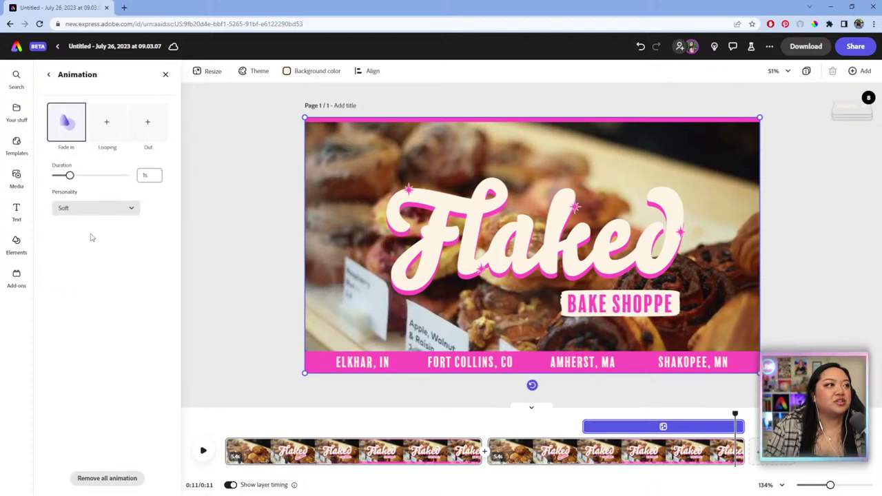
click(65, 129)
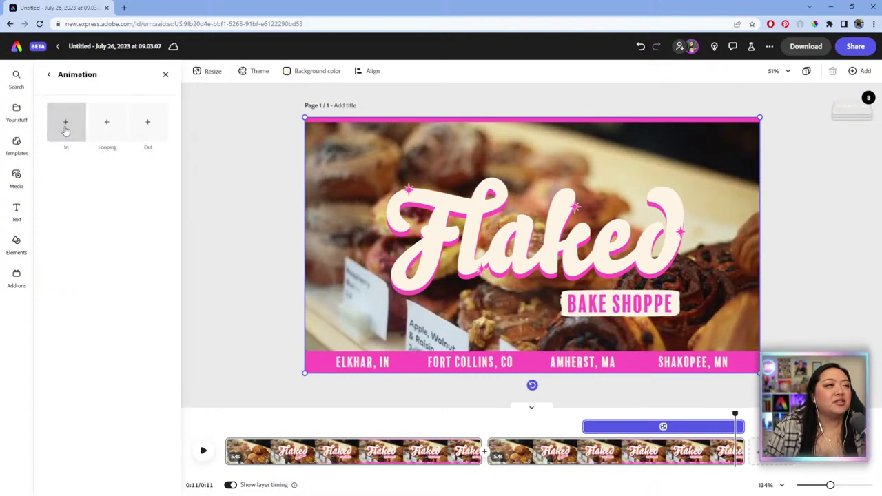
drag(584, 426, 488, 426)
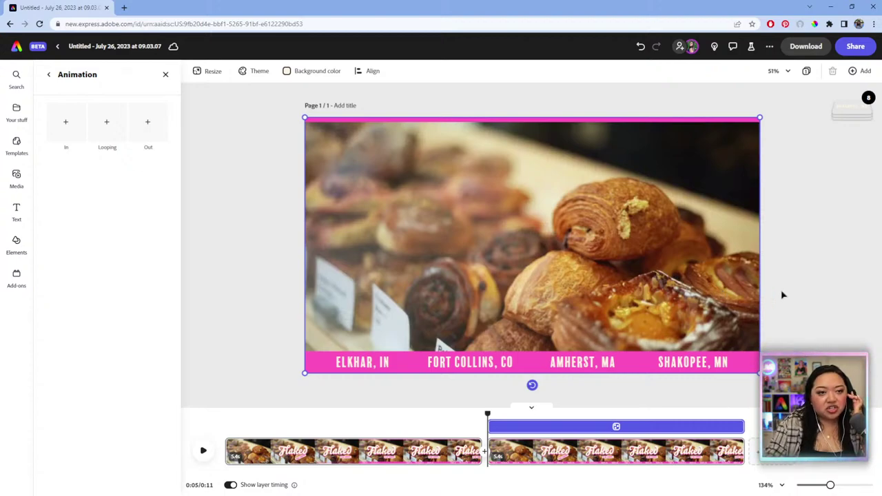
Remove the Bungee in animation from the Flaked logo group and extend its layer to the second scene's start.
click(737, 417)
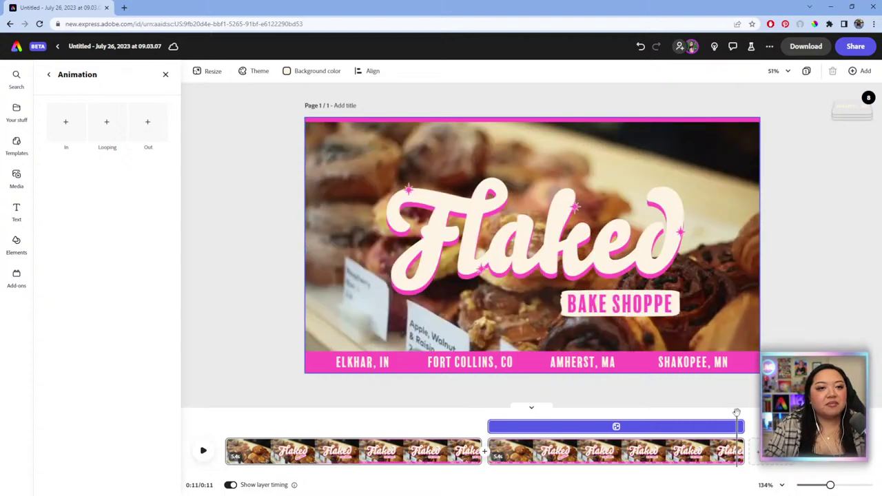
click(608, 218)
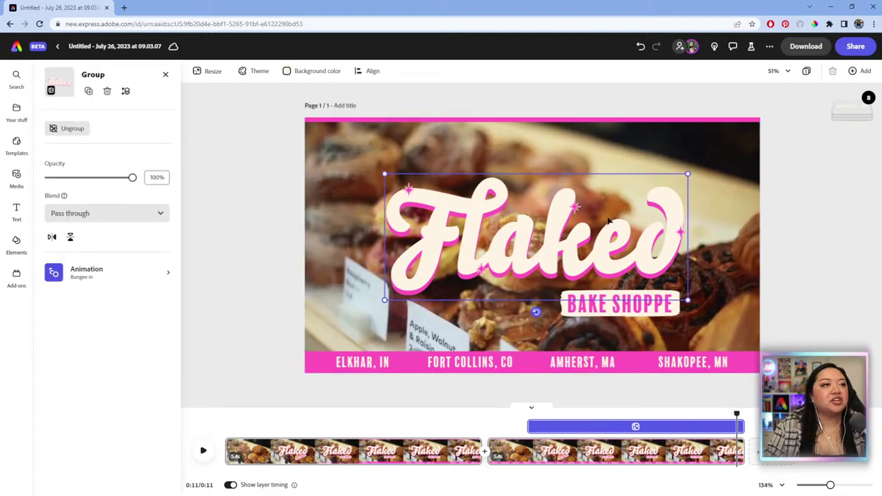
click(627, 303)
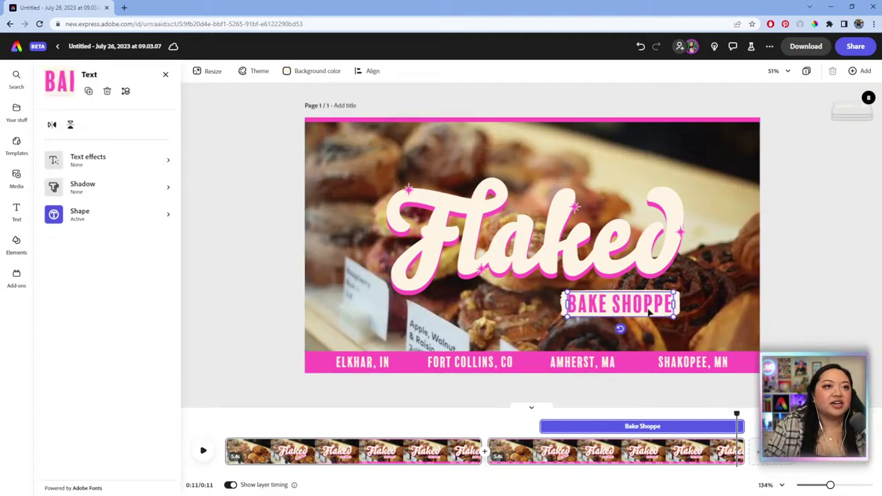
click(648, 257)
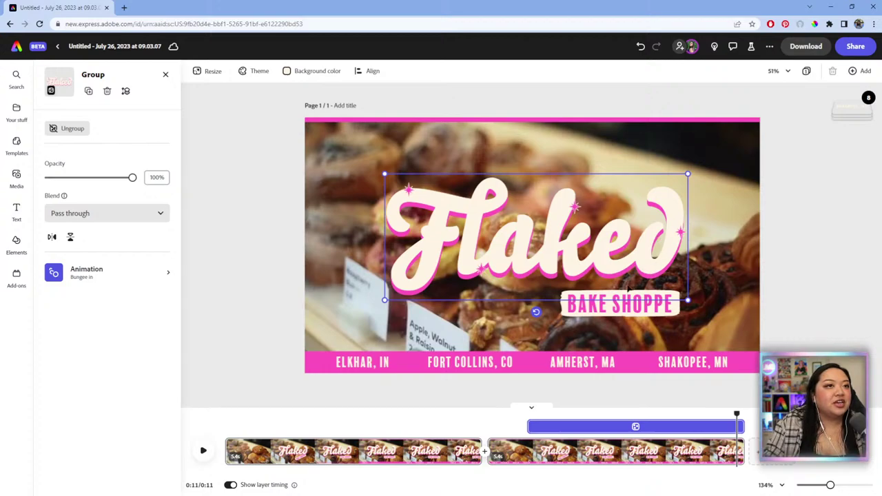
click(164, 274)
click(66, 124)
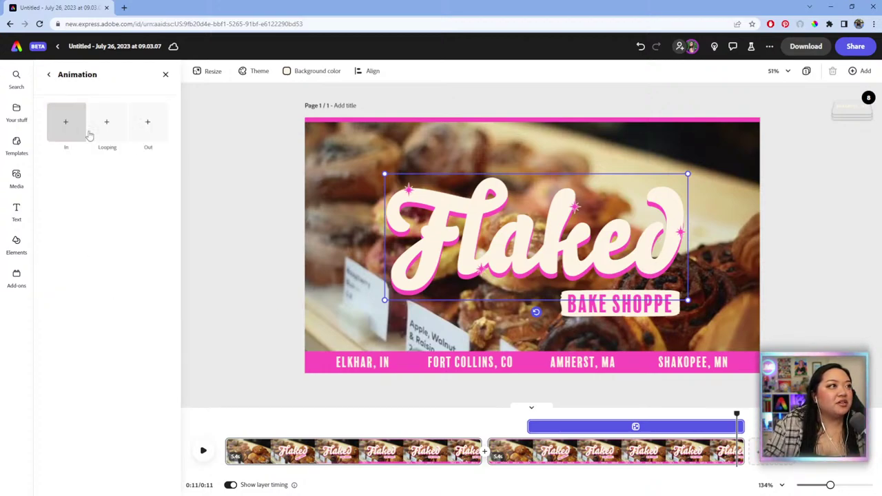
drag(529, 426, 489, 425)
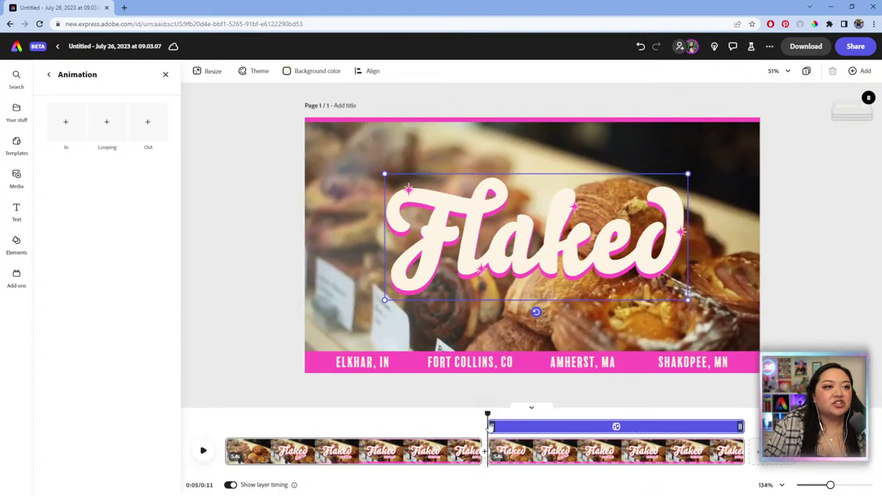
Remove the Spin in animation from the "Bake Shoppe" text and extend its layer to the second scene's start.
click(735, 416)
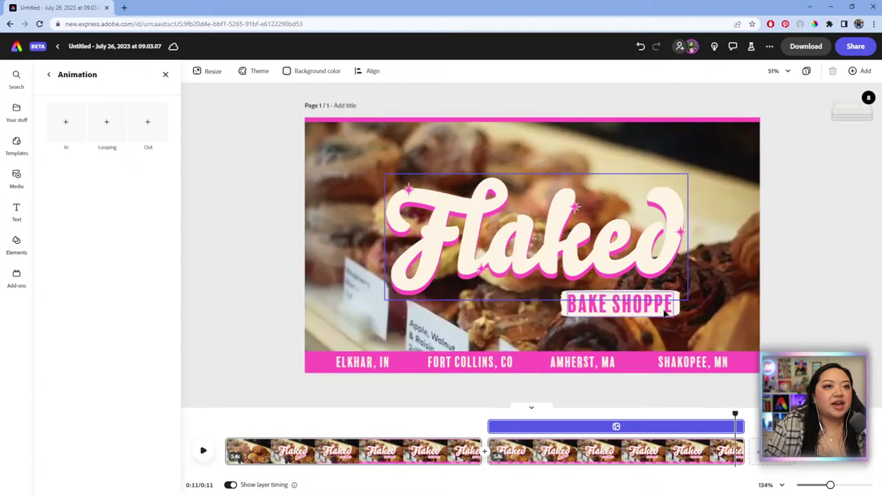
click(620, 303)
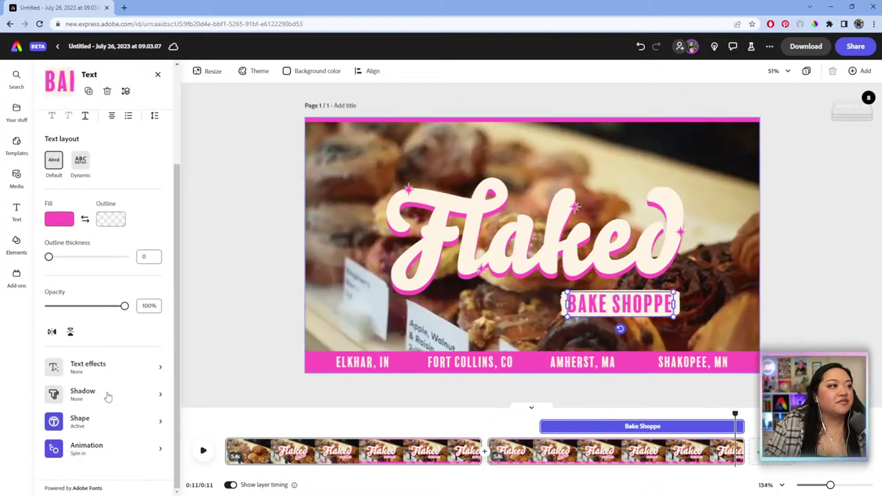
click(102, 453)
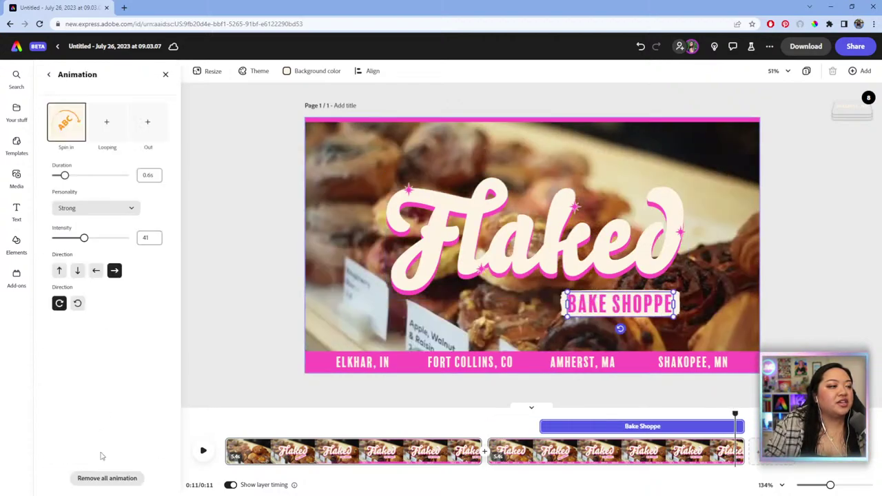
click(69, 125)
drag(542, 426, 435, 415)
Play the video from near the end of the first scene into the second to check the transition.
click(450, 413)
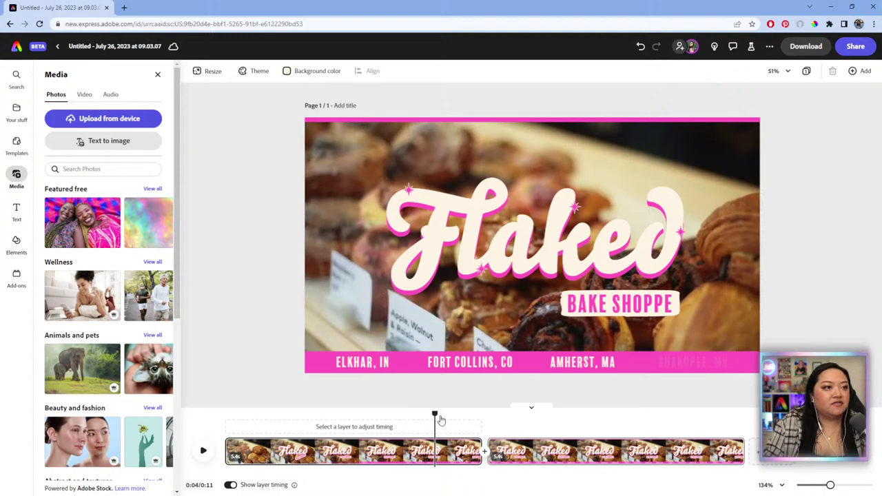
click(204, 450)
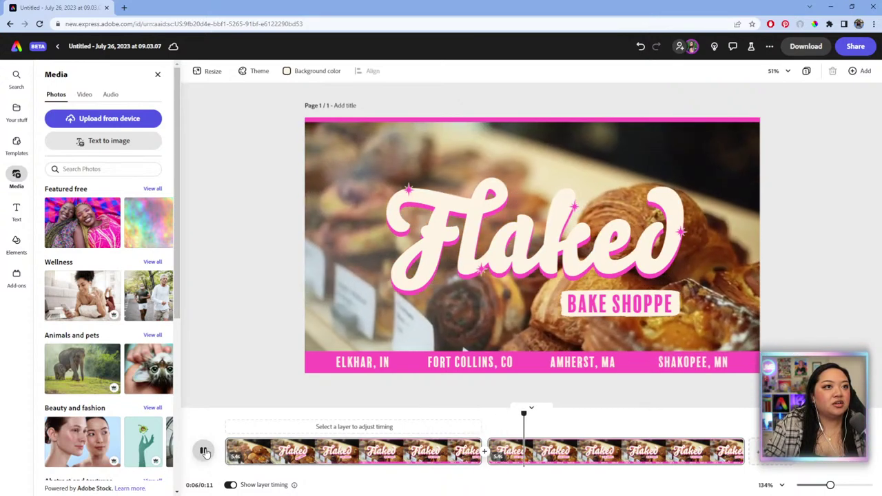
click(204, 451)
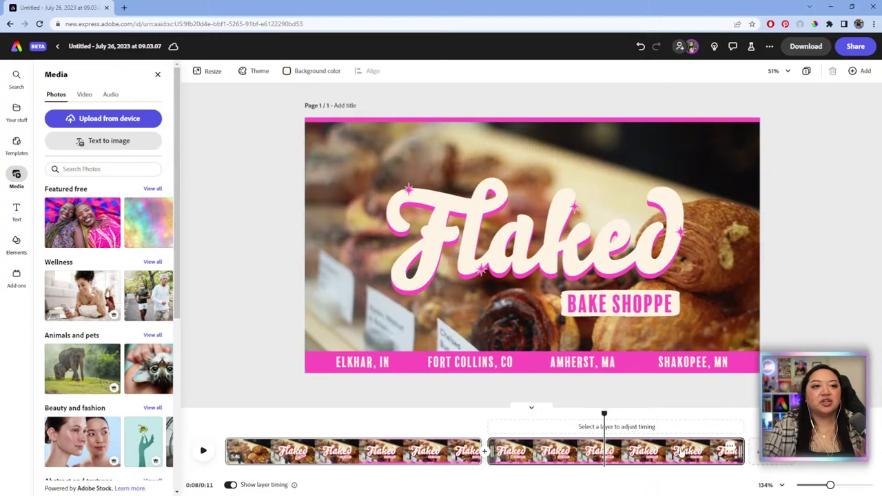
Start replacing the second scene's background video and search the stock videos for "bakery".
click(750, 283)
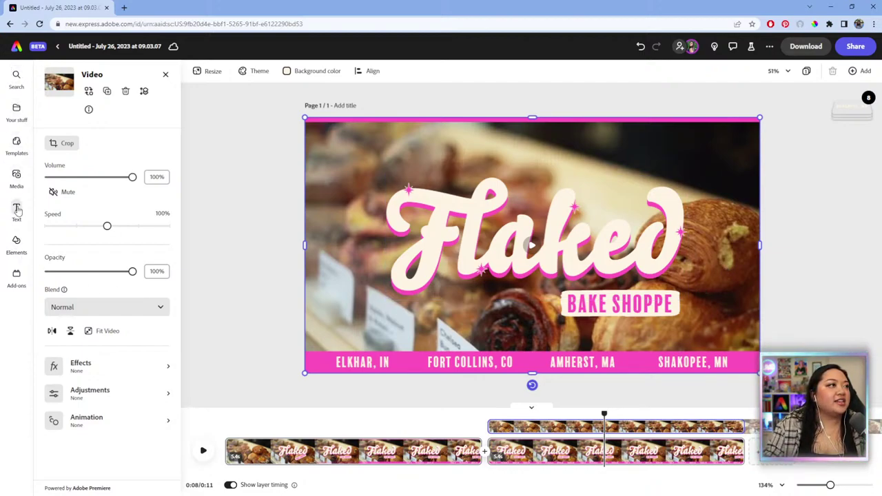
click(16, 176)
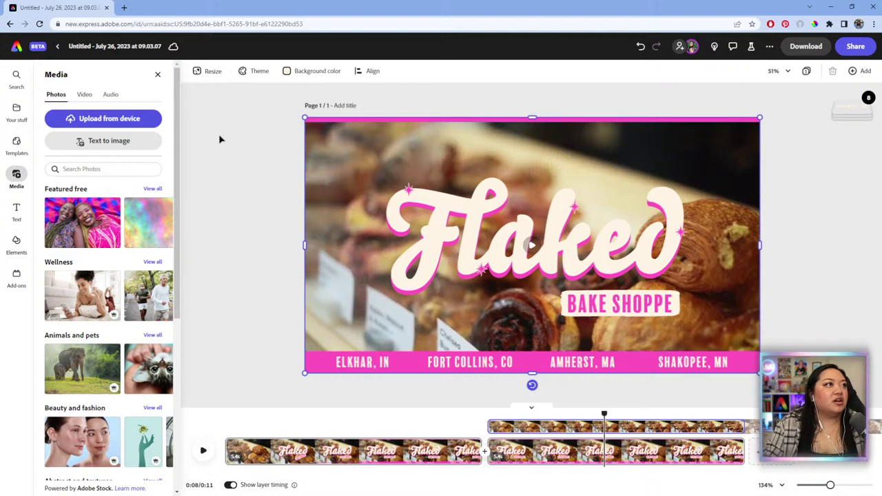
click(388, 160)
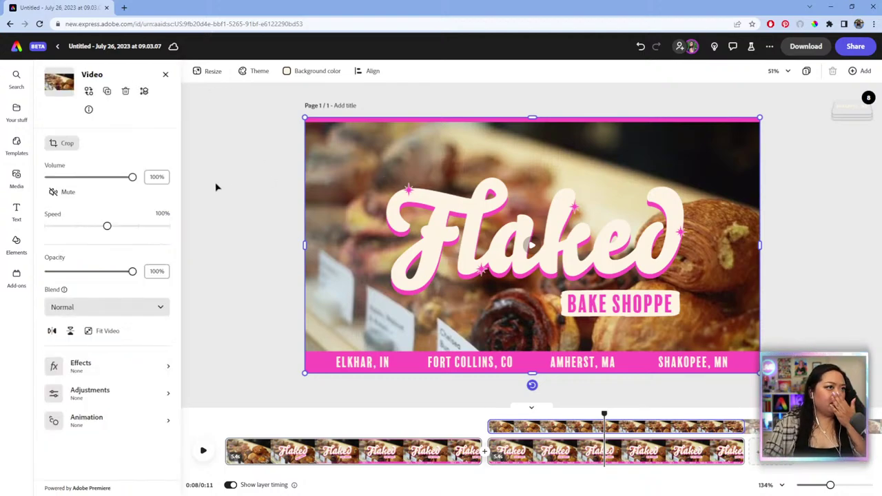
click(88, 91)
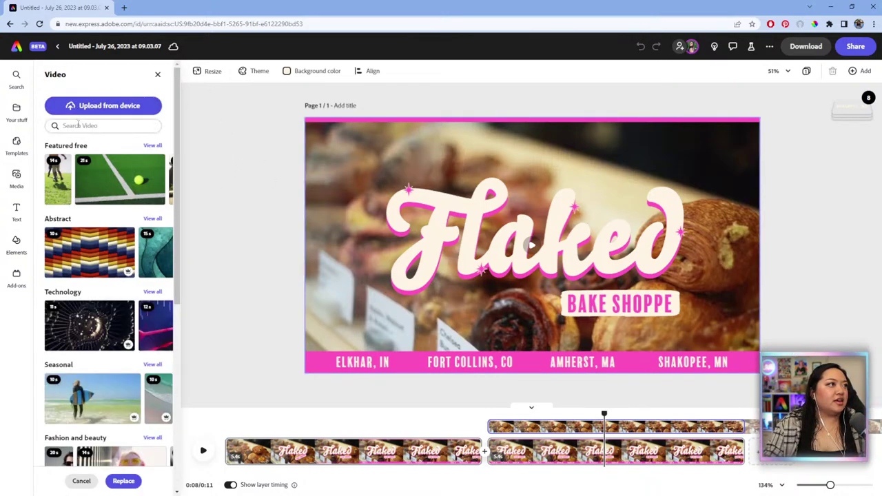
click(94, 125)
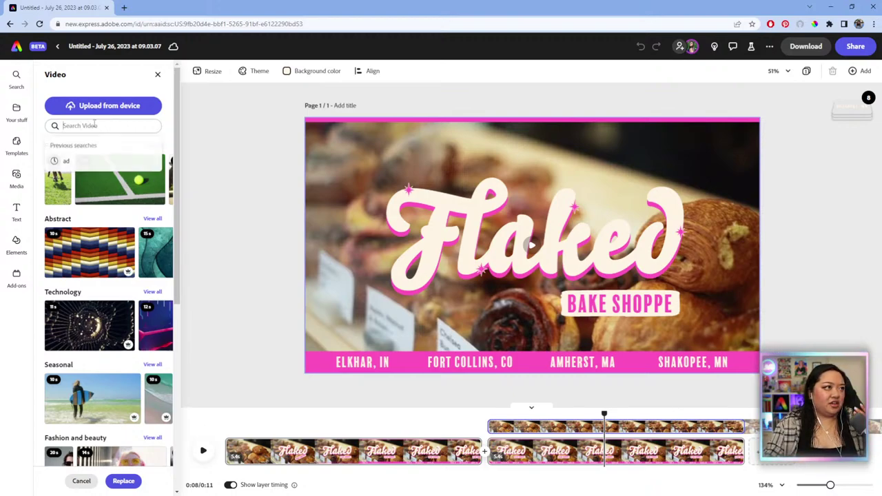
text(M)
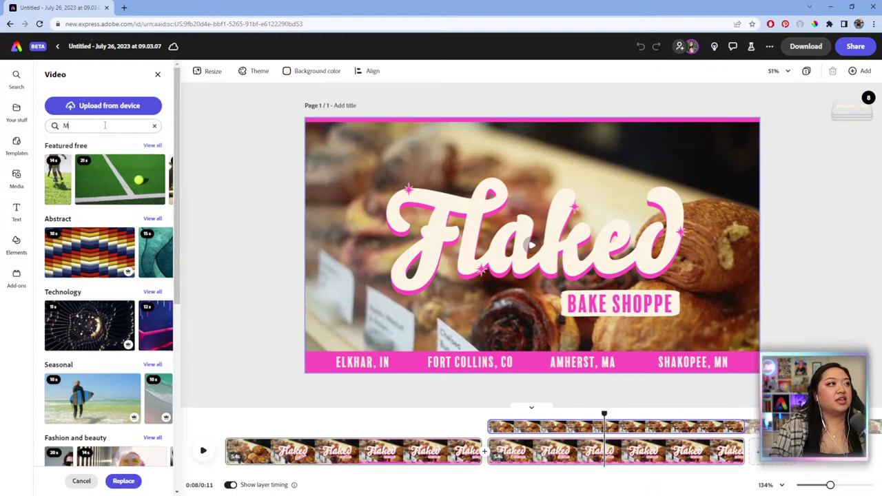
key(BackSpace)
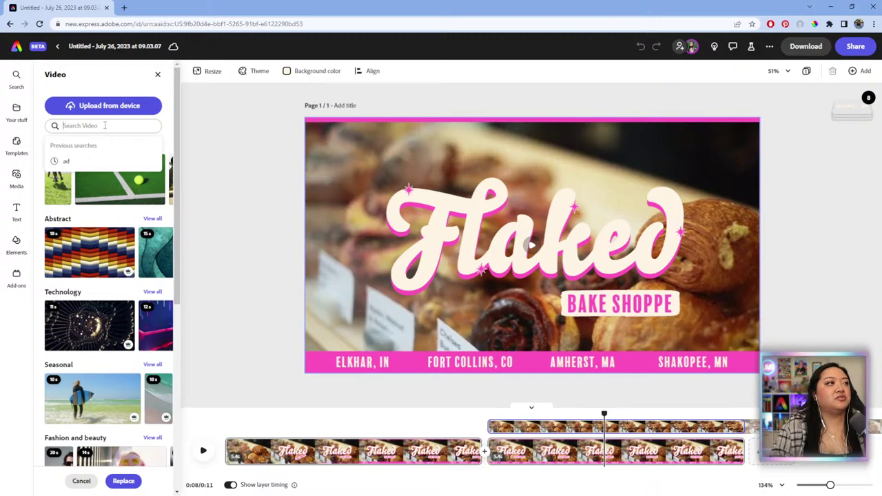
text(M)
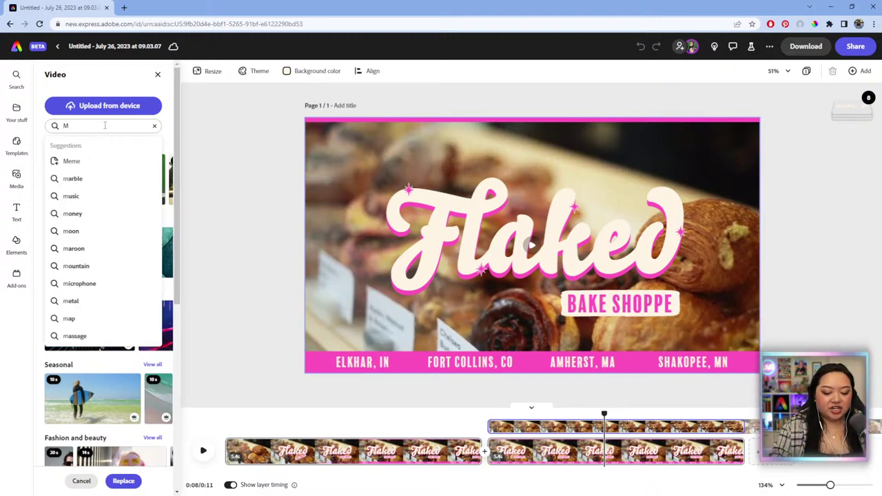
key(BackSpace)
text(bakery)
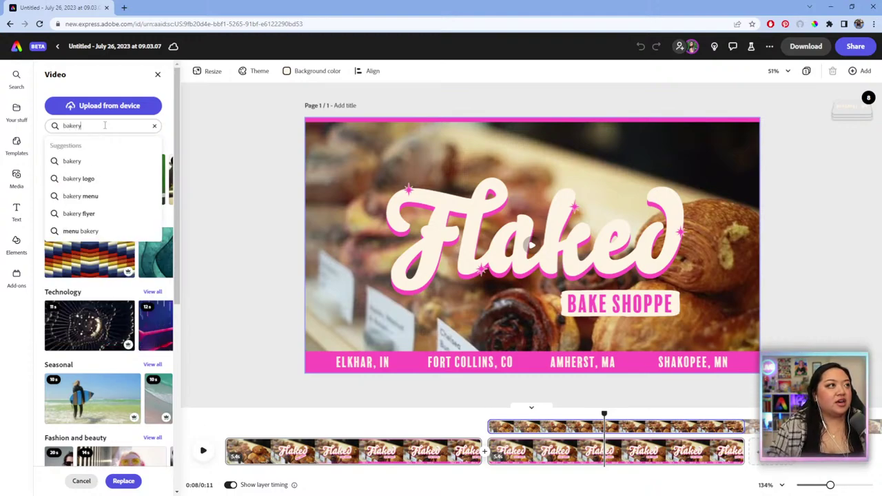
key(Return)
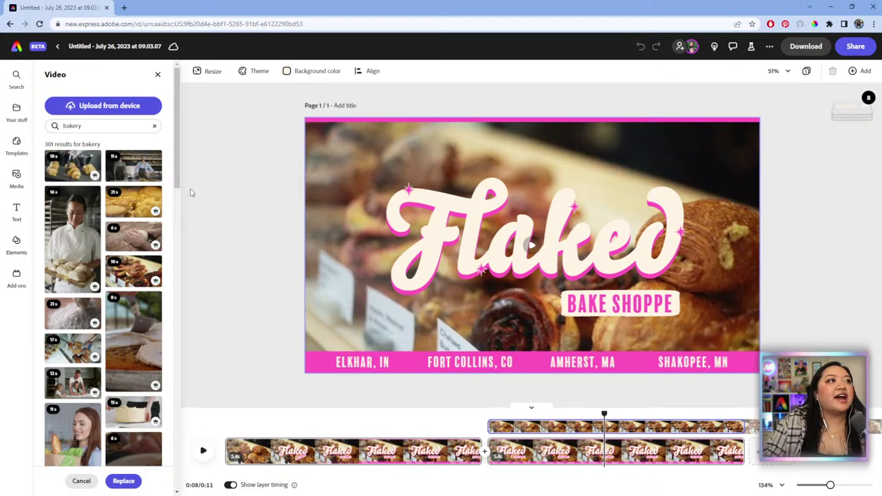
Replace the second scene's background with the 14-second clip of bread being sliced on a wooden board.
scroll(120, 282, down, 3)
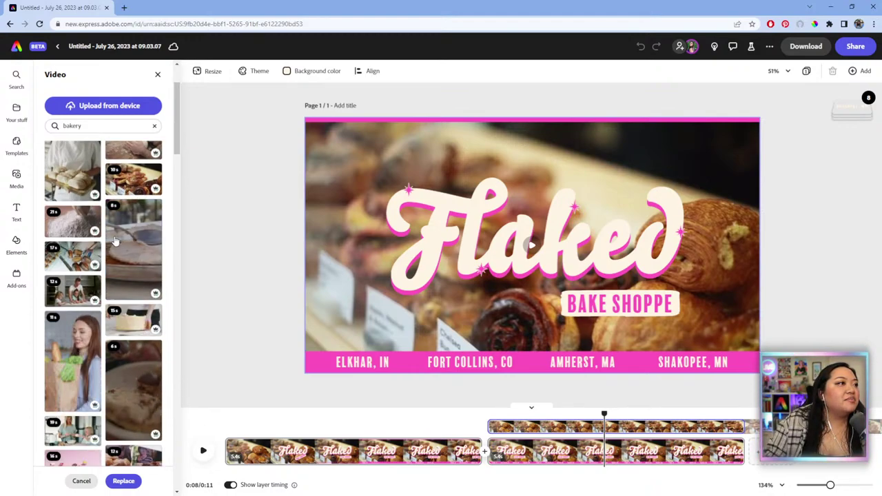
scroll(117, 200, up, 3)
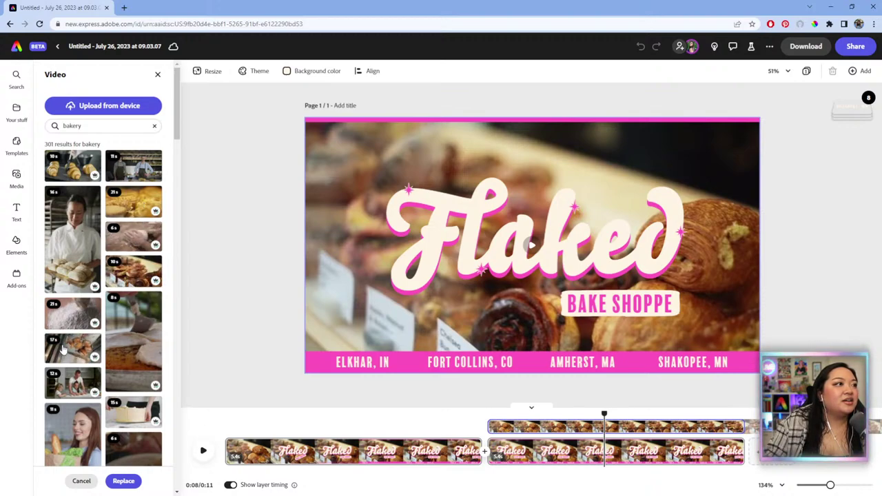
scroll(136, 362, down, 1)
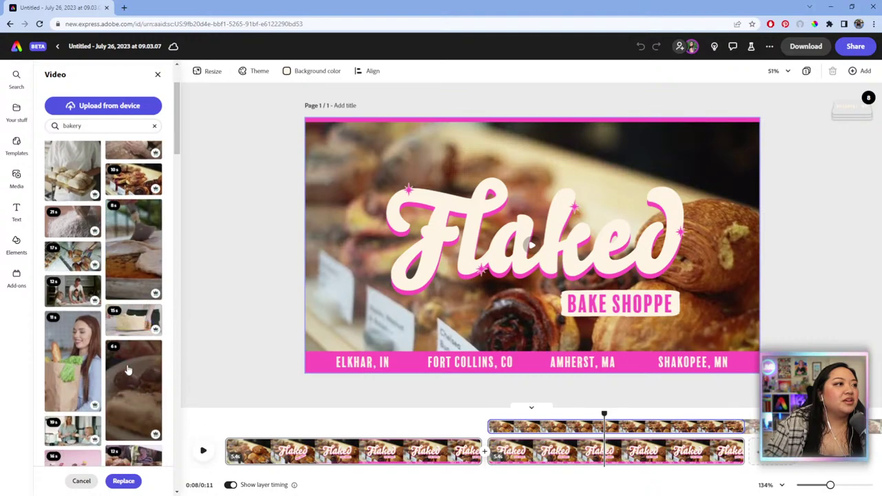
scroll(93, 331, down, 1)
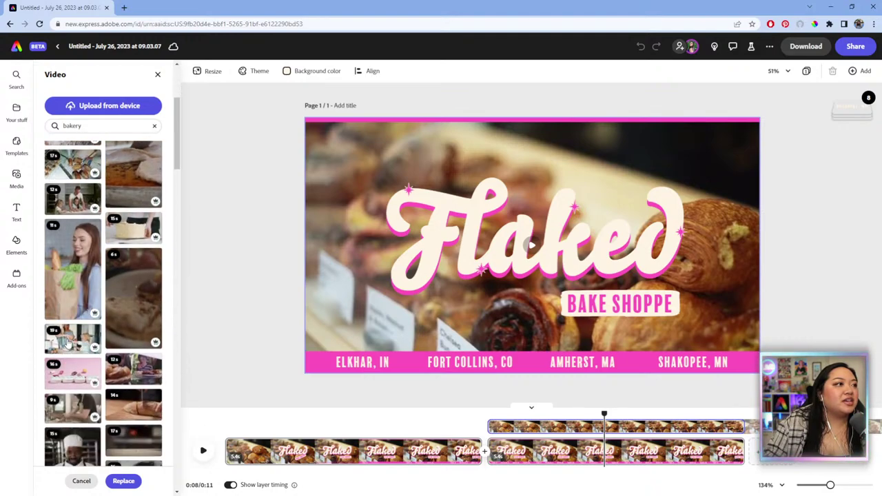
scroll(100, 344, down, 1)
click(135, 316)
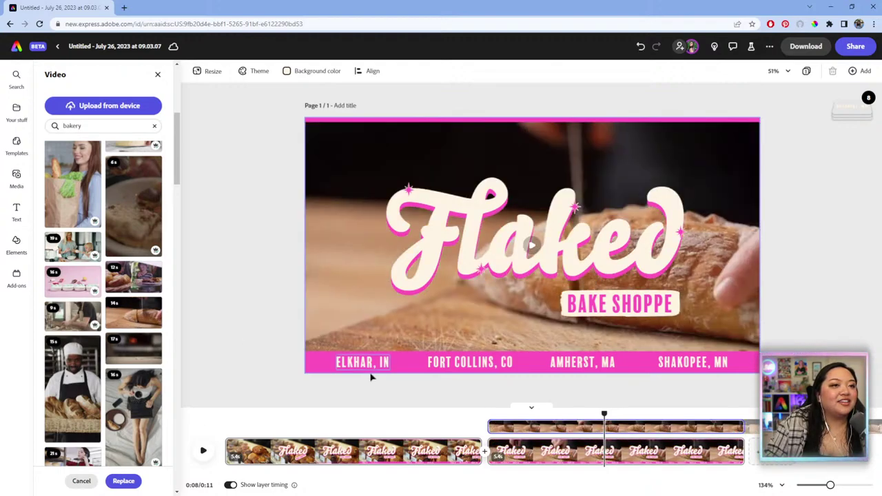
Play the second scene from its start to review the new bread-slicing background.
click(504, 413)
drag(504, 413, 488, 414)
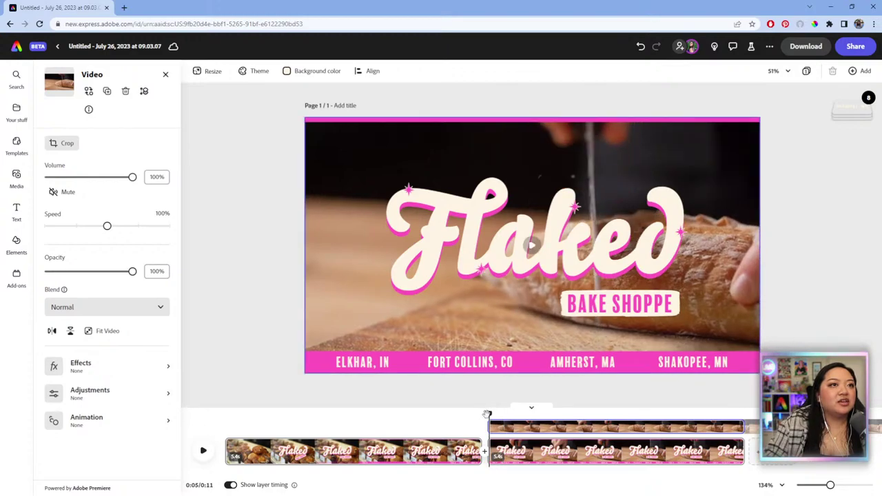
click(203, 451)
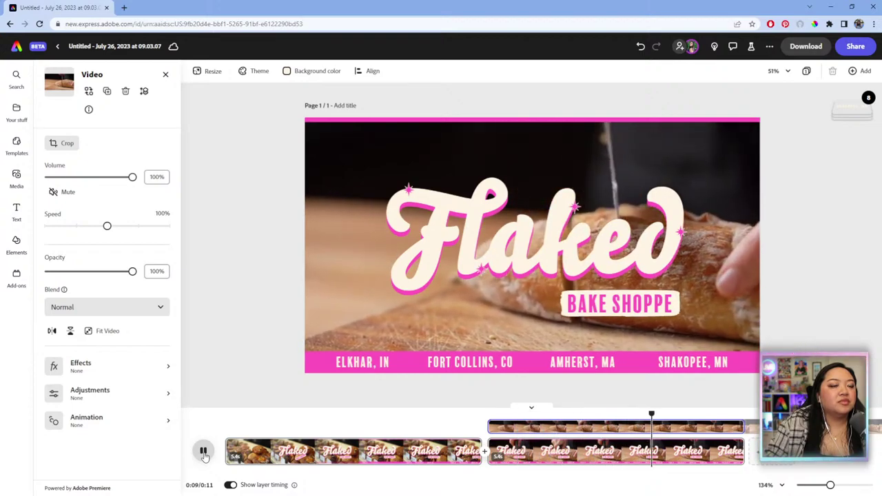
key(space)
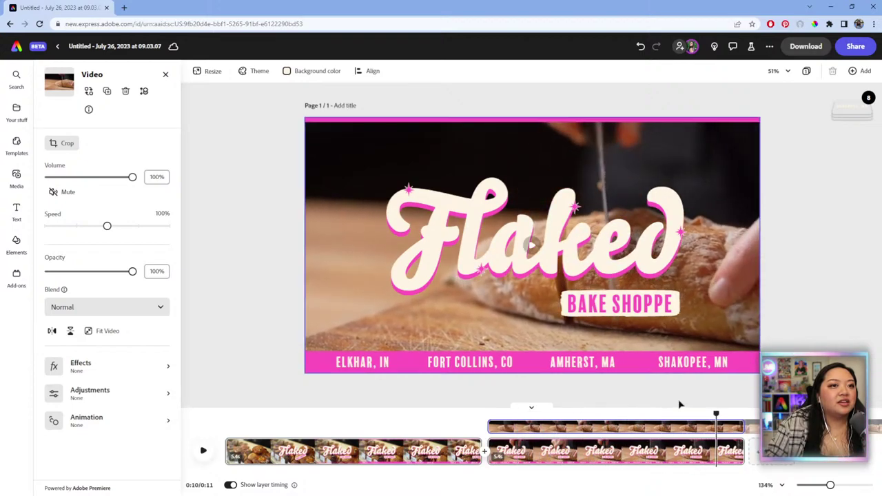
Shift the bread-slicing clip earlier so the second scene uses a later portion, and play across the scene change.
drag(695, 416, 666, 414)
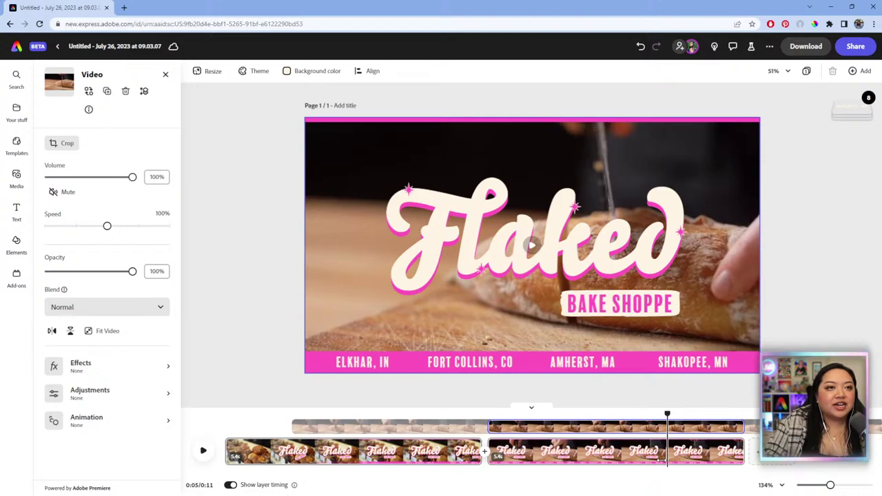
click(658, 459)
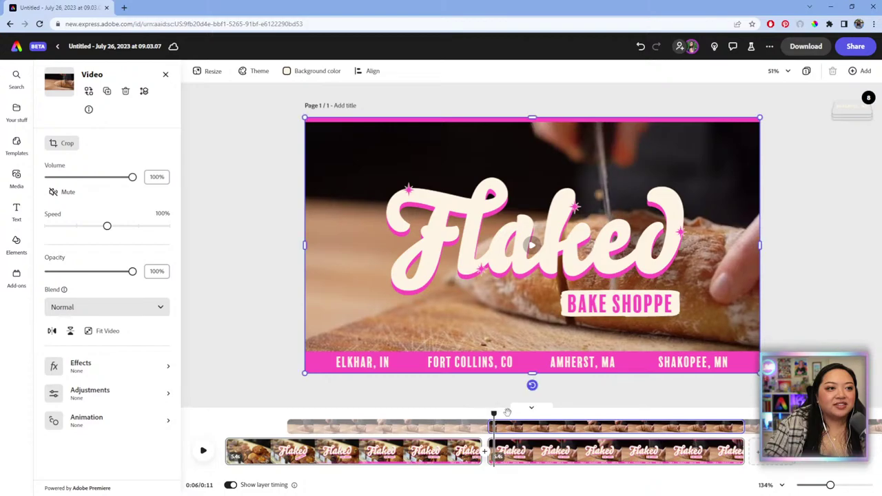
click(459, 414)
key(space)
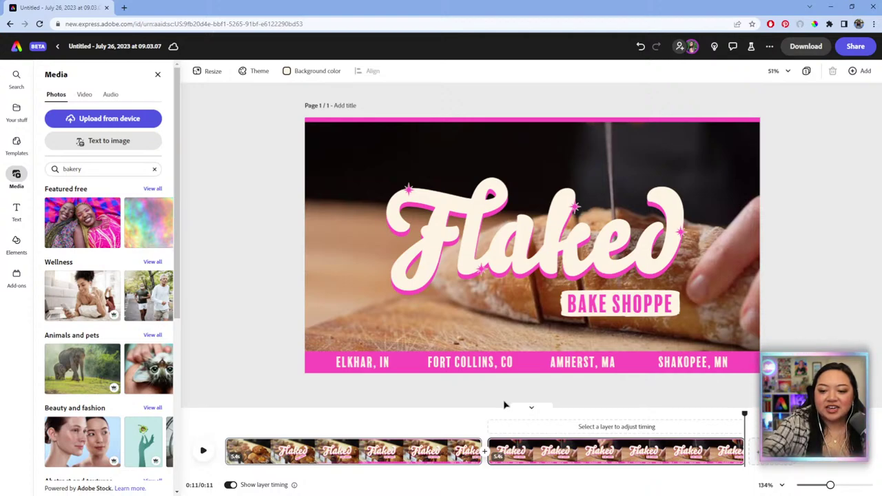
Scrub back and forth through the second scene to examine the repositioned background footage.
click(487, 412)
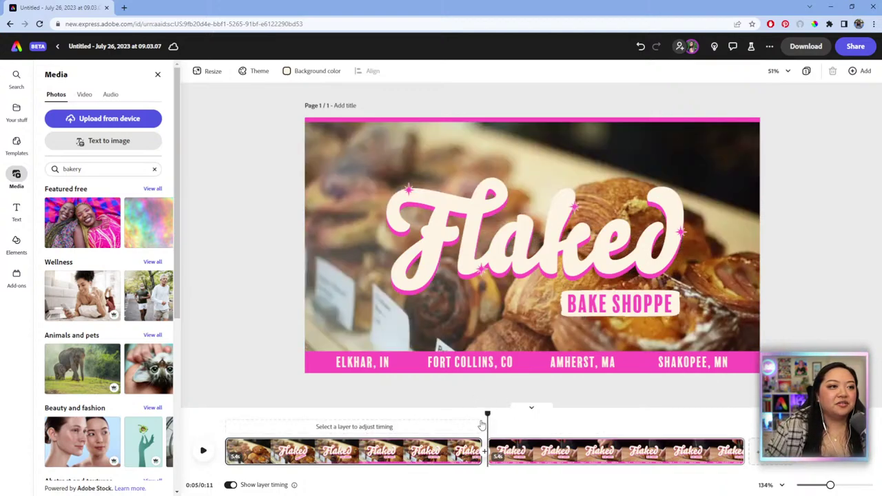
drag(488, 413, 607, 412)
drag(636, 411, 532, 413)
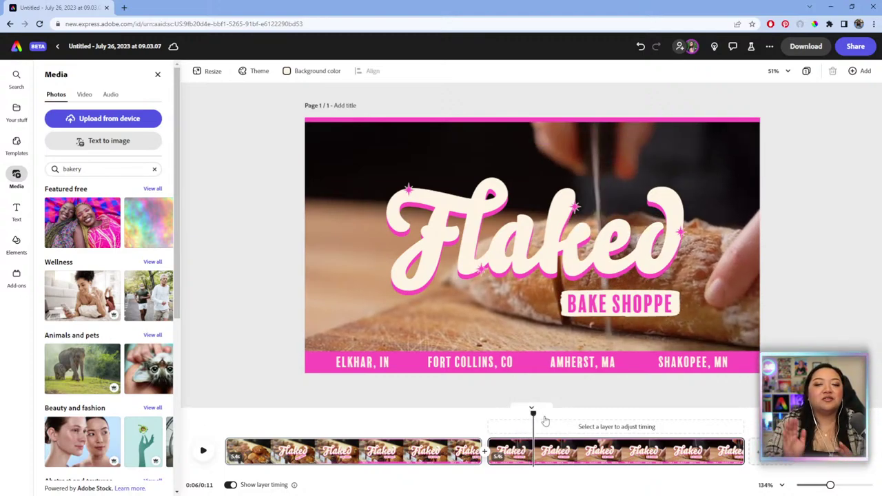
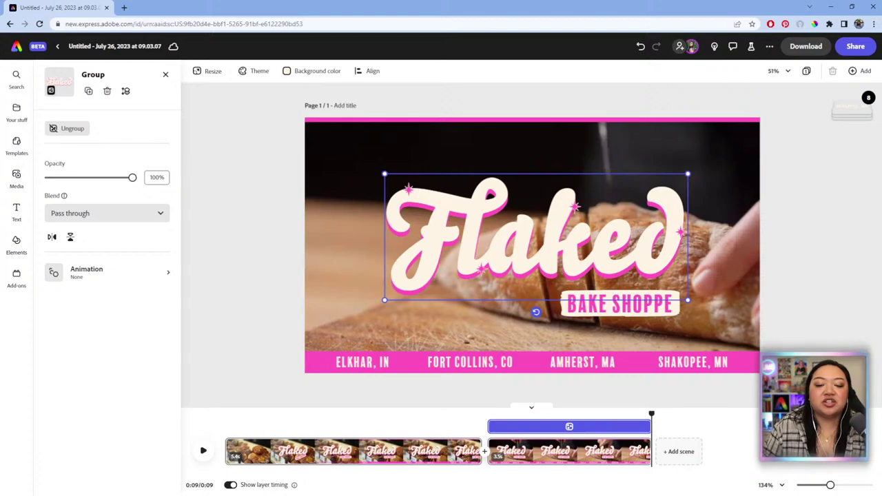
click(808, 265)
click(743, 239)
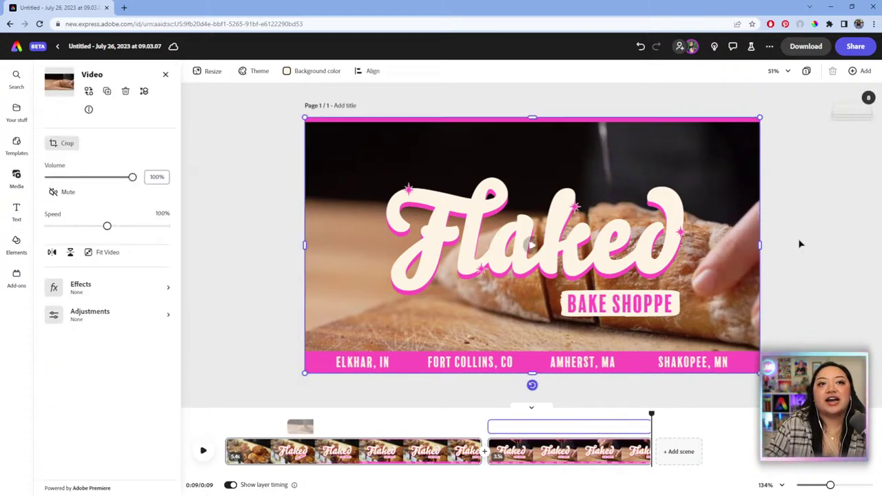
click(797, 239)
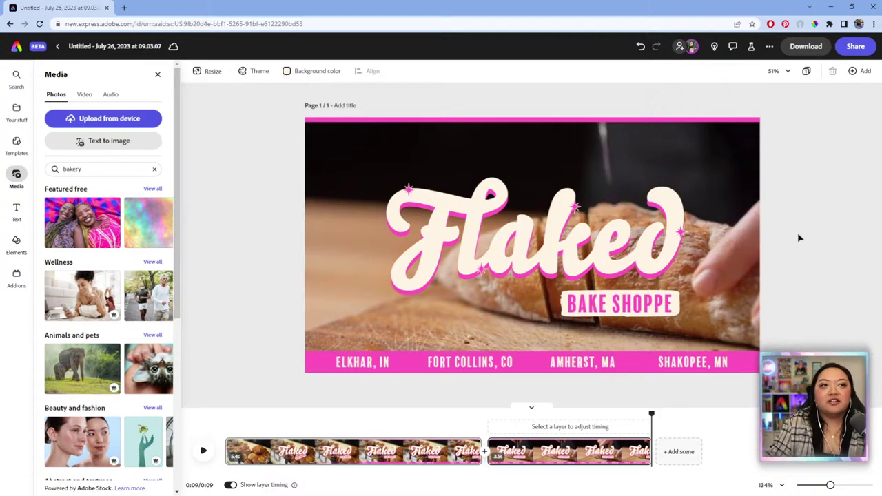
click(747, 203)
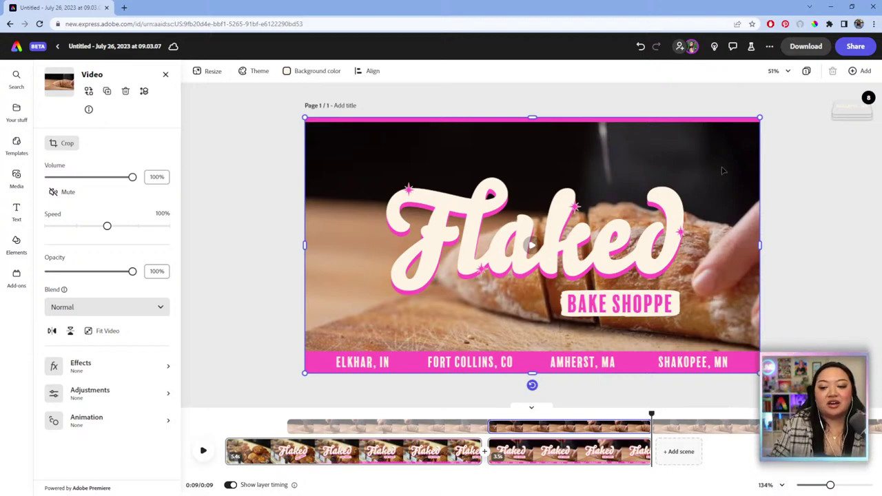
click(803, 174)
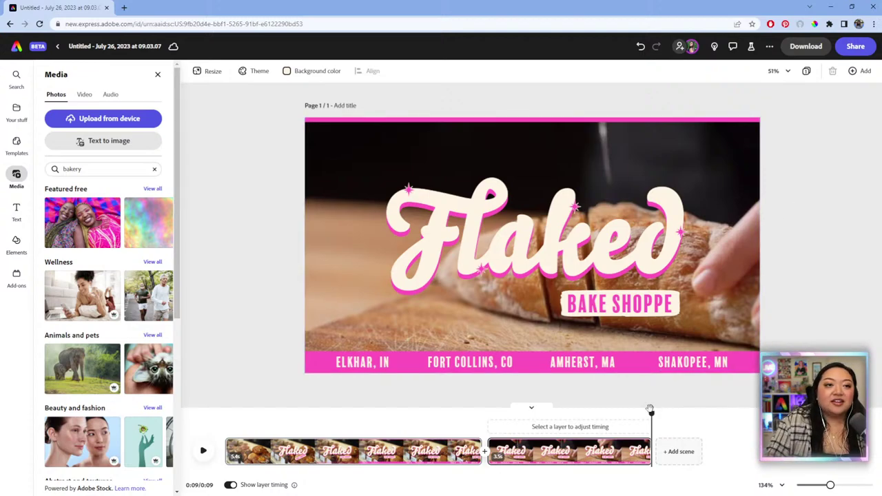
Play from the end of the first scene through the 3.5-second second scene to review the result.
drag(649, 412, 464, 415)
key(space)
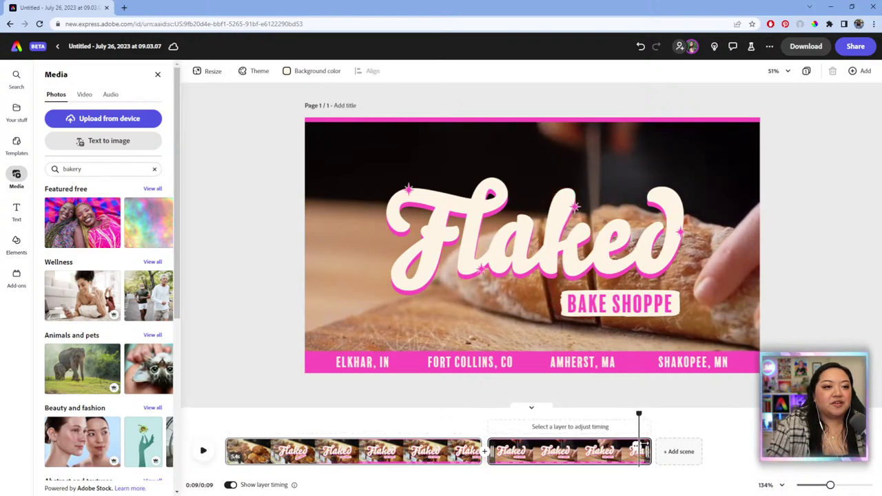
Shorten the second scene to 3.2 seconds and duplicate it to create a third scene.
drag(640, 445, 627, 448)
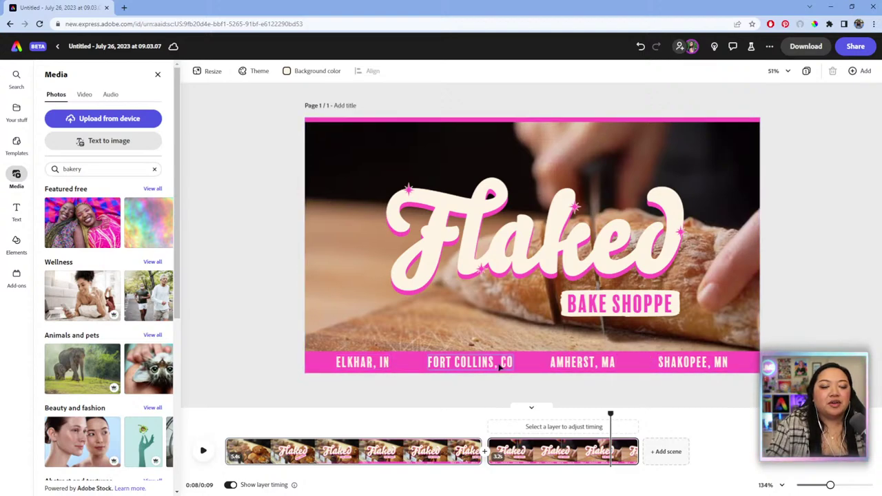
right_click(563, 444)
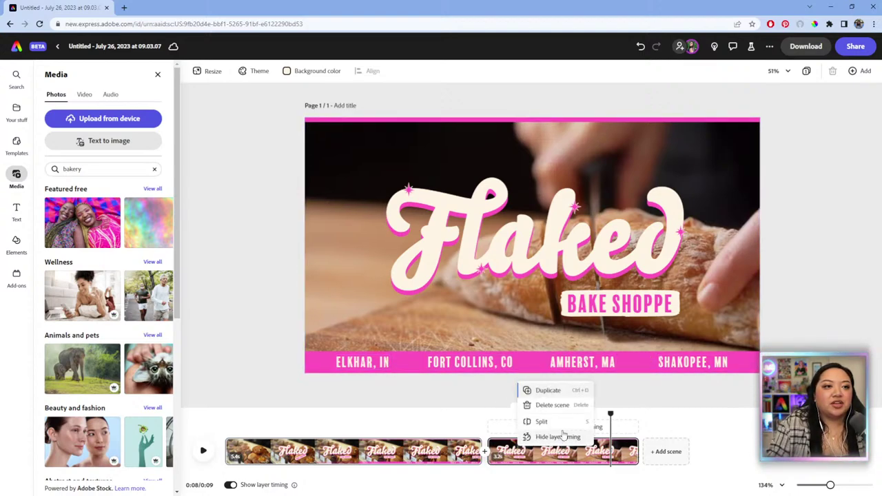
click(548, 391)
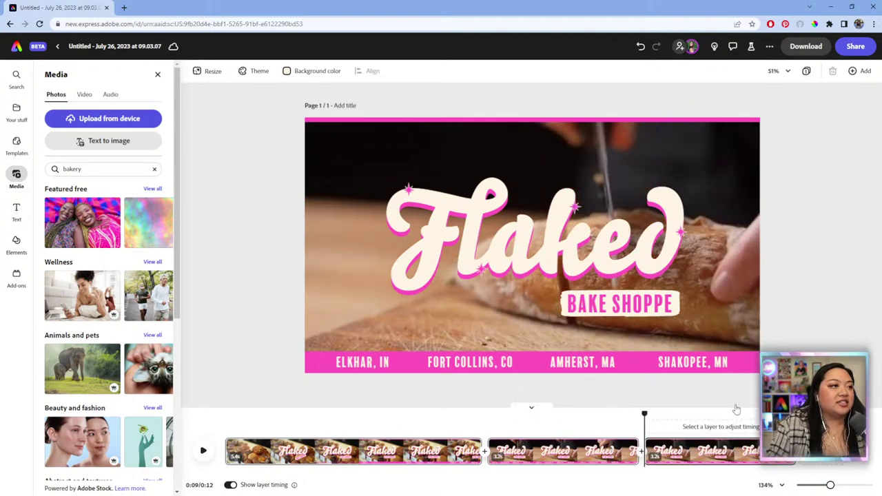
Replace the third scene's background video with the 13-second bakery clip of an egg dropping into flour.
click(744, 313)
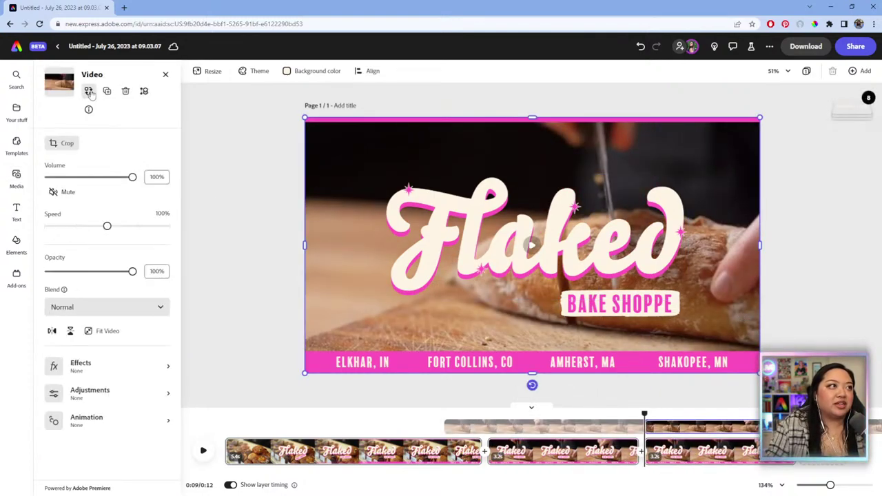
click(89, 92)
scroll(114, 182, down, 10)
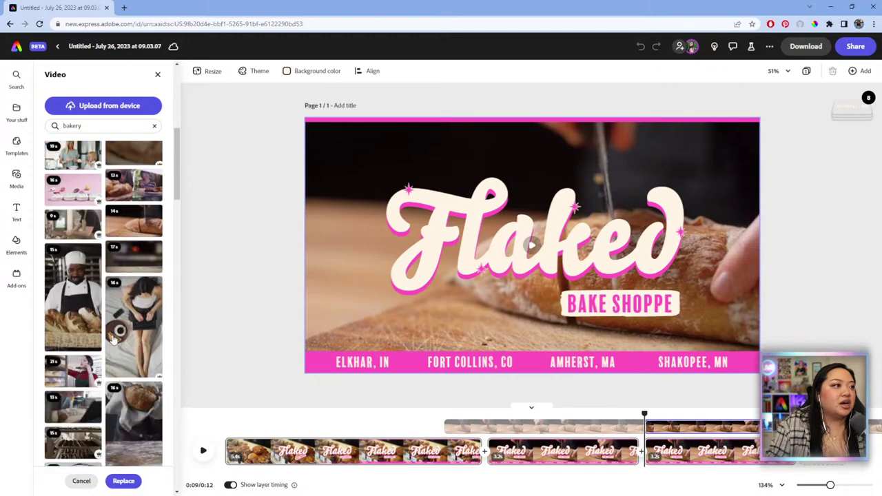
scroll(124, 207, down, 5)
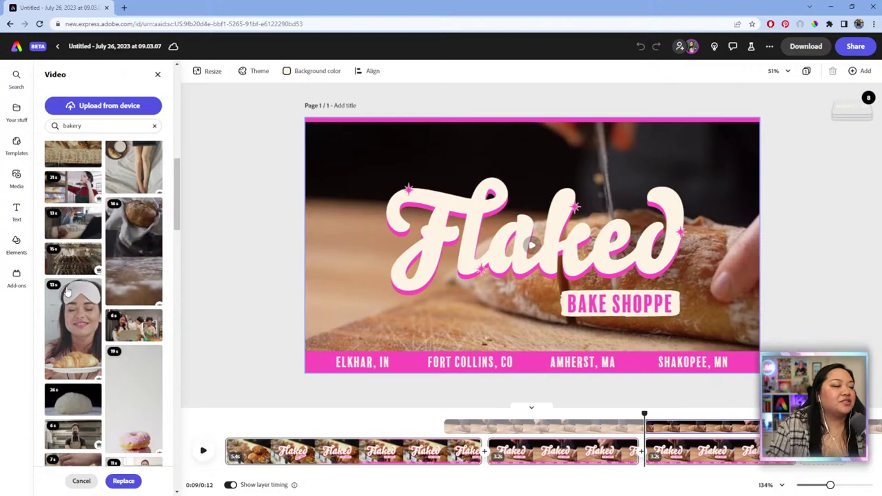
scroll(122, 316, down, 6)
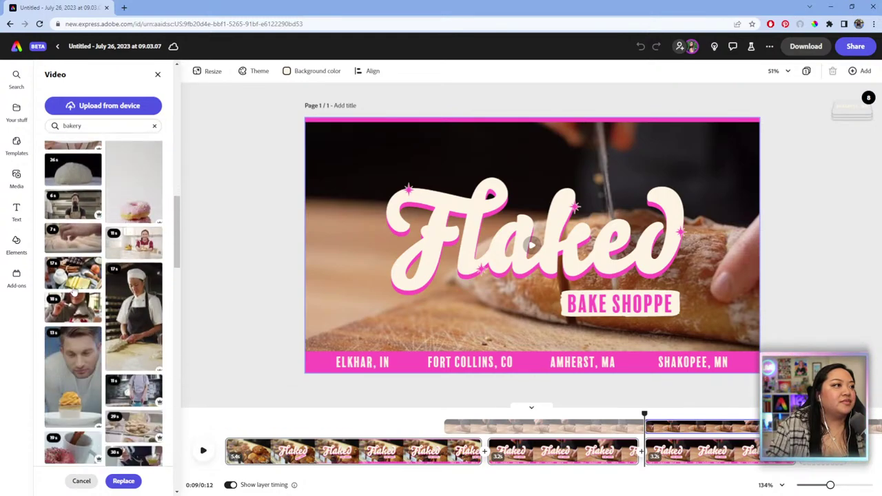
scroll(69, 310, down, 4)
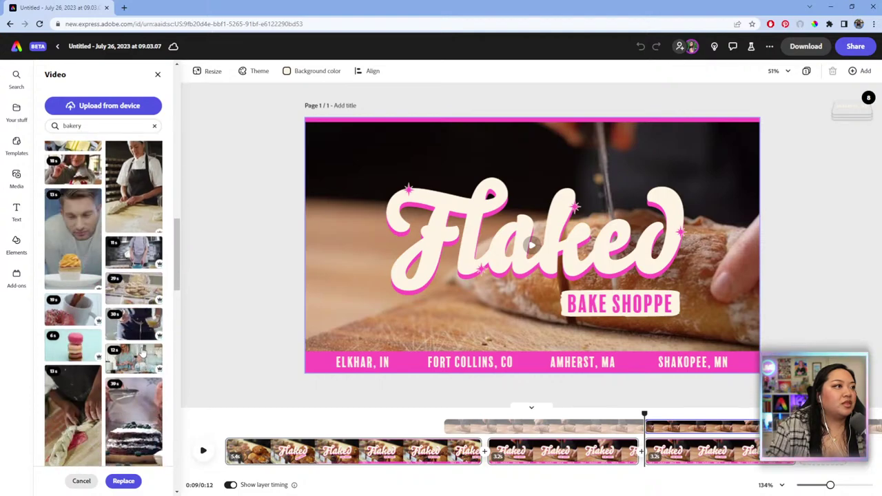
scroll(140, 360, down, 2)
scroll(140, 360, down, 1)
scroll(69, 357, down, 3)
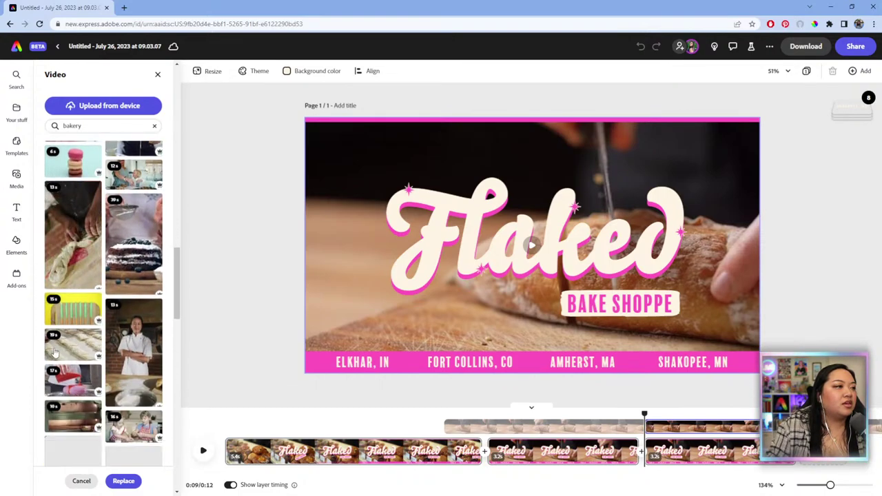
scroll(69, 357, down, 4)
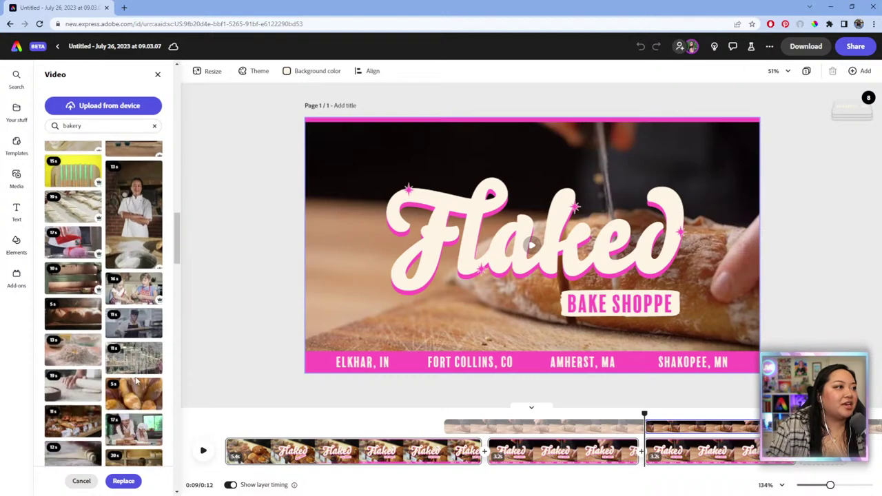
scroll(69, 324, down, 1)
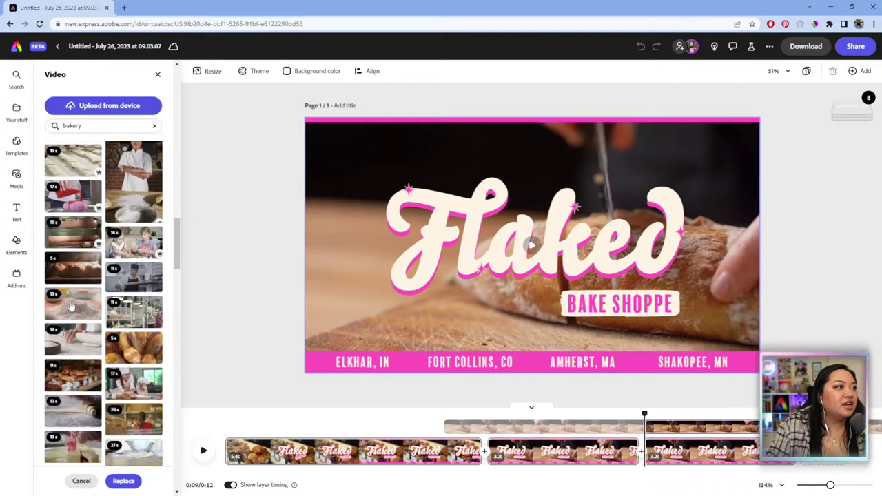
click(67, 309)
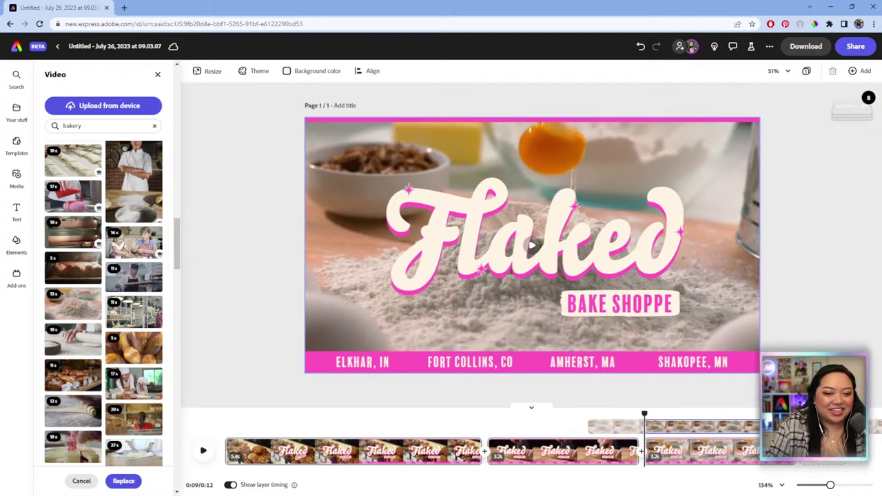
Play the third scene and extend its duration to about 5.1 seconds so more of the egg-and-flour clip shows.
click(204, 452)
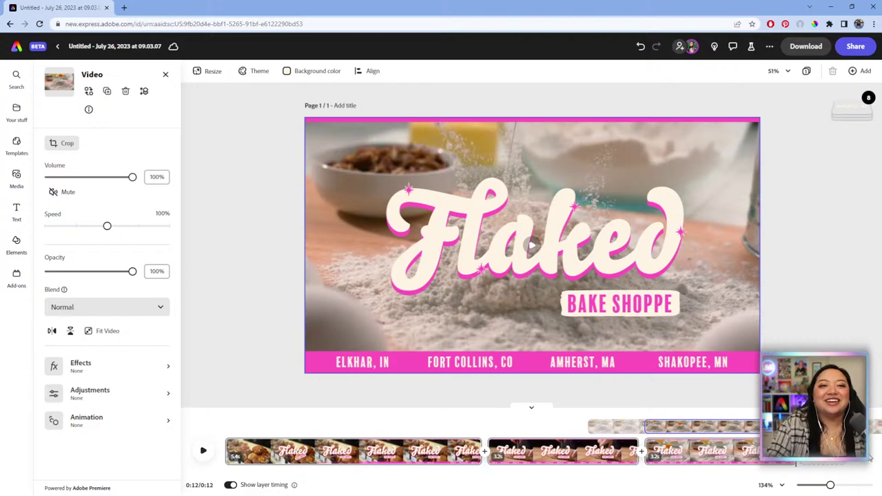
click(653, 455)
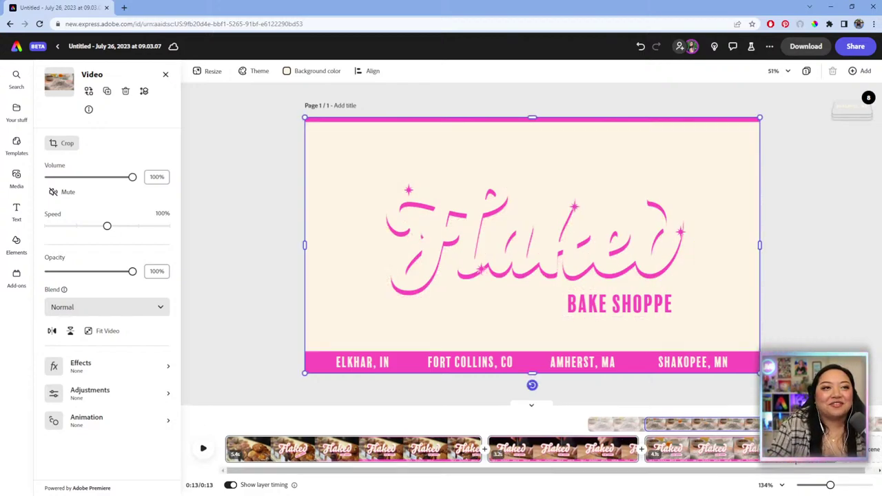
scroll(483, 448, right, 2)
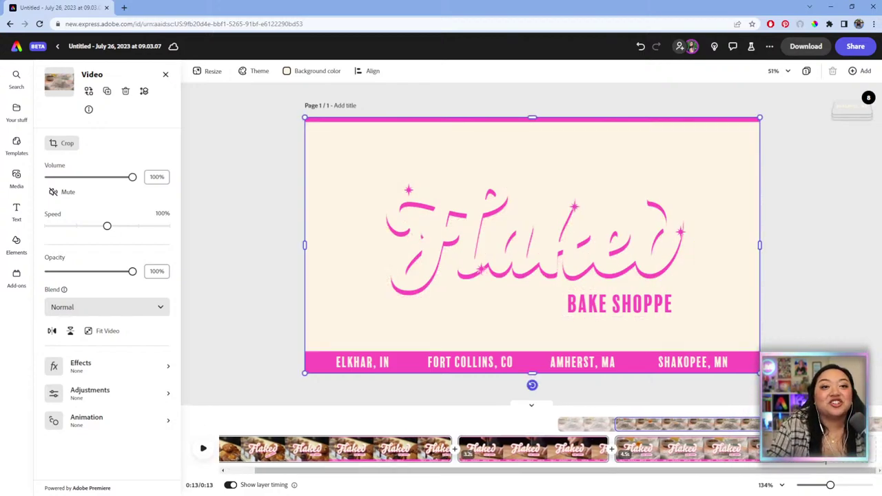
click(532, 245)
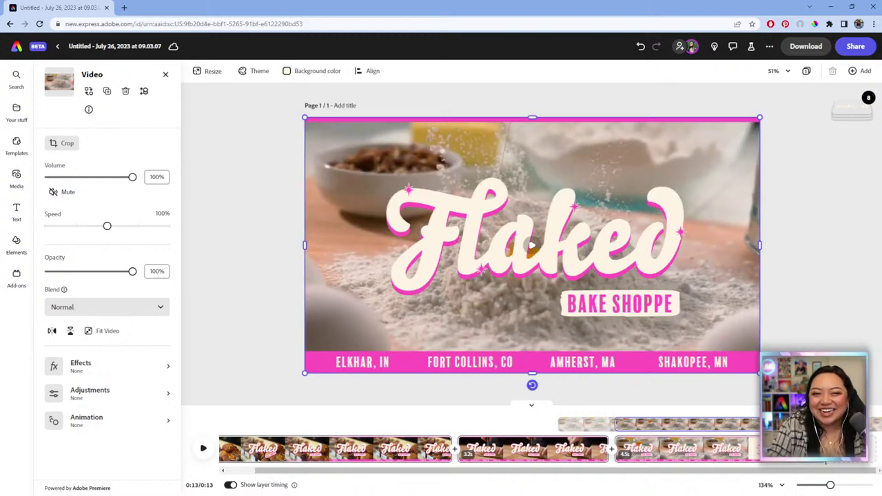
click(630, 420)
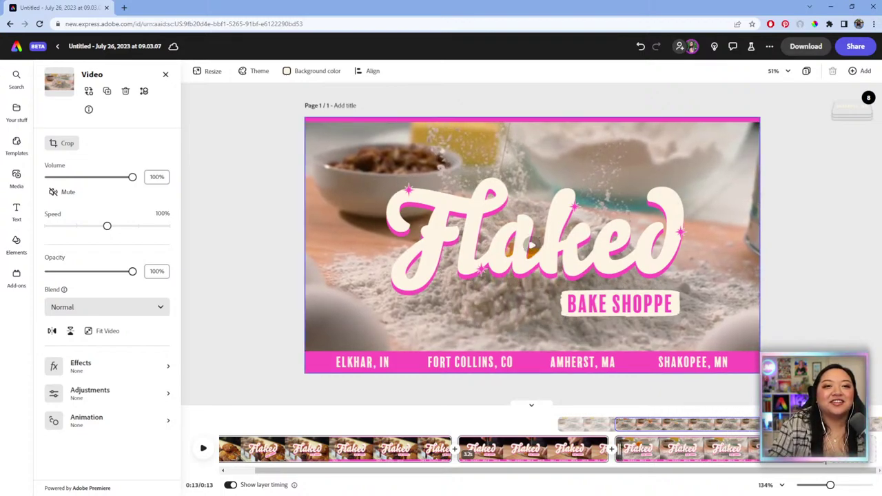
click(616, 449)
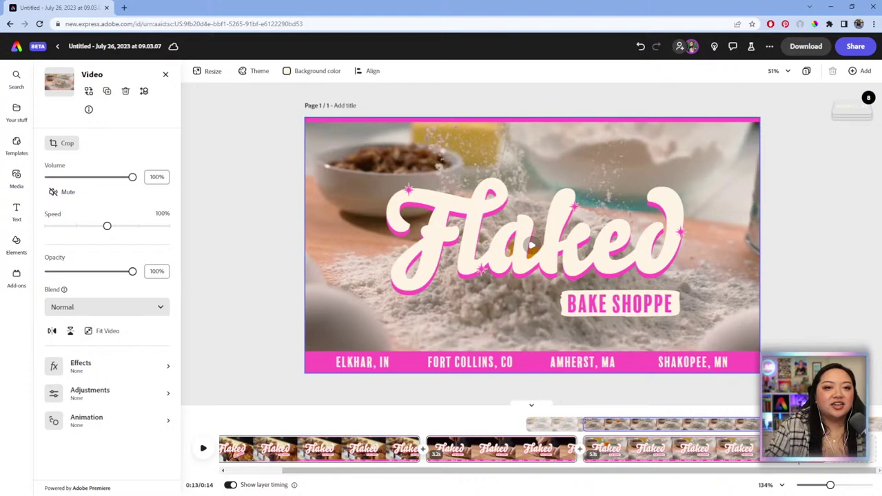
key(Escape)
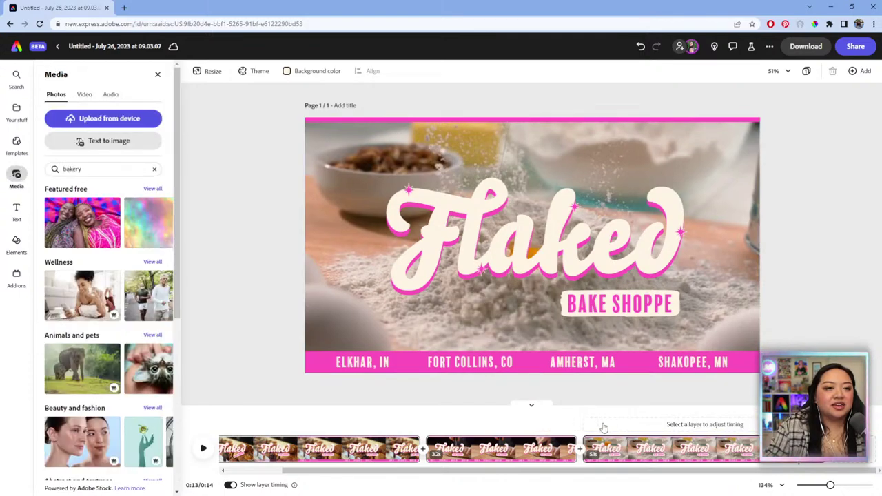
Play repeatedly from the second scene through the end of the third scene to review the transition and egg drop.
click(571, 410)
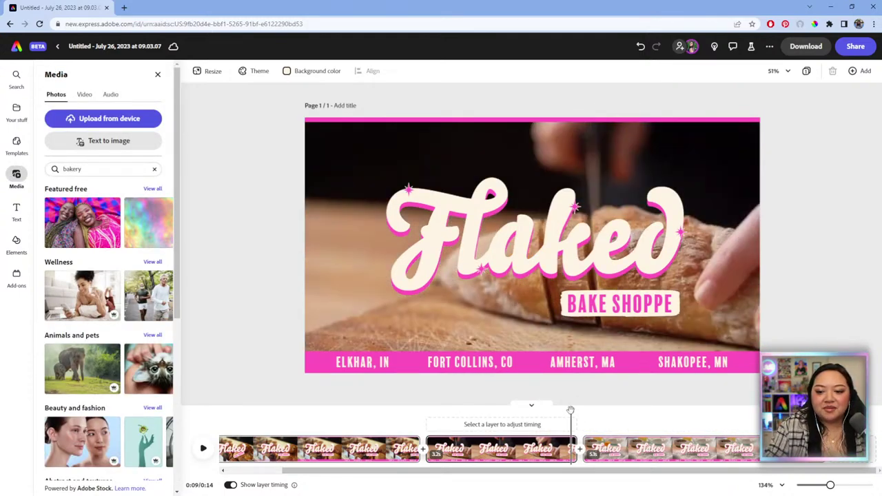
key(space)
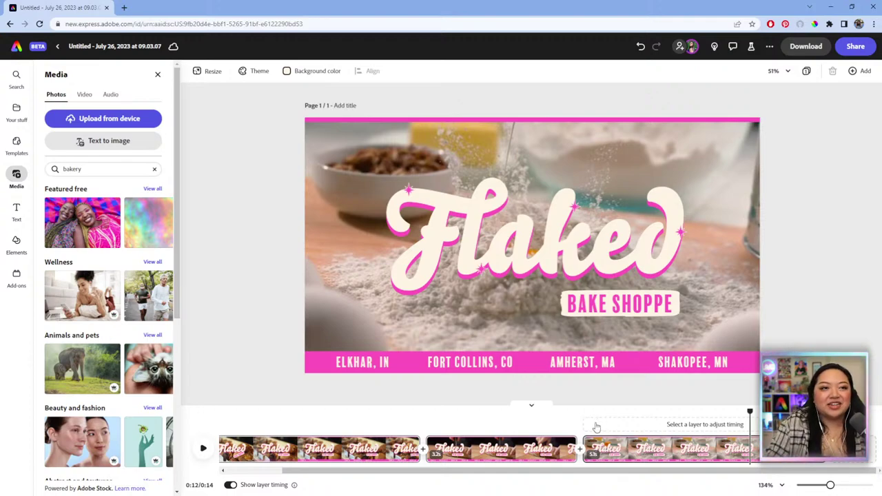
click(561, 410)
key(space)
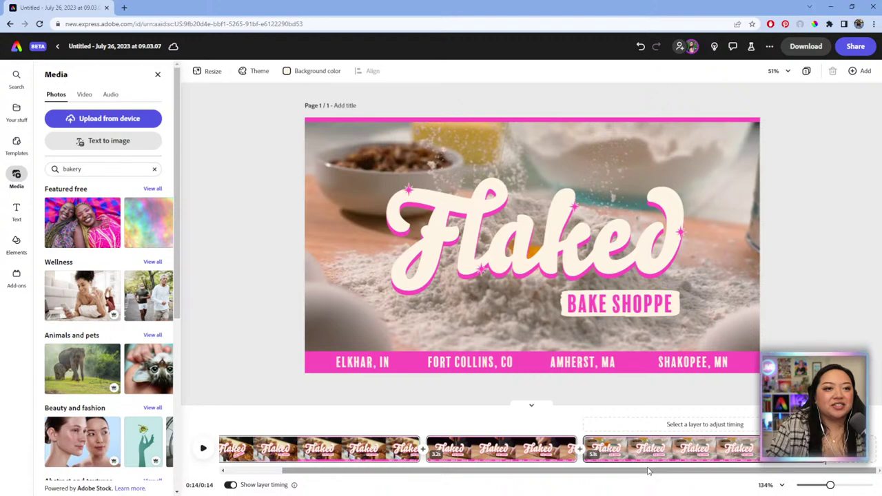
drag(830, 485, 819, 485)
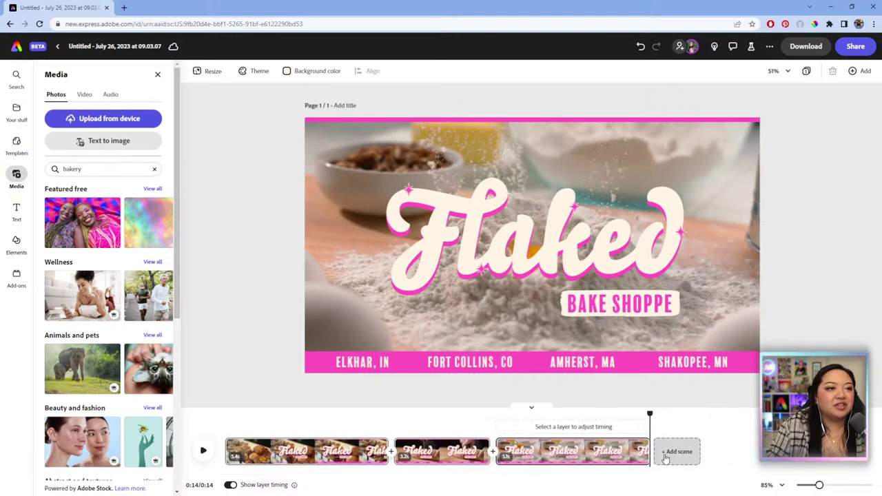
click(463, 418)
key(space)
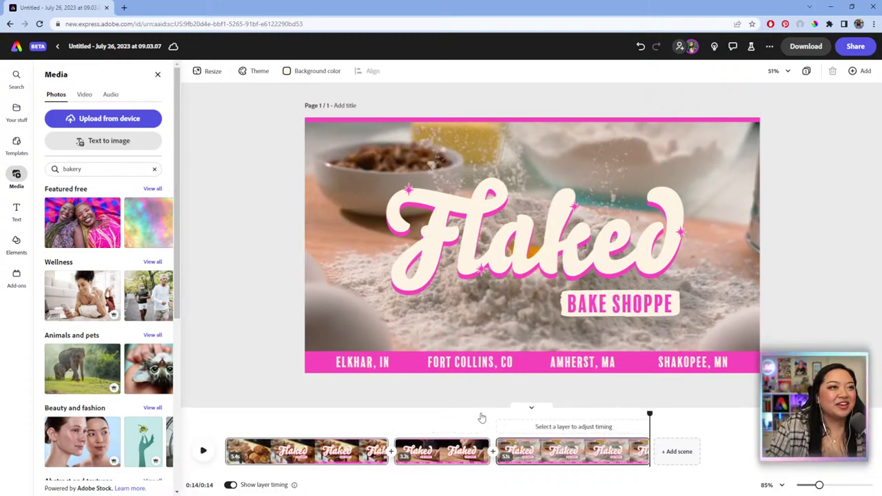
Duplicate the egg-and-flour scene to create a fourth scene and place the playhead inside the copy.
click(106, 169)
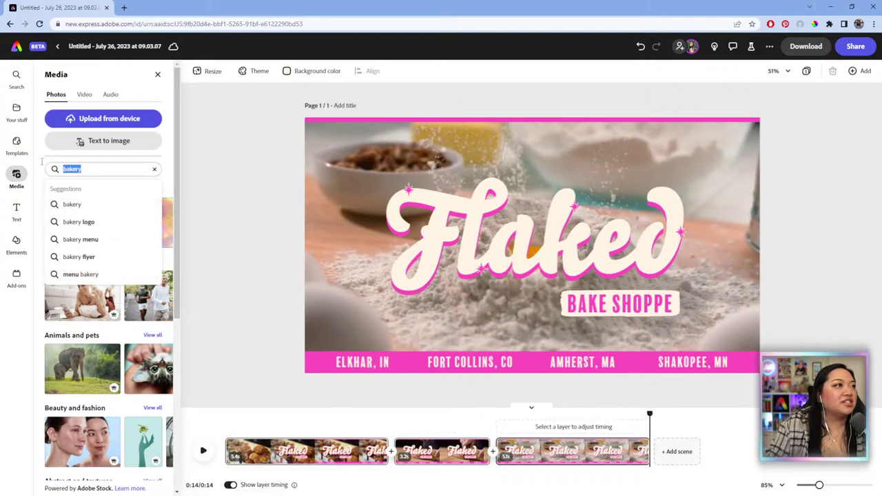
right_click(594, 435)
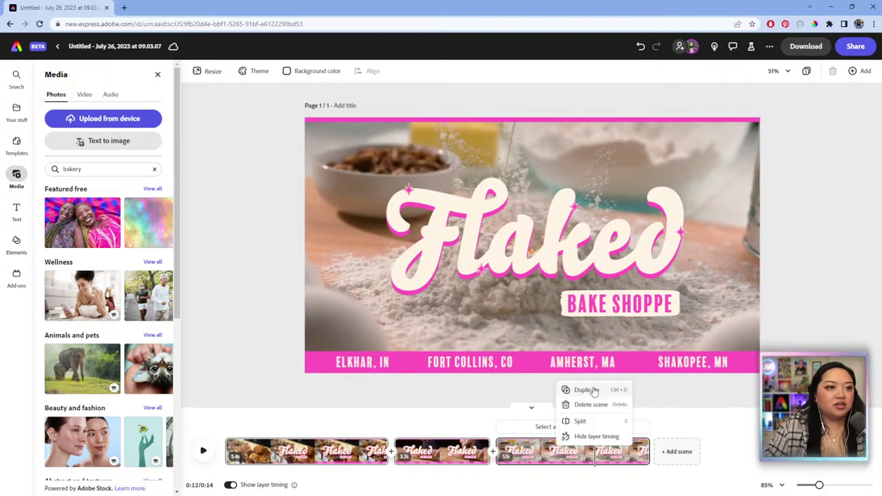
click(593, 390)
click(707, 451)
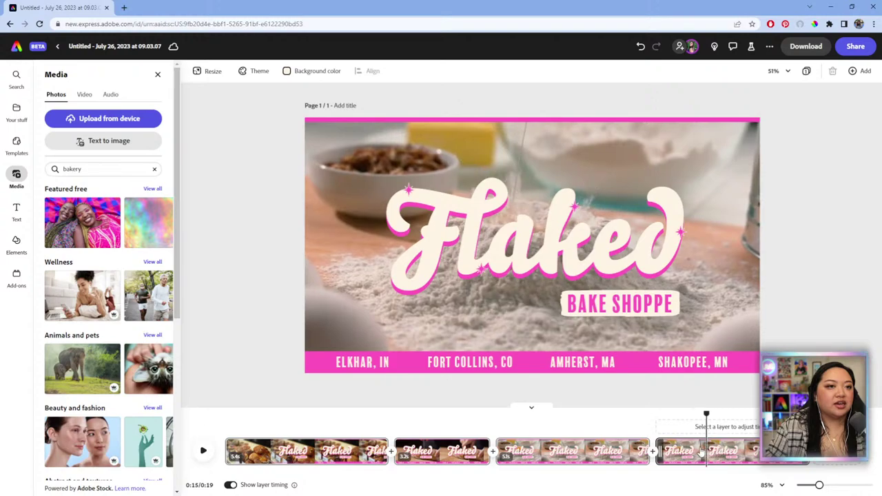
Replace the fourth scene's background with the 21-second chocolate chip muffin clip found by searching the stock videos for "muffin".
click(104, 171)
drag(102, 170, 39, 166)
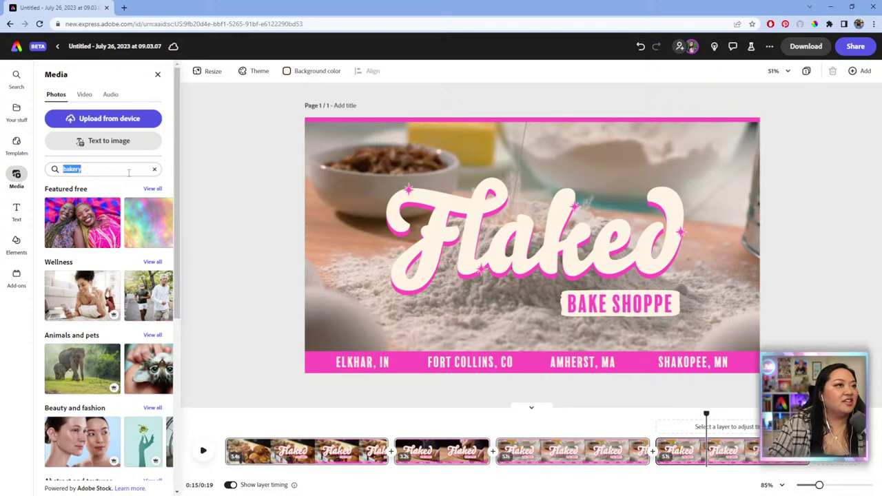
click(371, 172)
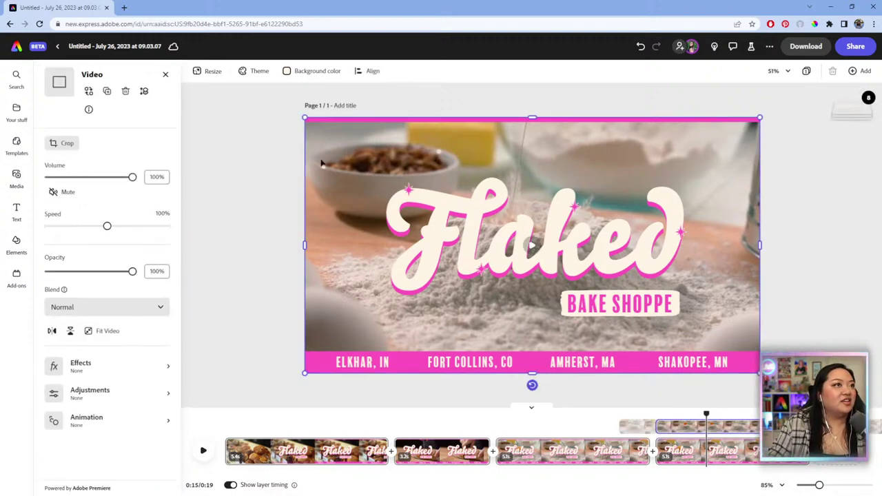
click(88, 92)
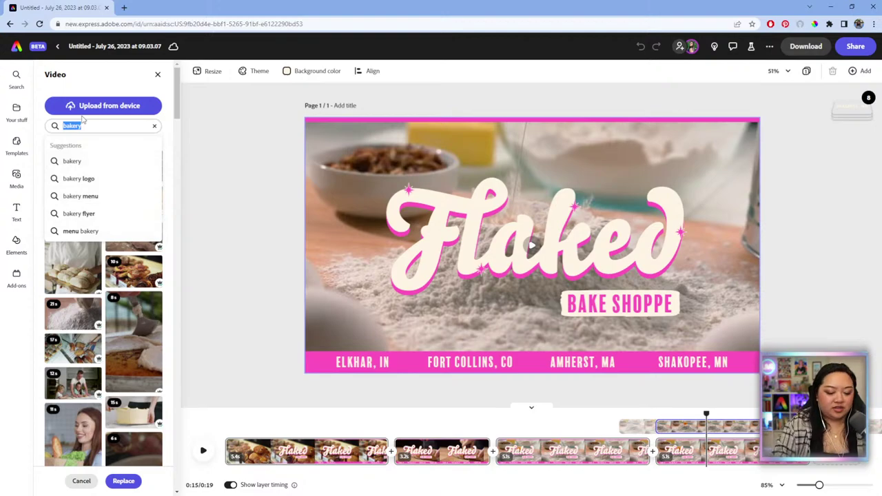
text(muffin)
key(Return)
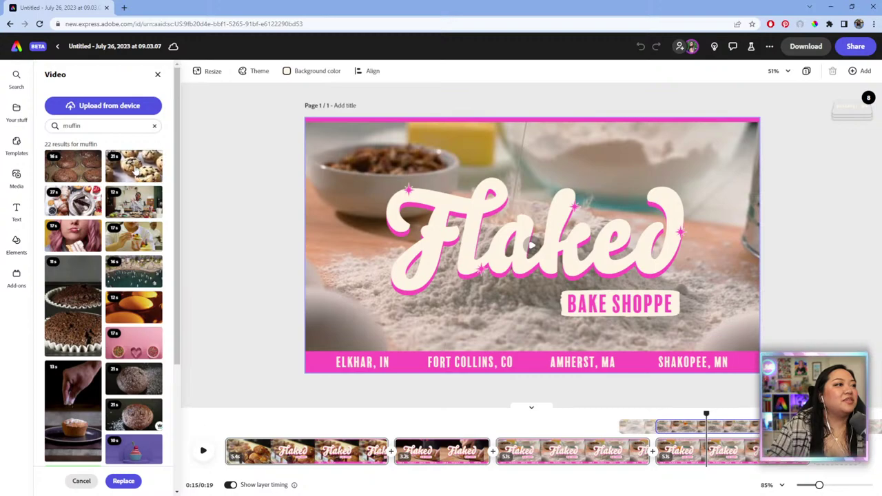
click(136, 171)
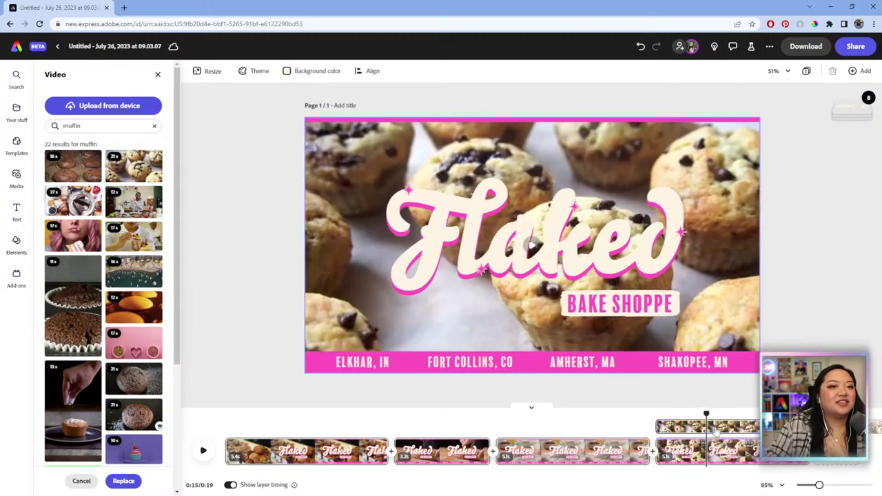
Shift the muffin clip earlier so the fourth scene uses a later portion, and play the scene to review it.
mouse_move(706, 413)
mouse_down()
mouse_move(655, 413)
mouse_move(756, 412)
mouse_move(721, 412)
mouse_up()
click(531, 245)
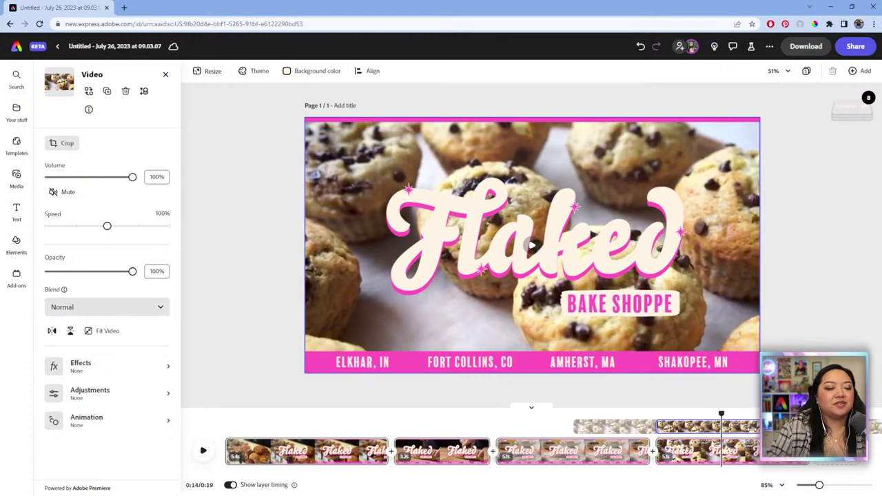
click(203, 450)
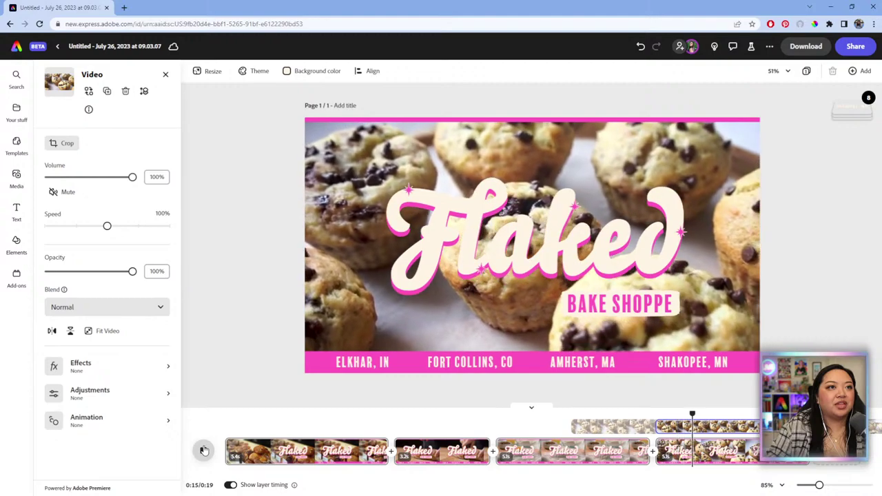
click(203, 451)
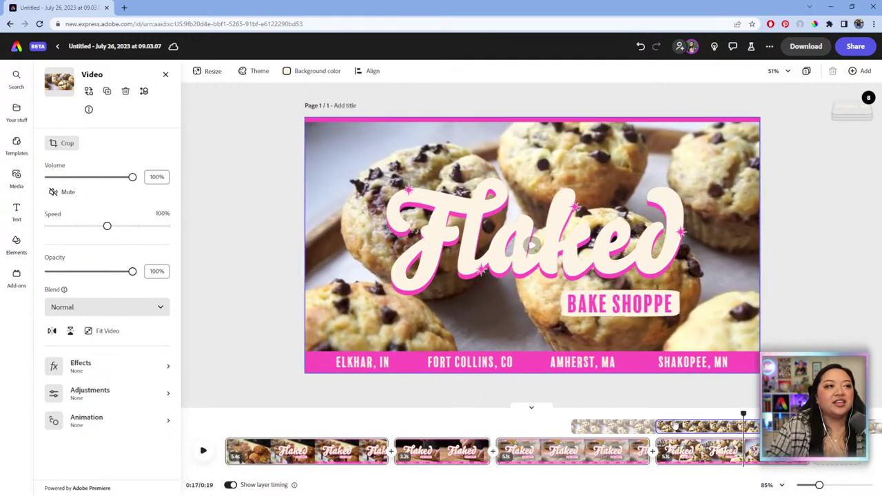
Adjust the fourth scene's muffin clip lighting: contrast -30, brightness -20, highlights 32 and shadows -10.
click(748, 428)
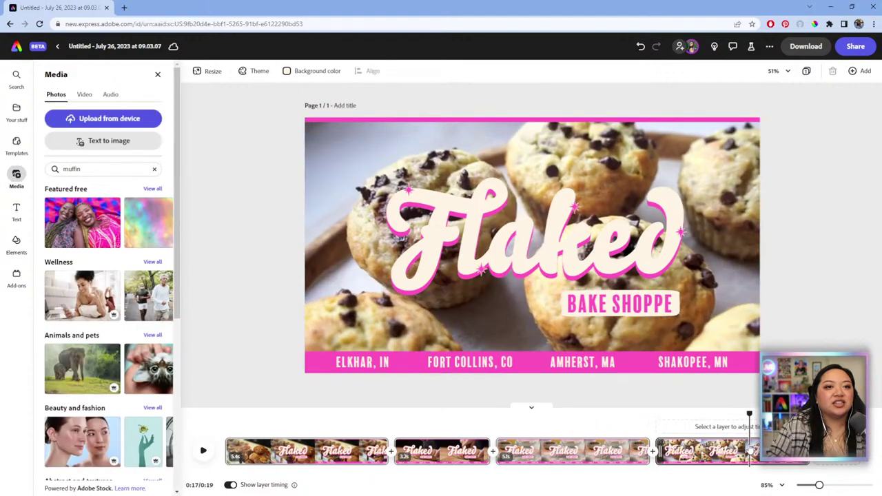
click(720, 286)
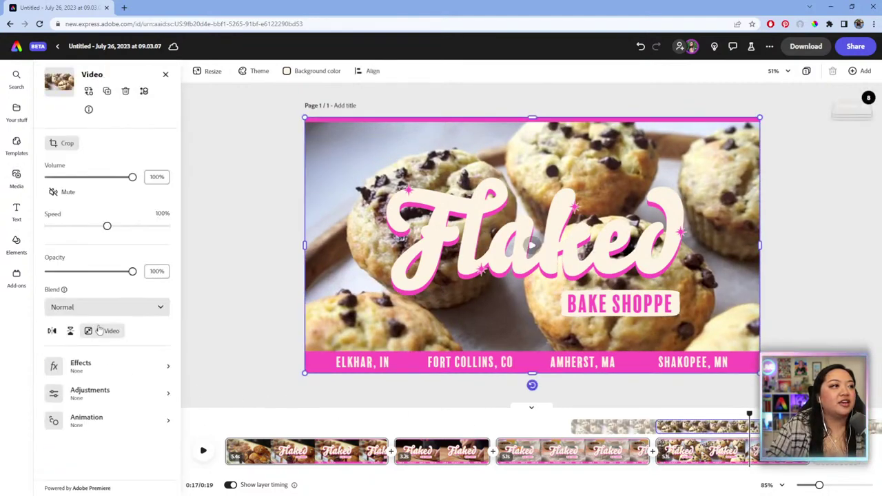
click(117, 397)
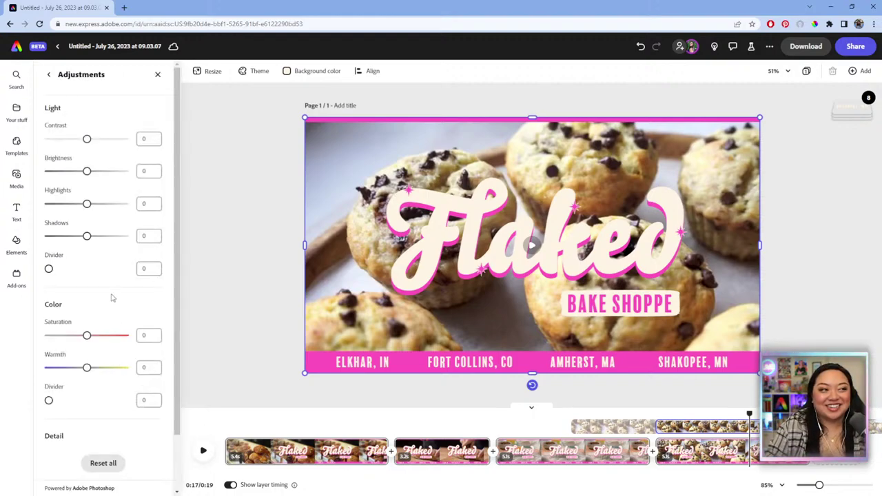
scroll(112, 297, down, 2)
scroll(113, 296, up, 2)
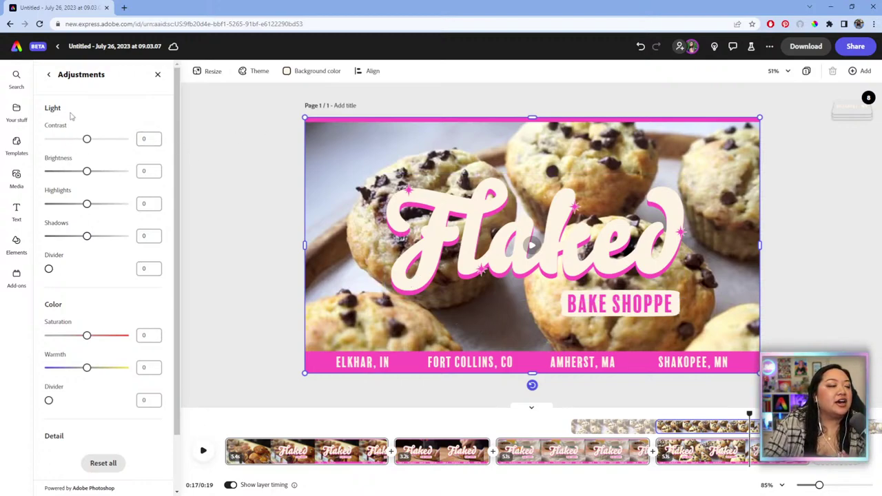
drag(88, 141, 76, 142)
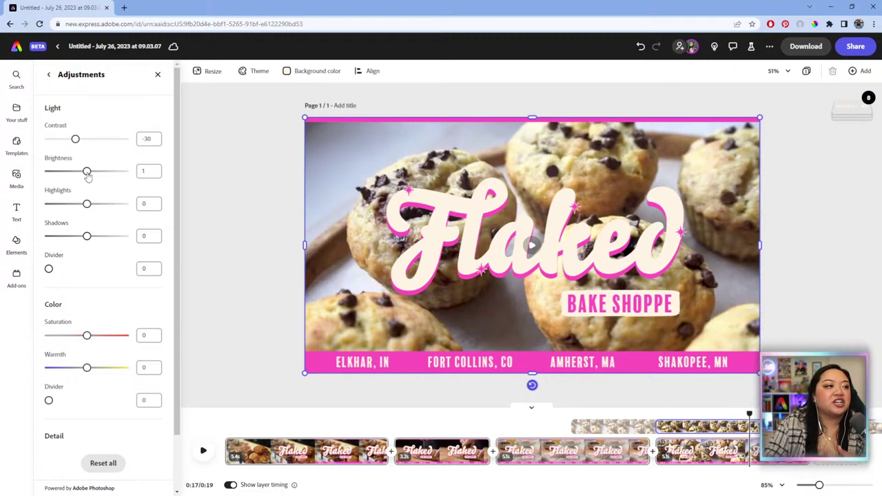
drag(88, 173, 78, 173)
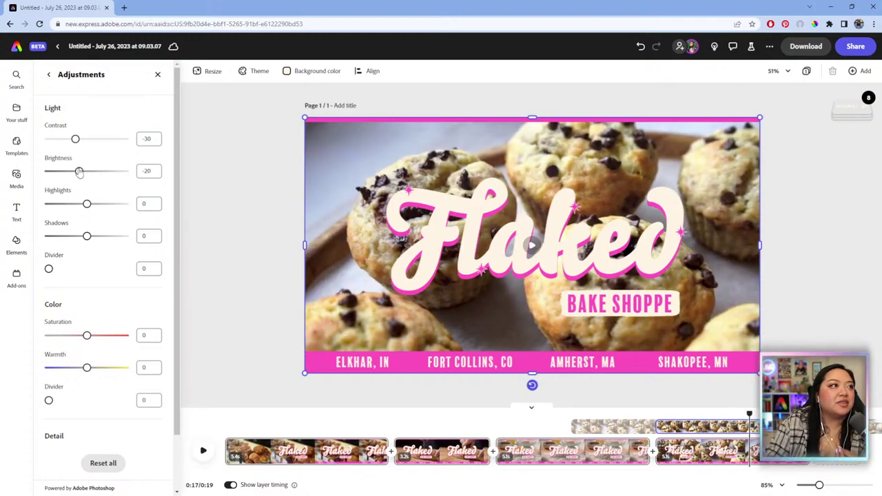
mouse_move(88, 206)
mouse_down()
mouse_move(108, 205)
mouse_move(100, 206)
mouse_up()
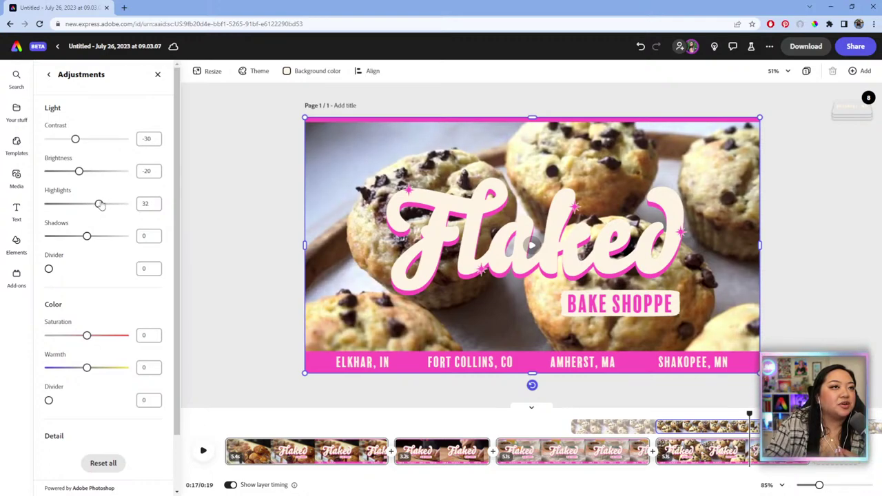
drag(88, 237, 85, 238)
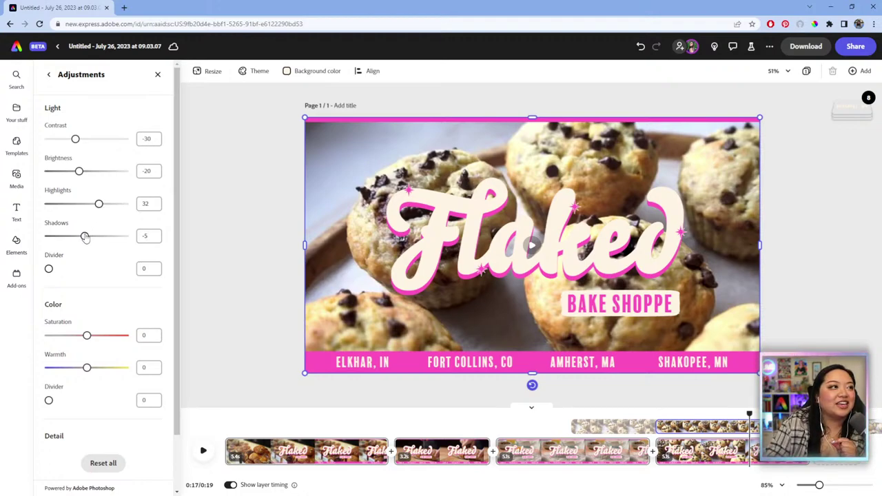
mouse_move(82, 237)
mouse_down()
mouse_move(69, 234)
mouse_move(82, 237)
mouse_up()
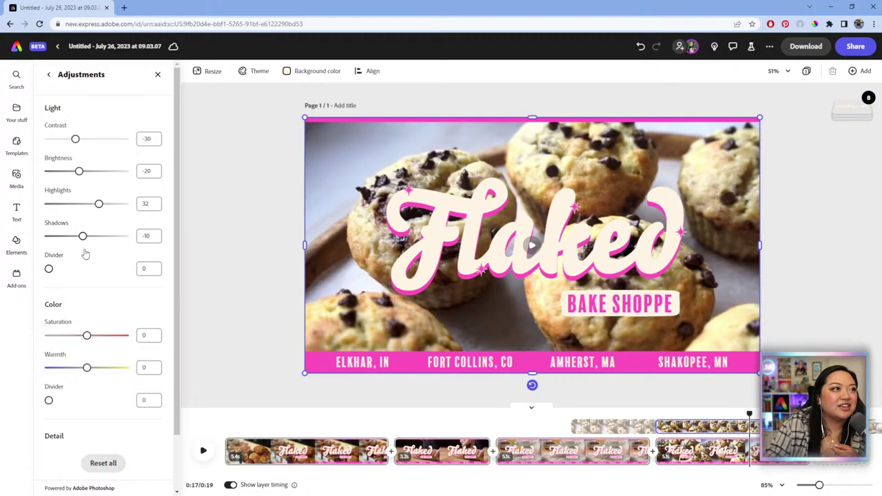
Cool and mute the muffin clip's colors with saturation -30 and warmth -11.
scroll(88, 307, down, 1)
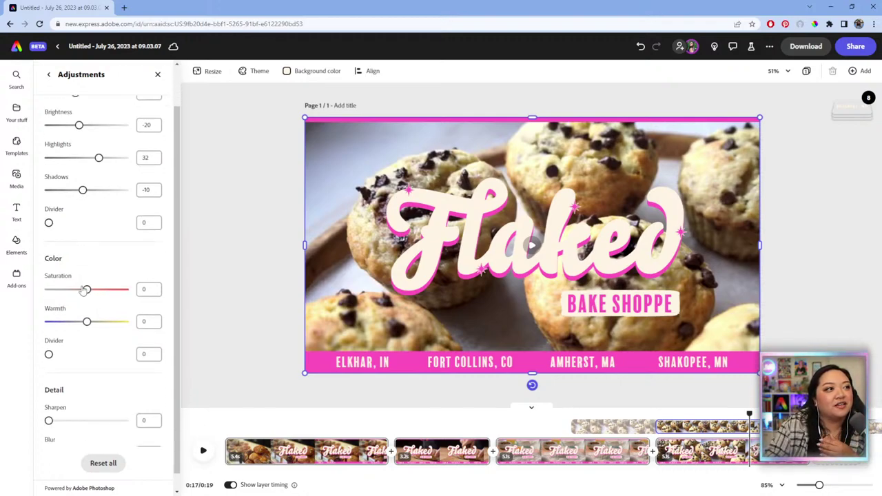
drag(85, 290, 78, 290)
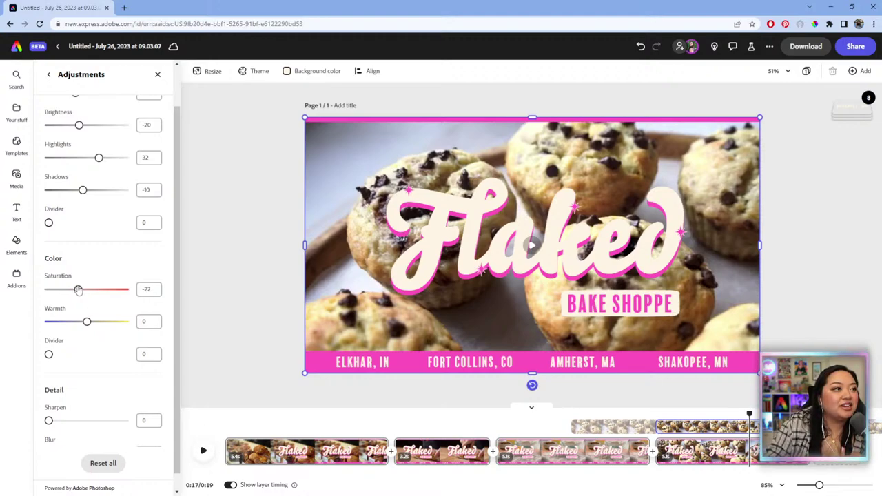
drag(77, 289, 74, 285)
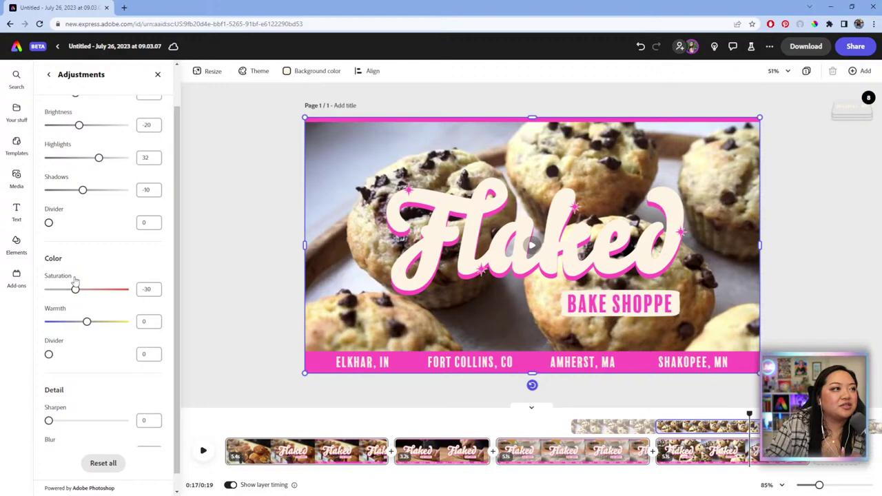
drag(86, 322, 77, 322)
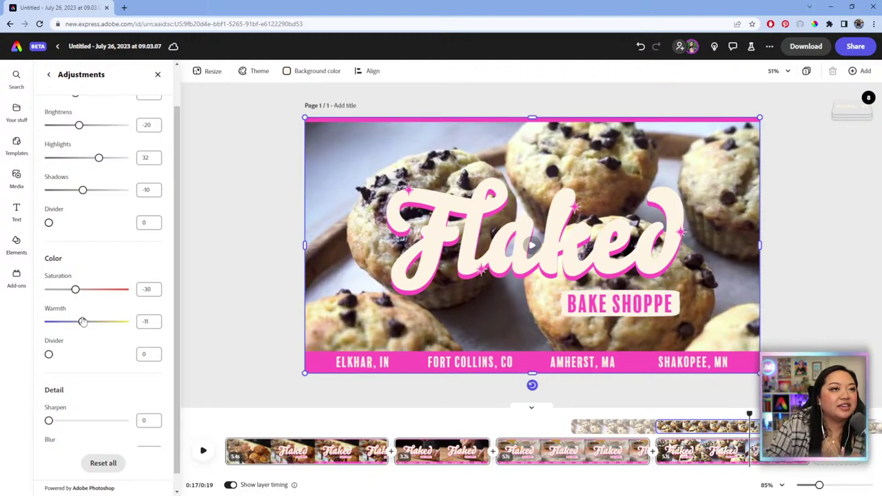
Set the muffin clip's highlights to -64 and contrast to -39, and deselect the clip.
scroll(82, 184, up, 2)
drag(98, 204, 62, 207)
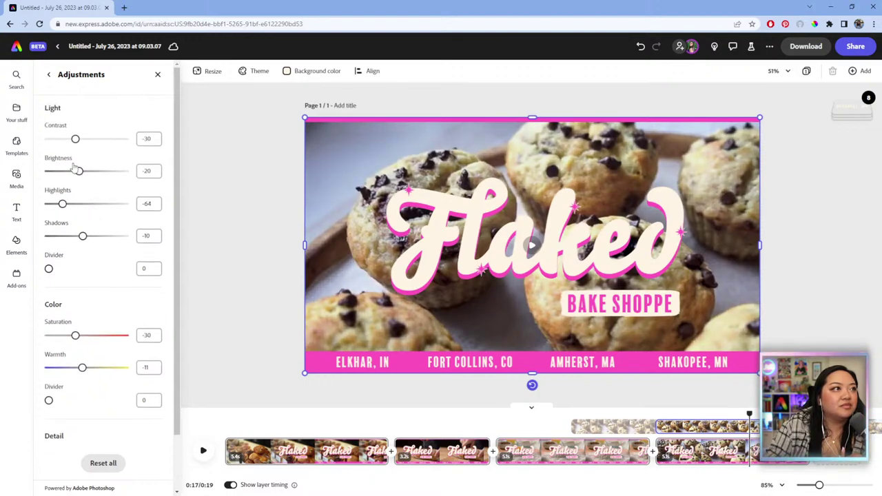
scroll(74, 276, down, 2)
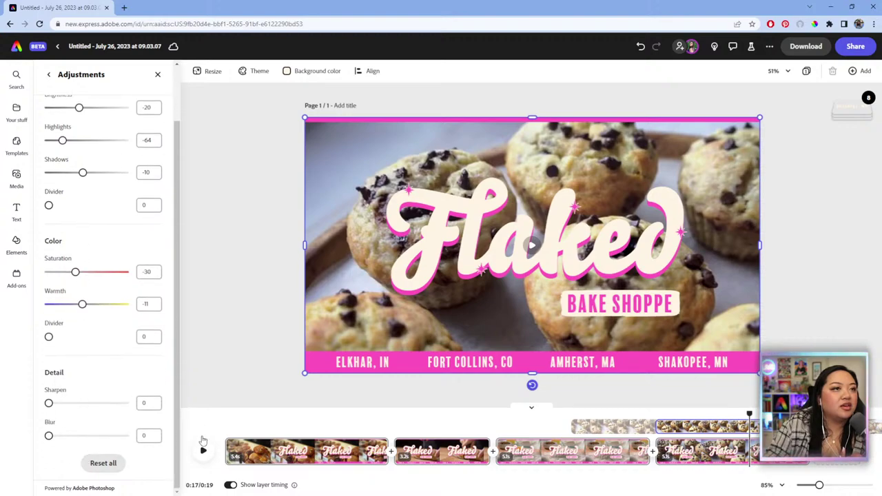
scroll(74, 331, up, 2)
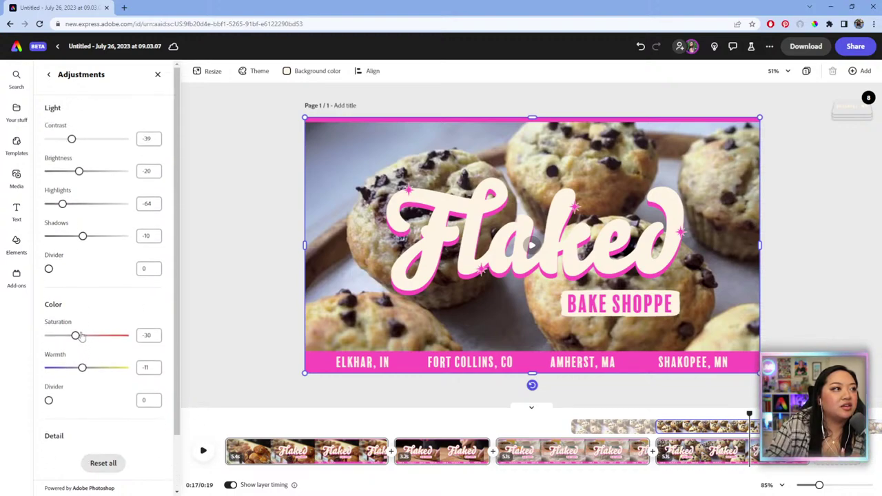
click(225, 334)
Play the whole video from the beginning twice to review all four scenes, and return the playhead to the start.
click(248, 426)
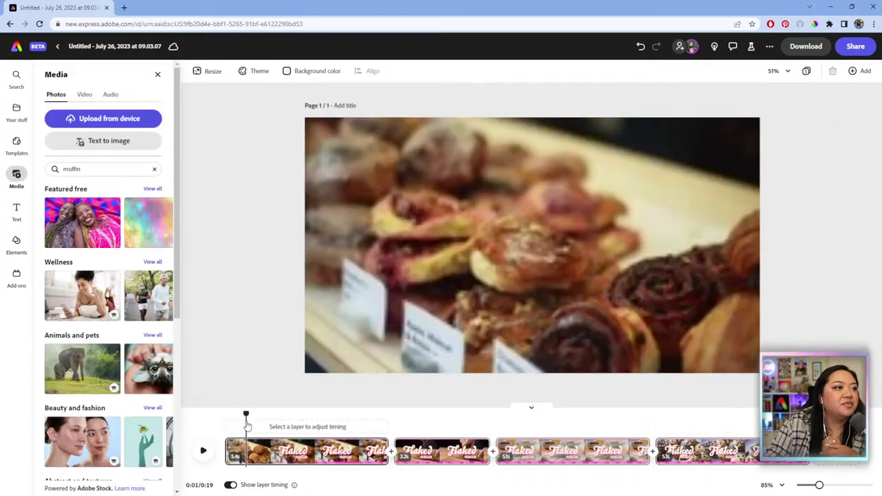
click(219, 415)
click(203, 450)
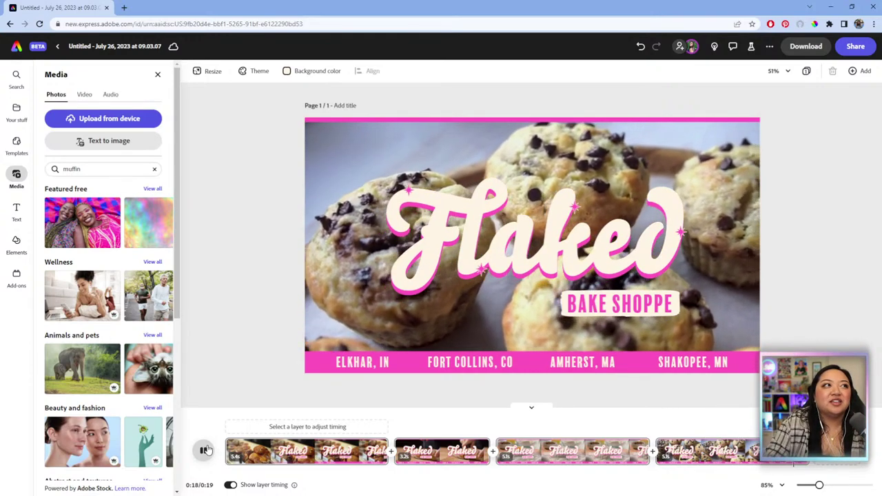
click(229, 415)
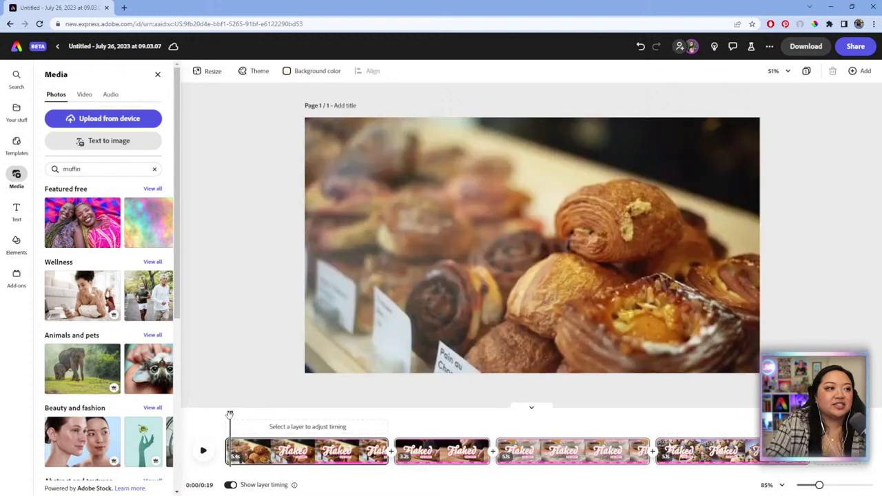
drag(223, 417, 210, 420)
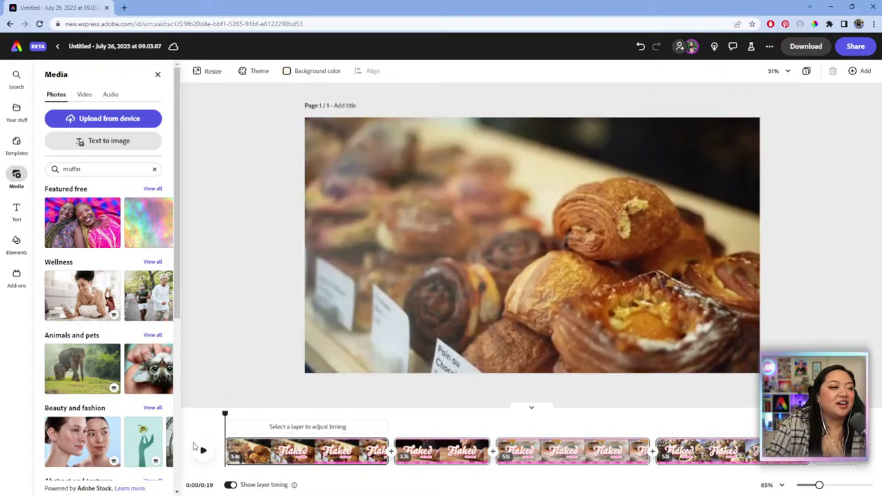
click(203, 450)
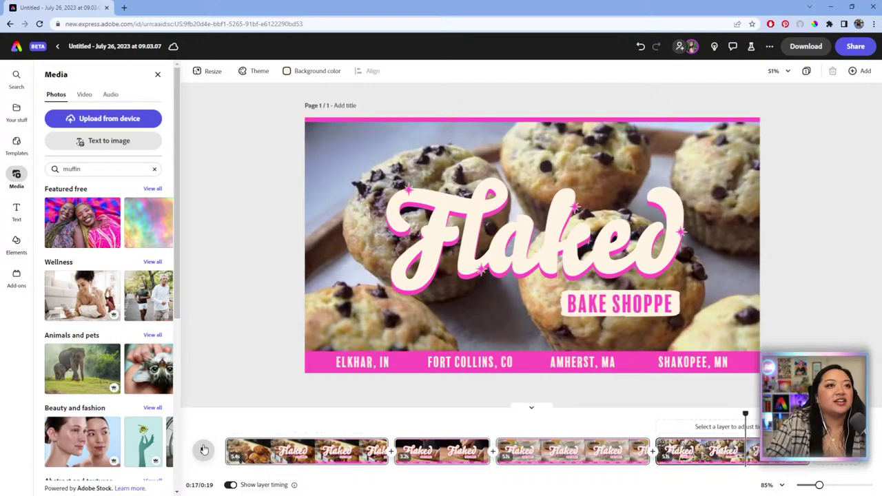
click(204, 449)
click(250, 420)
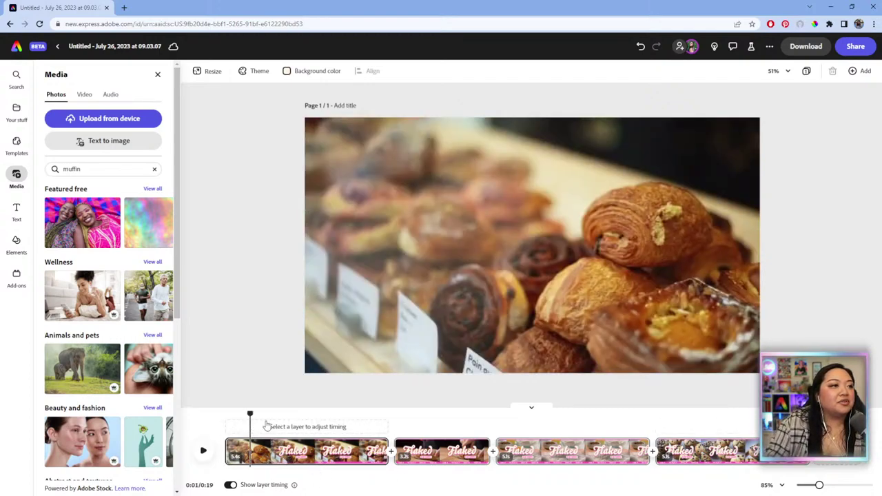
drag(250, 414, 224, 414)
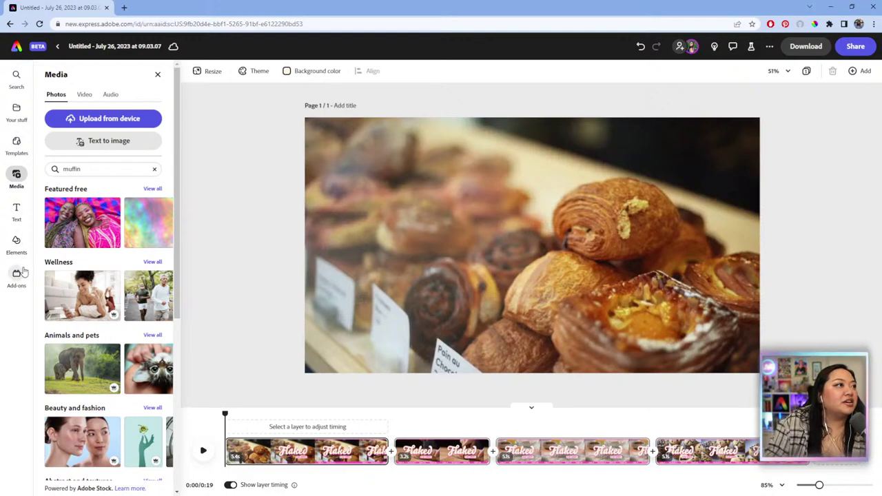
Clear the leftover "muffin" search in the audio library and browse the music tracks by genre.
click(110, 96)
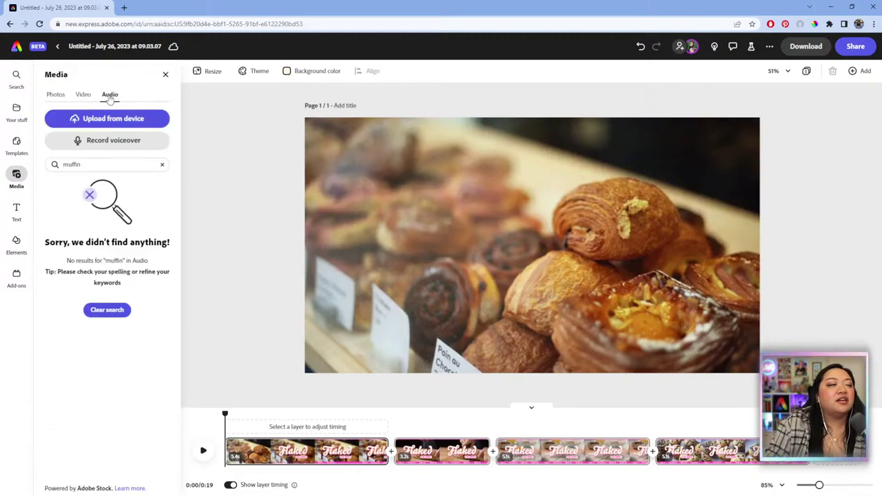
click(162, 164)
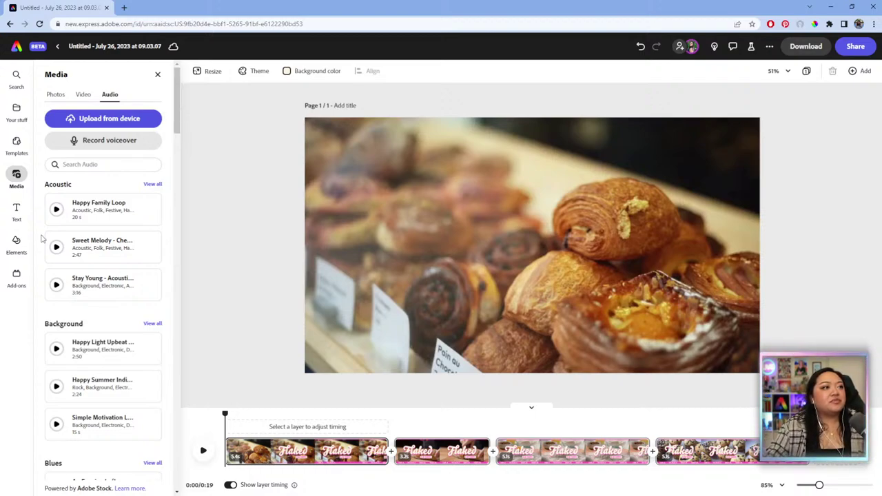
scroll(118, 240, down, 6)
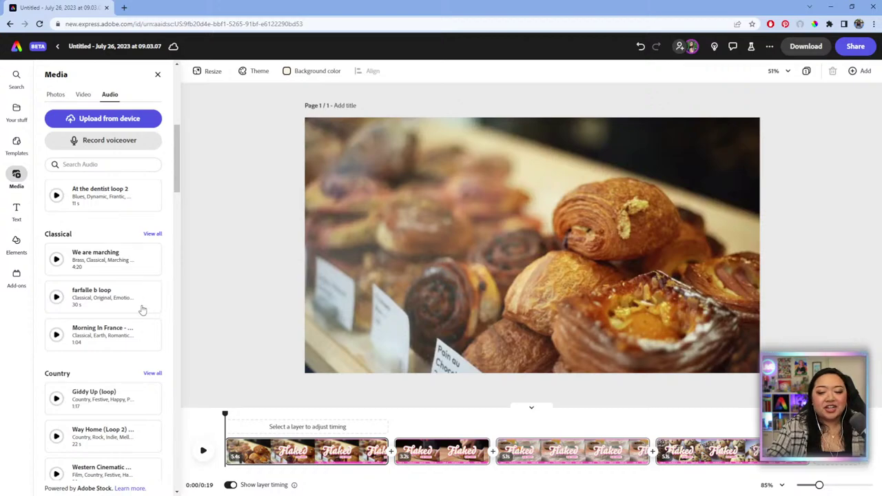
scroll(128, 312, down, 2)
scroll(130, 314, up, 5)
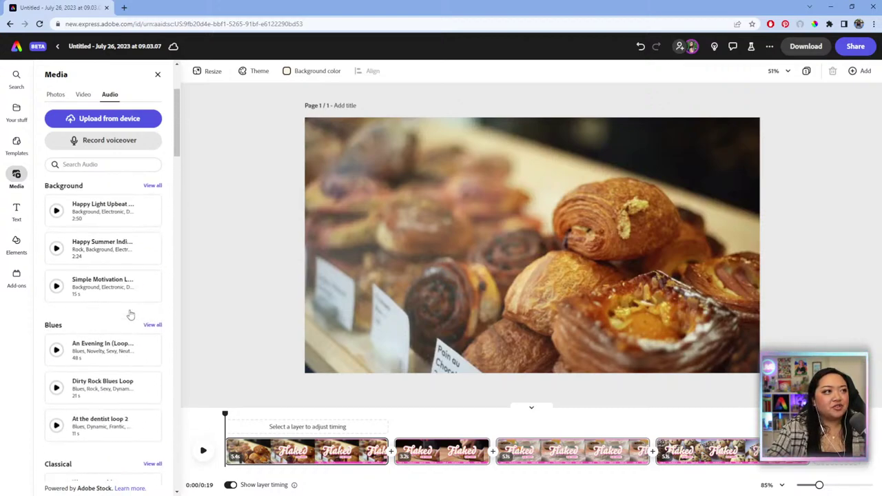
scroll(131, 311, up, 2)
scroll(131, 306, down, 5)
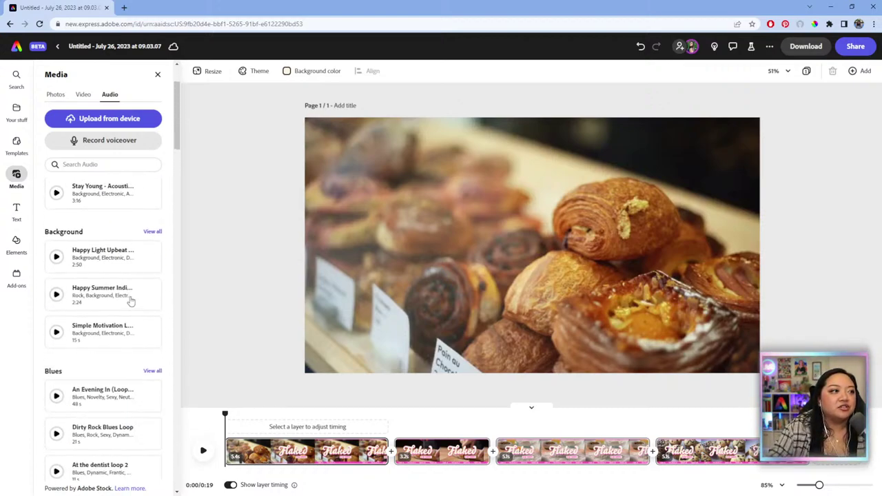
scroll(131, 298, up, 5)
Search the audio library for "happy" and for "holiday" tracks, clearing the search after each.
click(116, 166)
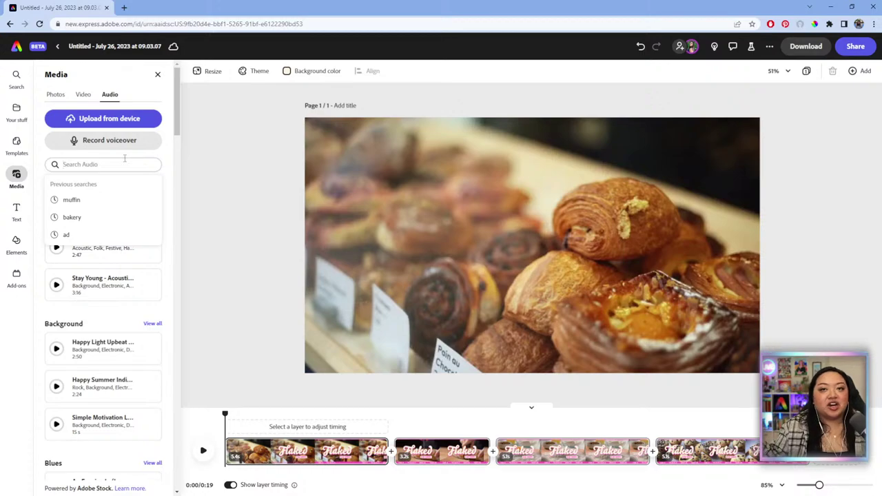
text(happy)
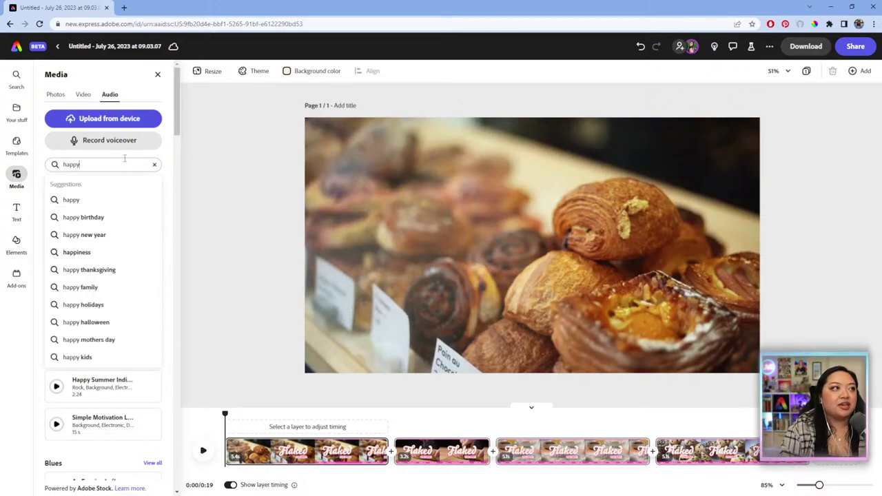
key(Return)
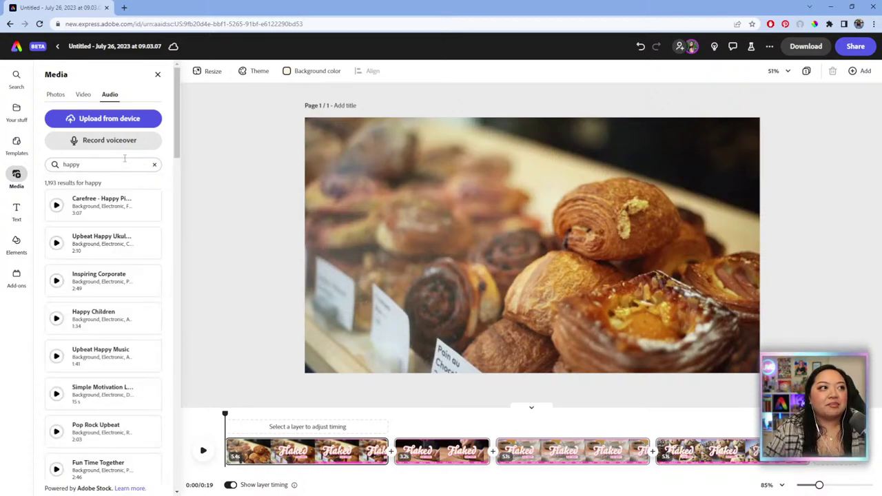
click(155, 164)
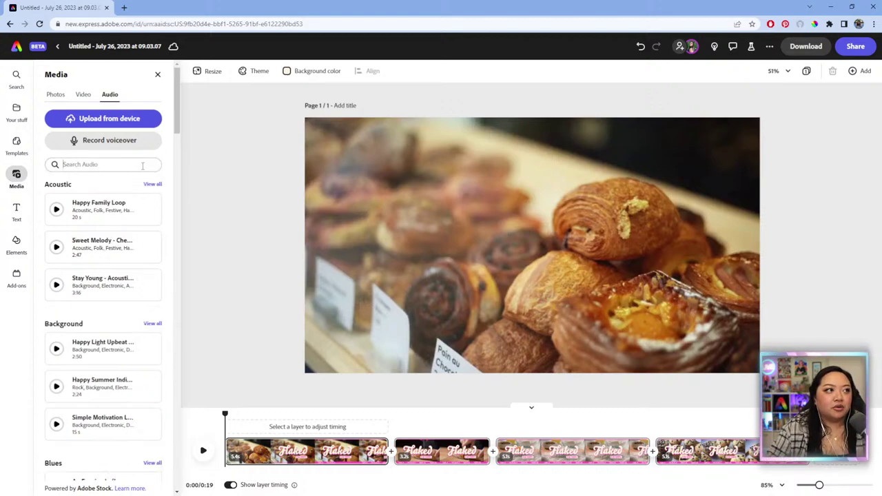
text(holiday)
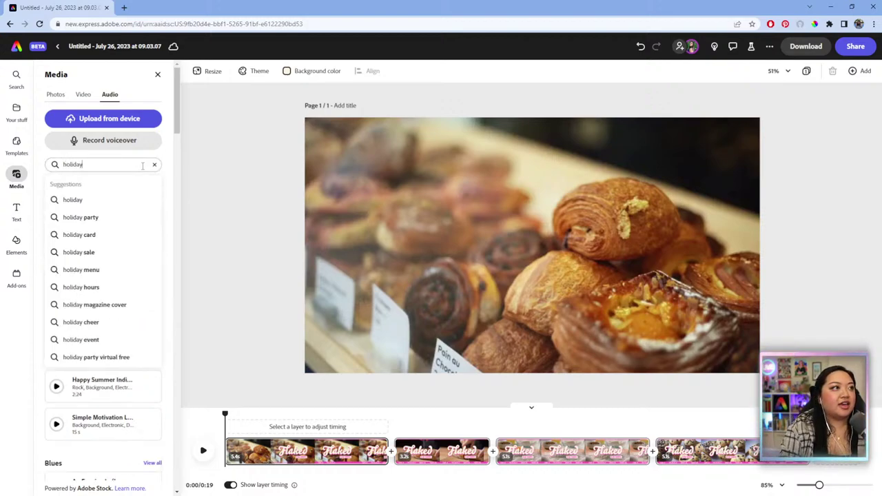
key(Return)
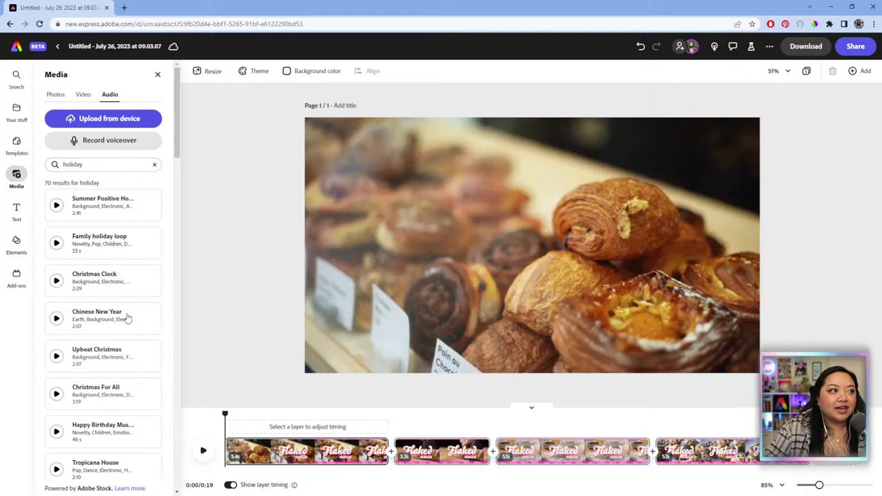
click(155, 164)
click(156, 164)
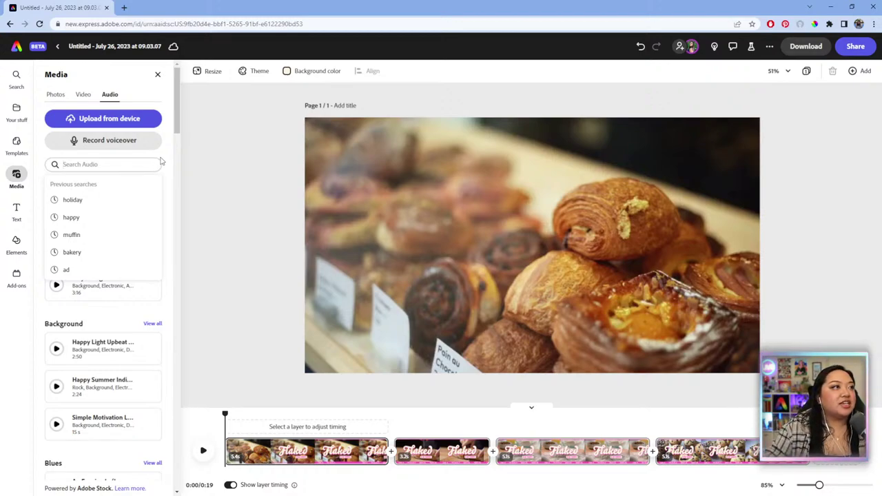
Browse the Hip-Hop genre in the audio library and add the Travel Vlog Hip Hop (Instrumental) track to the timeline.
click(163, 160)
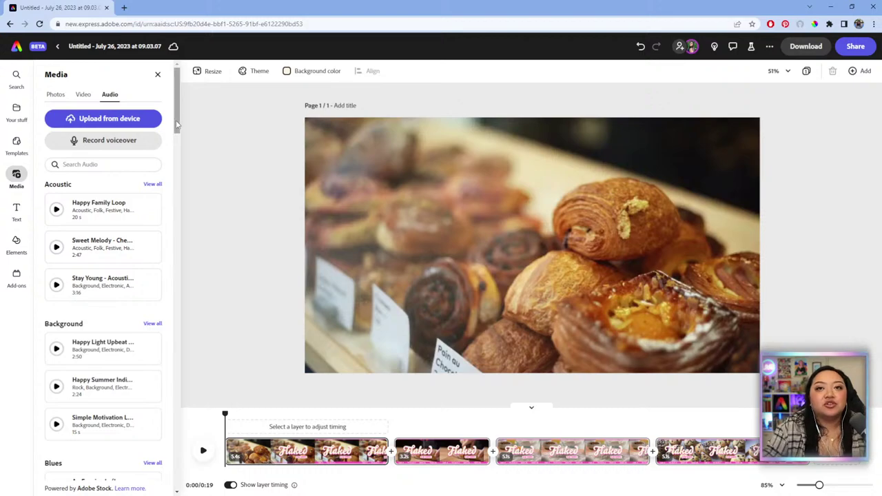
drag(179, 115, 155, 282)
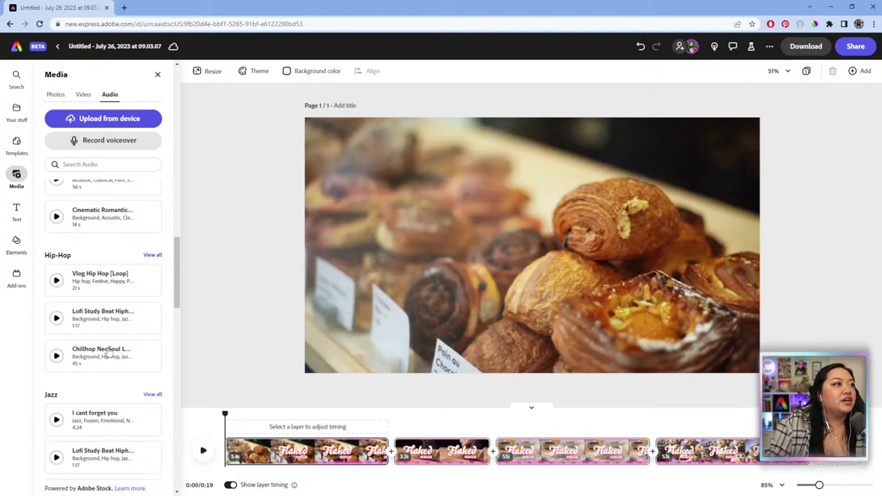
click(153, 256)
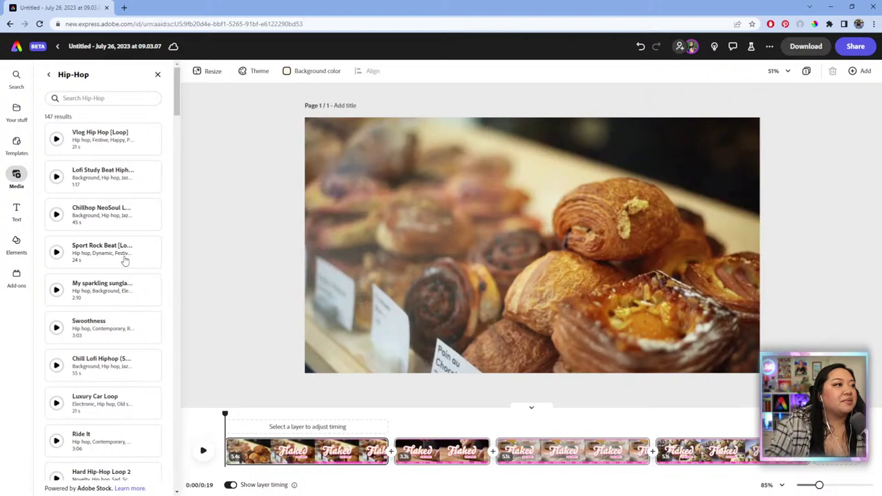
scroll(127, 272, down, 3)
scroll(126, 258, down, 3)
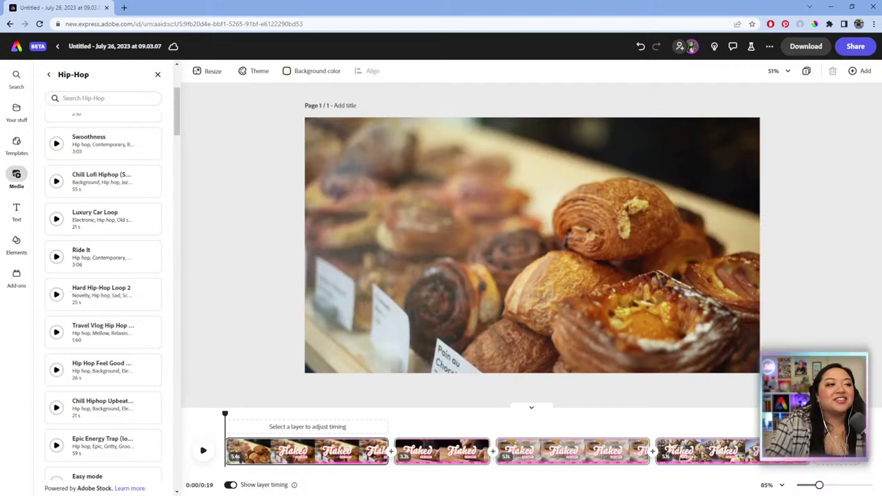
click(230, 484)
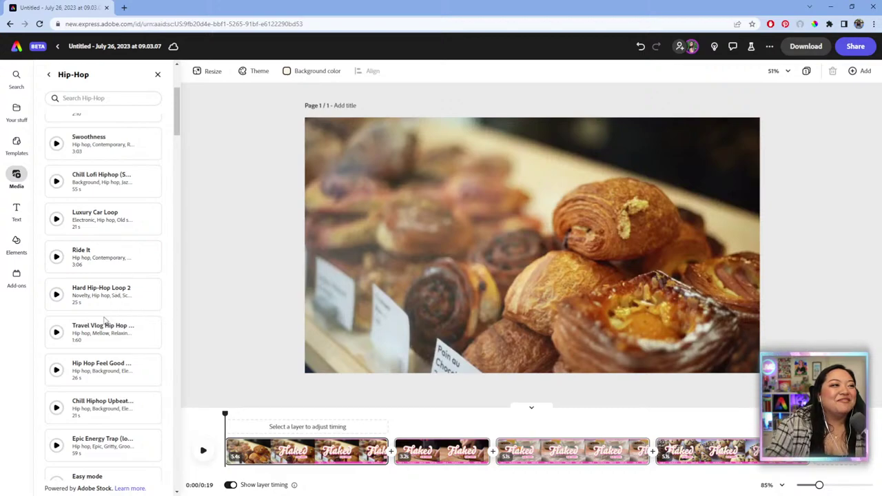
drag(100, 334, 282, 467)
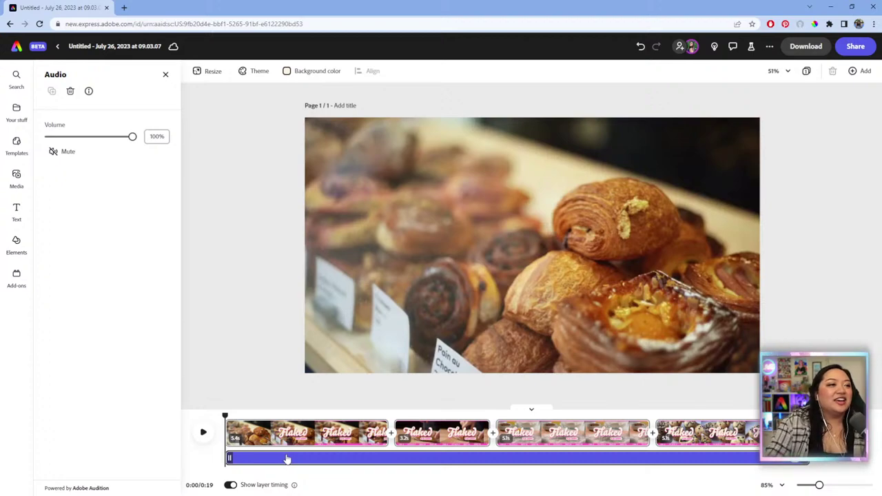
Lower the music track's volume to 5%, playing the video once at 2% to judge the level.
click(50, 137)
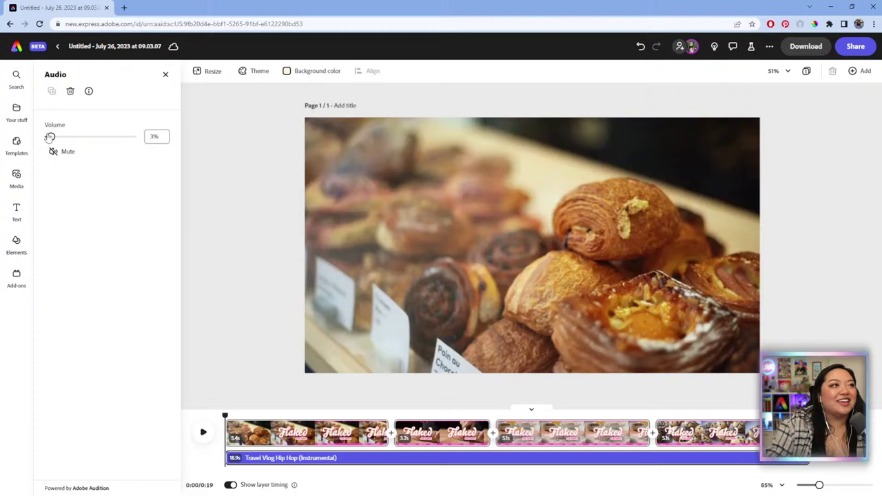
drag(50, 137, 48, 138)
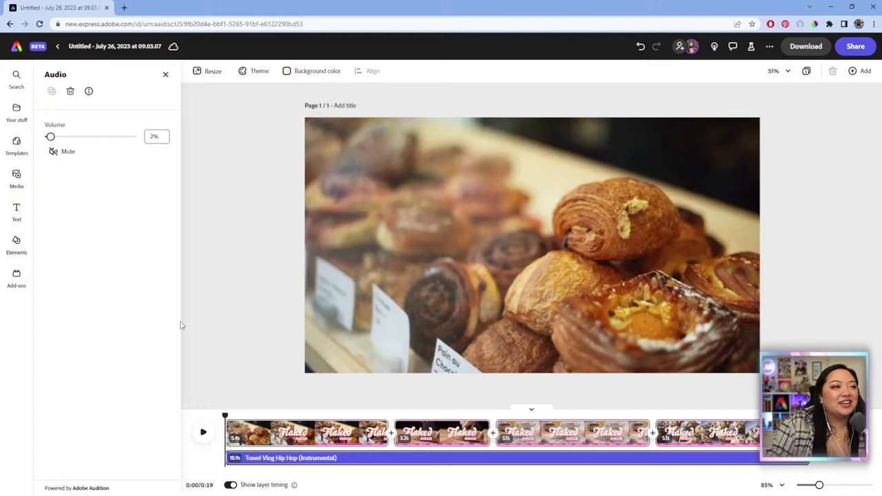
click(204, 435)
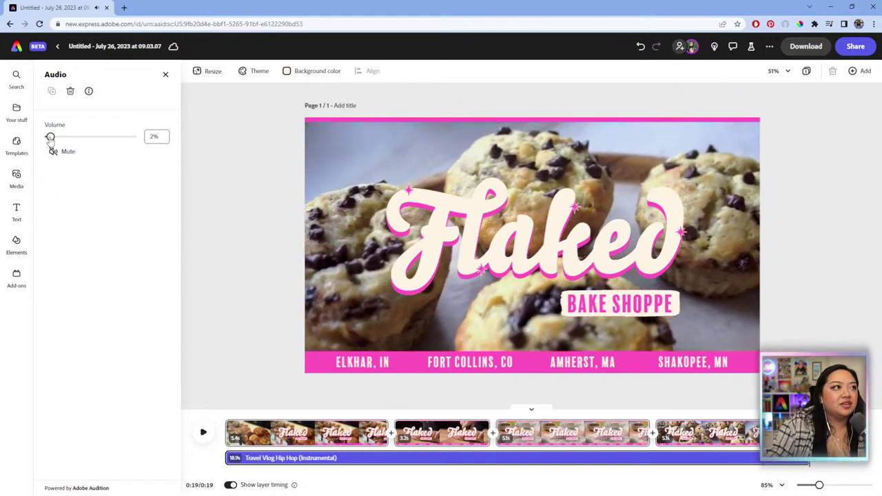
drag(50, 139, 52, 140)
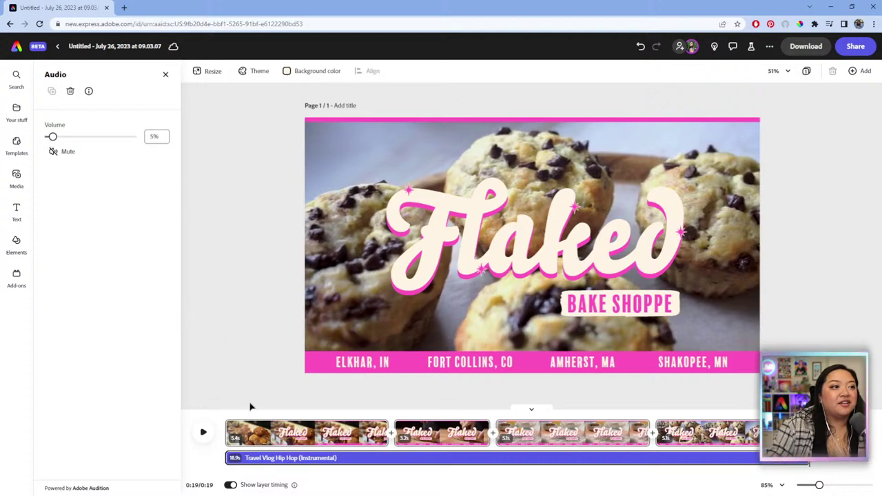
Play the video from the beginning with the music and shorten the second scene, the bread-slicing clip, to 2.9 s.
click(228, 415)
click(204, 432)
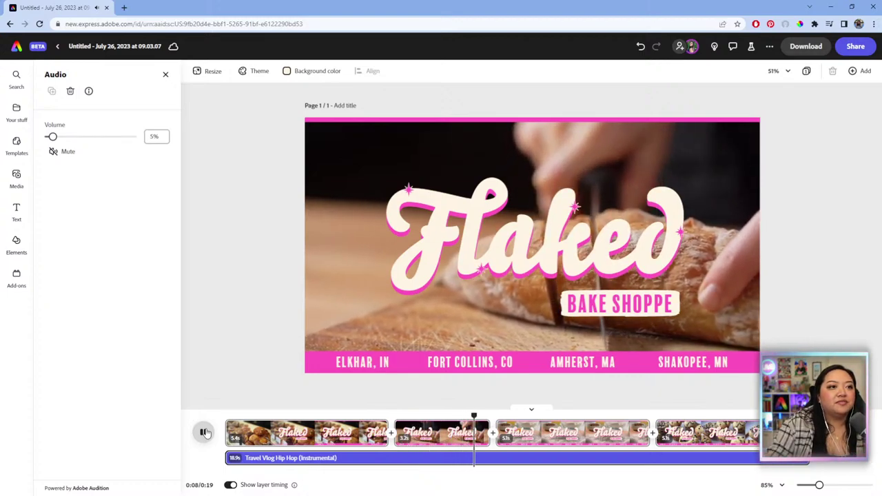
click(206, 433)
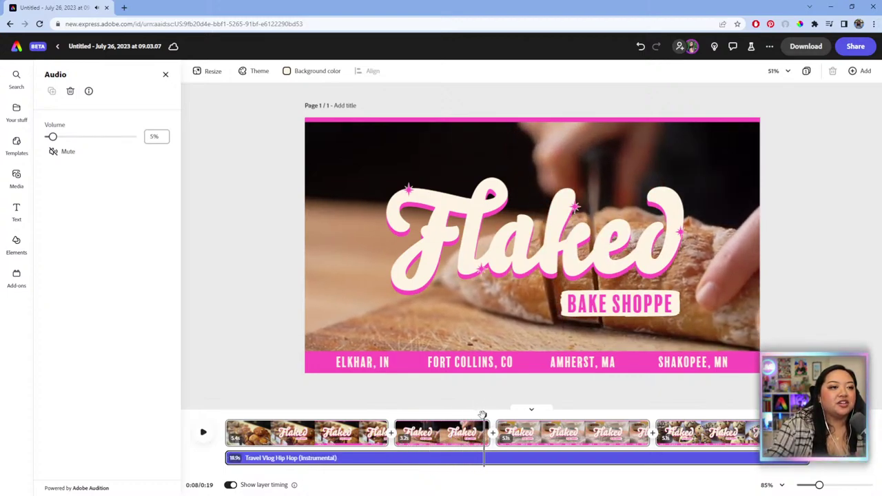
drag(483, 414, 463, 414)
click(203, 432)
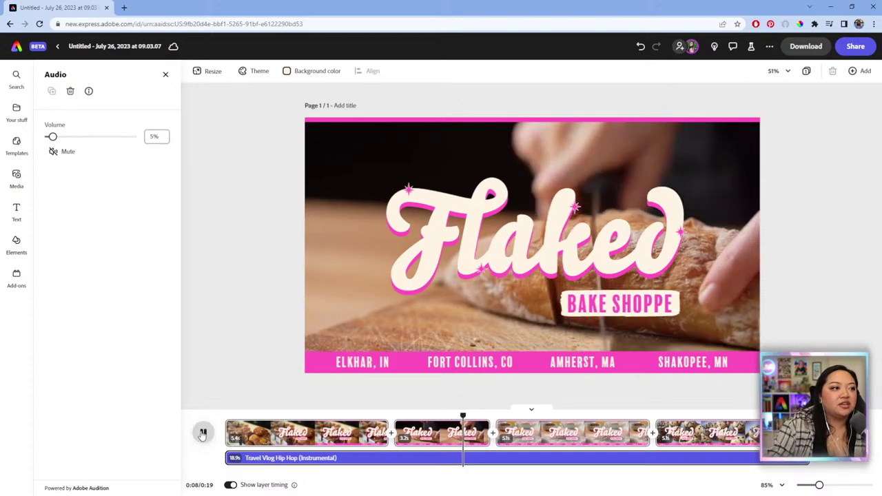
click(203, 433)
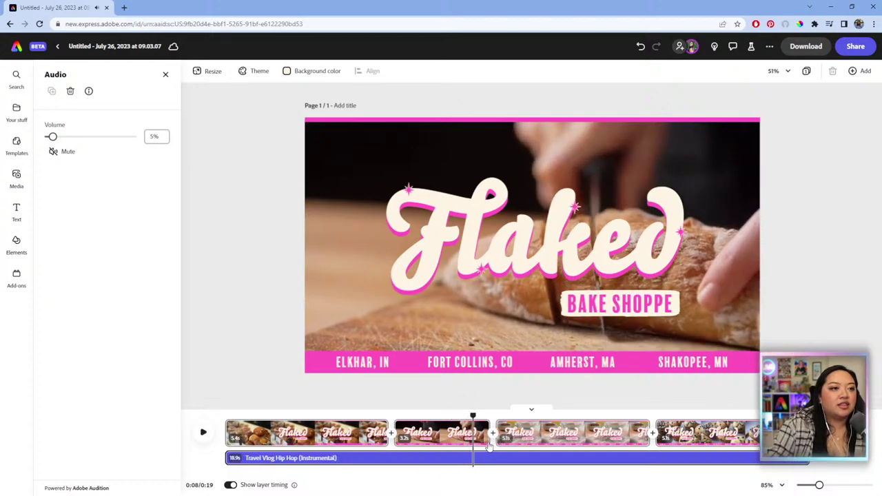
drag(488, 444, 479, 439)
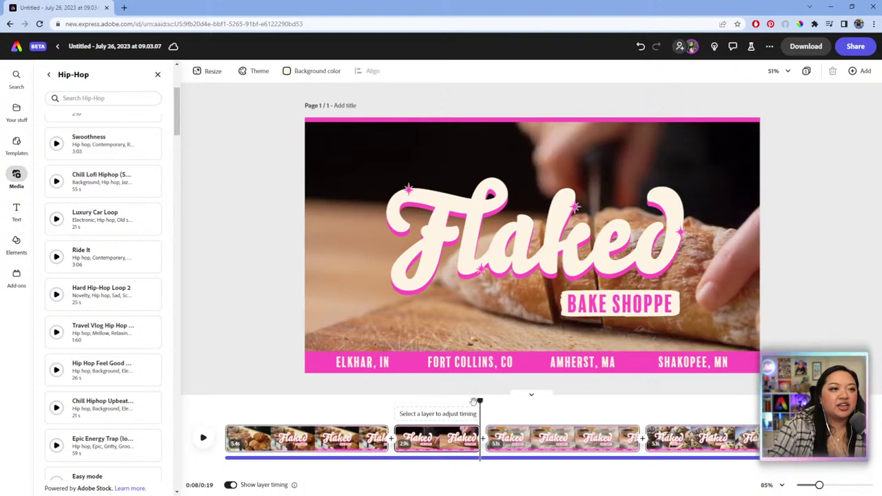
Play on from the bread scene and trim the flour scene to 4 s and the muffin scene to 3.9 s at the chosen cut points.
click(202, 437)
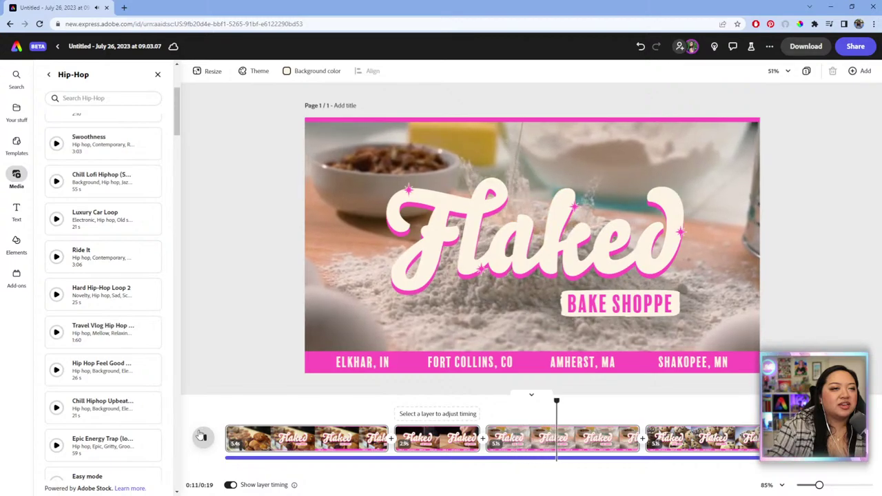
click(201, 436)
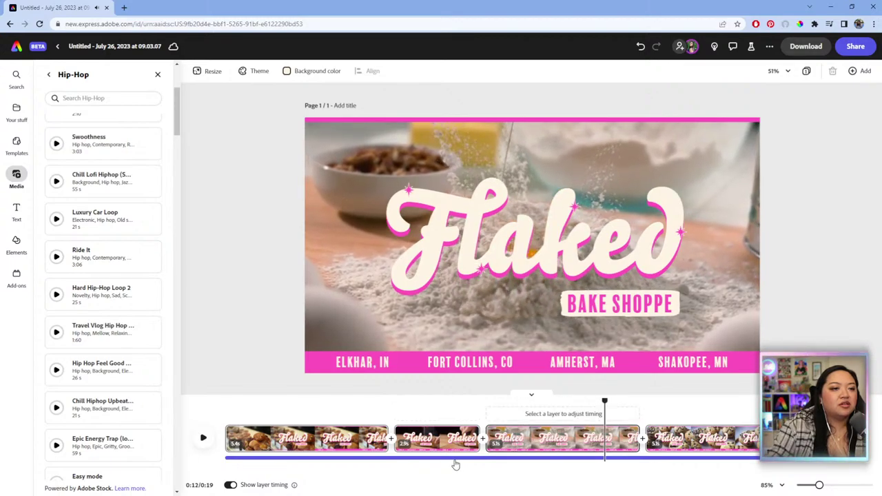
drag(638, 438, 605, 438)
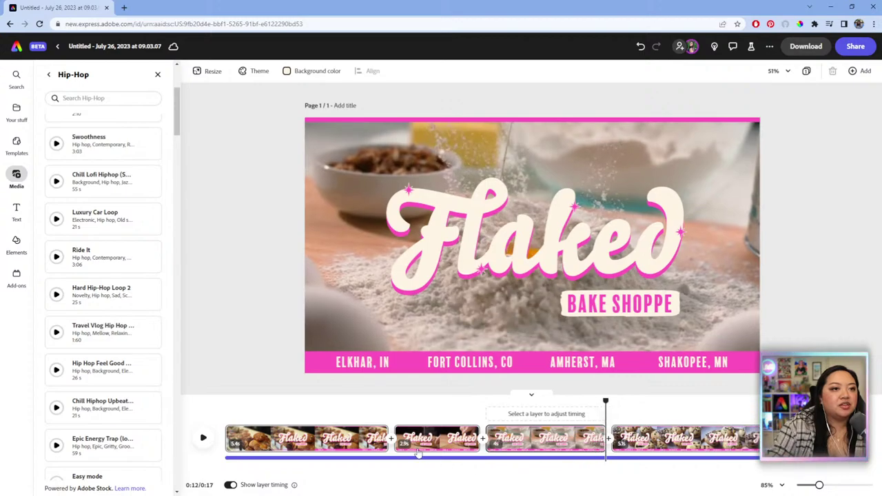
click(203, 437)
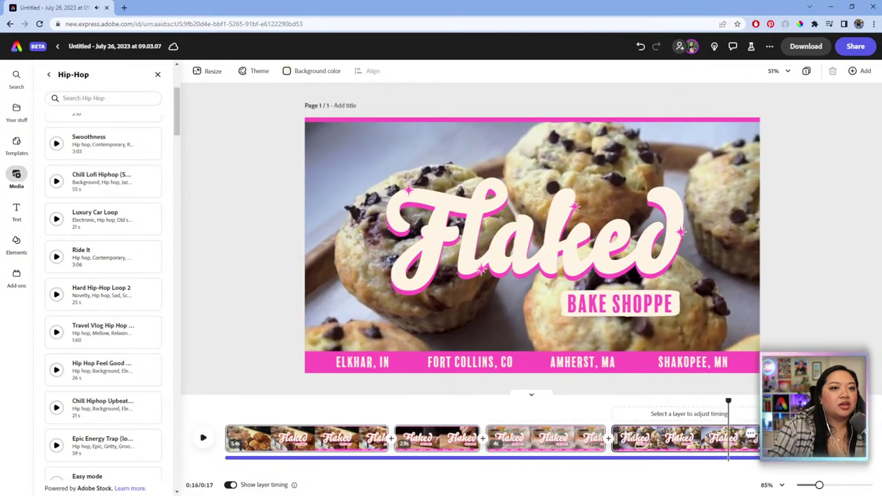
drag(758, 439, 728, 439)
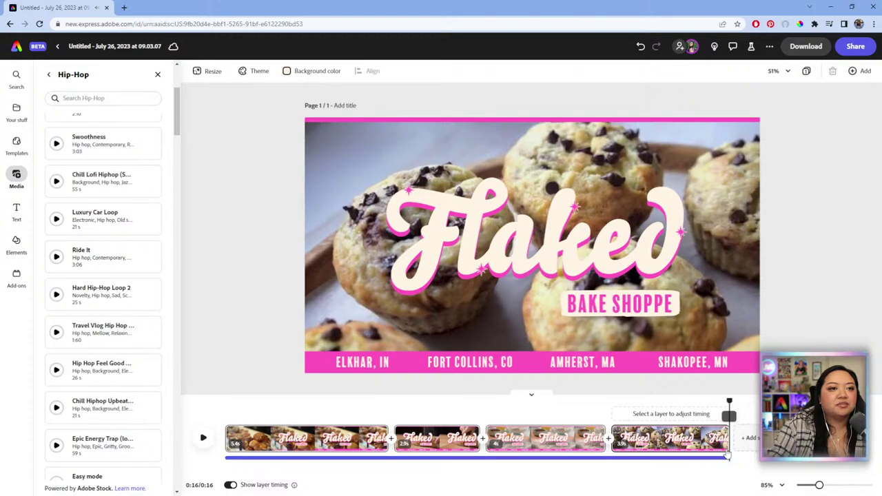
Review the video from the start, replay the transition from the flour scene, and trim the muffin scene to 2.6 s.
click(271, 412)
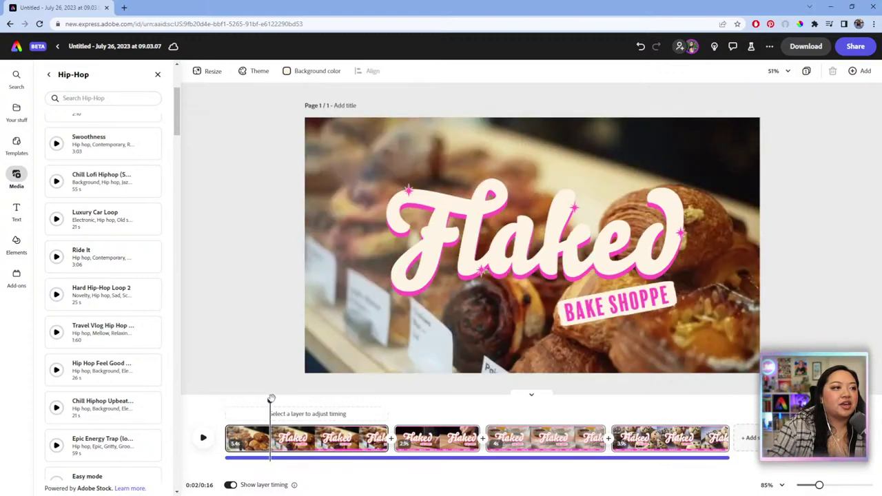
drag(270, 401, 224, 401)
click(204, 441)
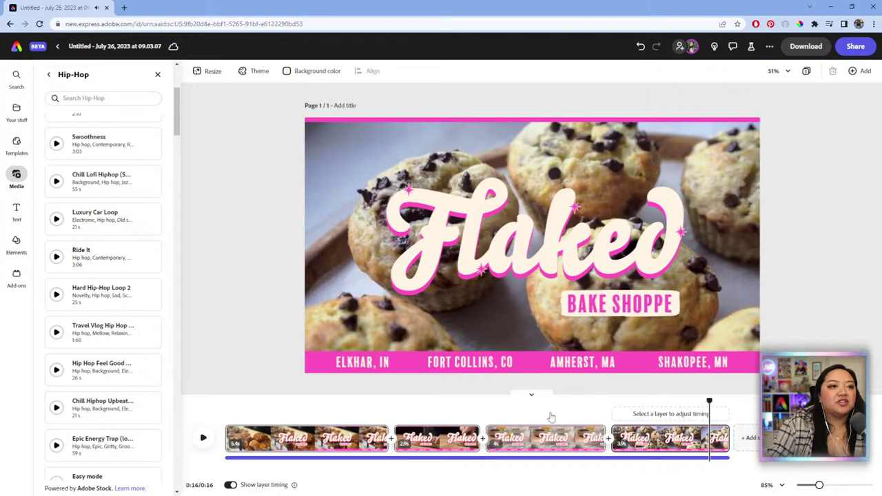
click(573, 414)
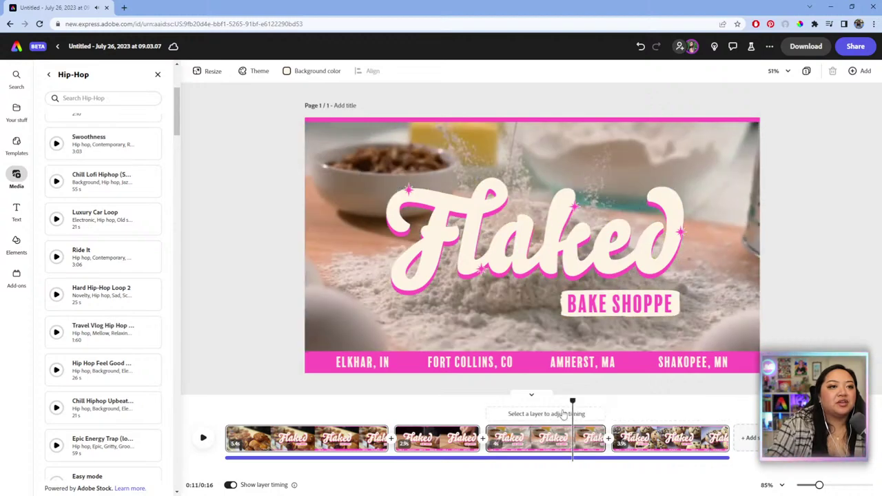
click(203, 437)
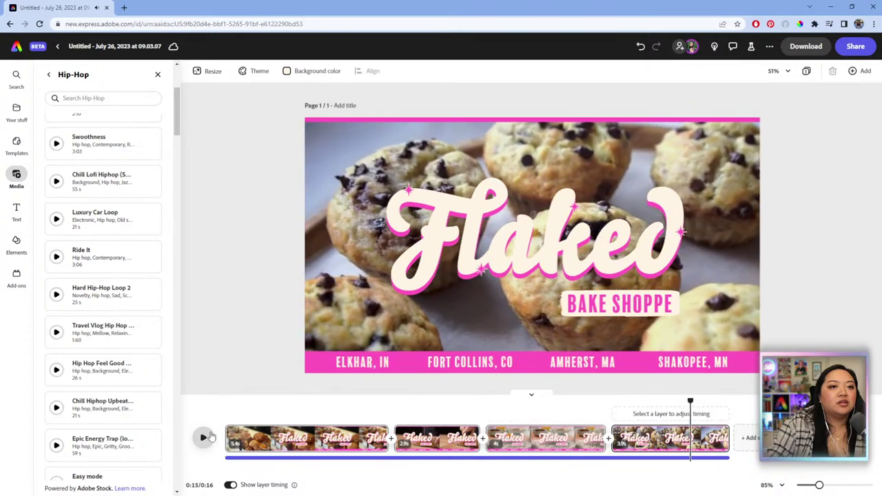
drag(723, 439, 689, 435)
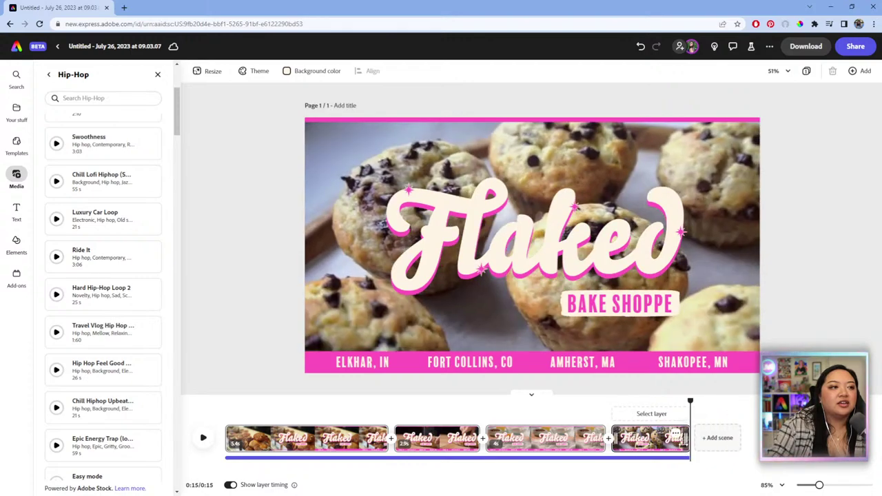
Play the whole retimed video from the beginning to check the scene cuts against the music.
click(272, 410)
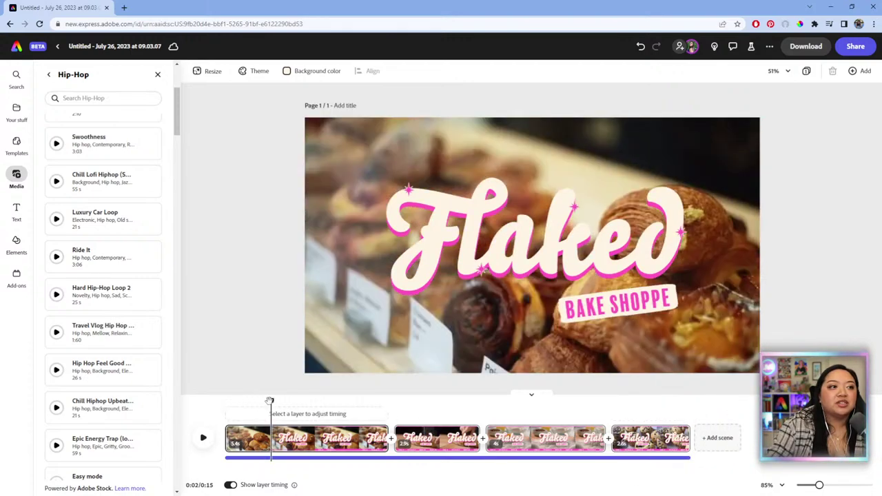
drag(271, 401, 199, 414)
click(204, 437)
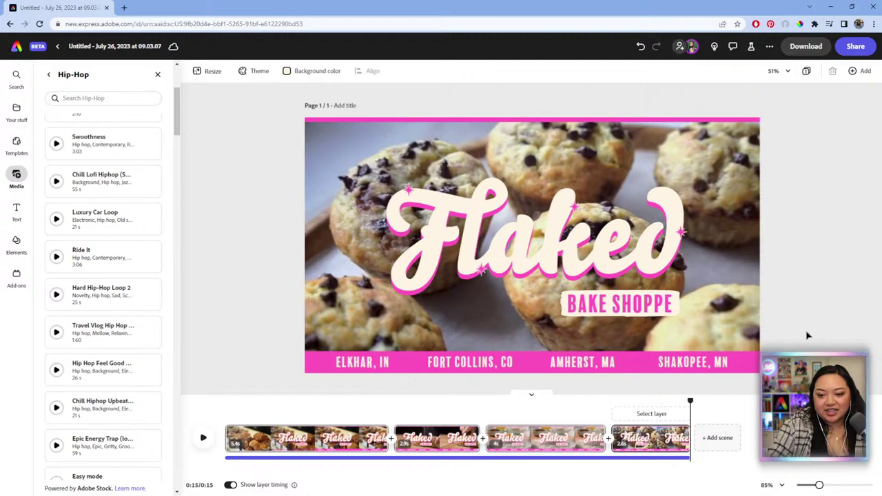
Correct the first city name to "ElkharT, IN" in the muffin scene and the flour scene.
click(370, 367)
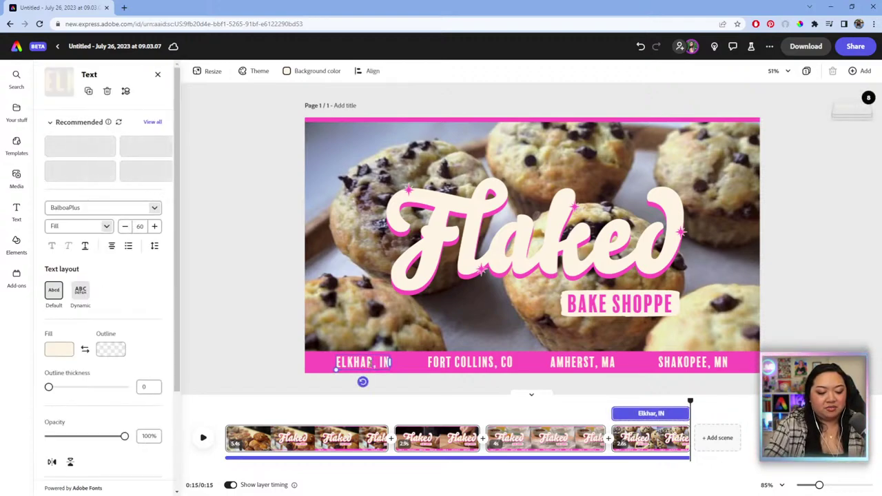
click(565, 444)
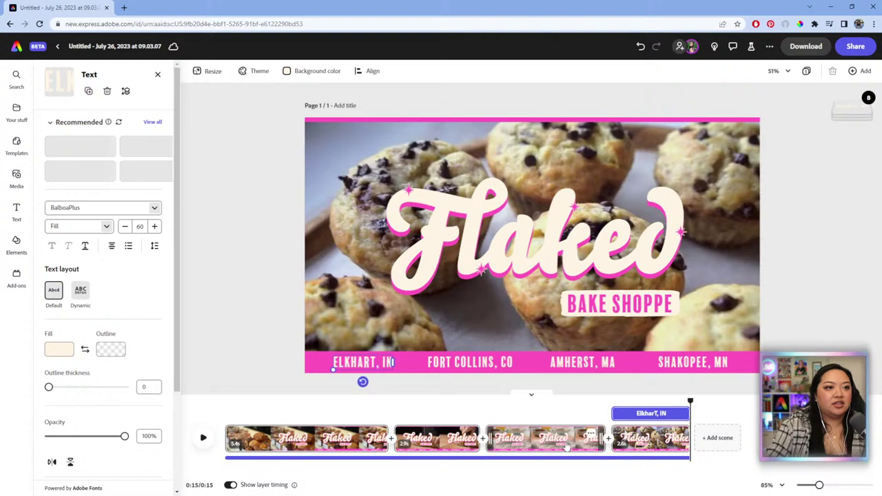
click(369, 363)
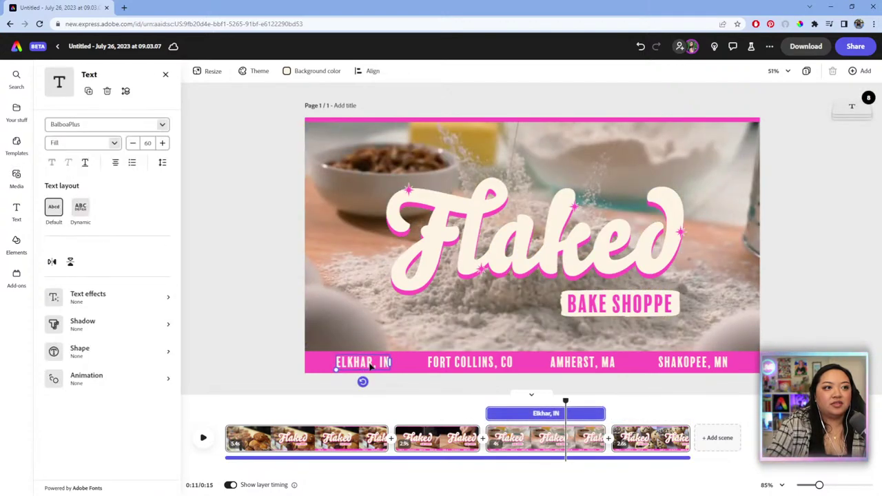
text(T)
Correct the first city name to "ElkharT, IN" in the bread-slicing scene and the opening pastry scene, and deselect the text.
click(422, 441)
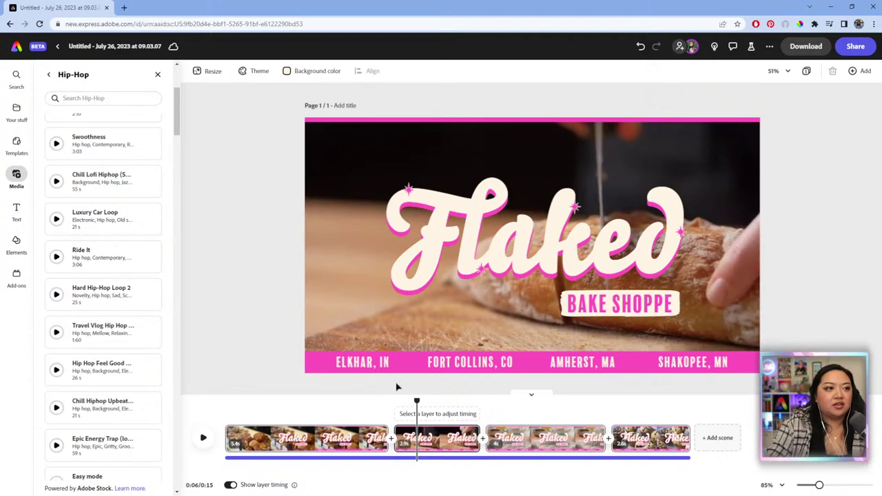
click(364, 362)
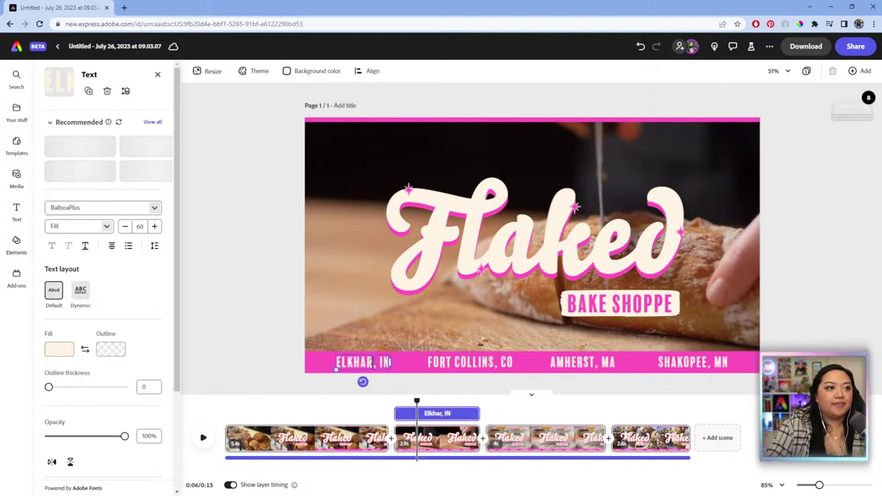
text(T)
click(348, 408)
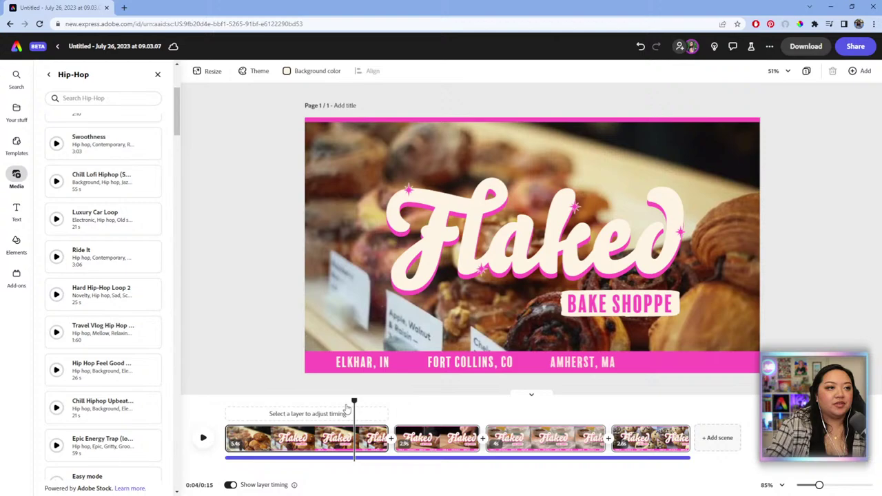
click(372, 362)
text(T)
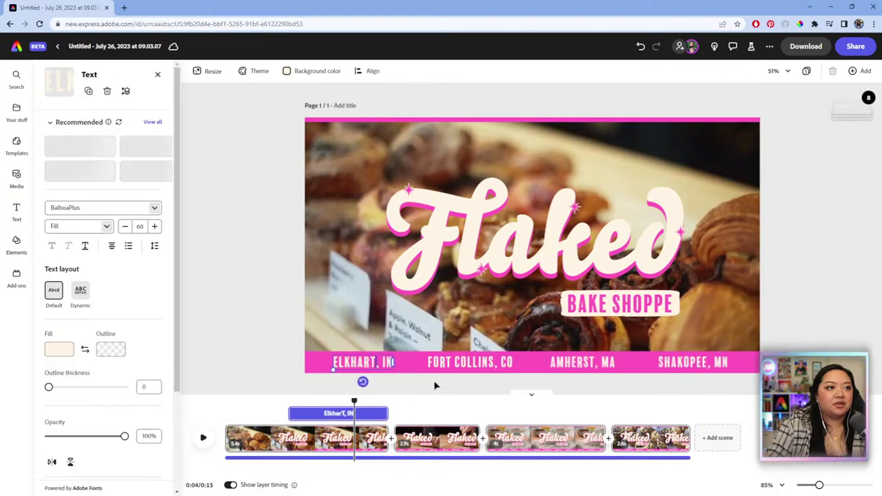
click(249, 371)
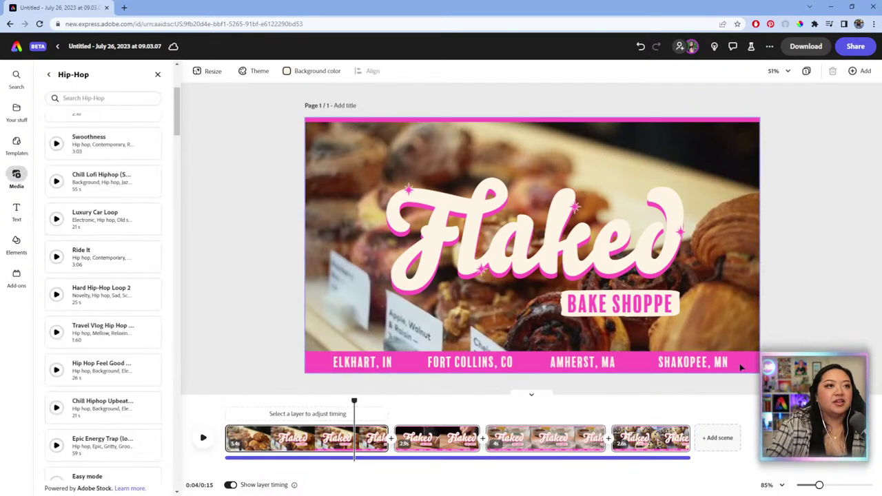
Move the playhead to the end of the video and select Instagram square post and Instagram story as resize formats.
drag(354, 400, 690, 402)
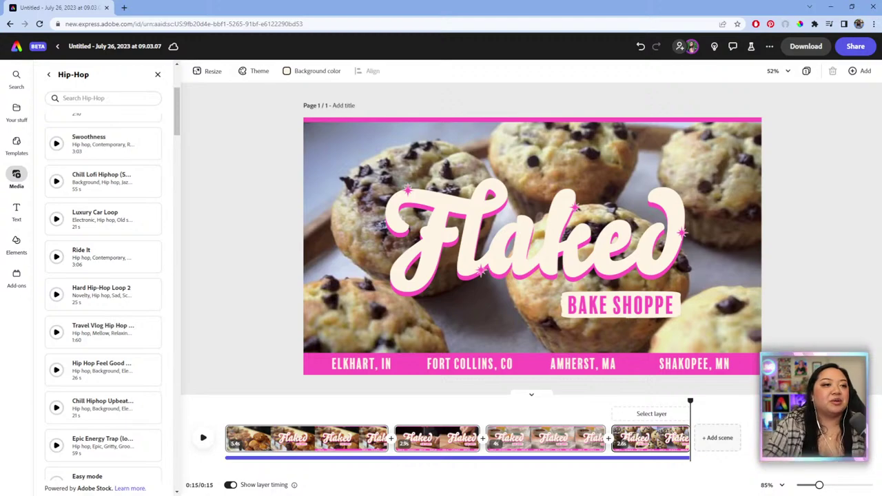
click(206, 72)
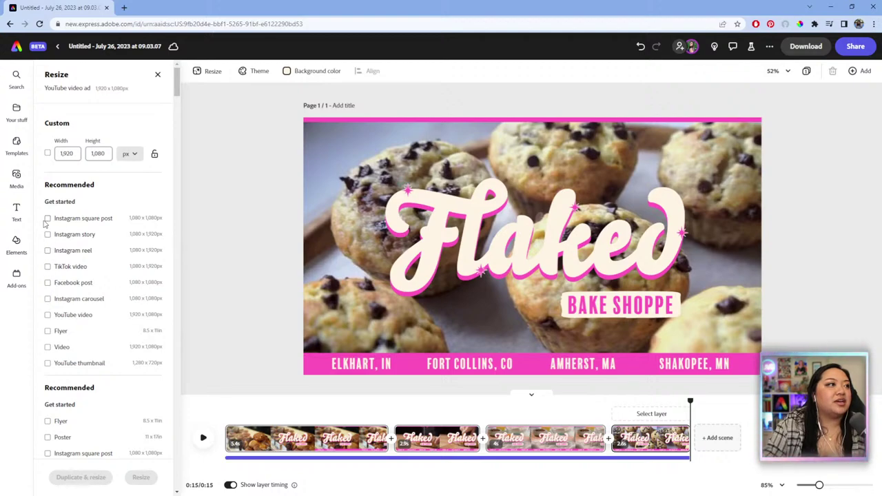
scroll(50, 210, down, 3)
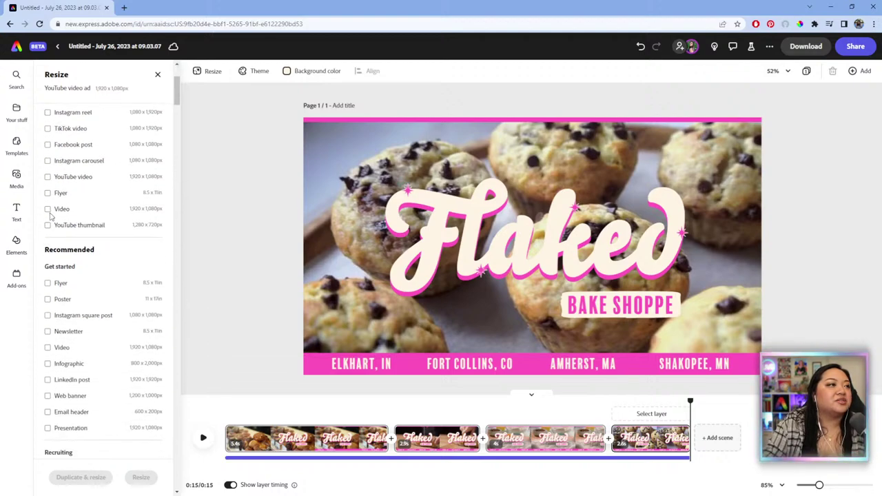
scroll(50, 214, up, 3)
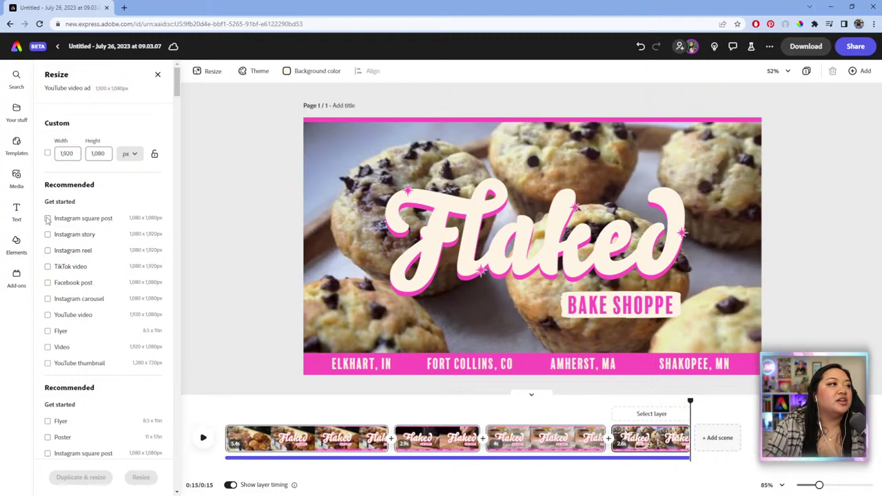
click(48, 218)
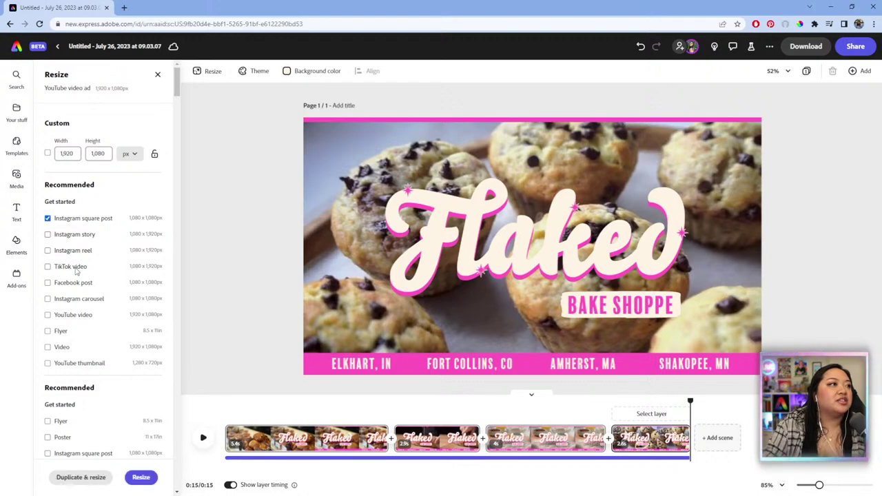
click(47, 235)
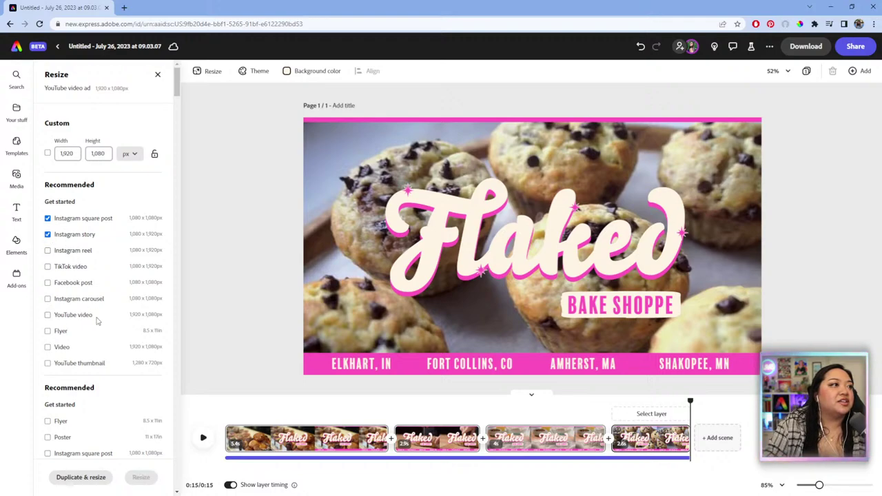
Look through the available resize formats, from the recommended and education sizes to the social media sizes.
scroll(96, 317, down, 5)
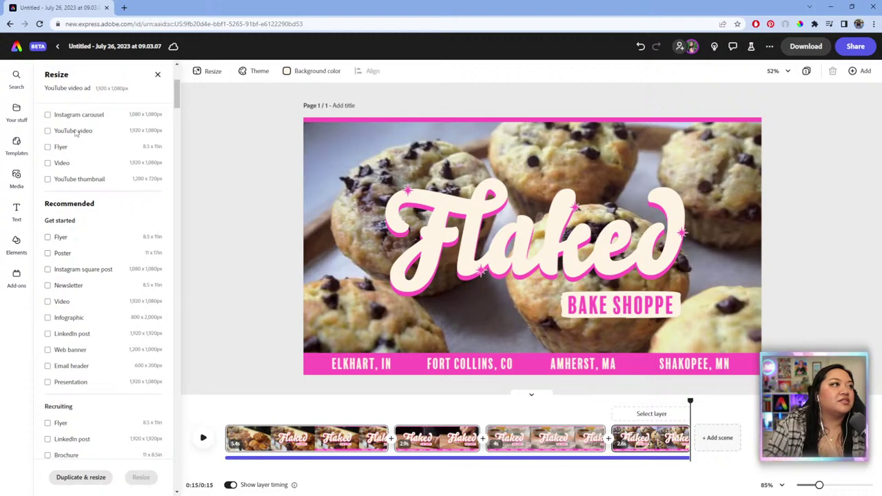
scroll(93, 238, down, 1)
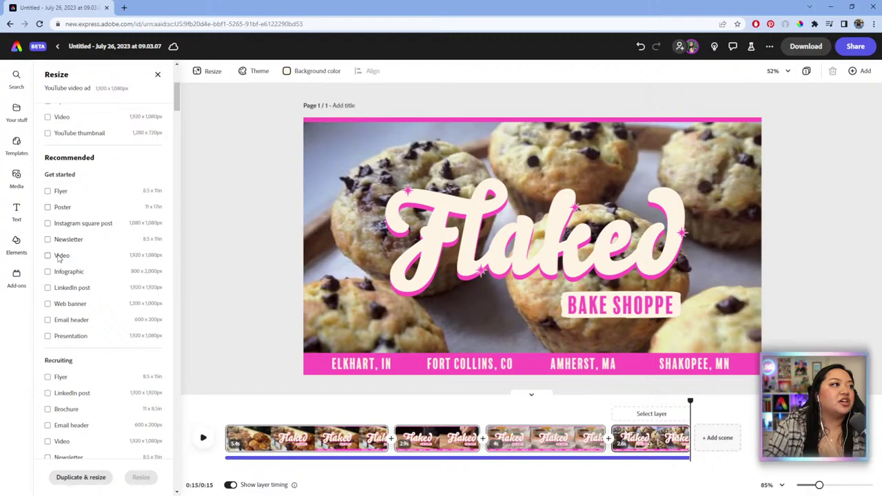
scroll(61, 282, down, 1)
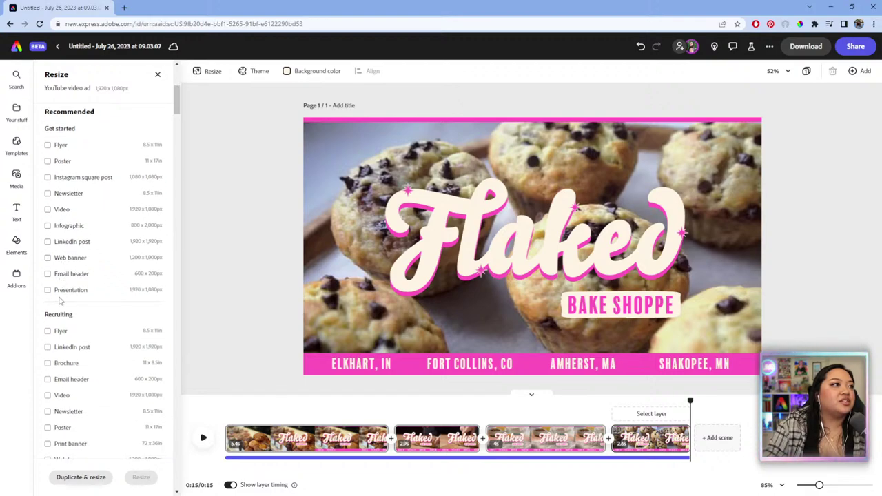
scroll(62, 299, down, 1)
scroll(61, 298, down, 1)
scroll(67, 321, down, 3)
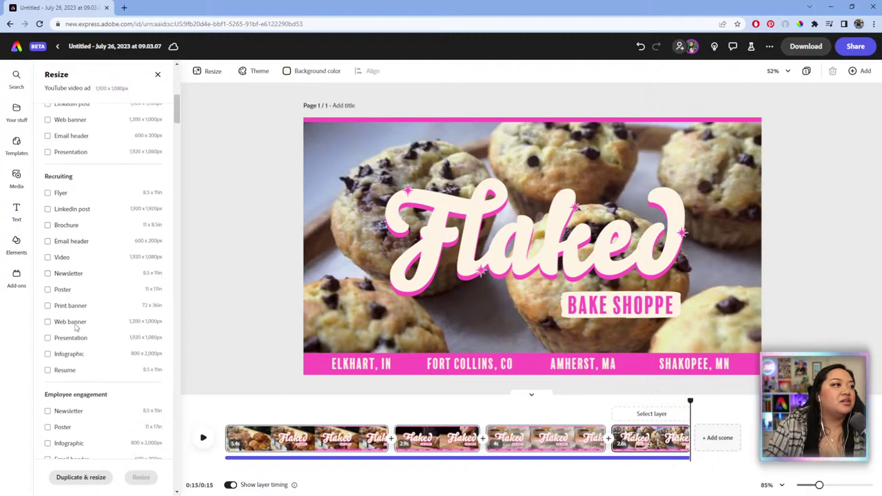
scroll(75, 325, up, 7)
scroll(81, 329, up, 4)
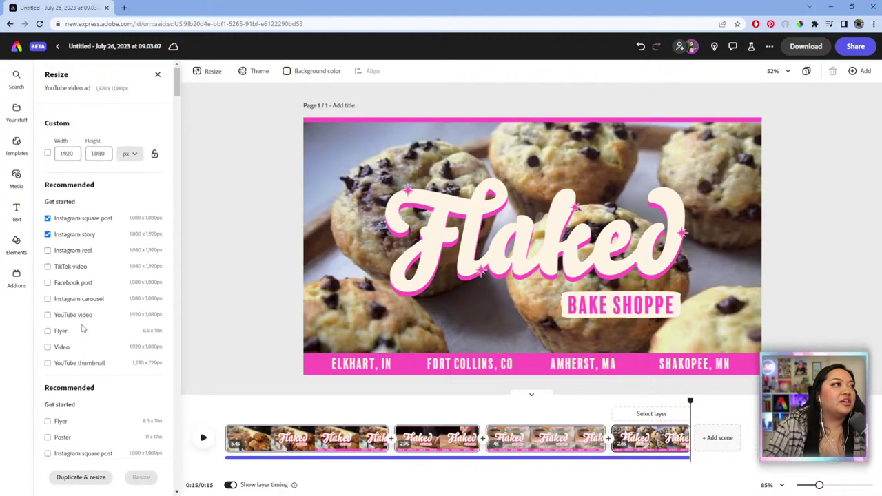
scroll(111, 337, down, 4)
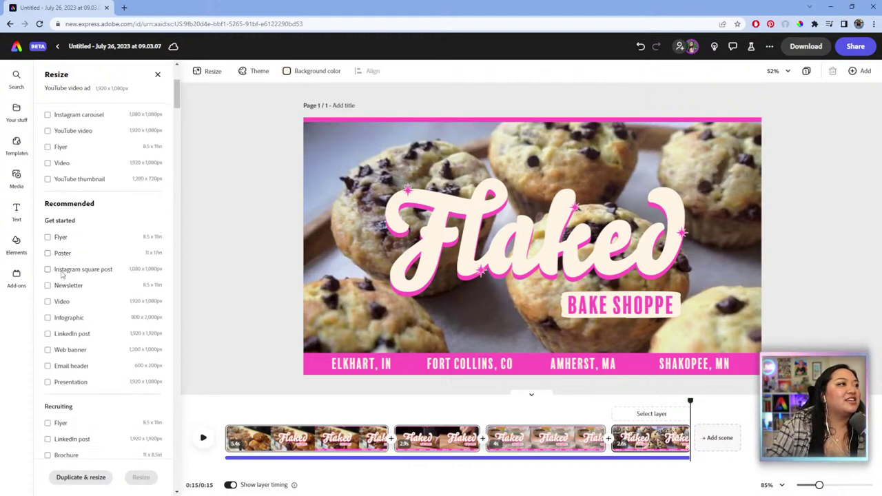
scroll(69, 345, down, 5)
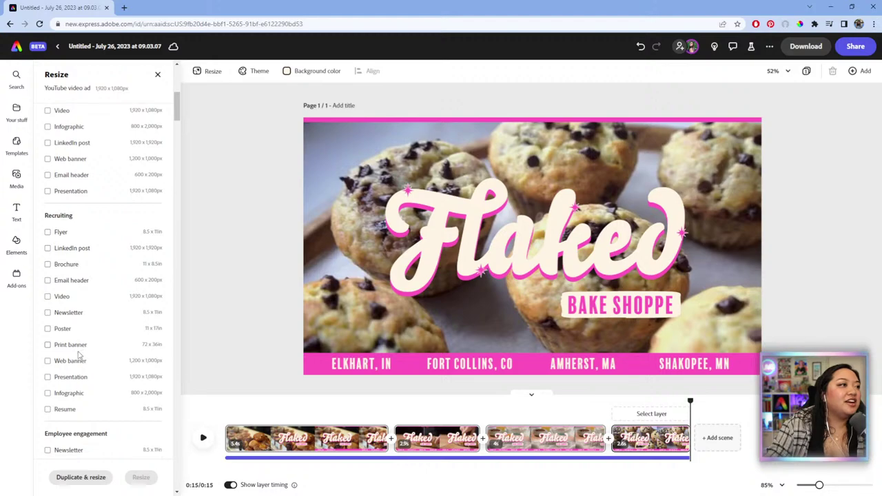
scroll(78, 355, down, 1)
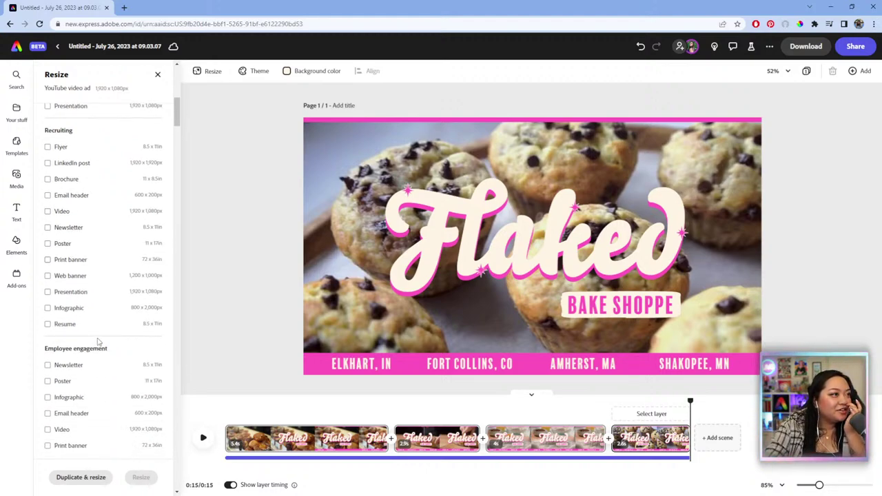
scroll(99, 341, down, 12)
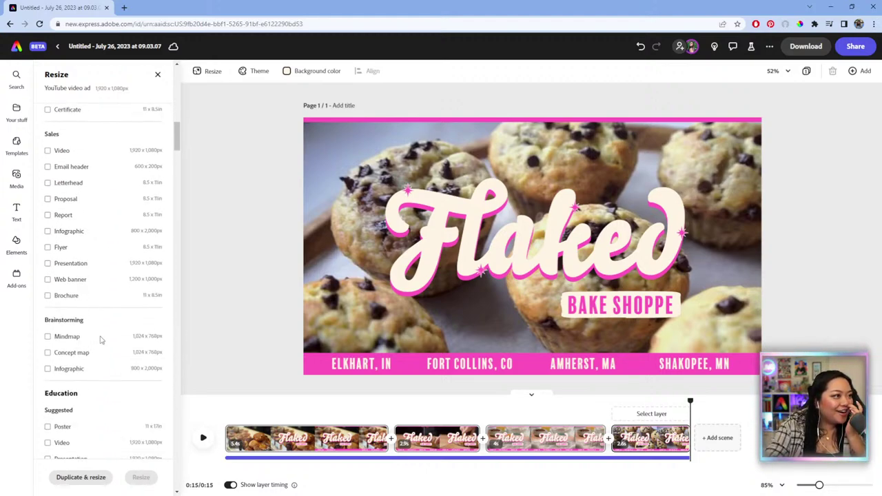
scroll(100, 339, down, 10)
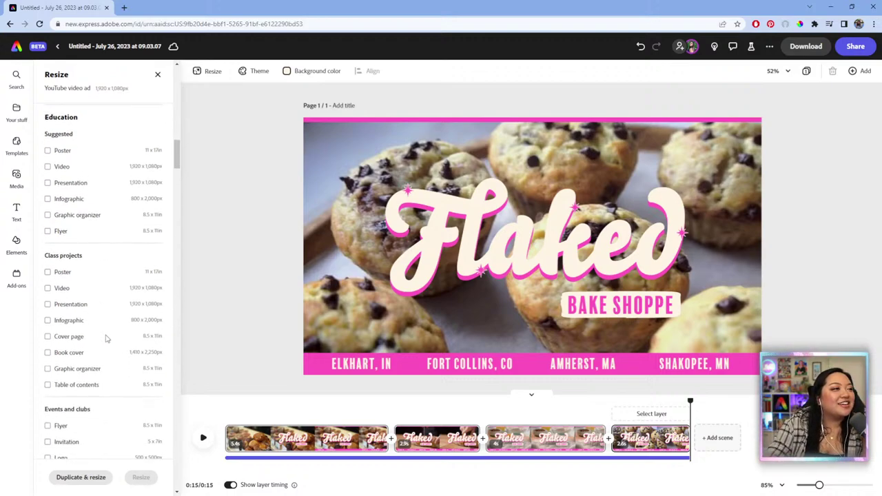
scroll(107, 338, down, 9)
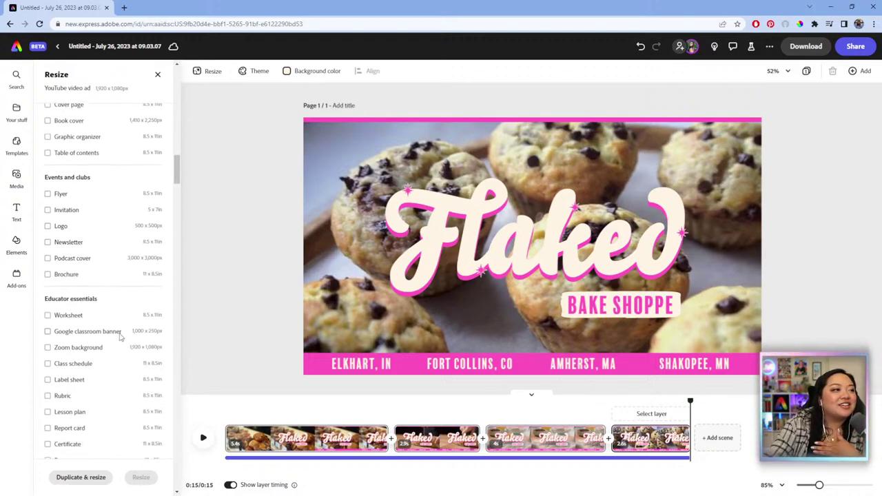
scroll(120, 336, down, 10)
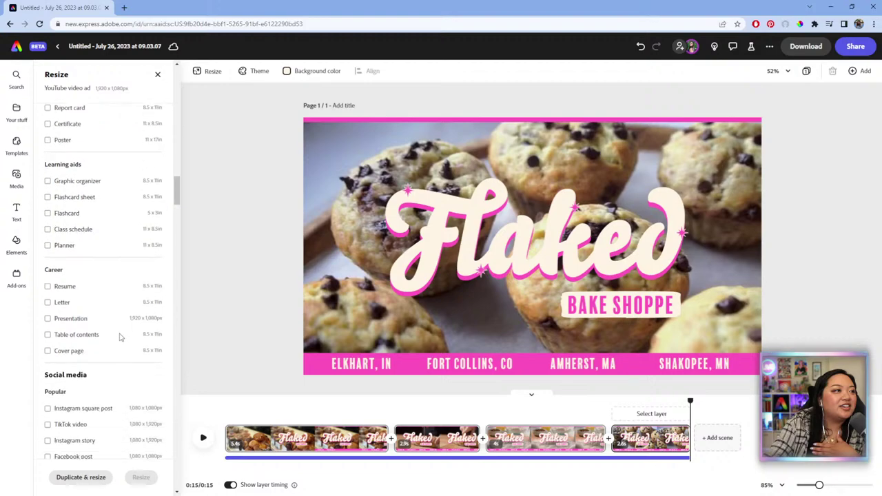
scroll(120, 336, down, 6)
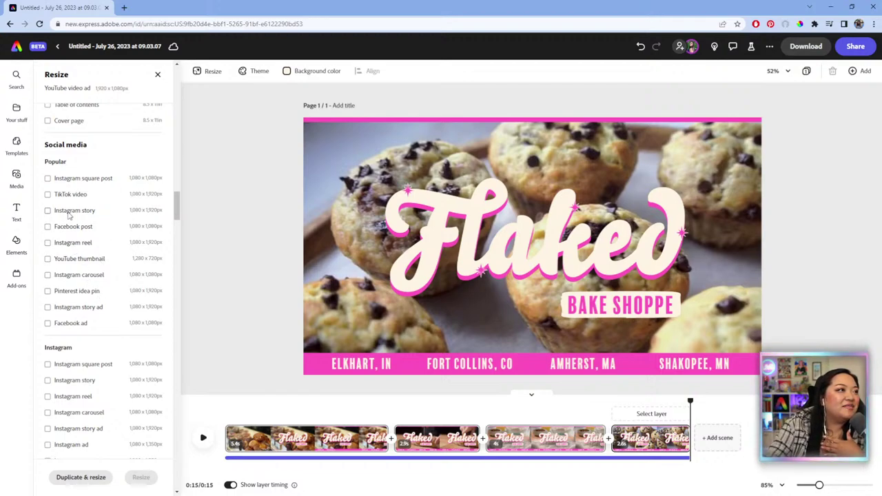
scroll(122, 230, up, 5)
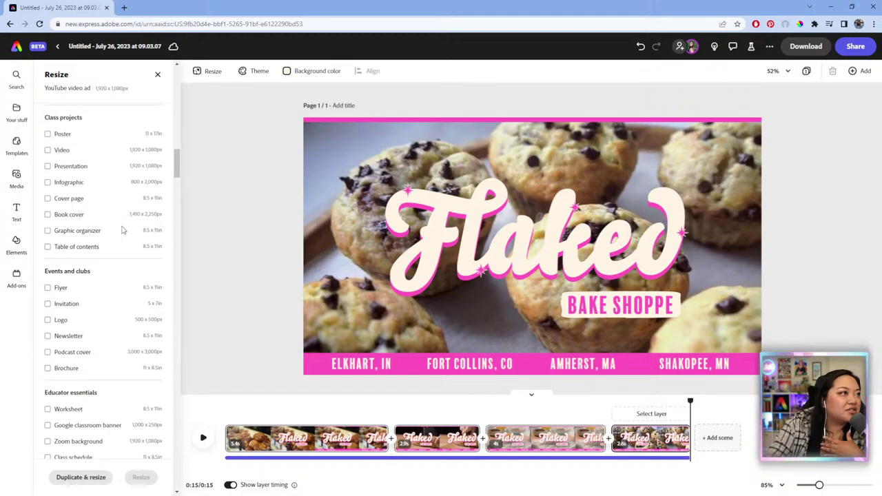
scroll(122, 230, up, 2)
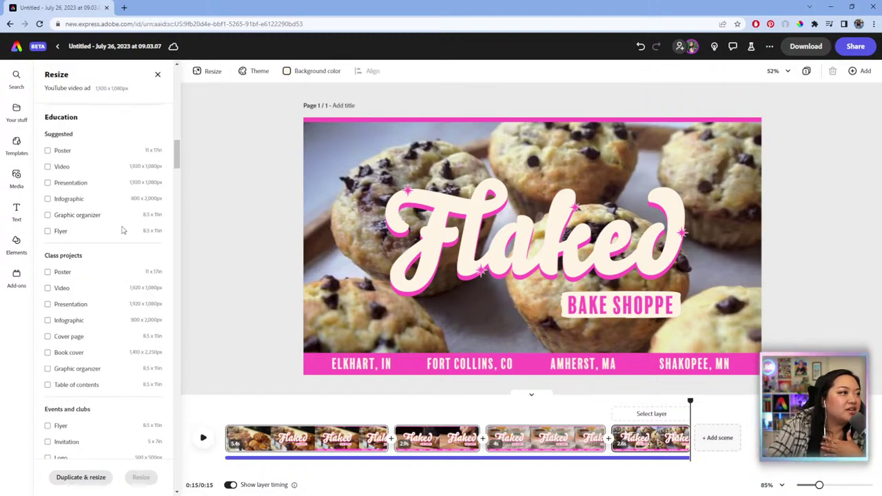
scroll(122, 230, up, 3)
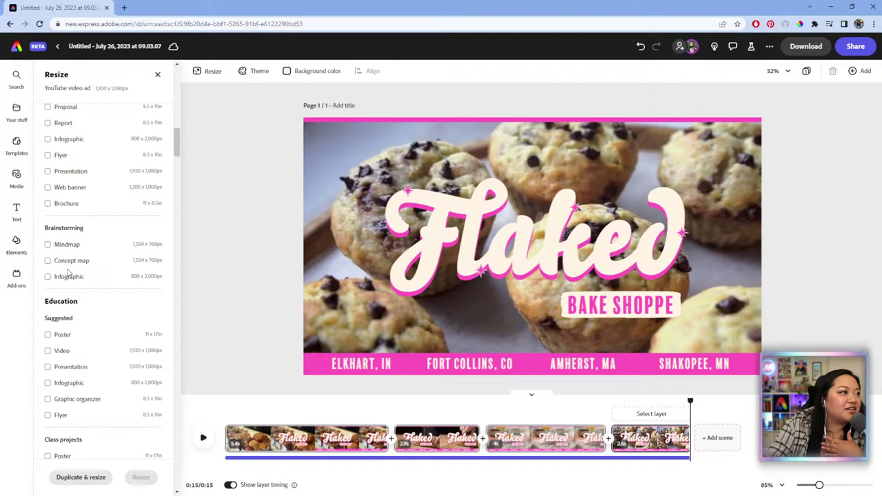
scroll(81, 403, up, 1)
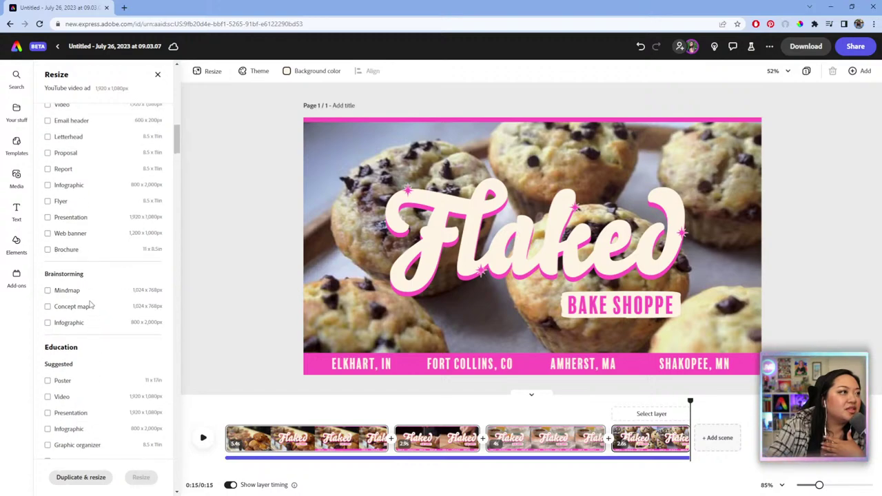
scroll(90, 305, up, 10)
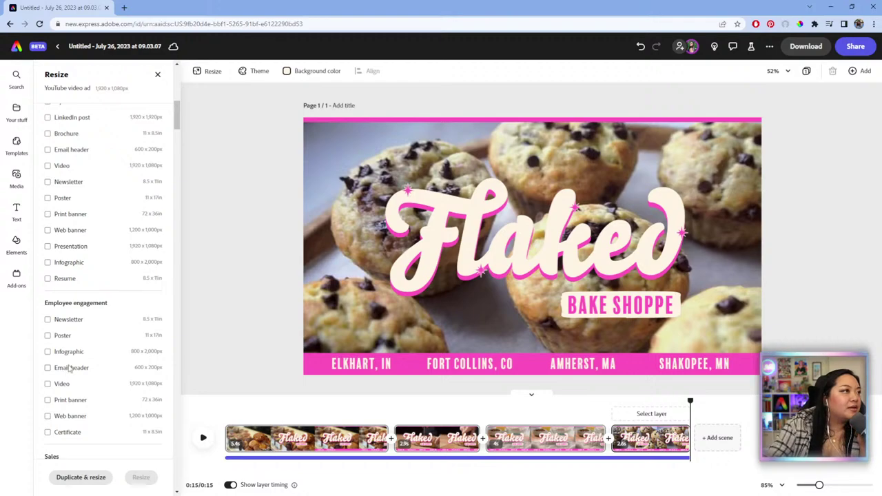
scroll(76, 351, up, 3)
scroll(87, 334, up, 5)
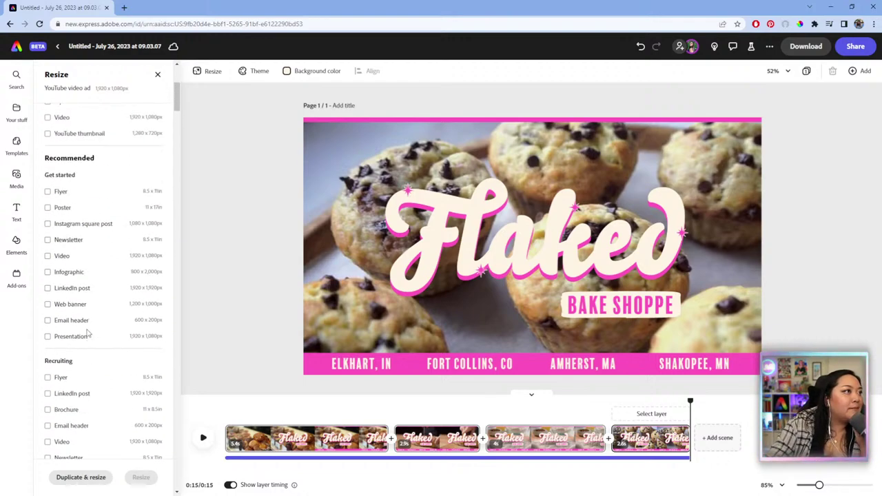
scroll(88, 334, down, 1)
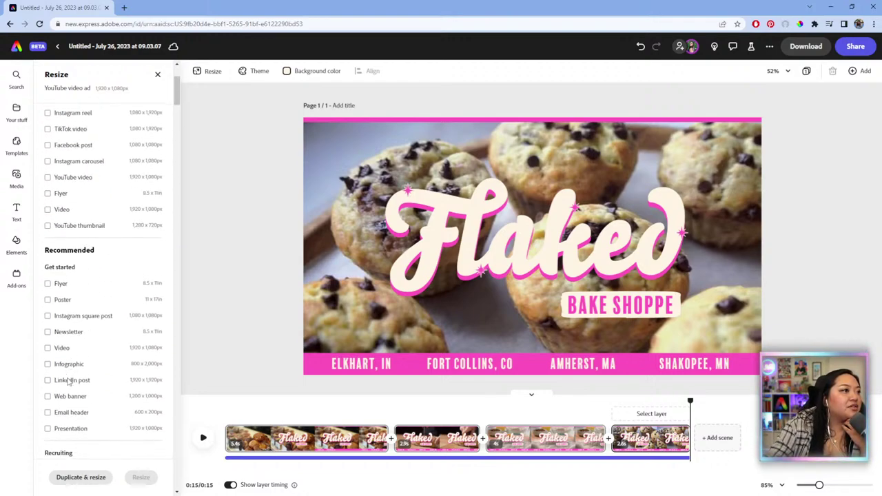
scroll(86, 320, up, 3)
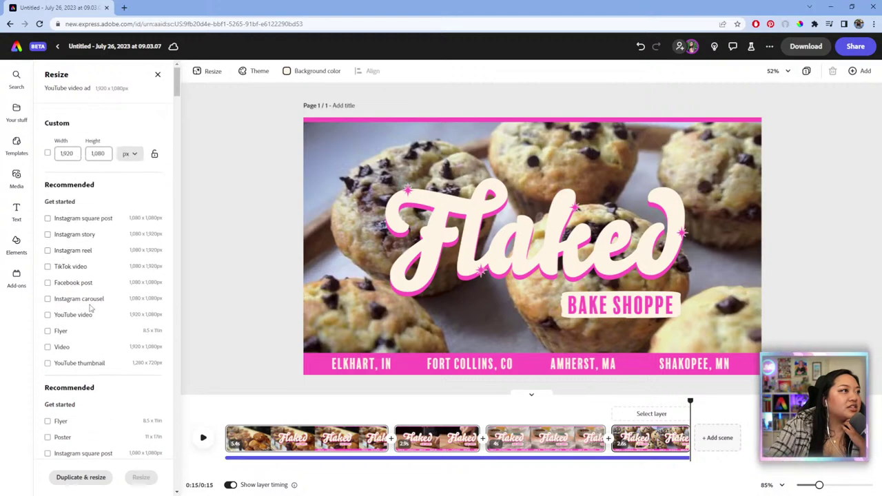
Duplicate and resize the video into Instagram square post and Instagram story versions.
click(48, 218)
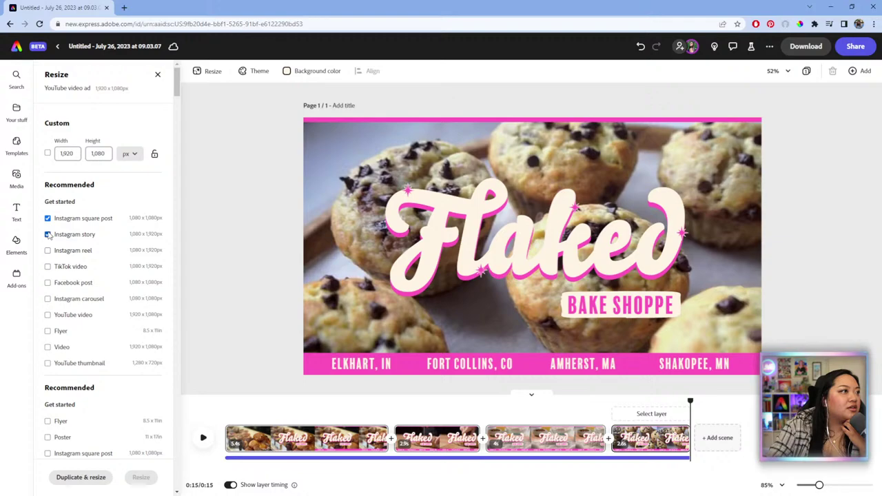
click(47, 234)
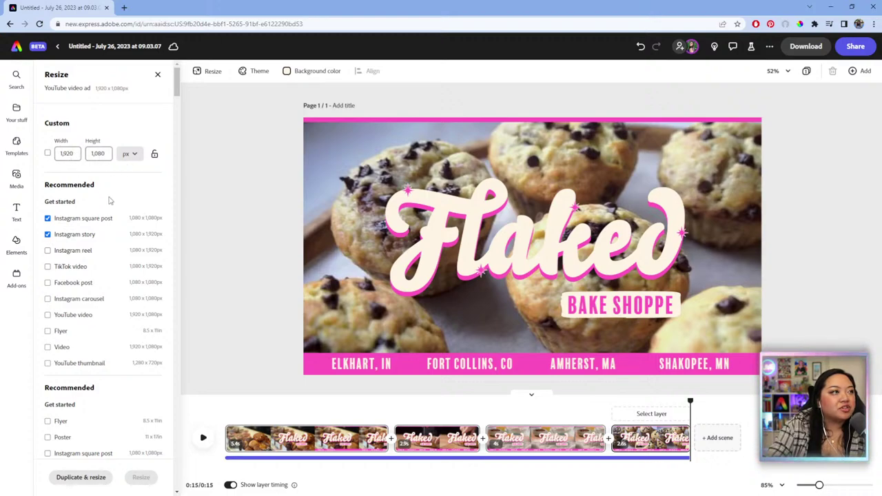
click(101, 482)
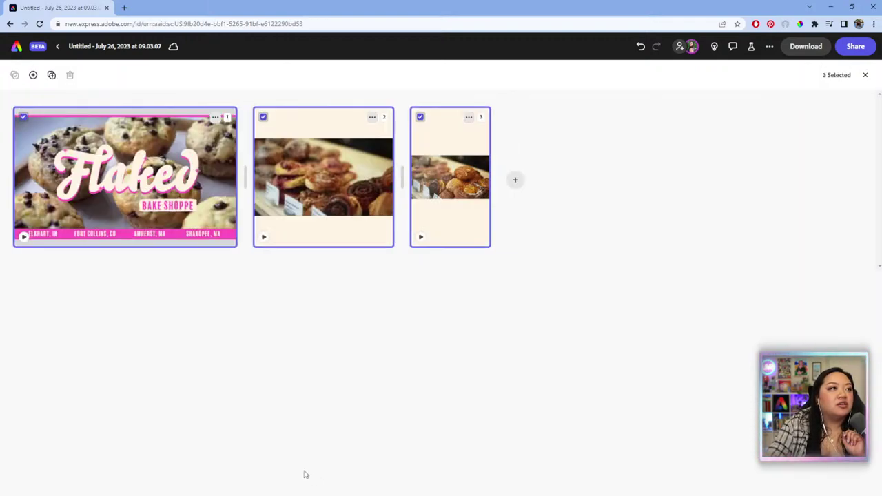
Open the square post page and make the opening scene's pastry video fill the whole page.
click(351, 193)
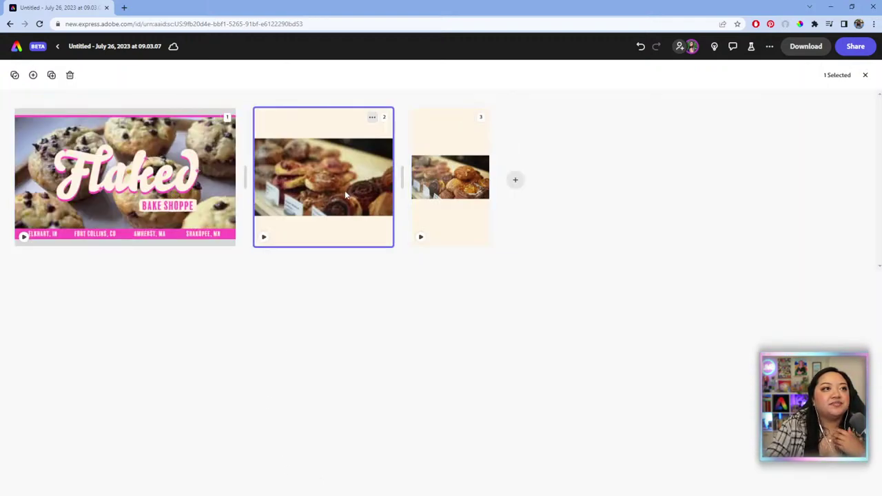
double_click(338, 183)
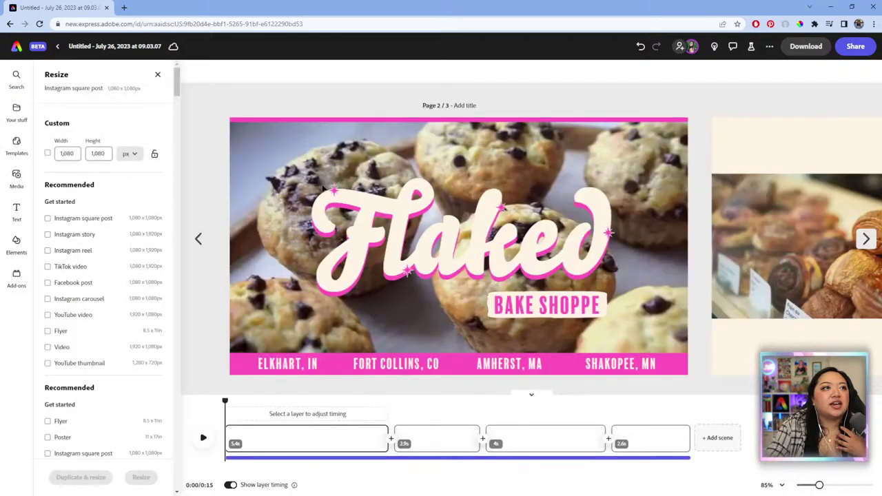
click(615, 256)
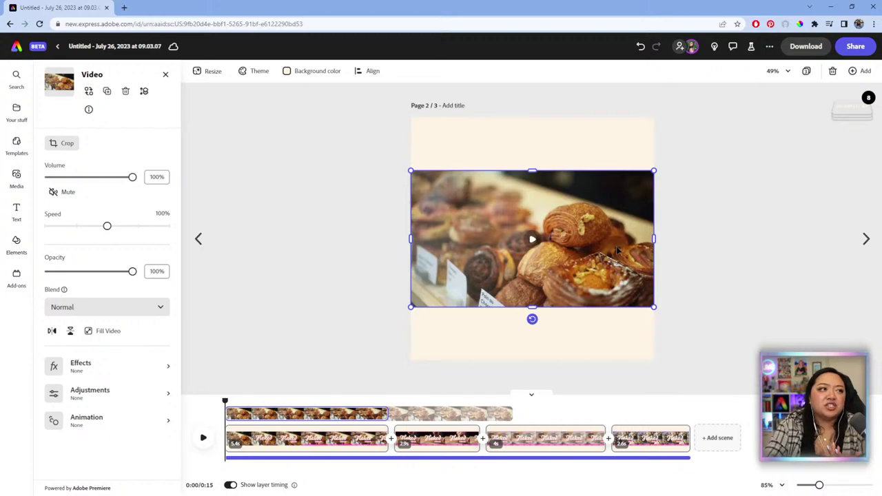
click(732, 219)
click(620, 217)
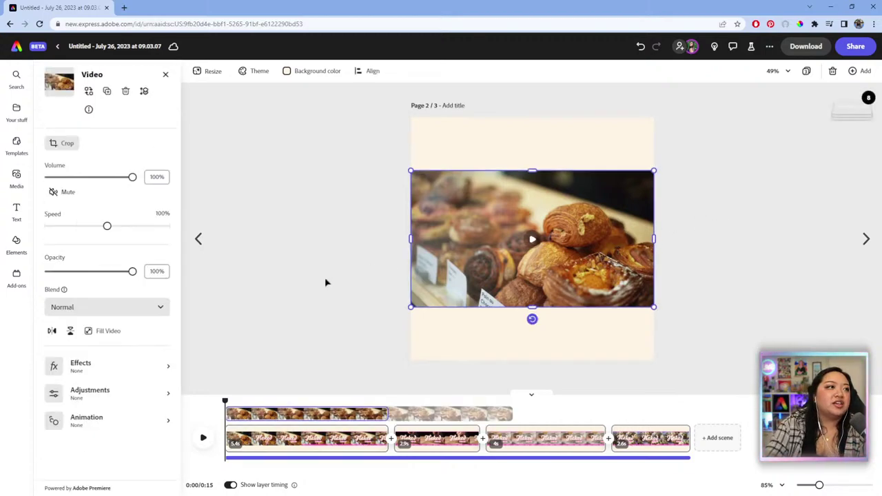
click(110, 331)
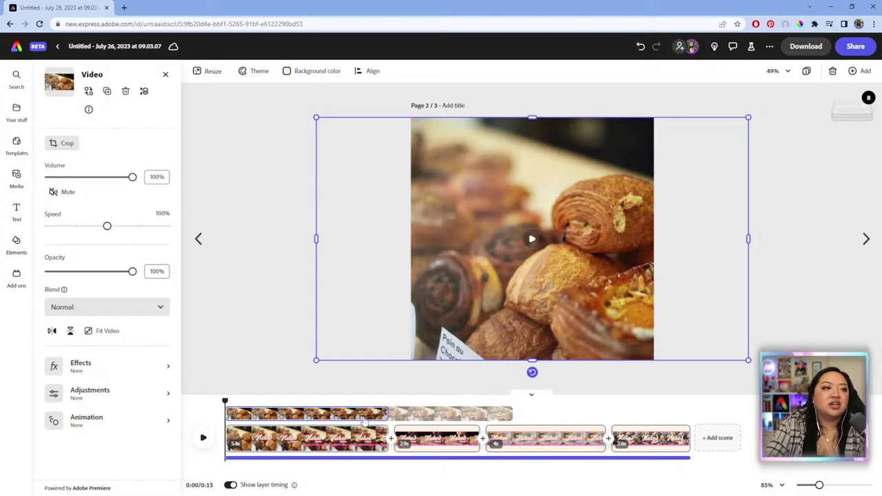
Move the opening scene's pink bars apart to the upper and lower edges of the square page.
click(305, 401)
drag(314, 400, 378, 401)
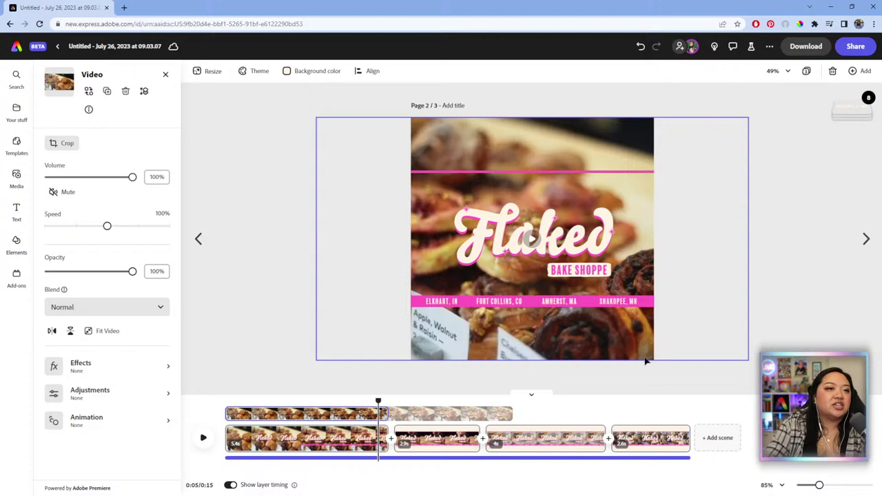
click(646, 177)
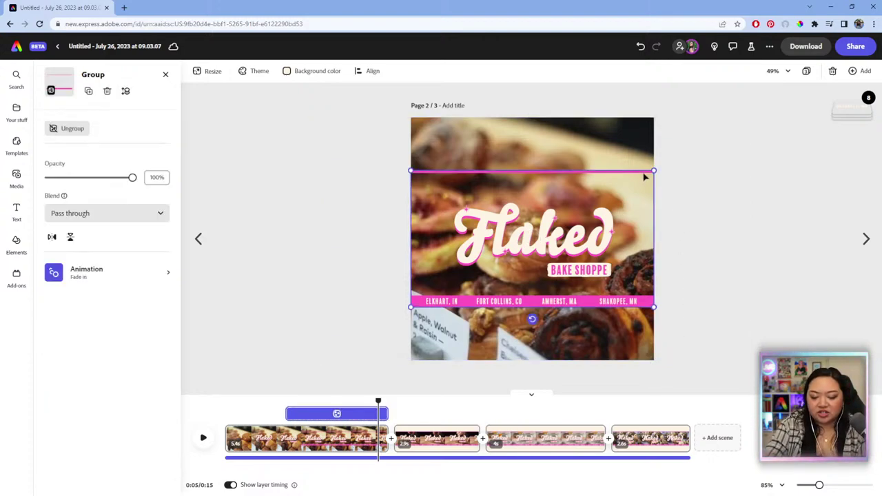
click(590, 176)
drag(591, 176, 589, 355)
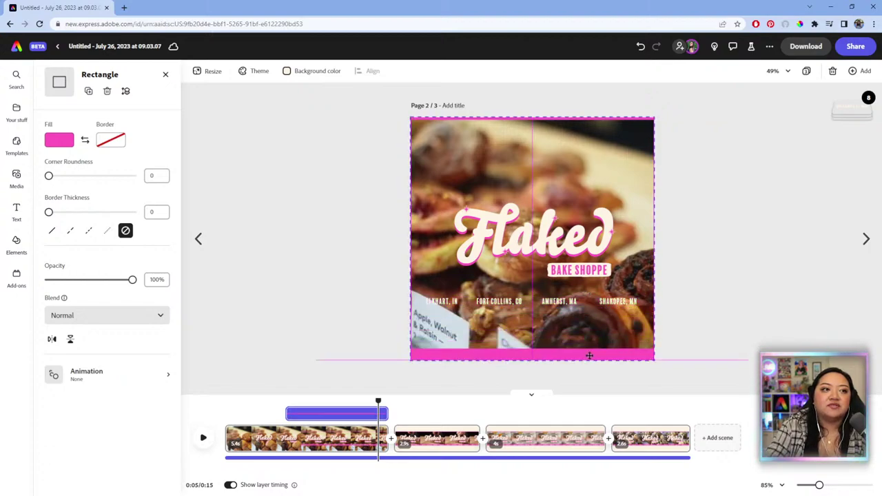
Play the square version's opening scene from the start to check the repositioned bars and location text.
click(441, 303)
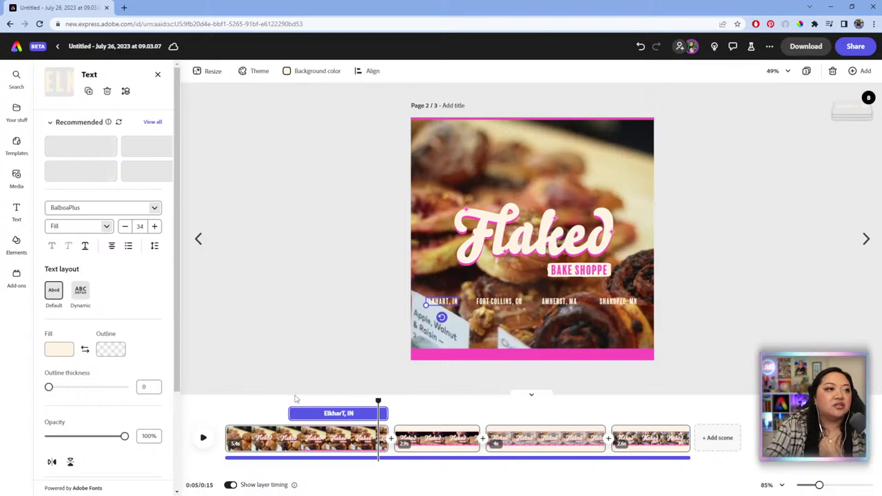
drag(300, 408, 228, 402)
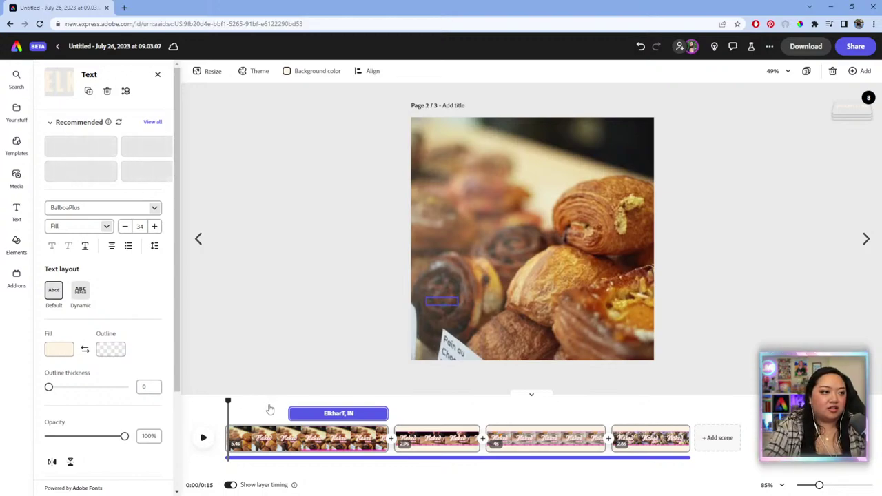
click(203, 437)
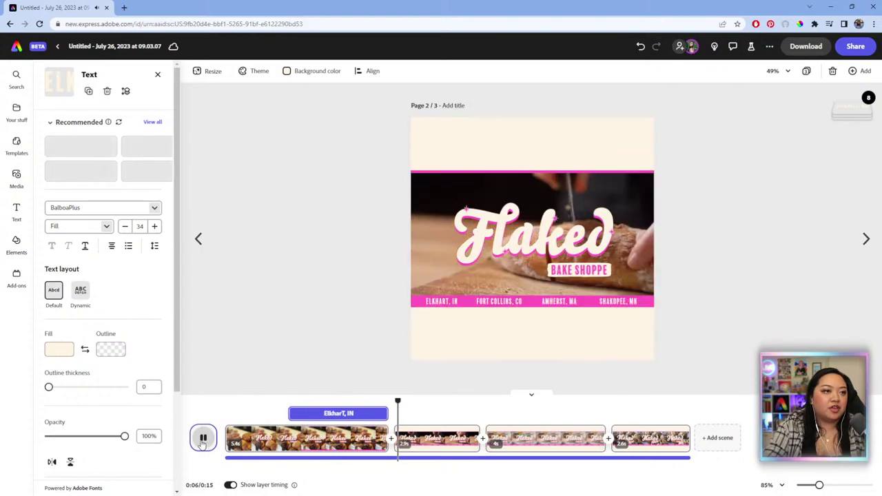
Delete the pink bar group from the square version's opening scene.
drag(407, 403, 348, 402)
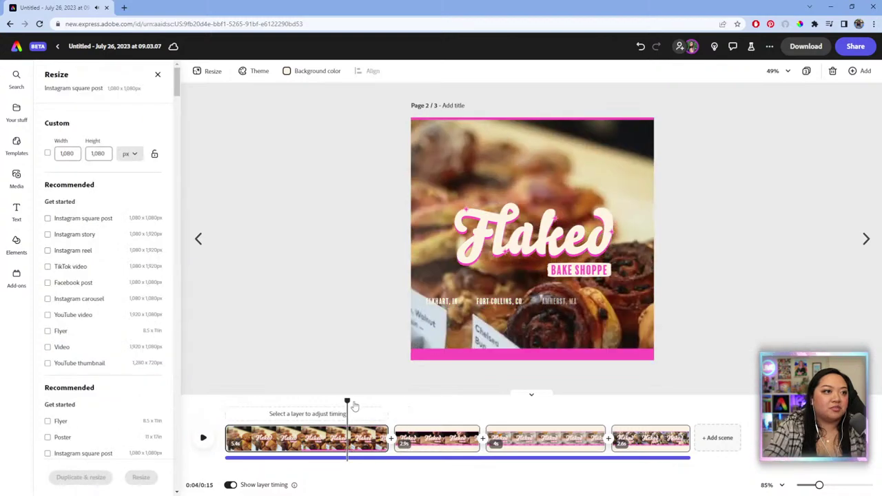
click(447, 357)
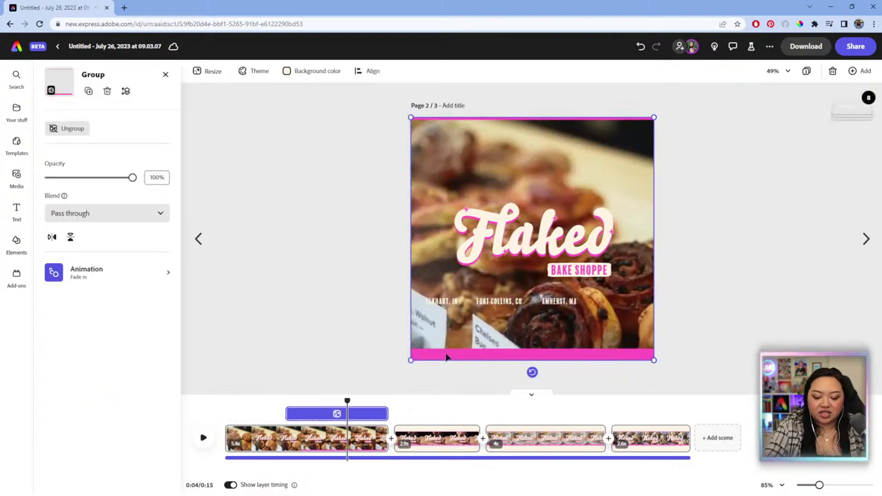
click(455, 360)
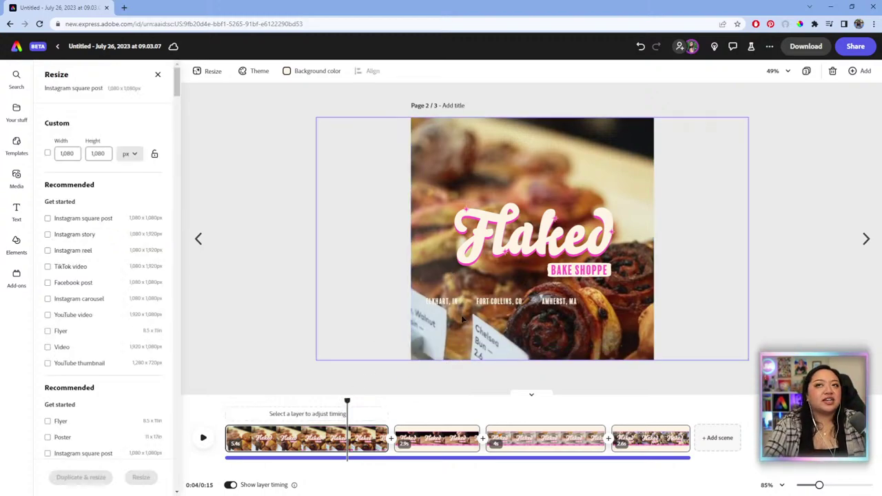
Make the bread-cutting video fill the square page in the second scene and delete that scene's pink bar group.
drag(352, 401, 401, 400)
click(579, 303)
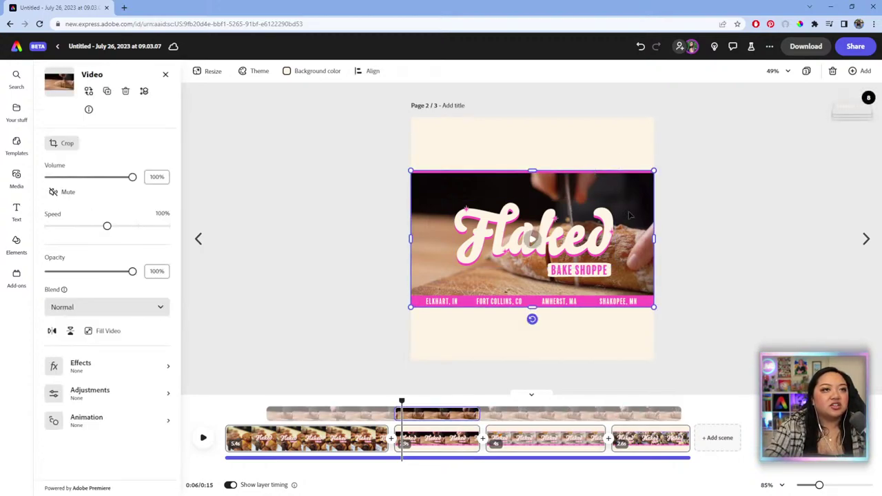
click(111, 331)
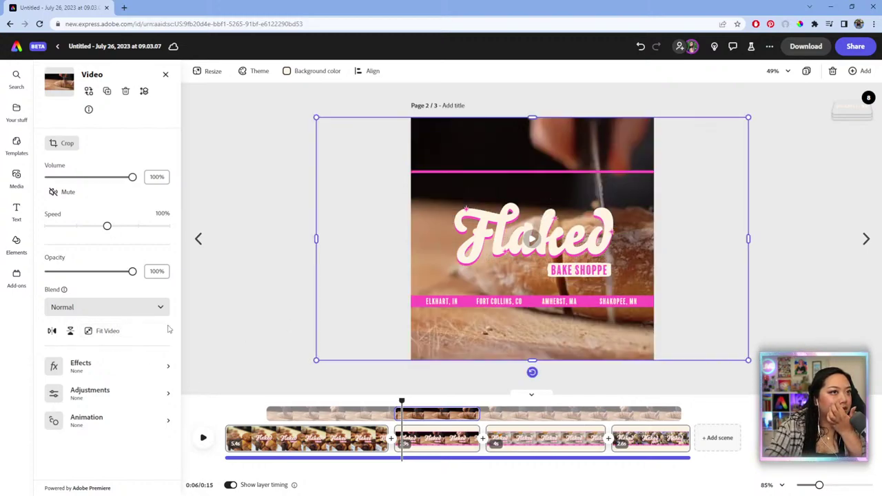
click(579, 184)
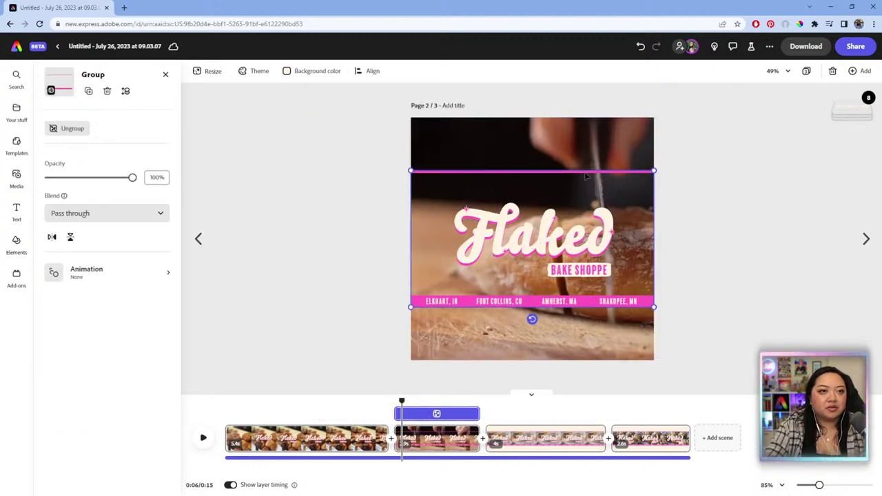
Make the egg-and-flour video fill the square page in the third scene and delete that scene's pink bar group.
click(562, 485)
click(590, 435)
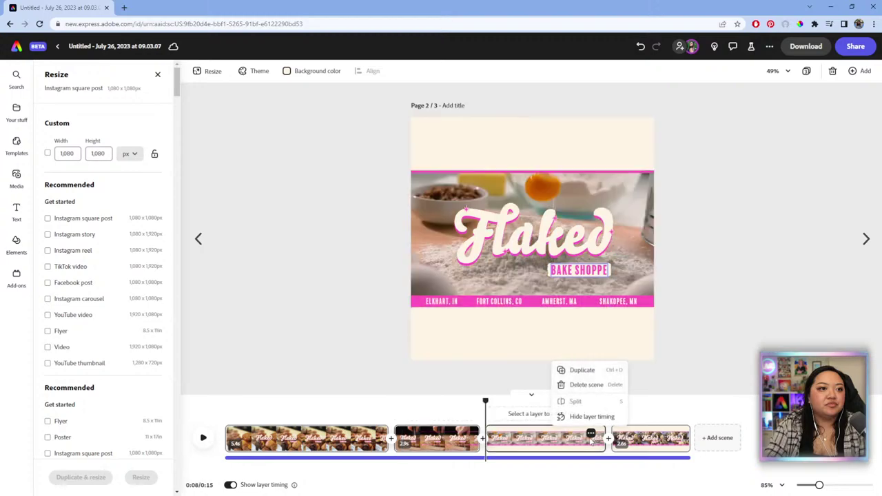
click(644, 238)
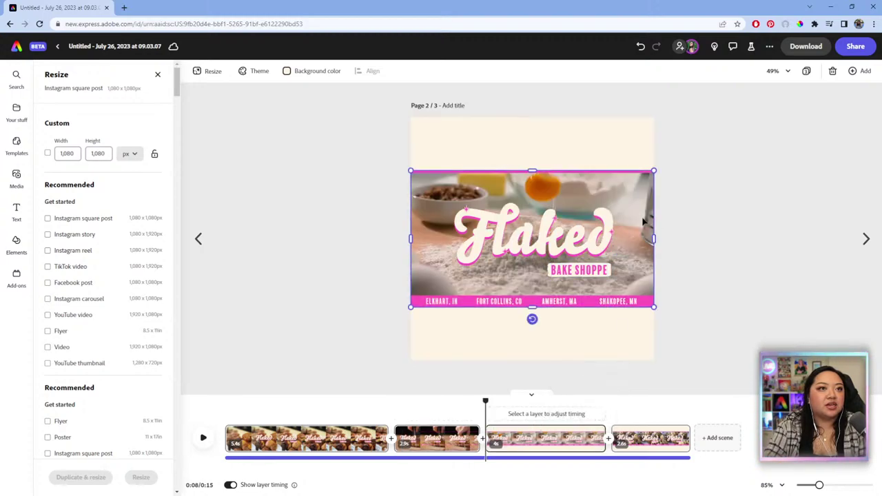
click(96, 330)
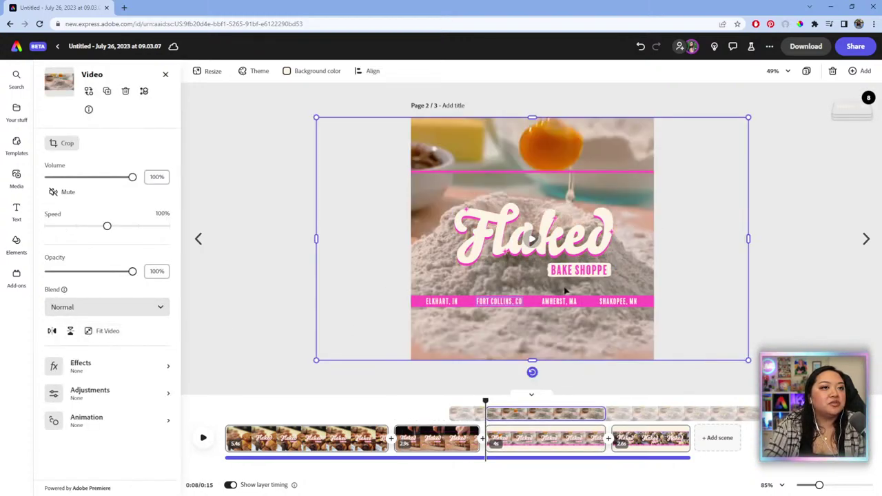
click(602, 175)
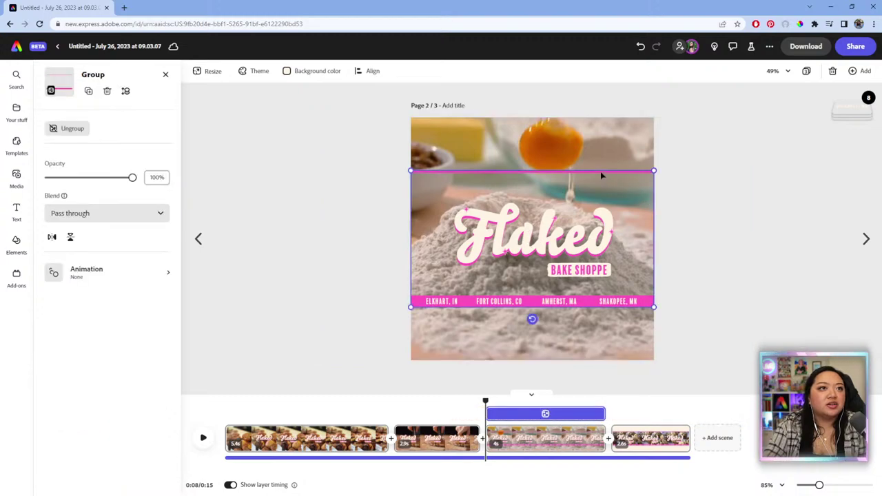
key(Delete)
Make the muffin video fill the square page in the last scene and delete that scene's pink bar group.
click(648, 403)
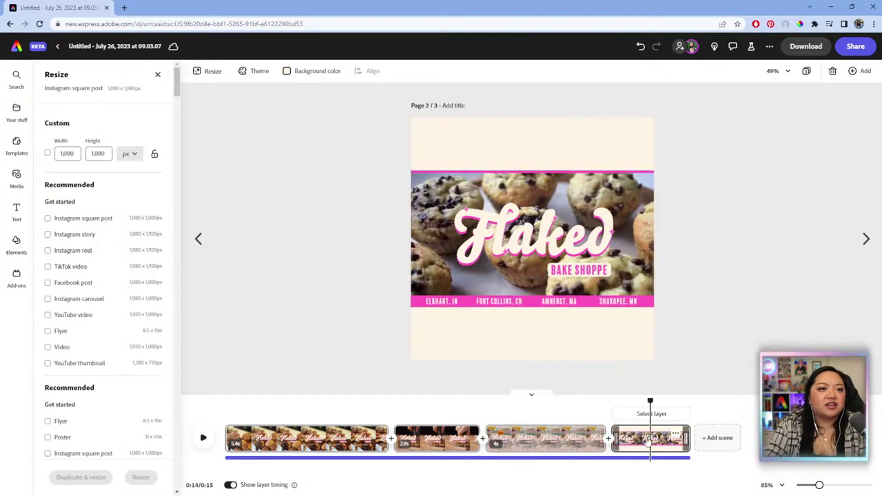
click(649, 412)
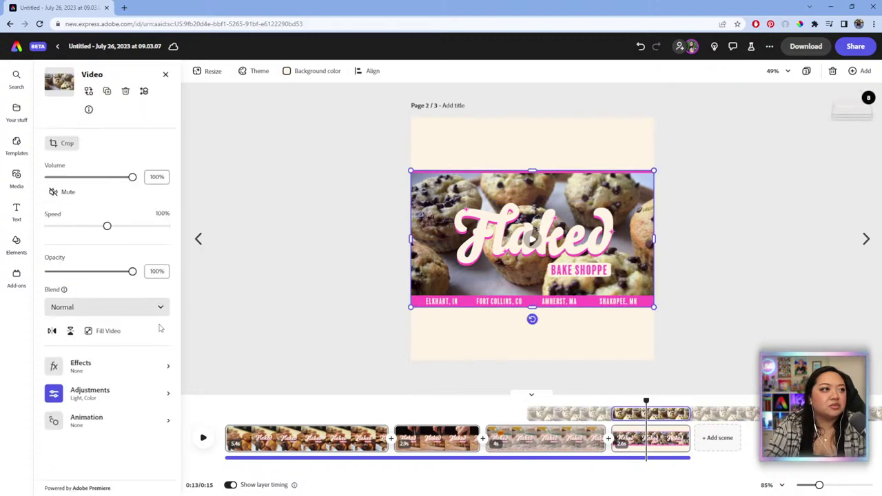
click(112, 332)
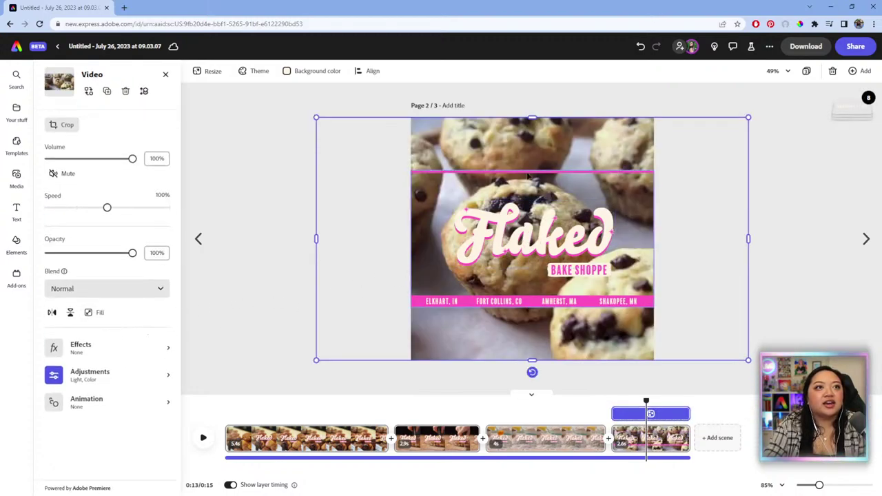
click(529, 176)
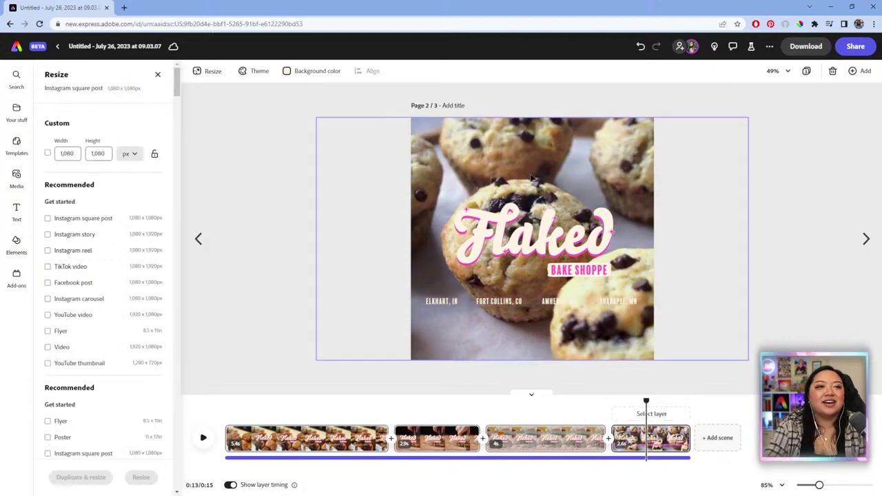
Play the square video from the start, and replay the transition from the flour scene to the muffin scene.
click(244, 418)
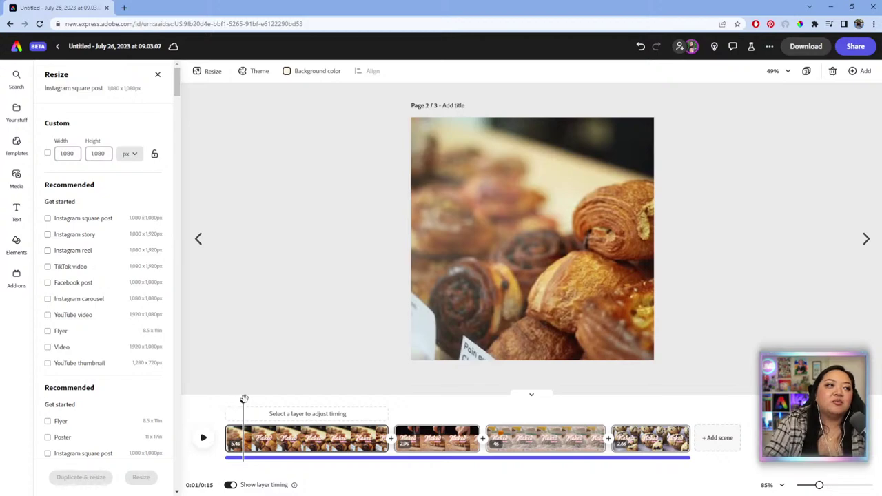
drag(243, 400, 214, 404)
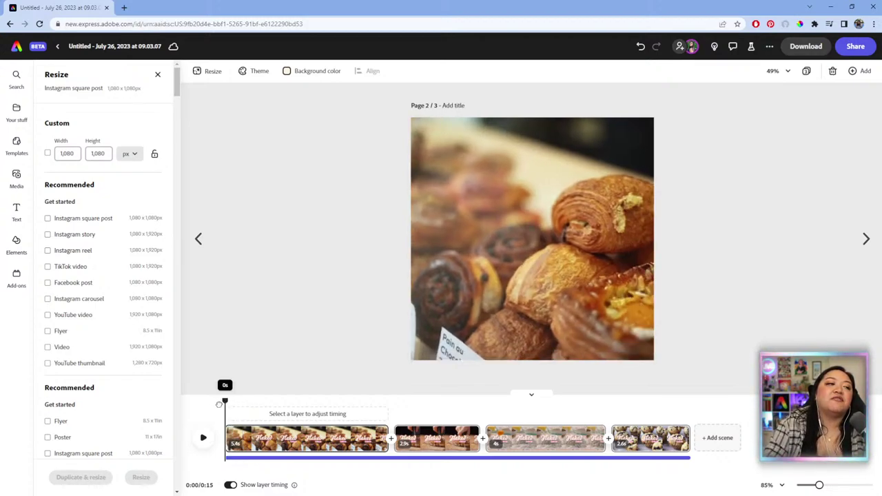
click(203, 440)
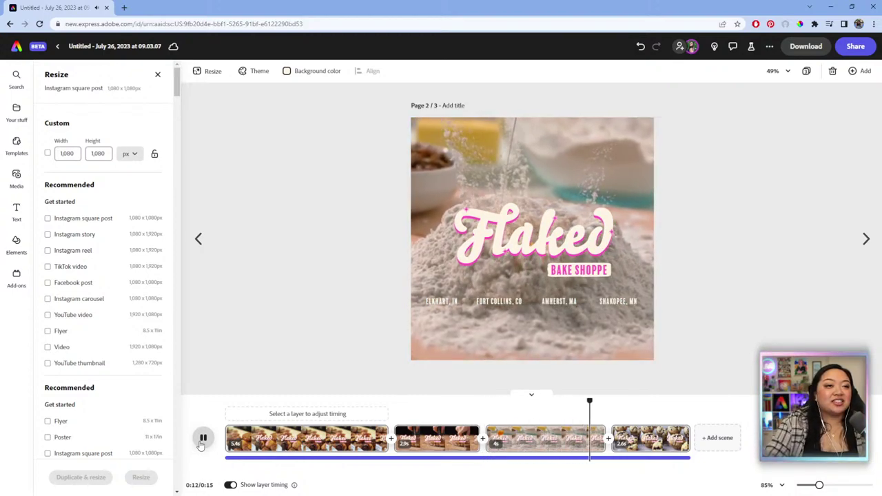
click(202, 441)
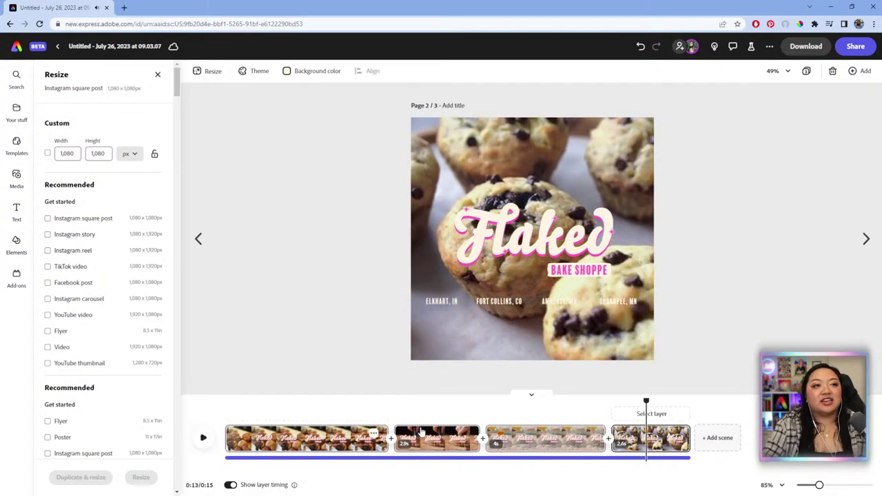
click(556, 415)
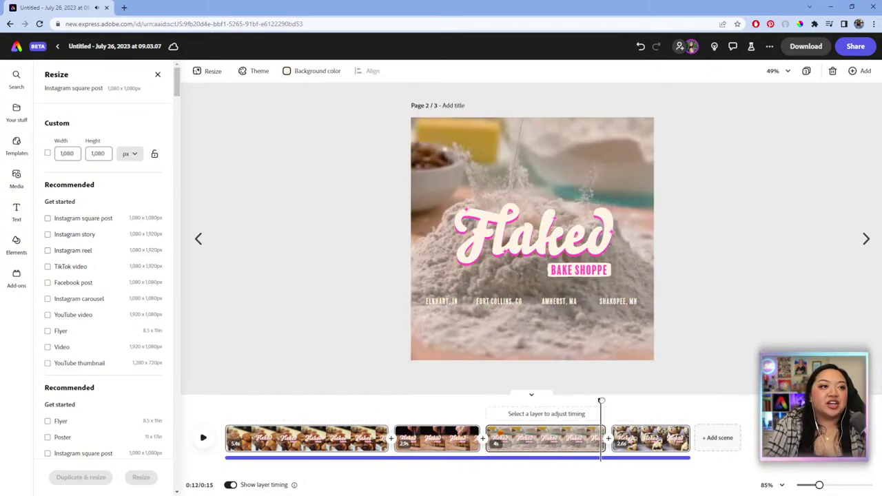
drag(600, 400, 569, 402)
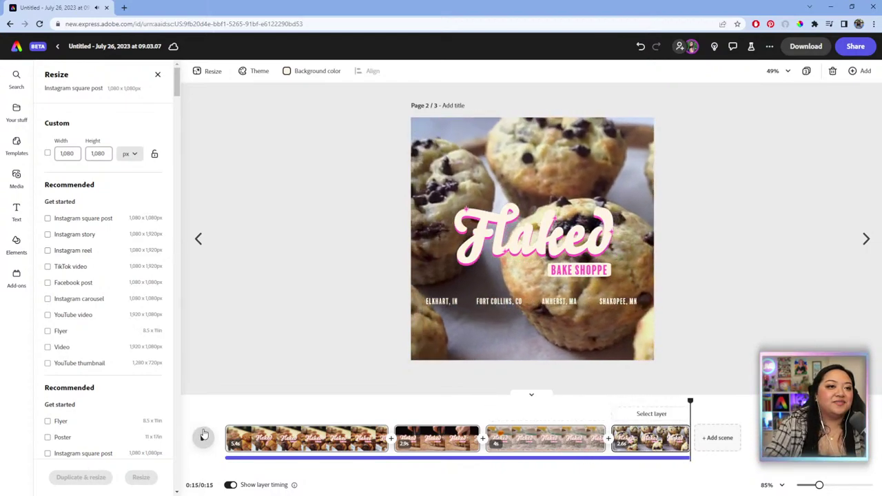
Replay the full square video from the beginning to review the finished scenes and their animations.
click(249, 417)
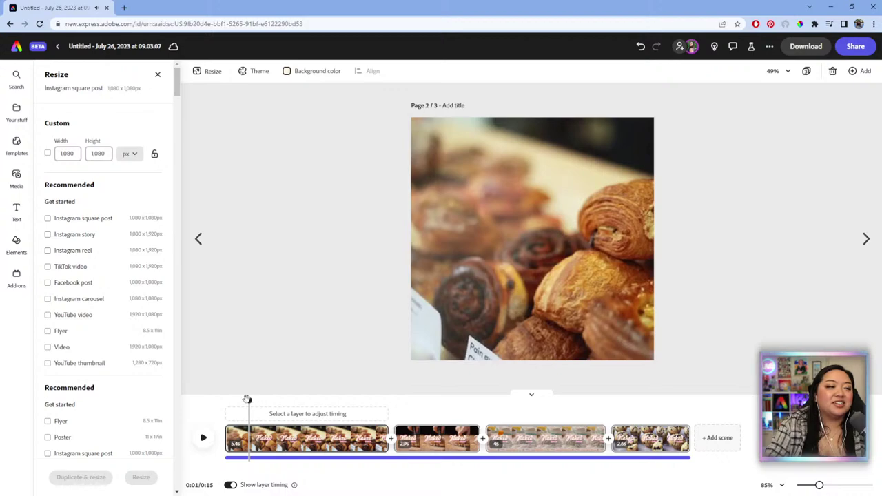
drag(248, 401, 226, 398)
click(200, 438)
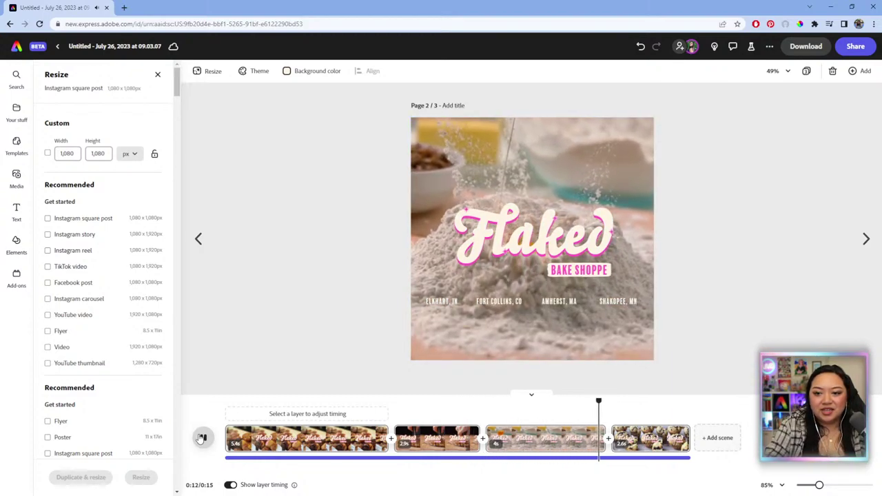
click(202, 438)
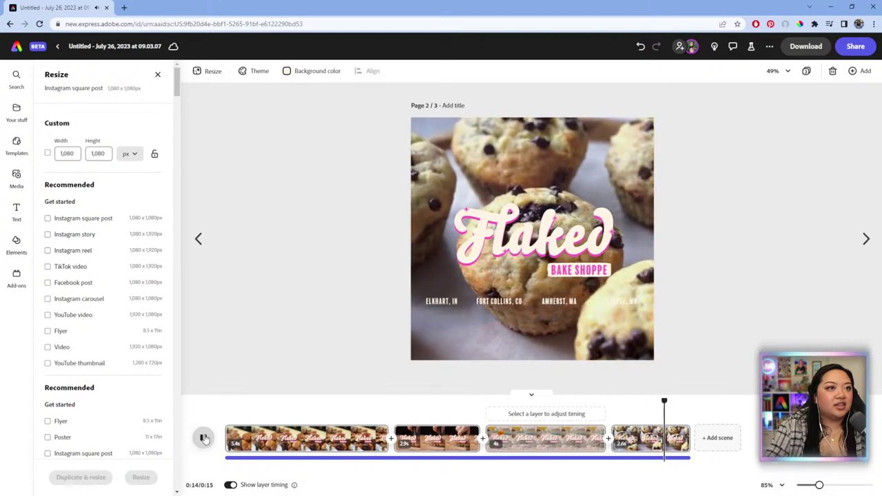
click(203, 438)
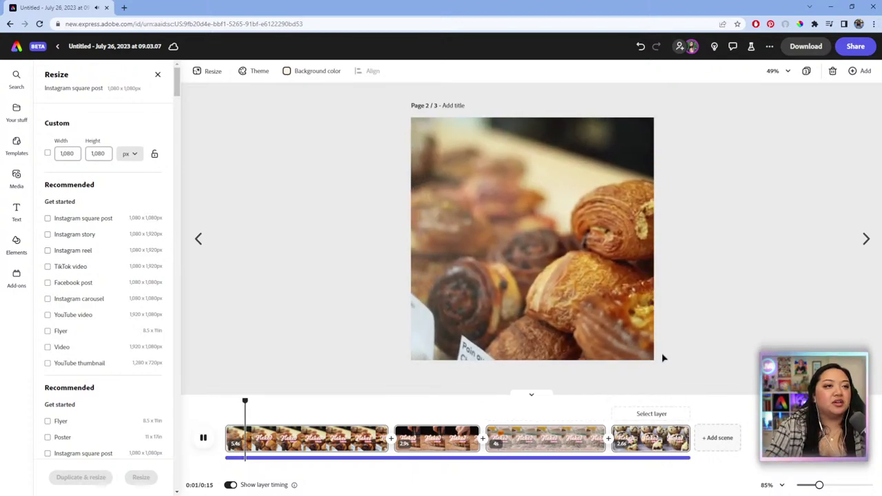
key(space)
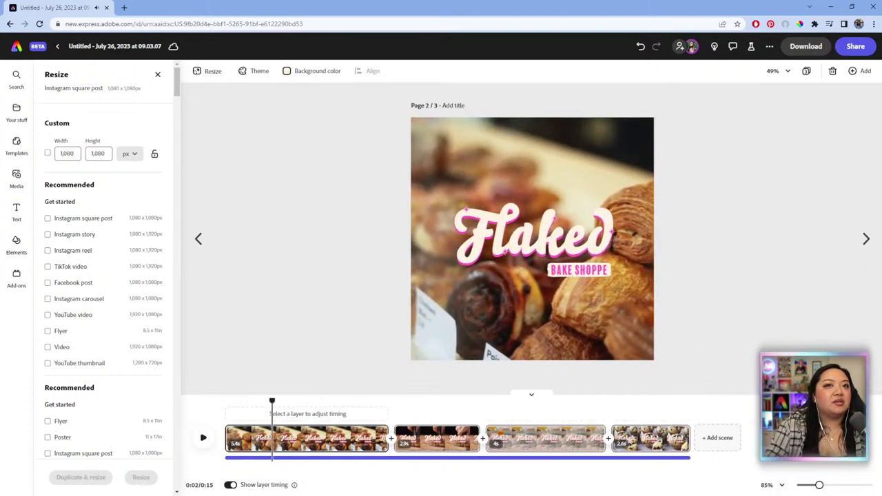
Open the Instagram story page, make the opening scene's pastry video fill it, and move the playhead to 0:03.
click(867, 239)
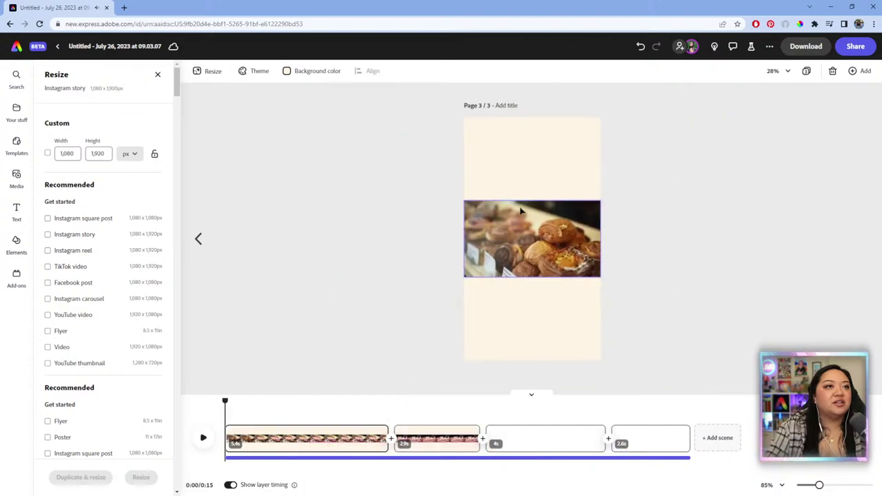
click(522, 210)
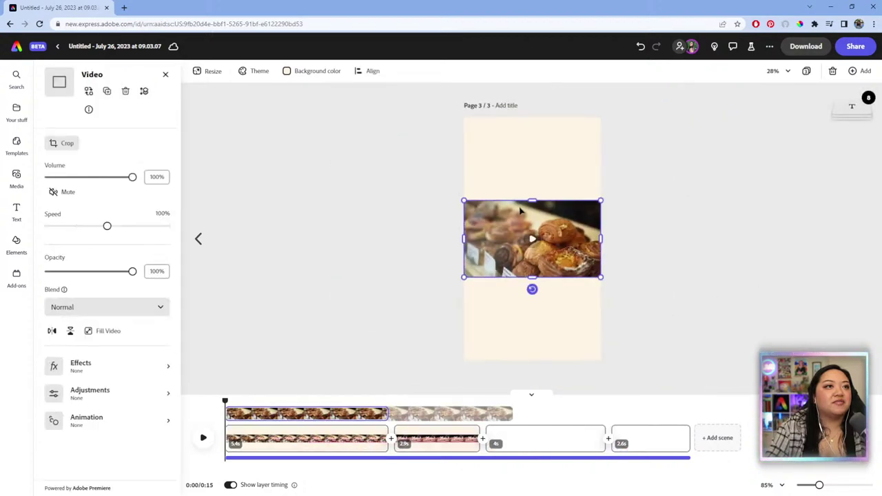
click(113, 333)
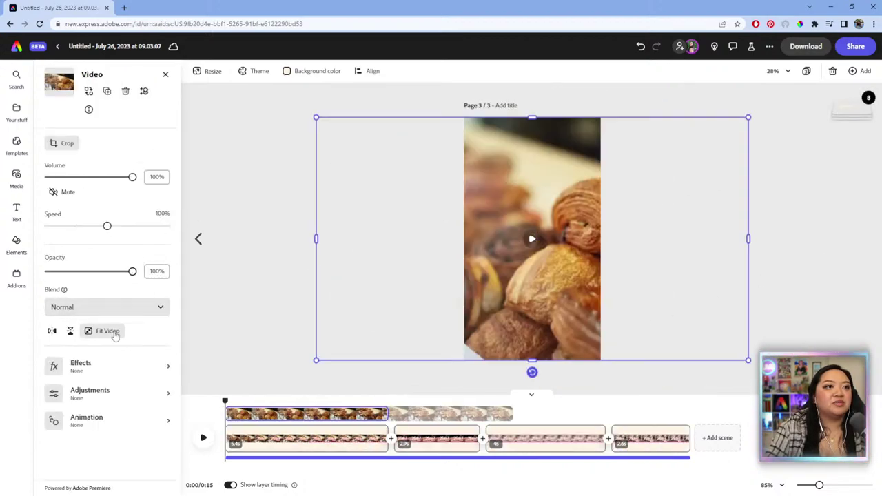
click(315, 401)
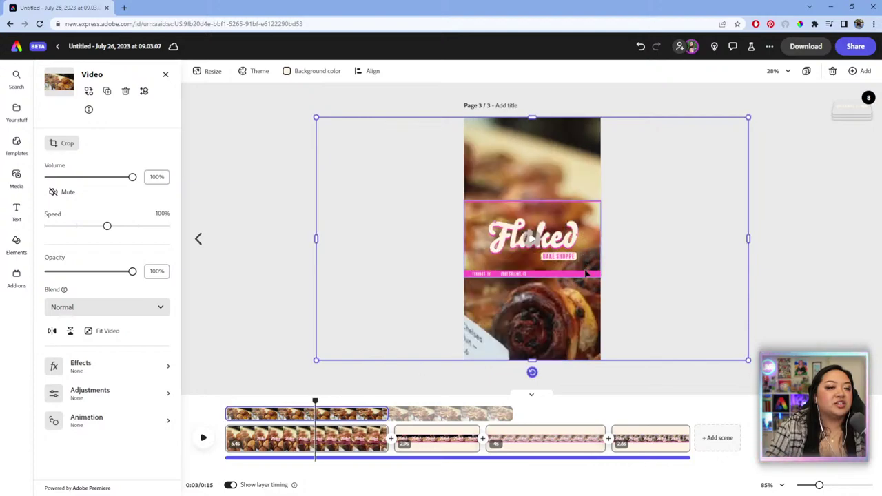
Delete the pink bar groups from the story's opening and bread scenes, and make the bread video fill the page.
click(587, 275)
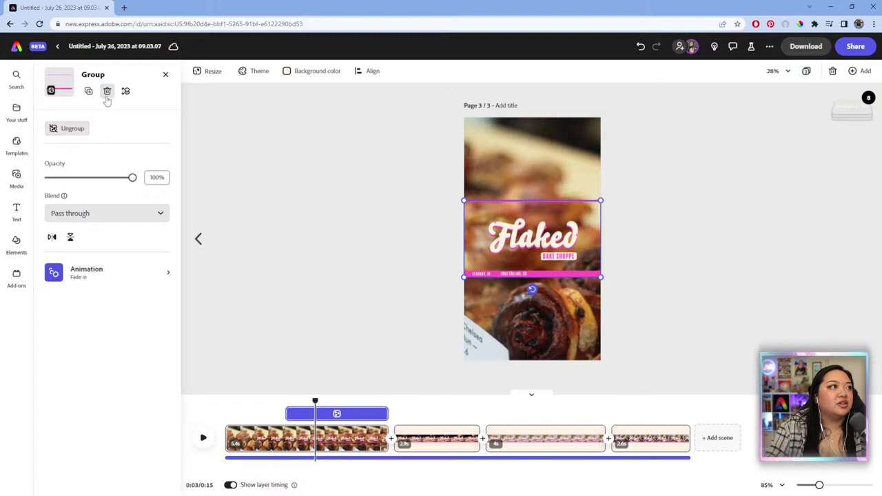
click(208, 71)
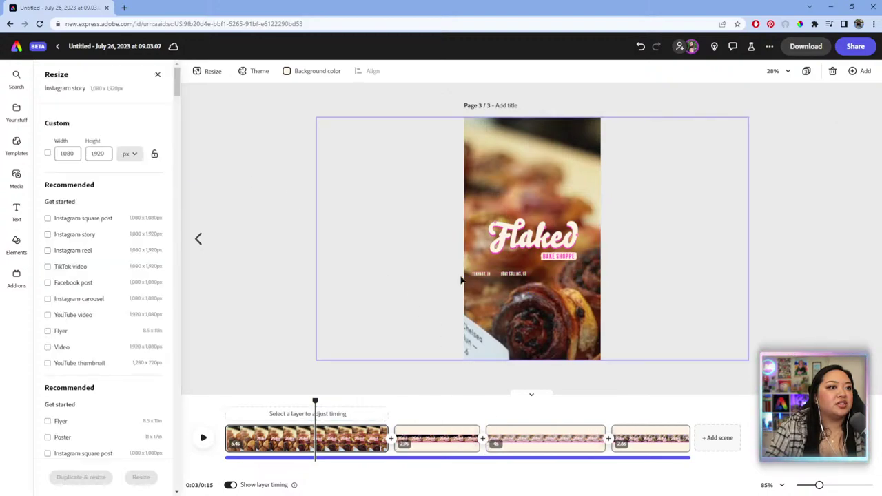
click(416, 441)
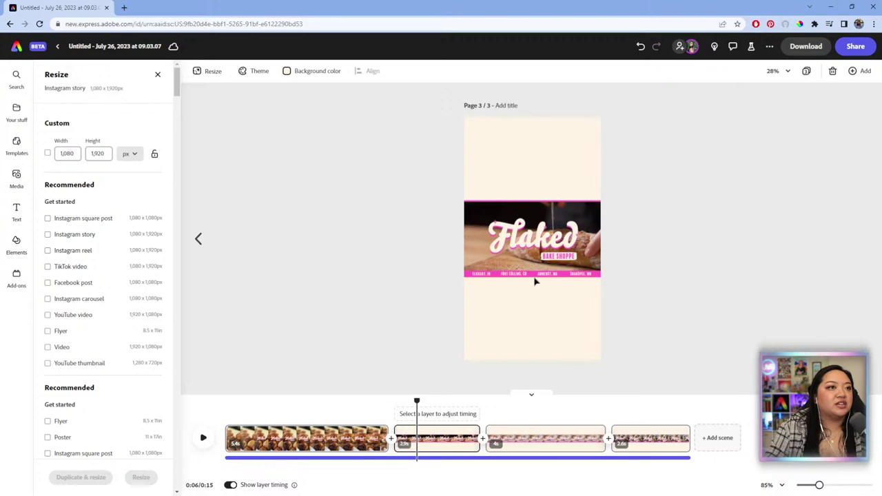
click(540, 205)
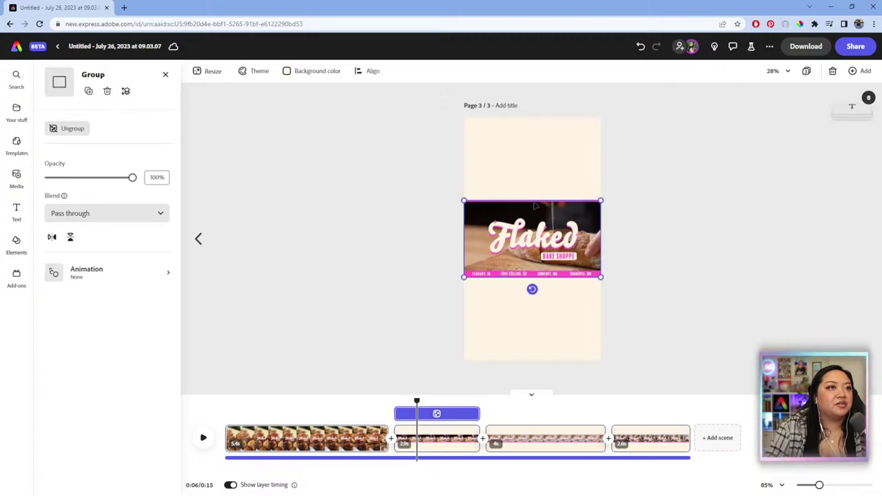
click(185, 264)
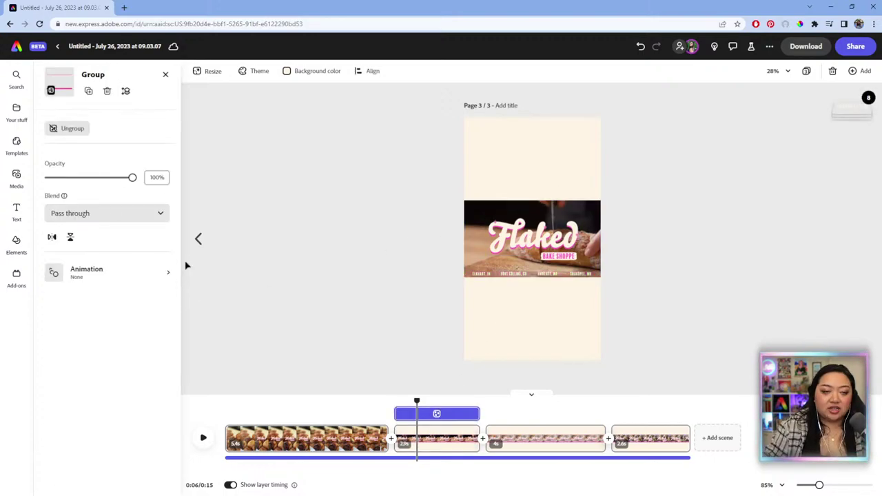
click(481, 209)
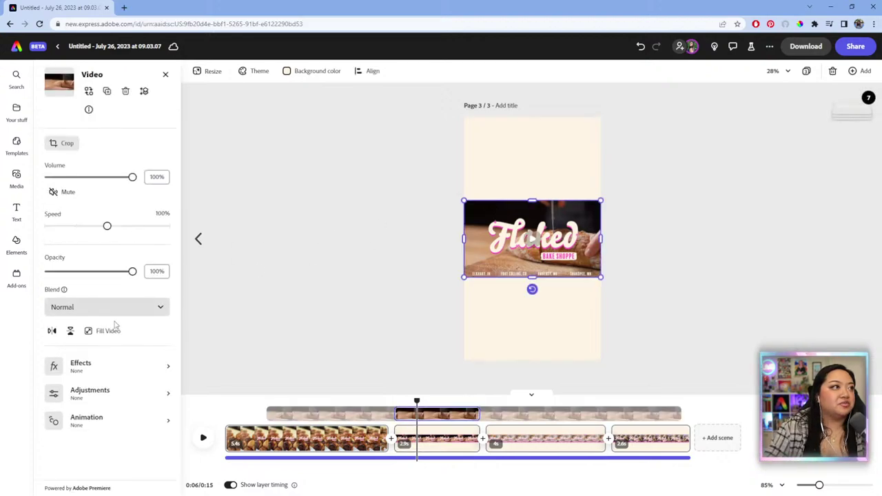
click(110, 331)
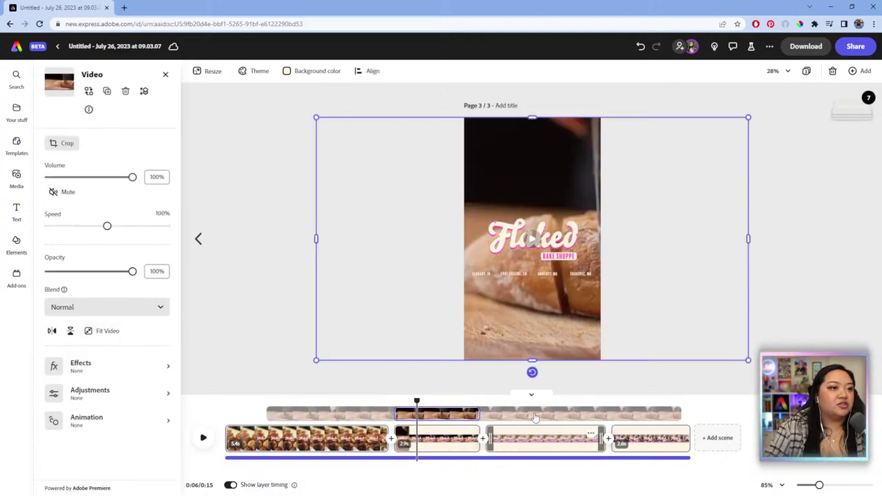
Delete the pink bar group from the flour scene of the story page.
click(510, 406)
click(554, 204)
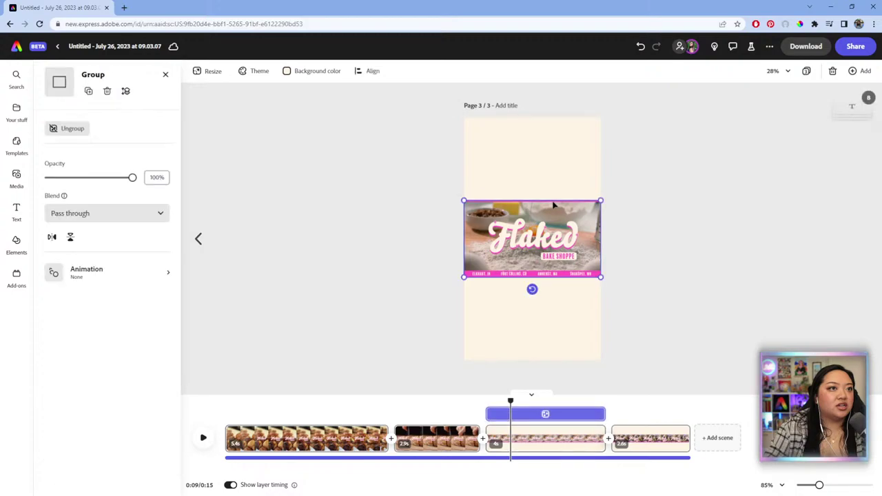
click(556, 193)
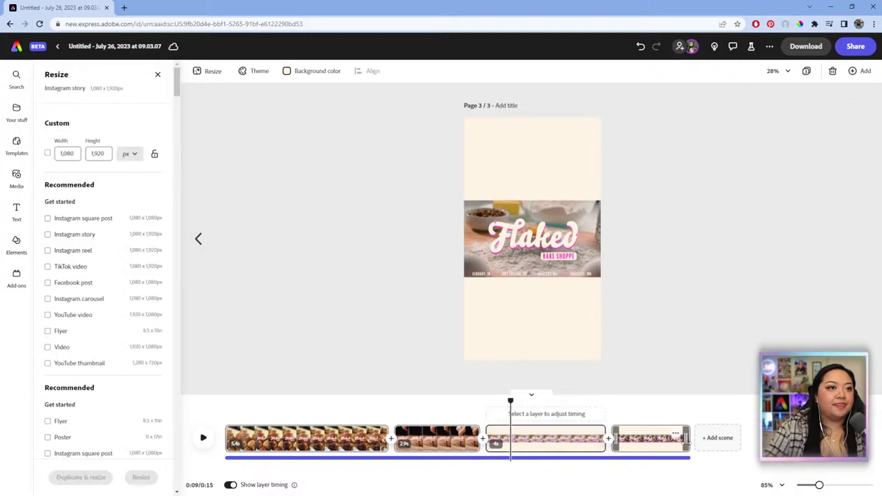
Delete the pink bar group from the muffin scene and make its video fill the story page.
click(656, 442)
click(520, 206)
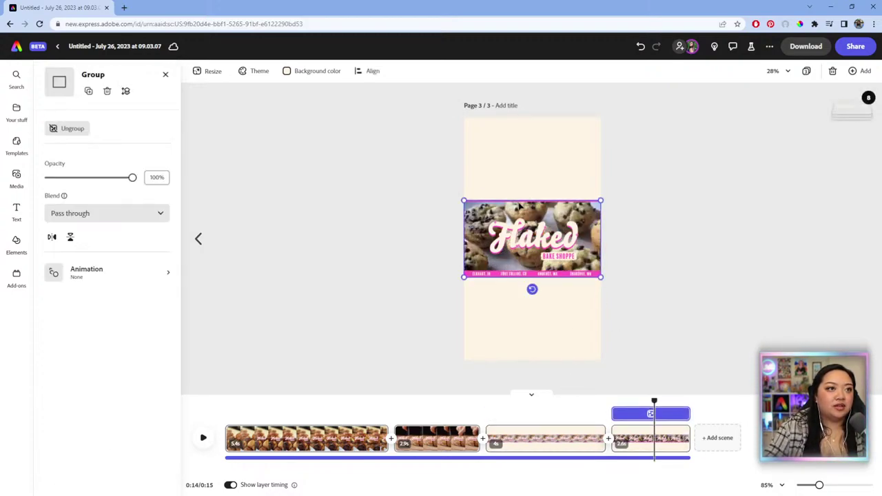
key(Escape)
click(556, 202)
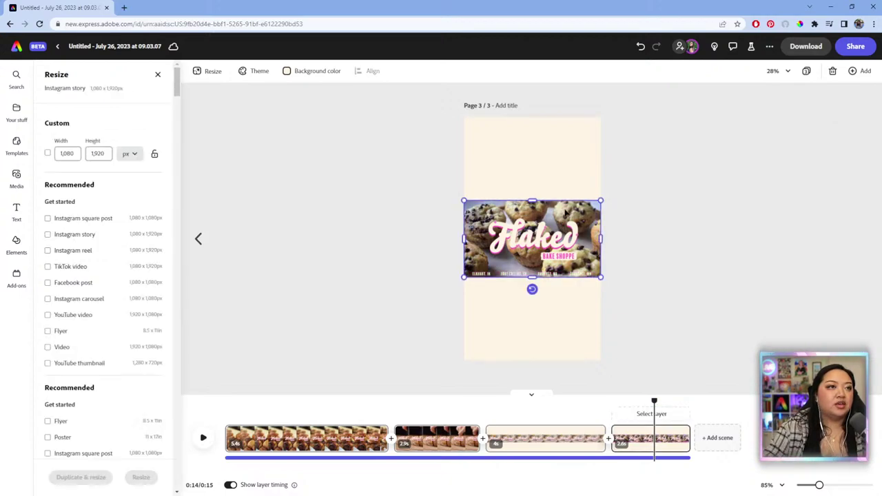
click(103, 331)
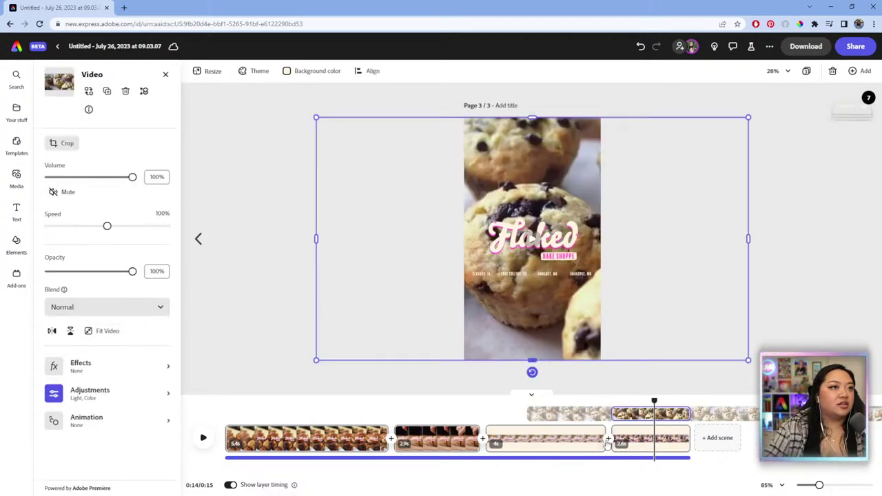
Make the flour scene's video fill the story page.
click(570, 442)
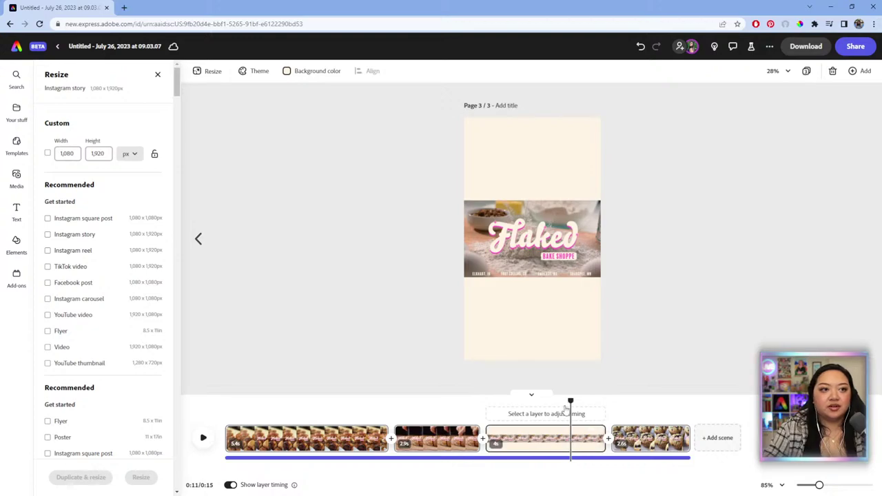
click(527, 259)
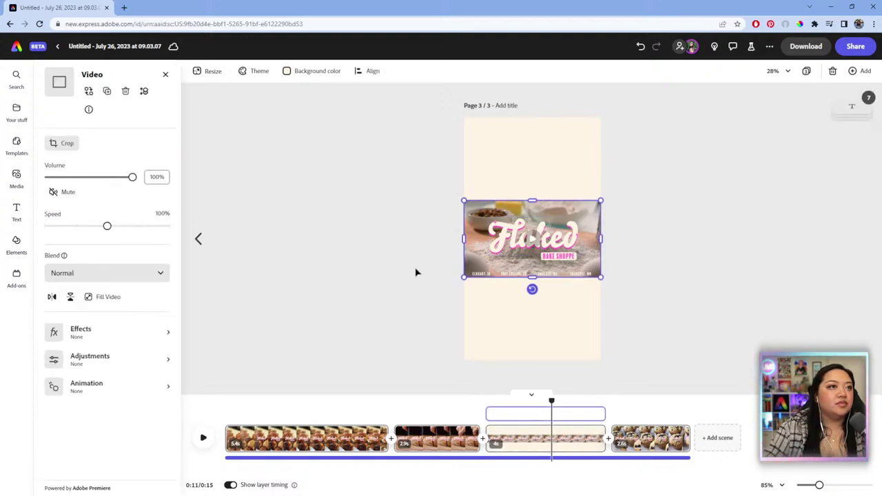
click(109, 331)
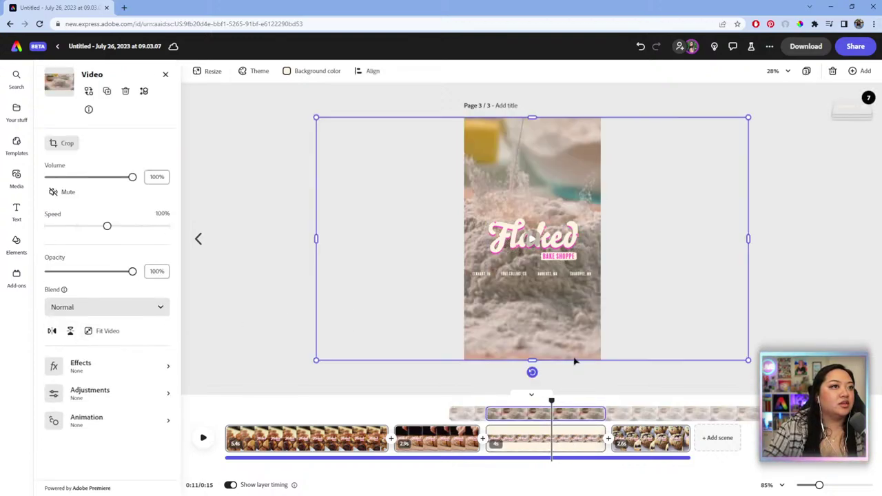
Select all four city text labels below the logo in the flour scene and delete them.
click(427, 406)
drag(427, 401, 505, 402)
click(581, 275)
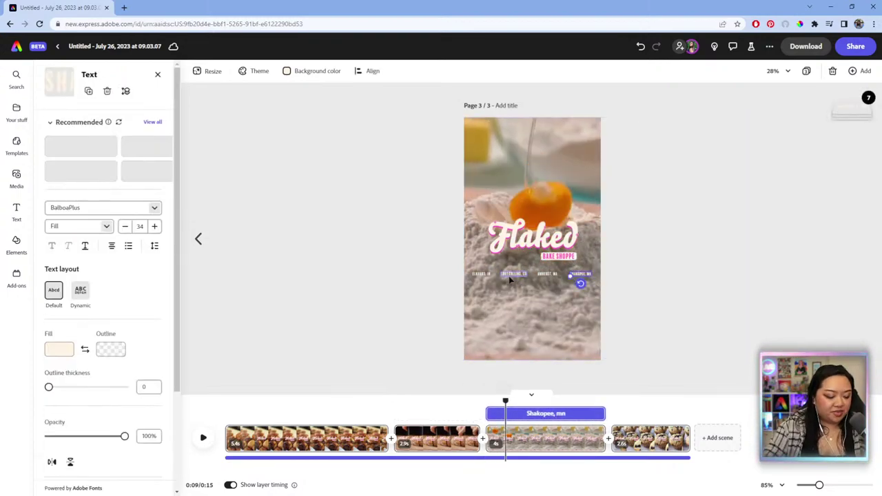
shift+click(550, 274)
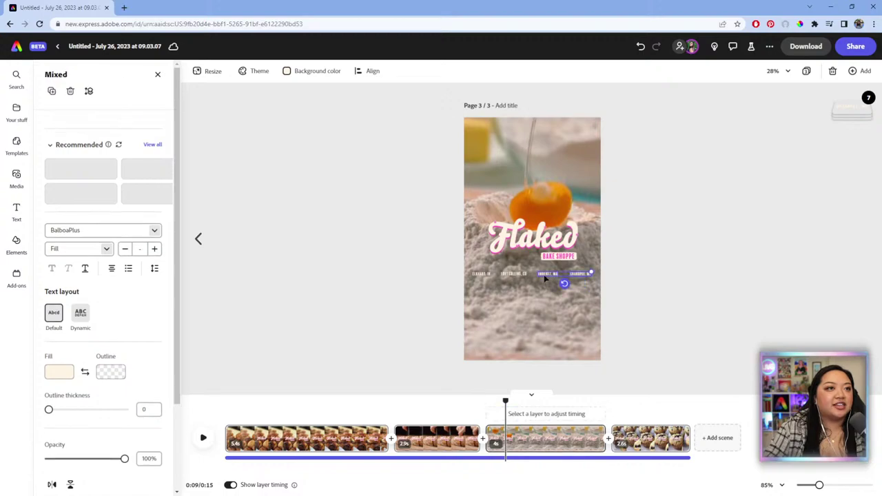
shift+click(481, 276)
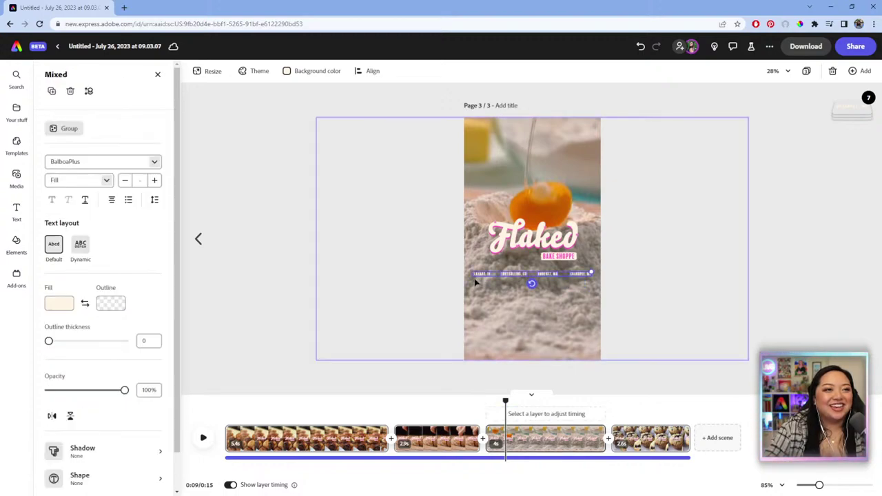
key(Escape)
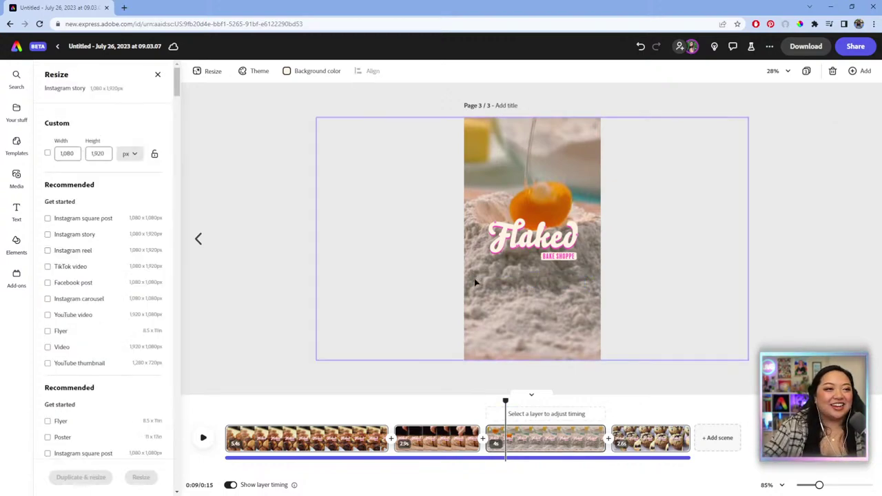
Delete the four city text labels from the muffin scene at the end of the story.
click(658, 423)
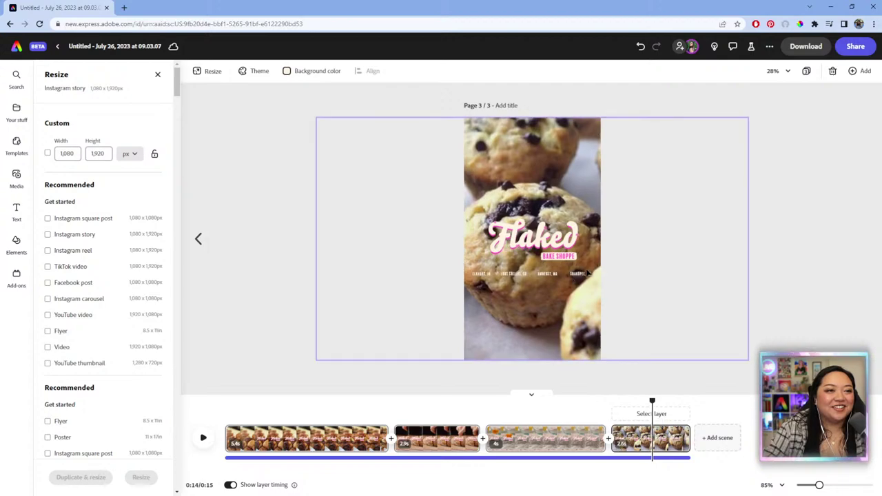
click(581, 275)
click(581, 276)
shift+click(494, 277)
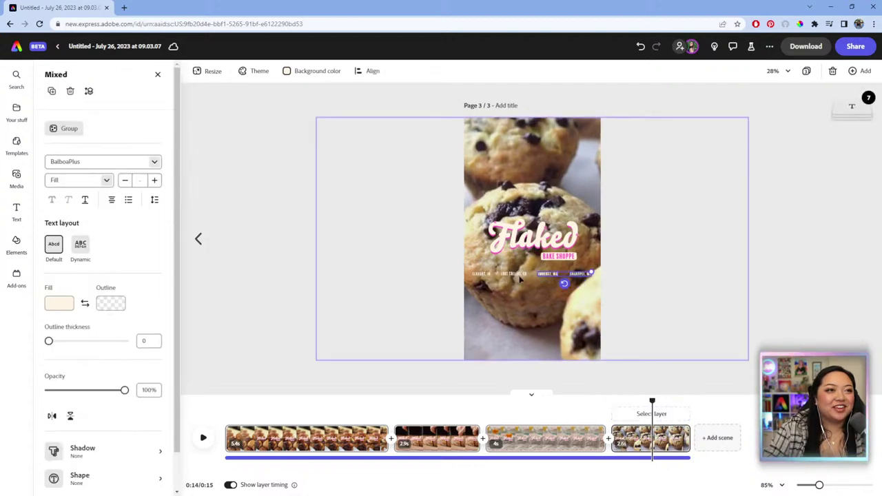
shift+click(486, 277)
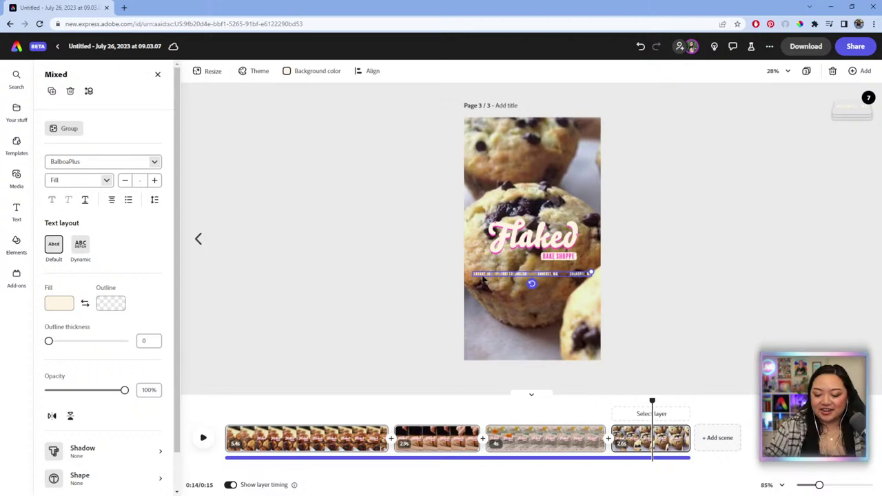
key(Delete)
Move to 0:05 in the opening pastry scene and delete its four city text labels.
click(349, 436)
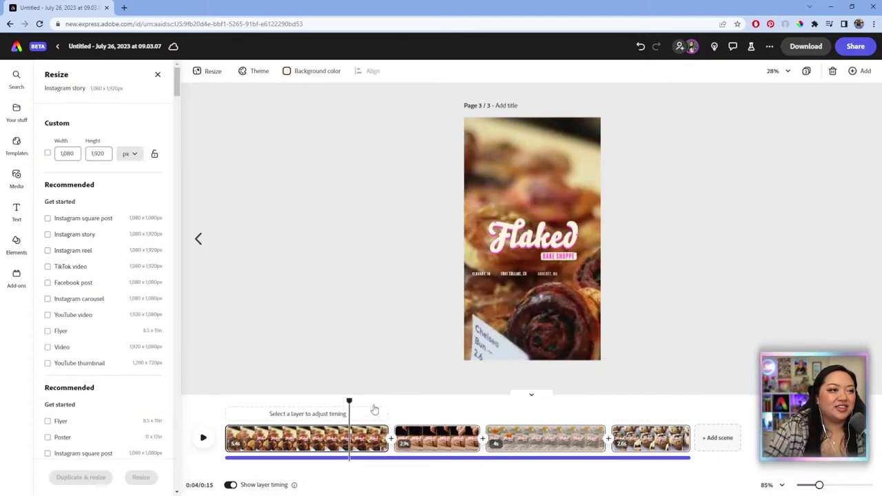
click(374, 410)
click(544, 284)
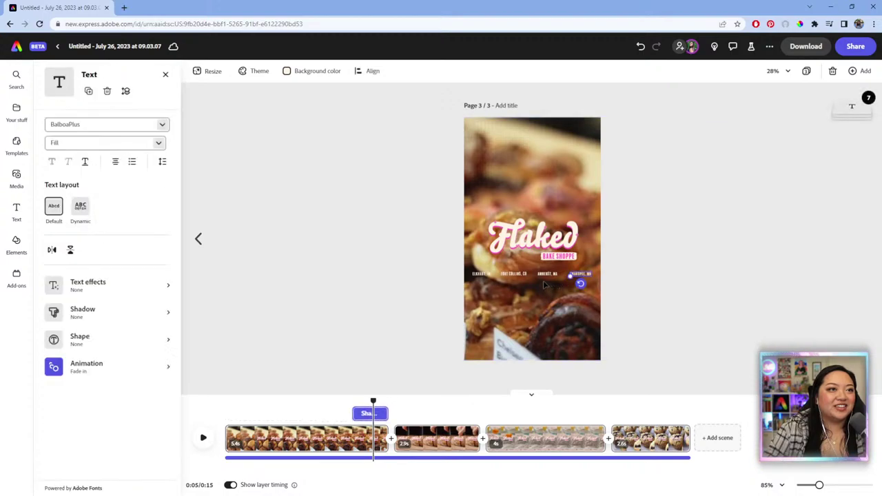
shift+click(548, 274)
shift+click(513, 274)
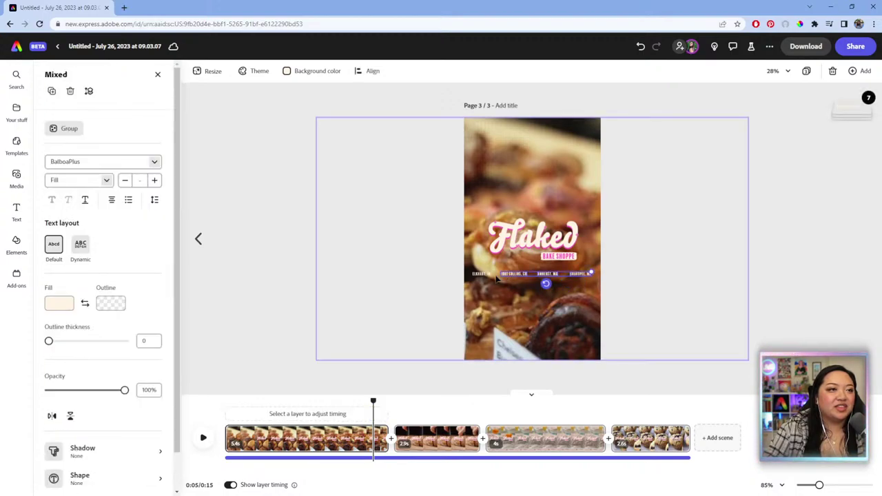
shift+click(490, 277)
key(Escape)
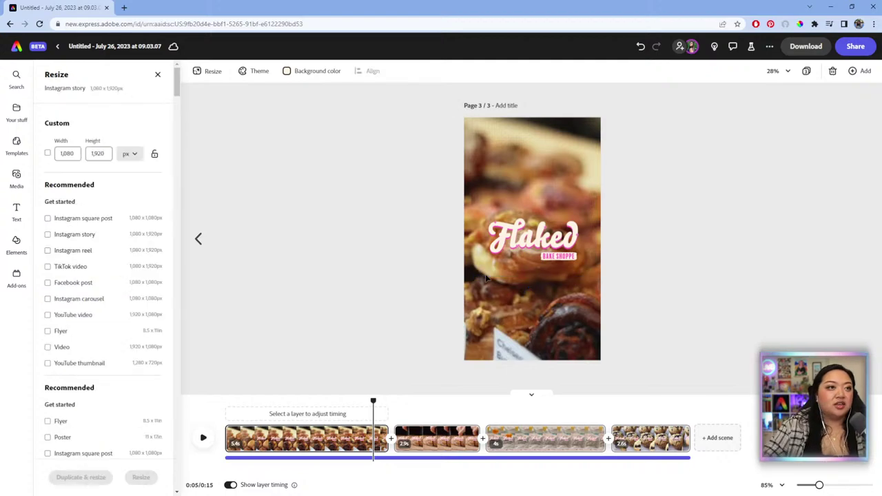
Play the story video from the start and pause it in the bread scene.
drag(373, 400, 225, 400)
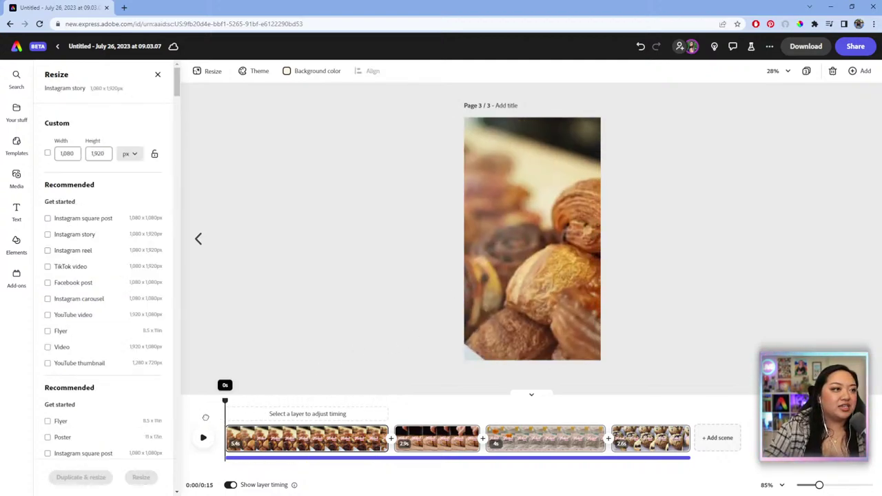
click(203, 438)
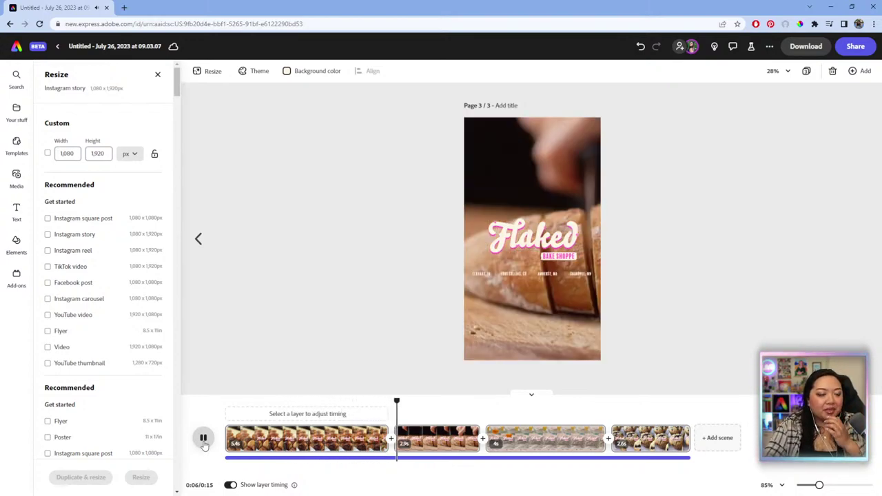
click(361, 451)
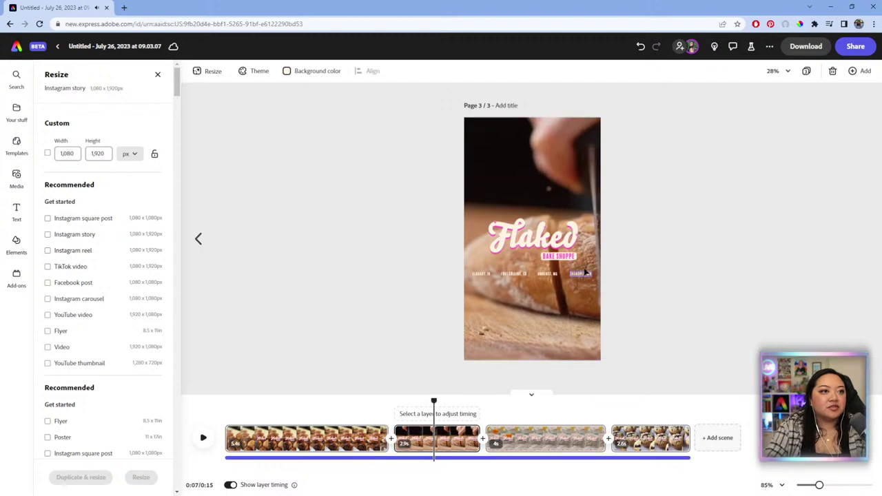
Delete the four city text labels from the bread-slicing scene.
click(536, 283)
shift+click(515, 278)
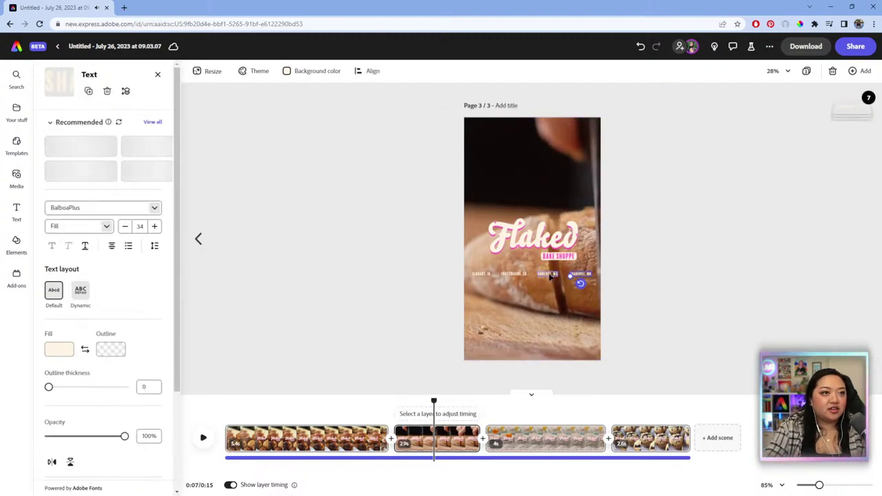
key(Escape)
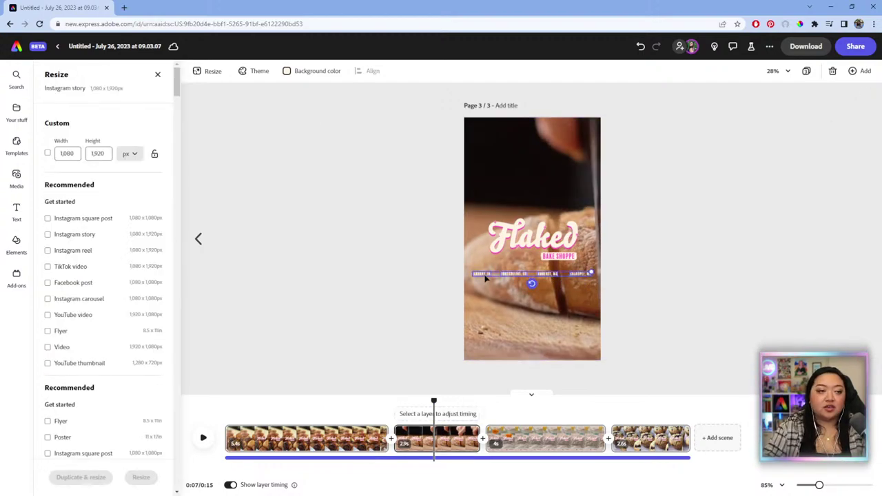
Play the story video from late in the opening scene to the end to review the cleaned-up scenes.
click(370, 411)
key(space)
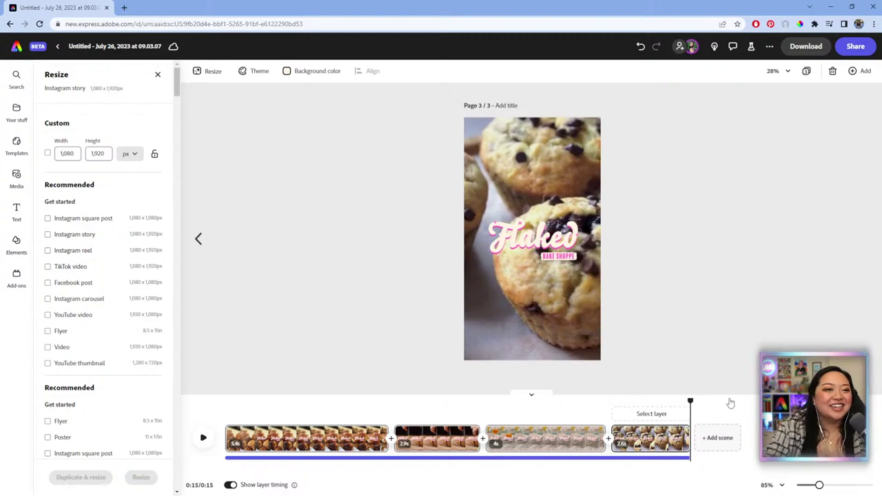
mouse_move(690, 401)
mouse_down()
mouse_move(230, 400)
mouse_move(690, 401)
mouse_up()
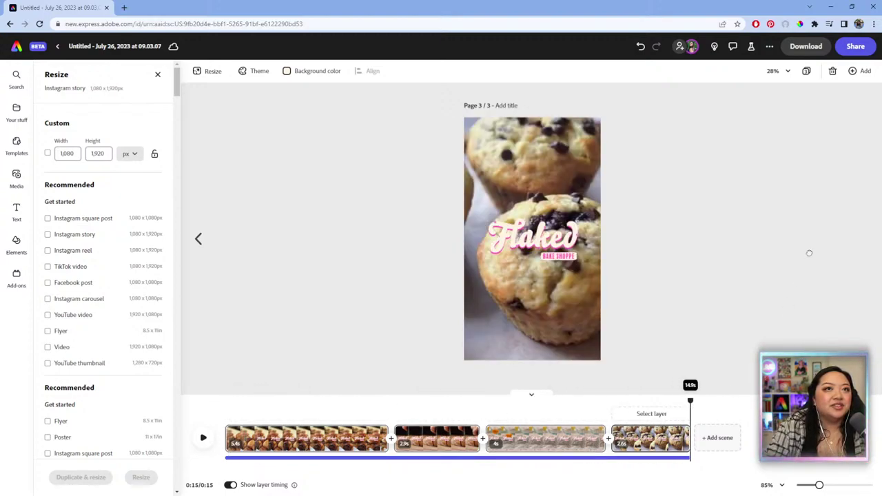
Show the overview of all three pages and open the Instagram square post page.
click(807, 71)
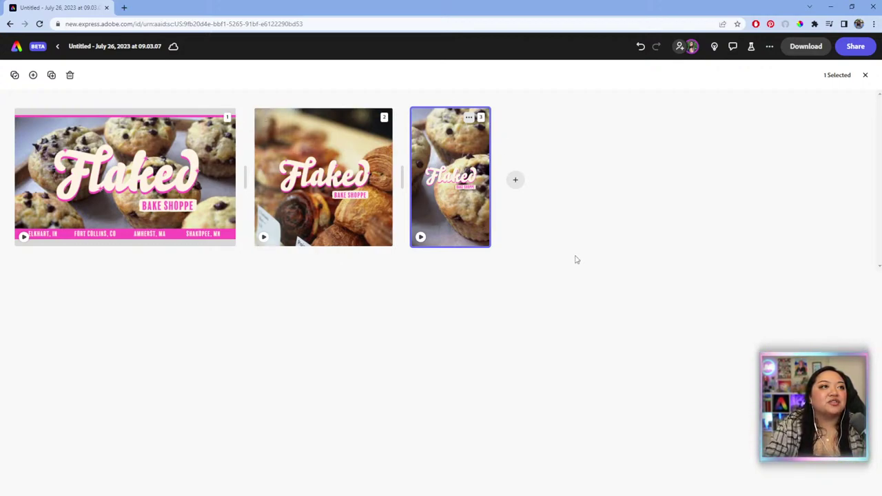
click(333, 139)
double_click(333, 139)
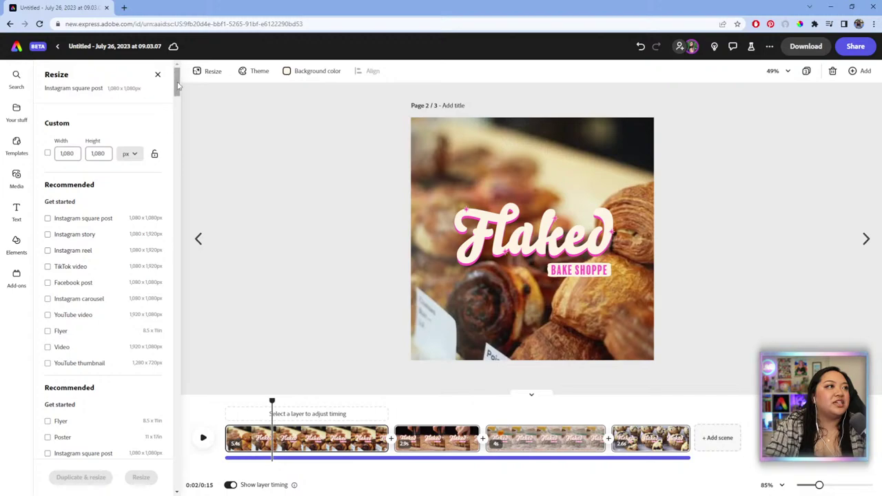
Browse the available resize presets across the video, photo, document and marketing categories.
drag(178, 84, 132, 307)
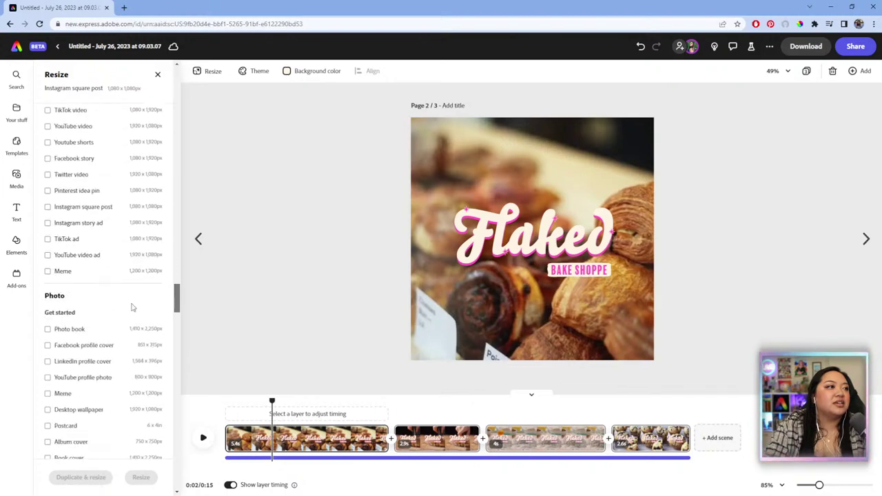
scroll(131, 307, down, 3)
scroll(130, 303, up, 4)
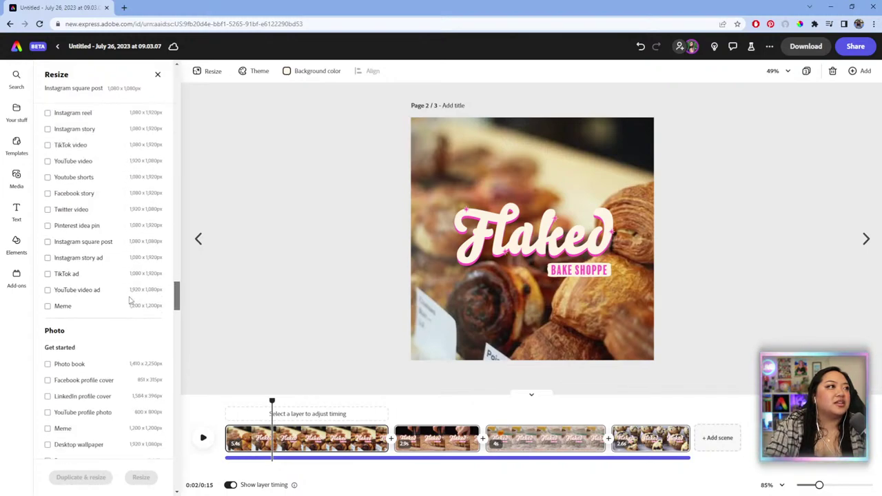
scroll(130, 298, up, 2)
scroll(128, 296, down, 10)
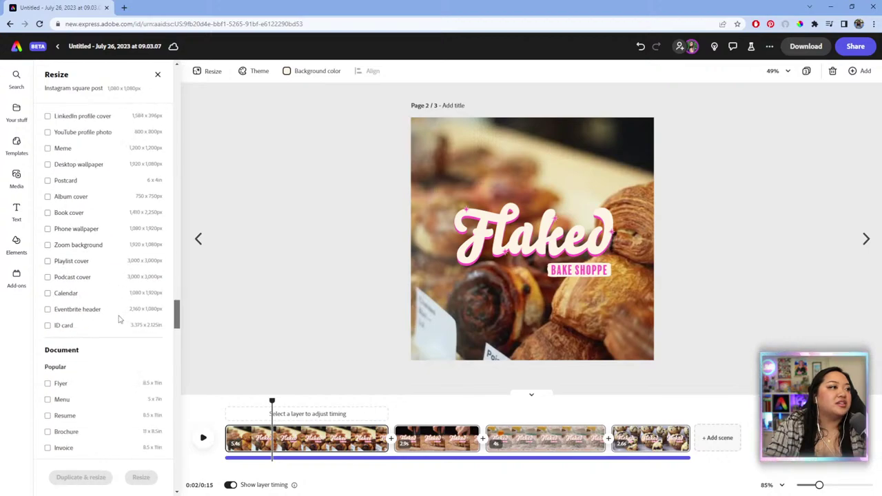
scroll(117, 346, down, 10)
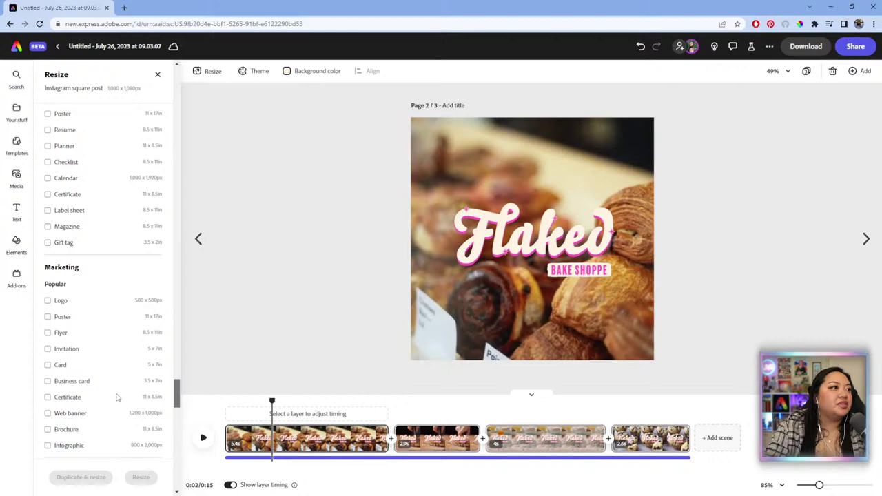
scroll(117, 398, down, 12)
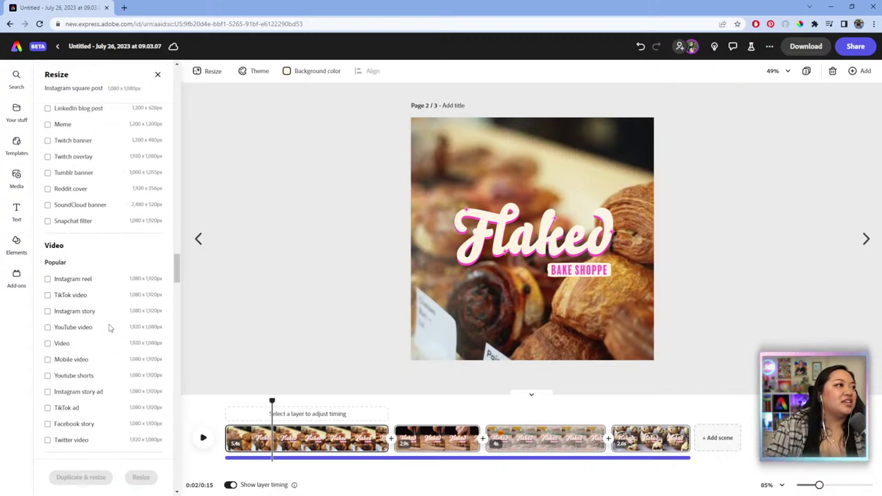
Duplicate and resize the square page as an Instagram portrait post, 1,080 x 1,350 px, and open the new page.
scroll(109, 328, up, 10)
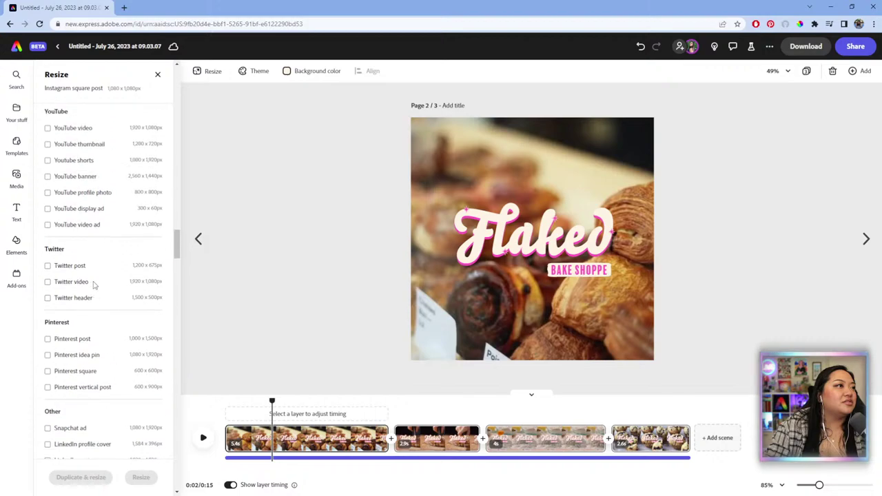
scroll(82, 269, up, 10)
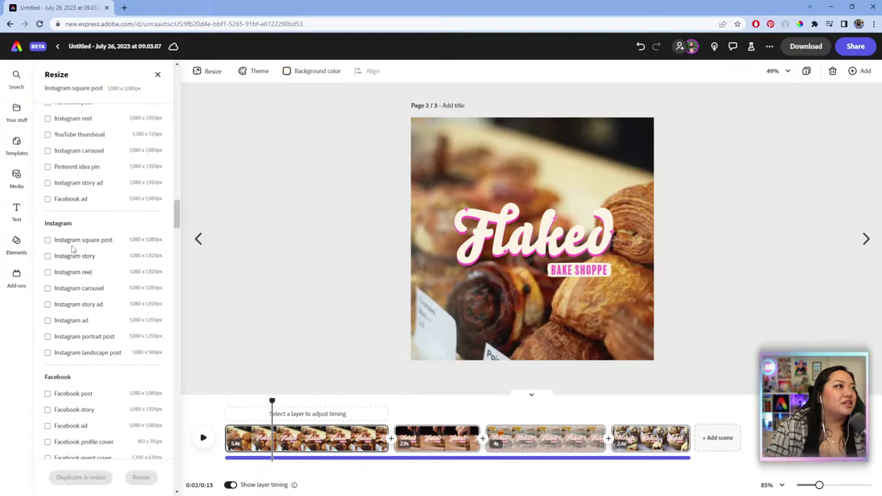
click(67, 337)
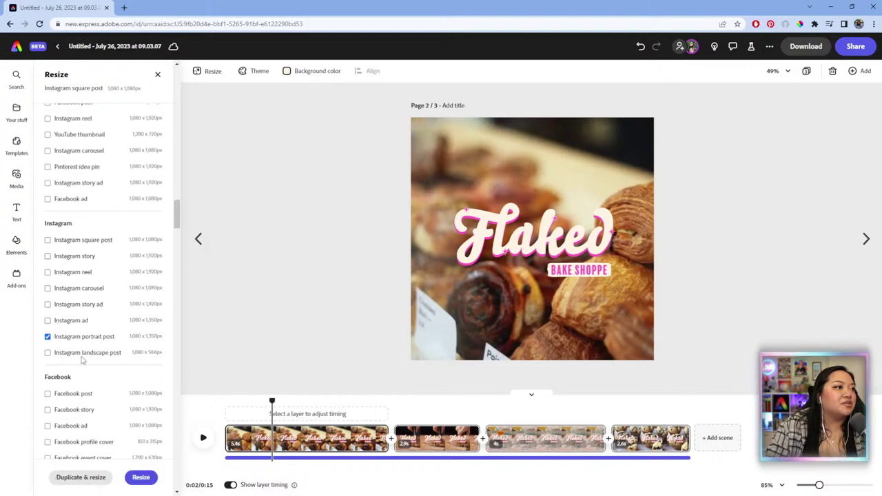
click(83, 481)
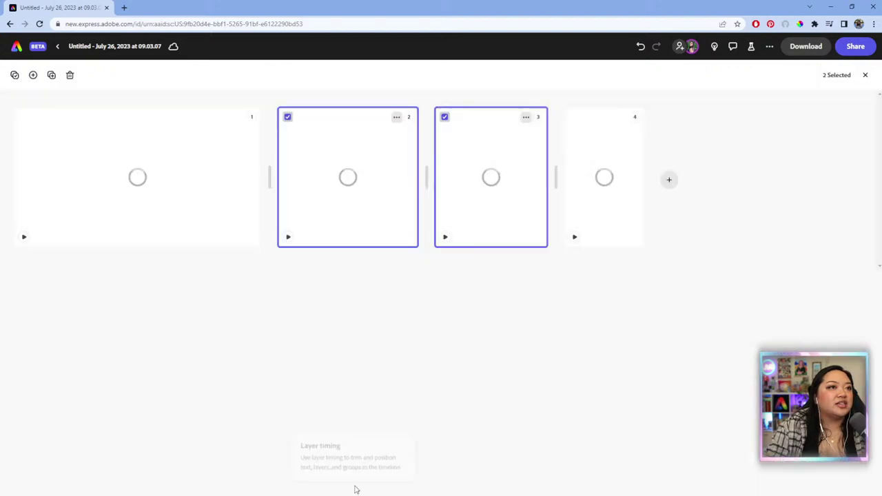
double_click(479, 201)
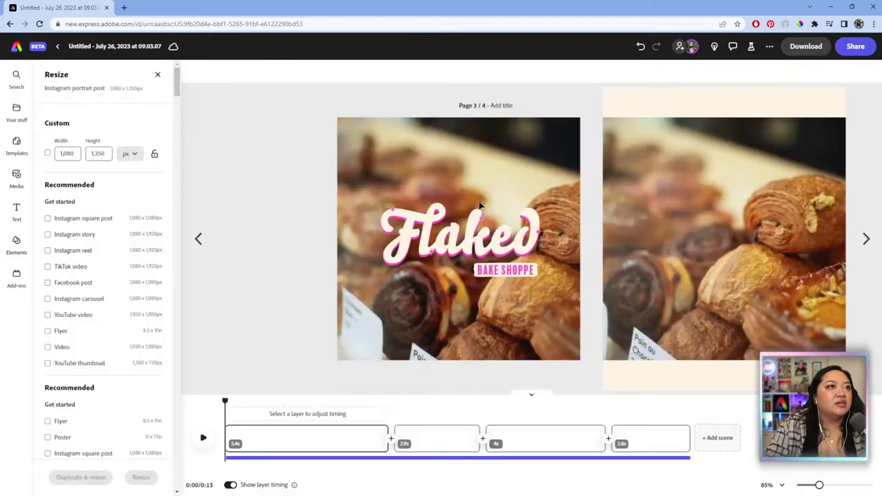
Make the videos in the opening pastry scene and the bread-slicing scene fill the portrait page.
click(507, 174)
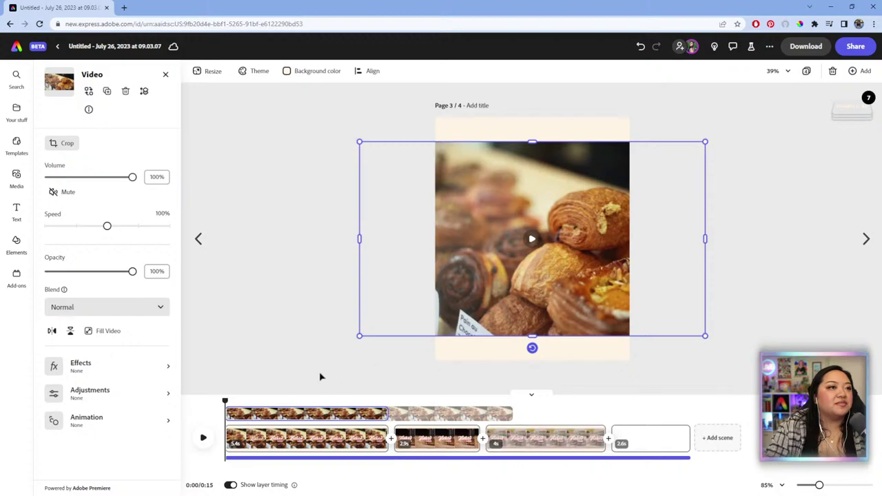
click(107, 331)
click(436, 445)
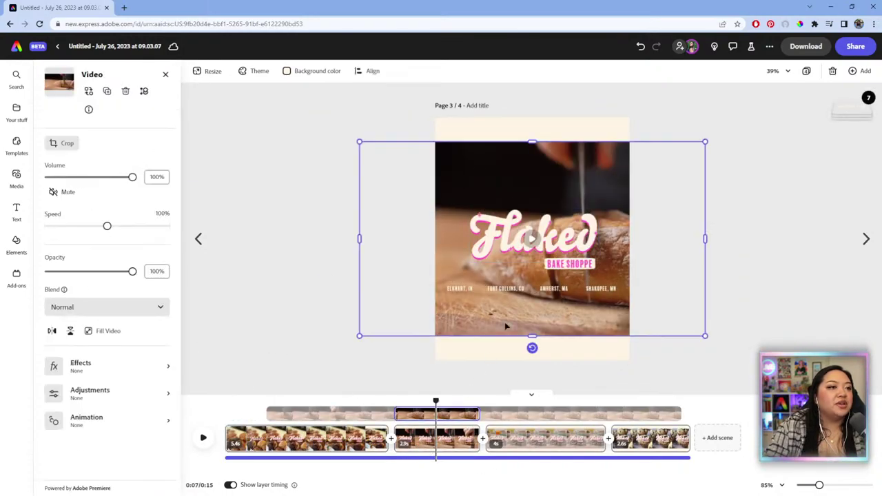
click(108, 332)
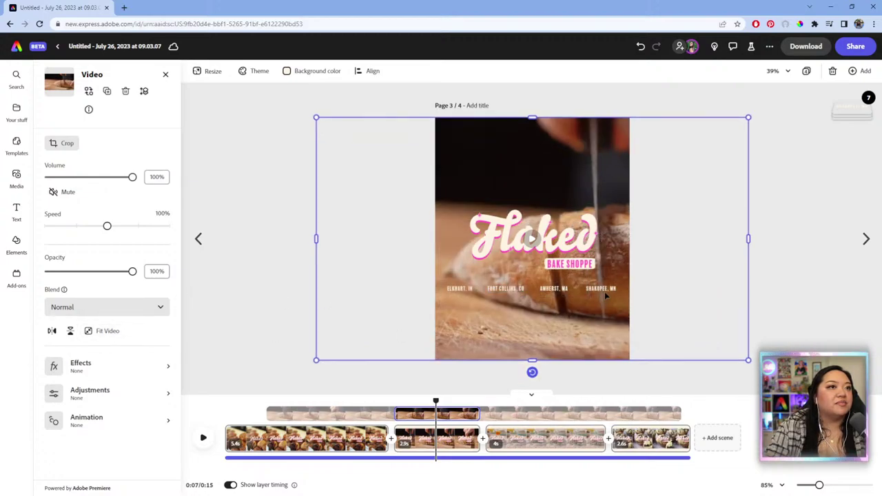
Delete the four city text labels from the portrait page's bread-slicing scene.
click(604, 288)
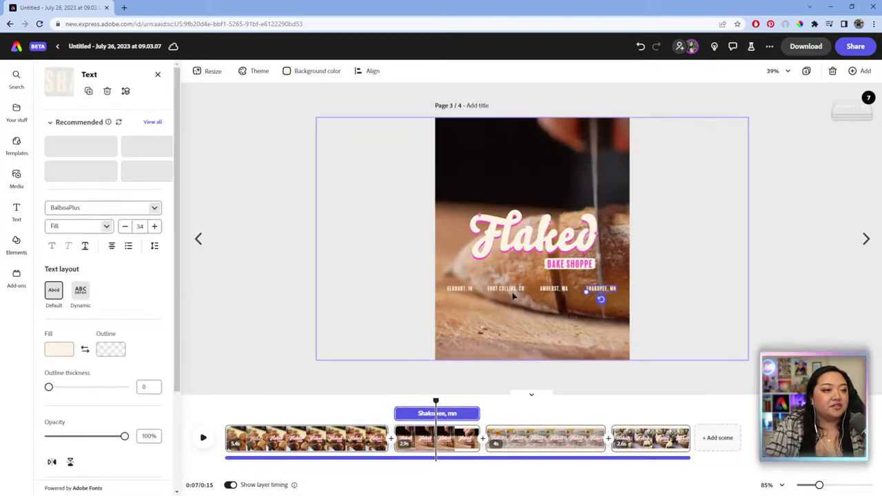
shift+click(555, 289)
shift+click(508, 289)
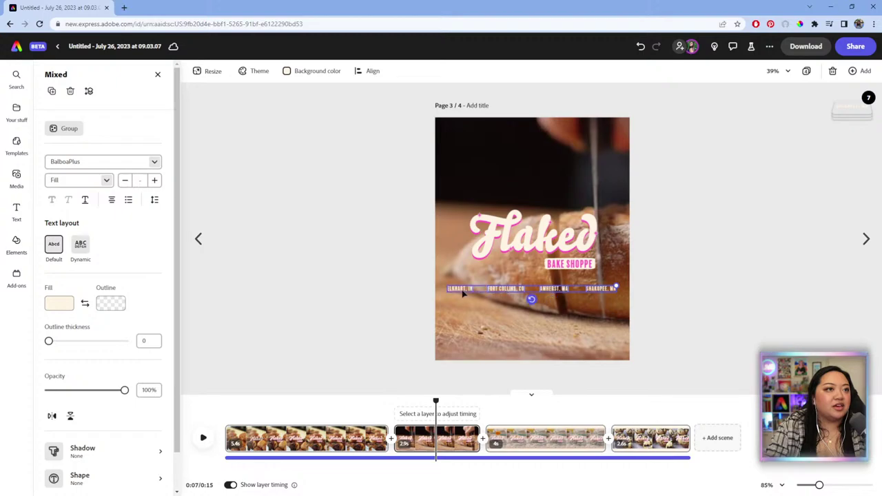
click(338, 314)
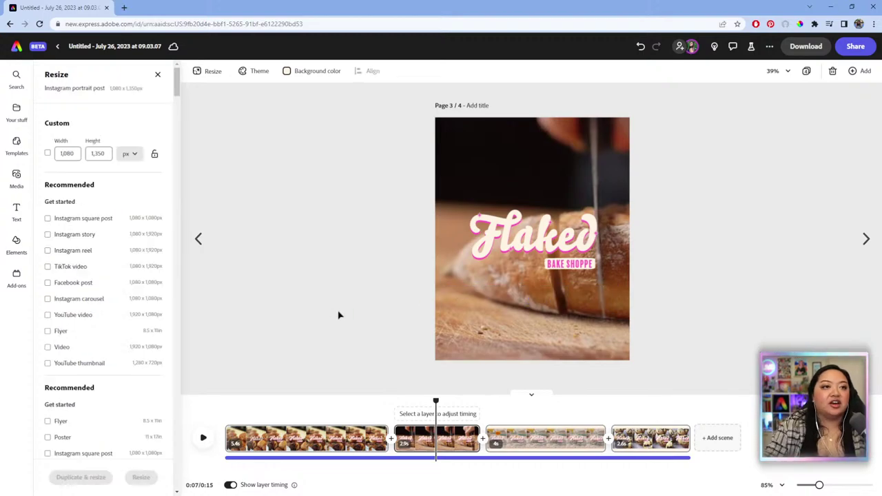
Shift the bread-slicing video slightly left within the portrait page and play it through to the flour scene.
click(601, 160)
drag(598, 161, 571, 159)
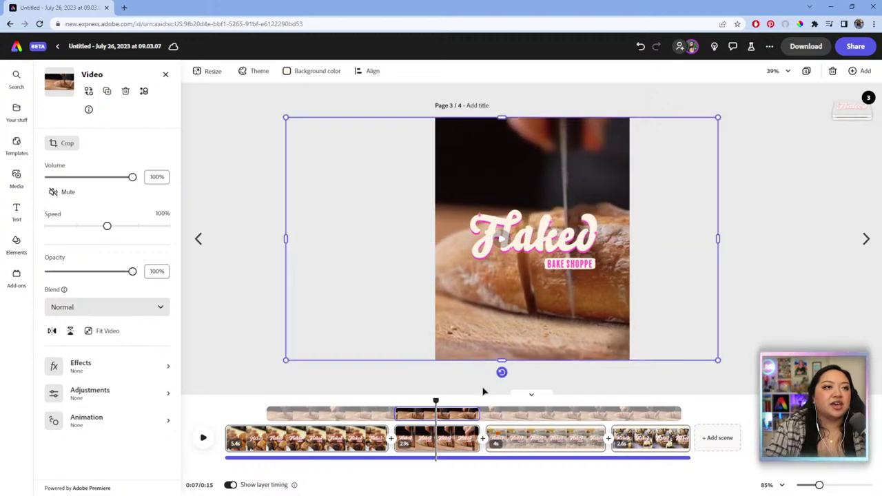
key(space)
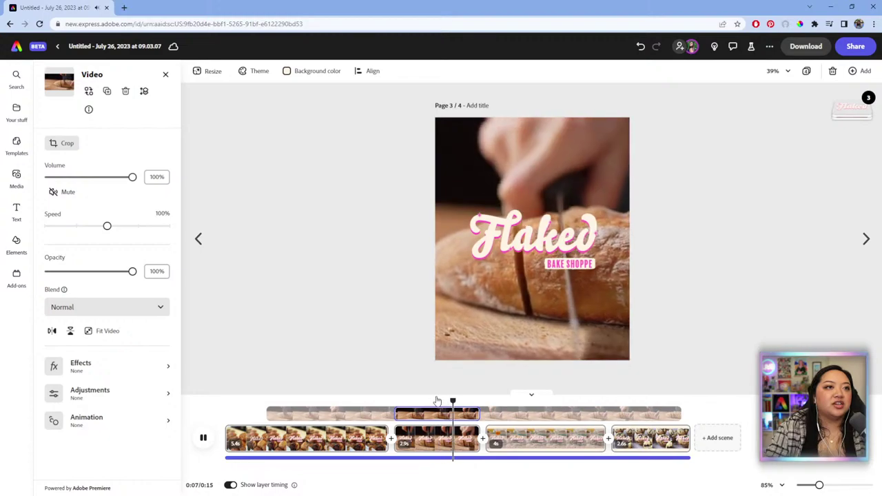
key(Escape)
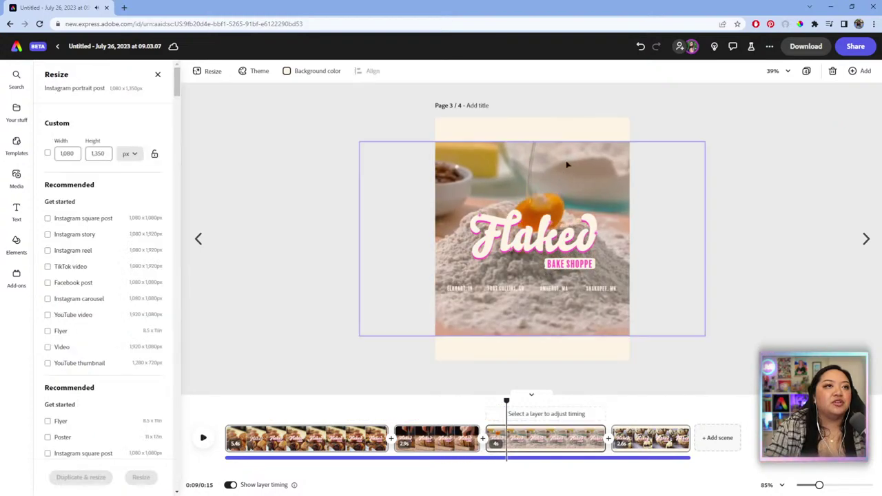
Make the egg-and-flour video fill the portrait page, nudge it slightly right, and play it into the muffin scene.
click(565, 166)
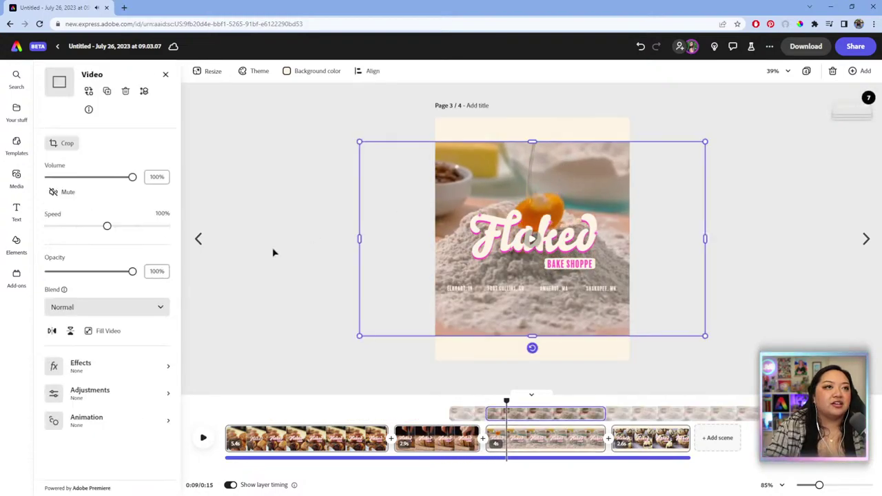
click(121, 334)
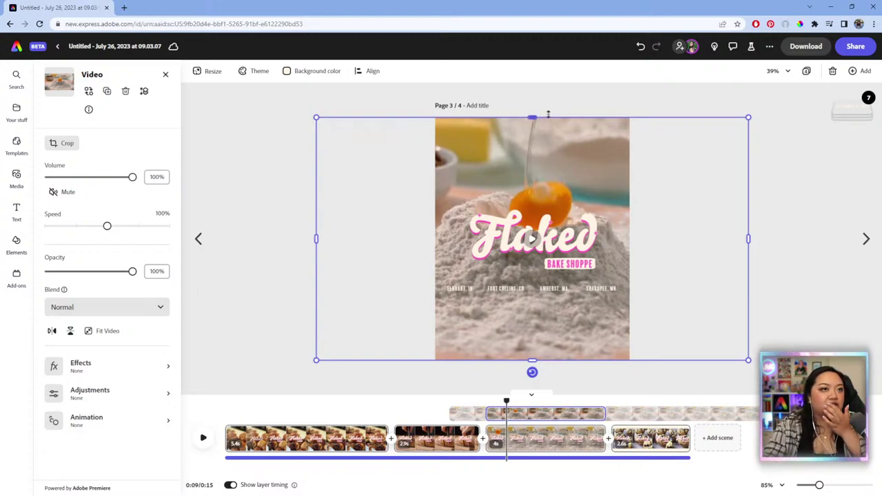
click(575, 178)
mouse_move(585, 180)
mouse_down()
mouse_move(566, 179)
mouse_move(600, 172)
mouse_move(593, 175)
mouse_up()
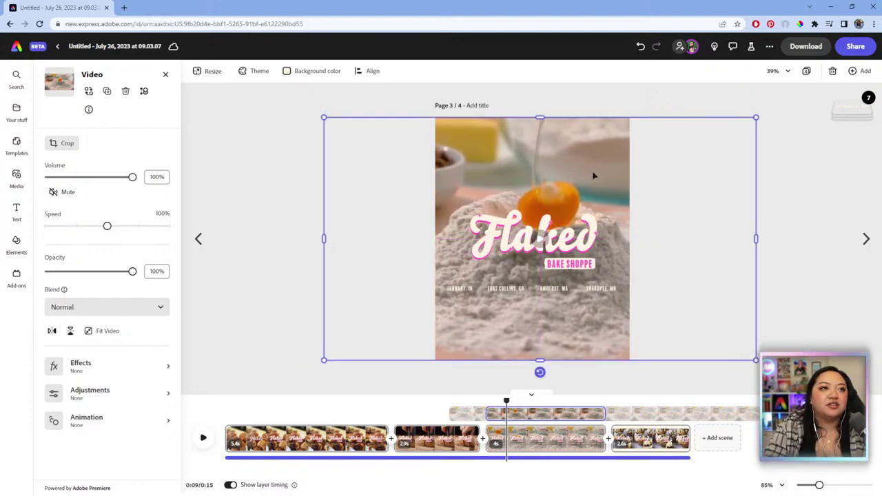
key(space)
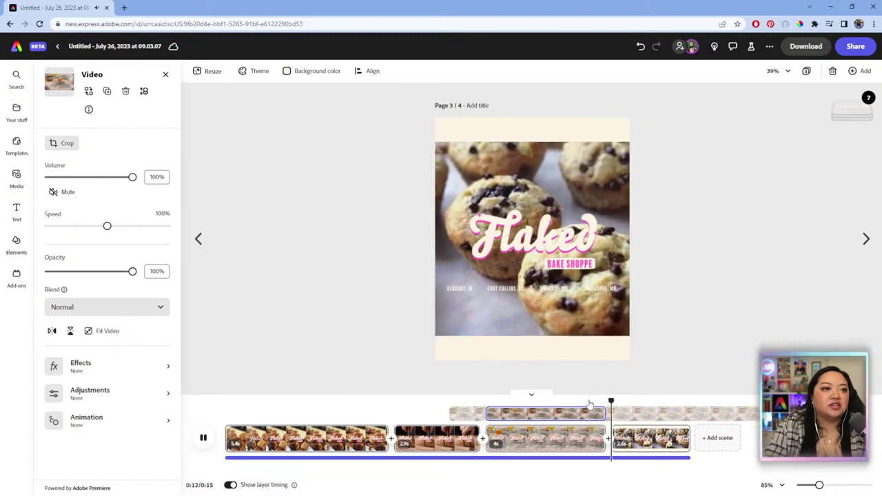
Make the muffin video in the last scene fill the portrait page.
click(659, 434)
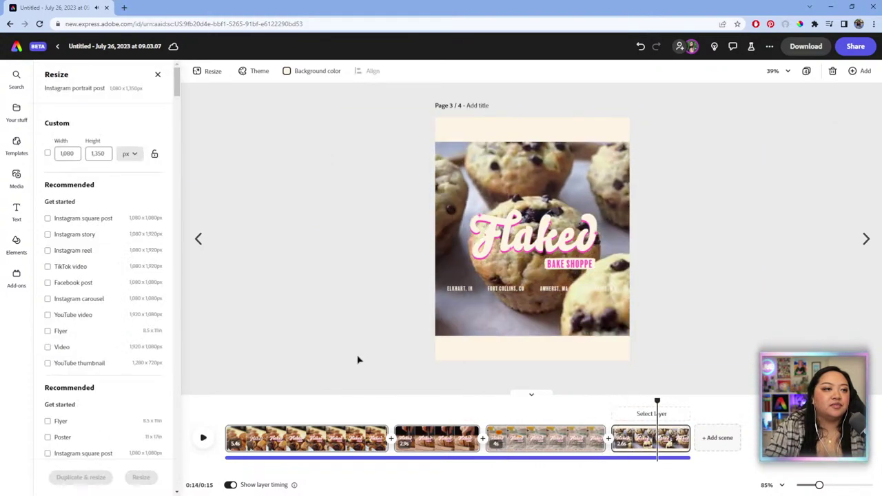
click(539, 314)
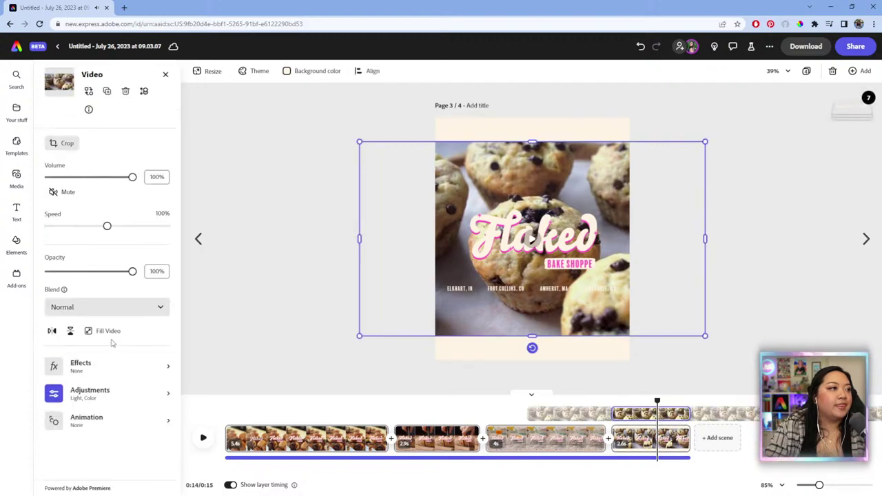
click(108, 332)
Delete the four city text labels from the portrait page's muffin scene.
click(456, 289)
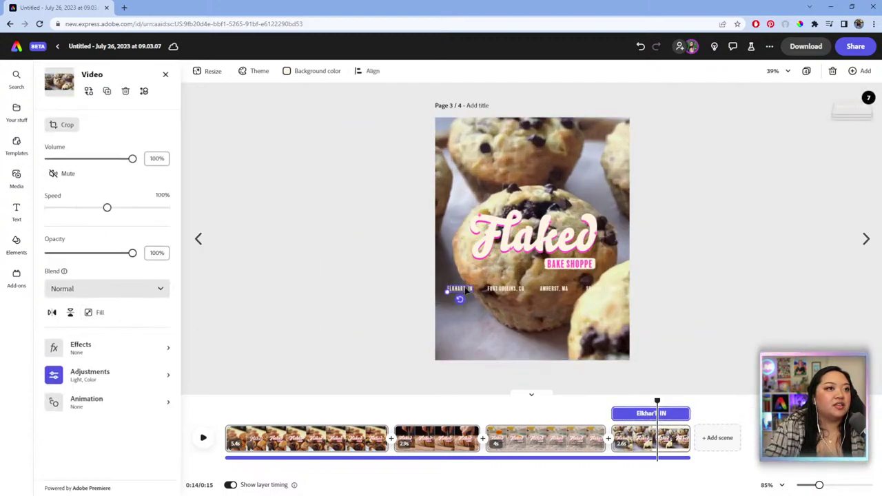
shift+click(505, 288)
shift+click(553, 289)
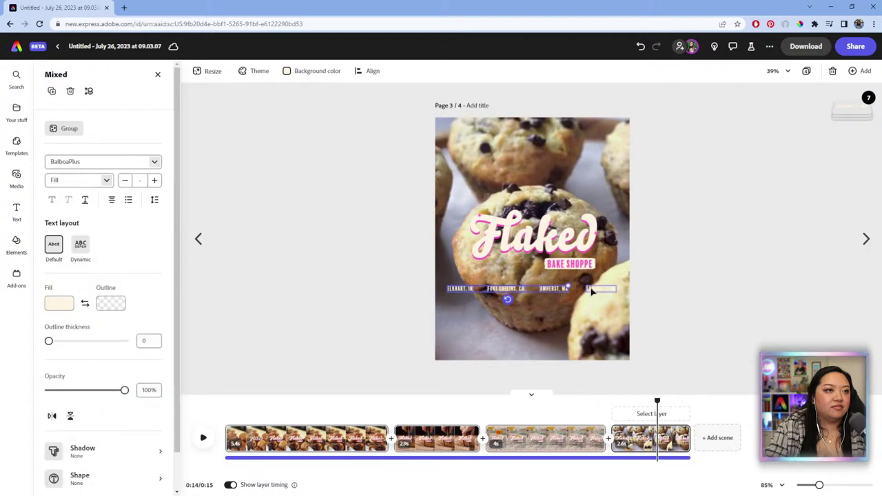
shift+click(597, 289)
key(Escape)
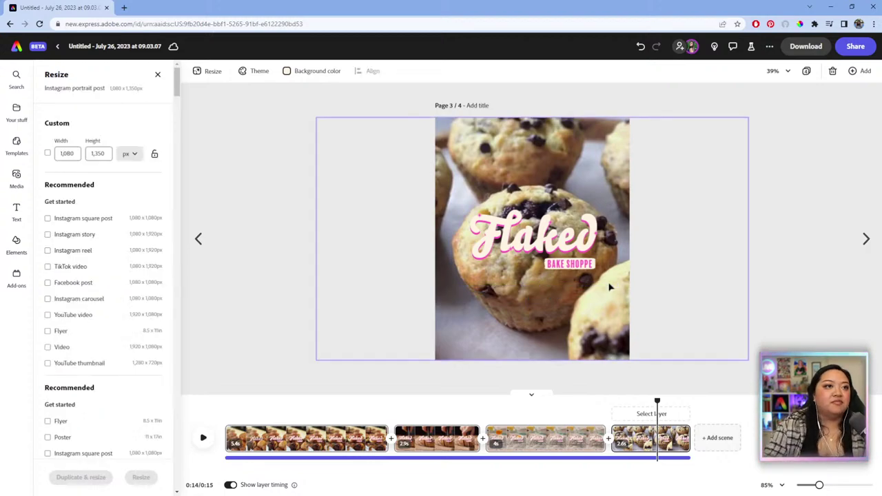
Return to the egg-and-flour scene of the portrait page and delete its four city text labels.
click(542, 411)
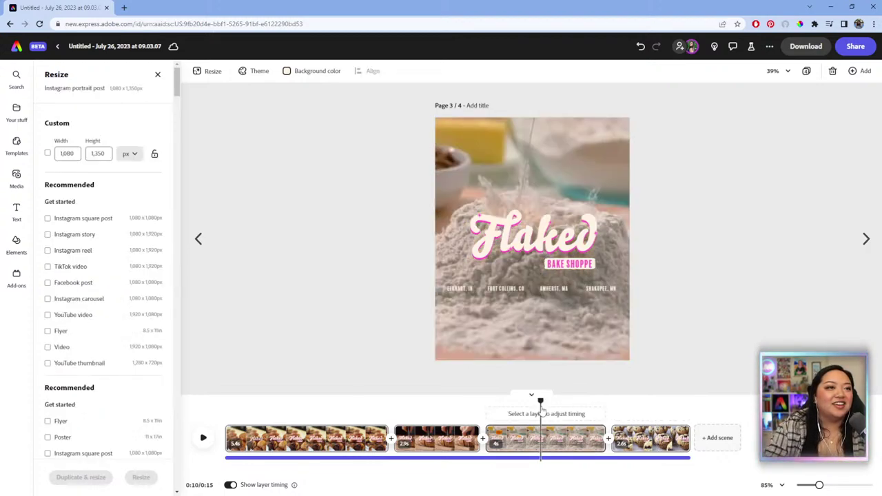
click(600, 289)
click(599, 288)
shift+click(559, 291)
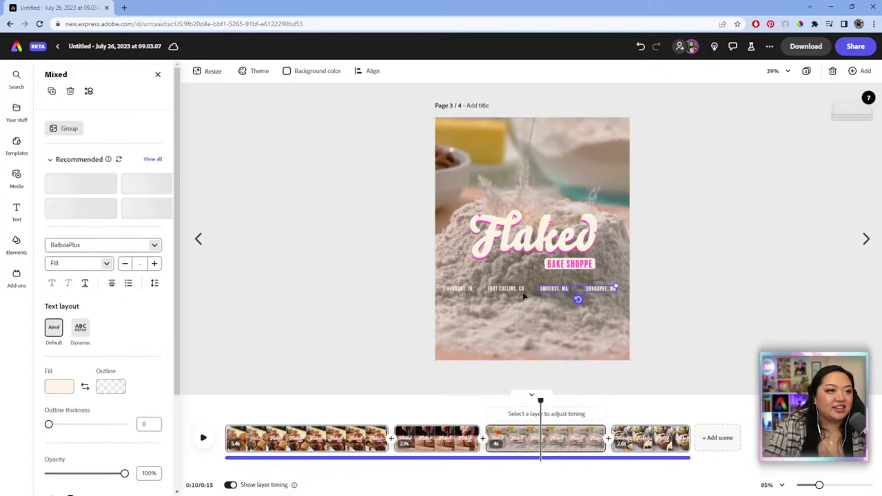
shift+click(510, 295)
key(Escape)
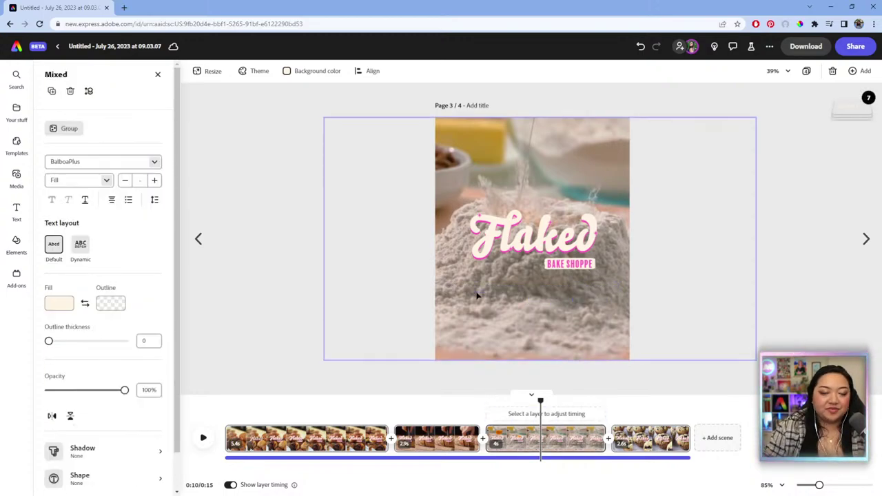
Delete the four city text labels below the Flaked logo in the first scene of page 3.
click(339, 414)
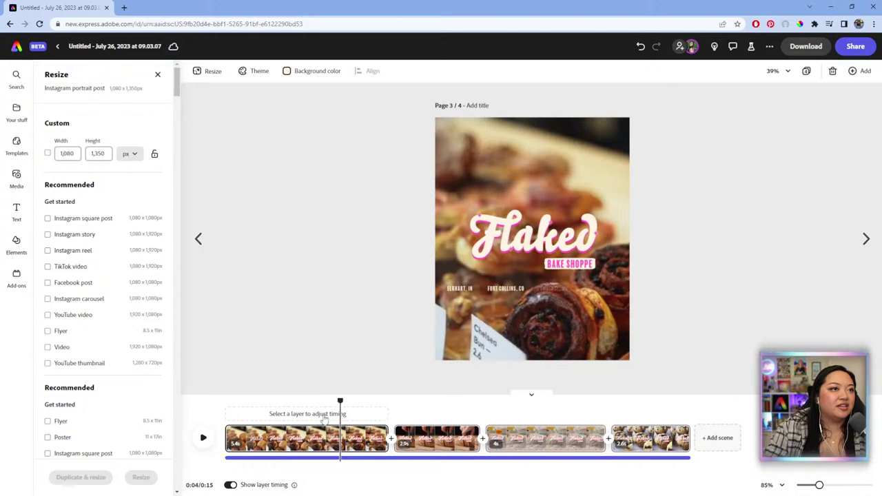
click(270, 401)
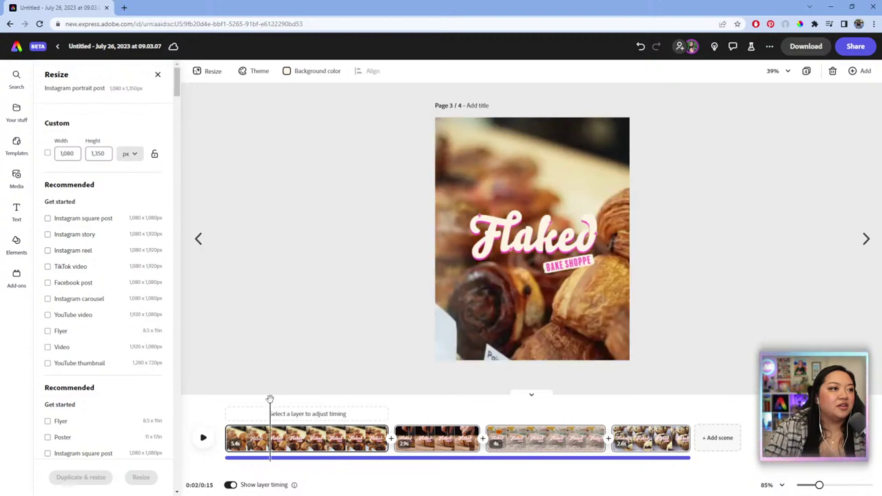
drag(269, 399, 381, 401)
click(569, 292)
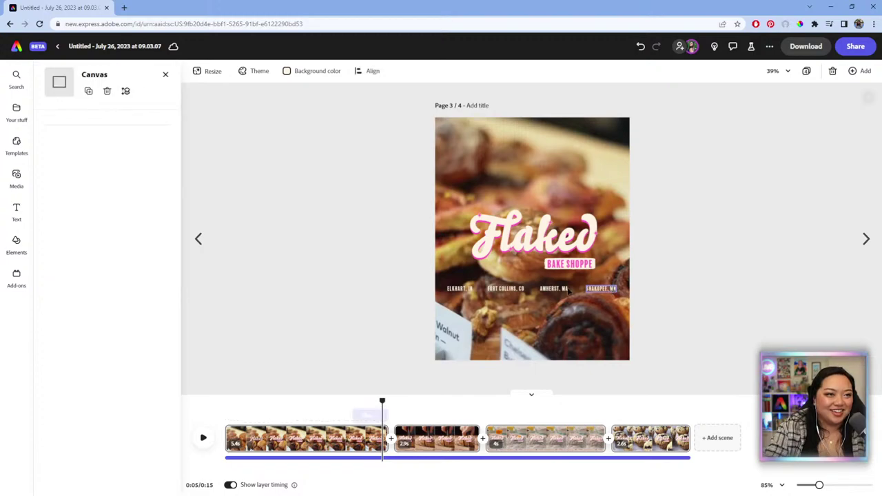
click(601, 288)
click(544, 289)
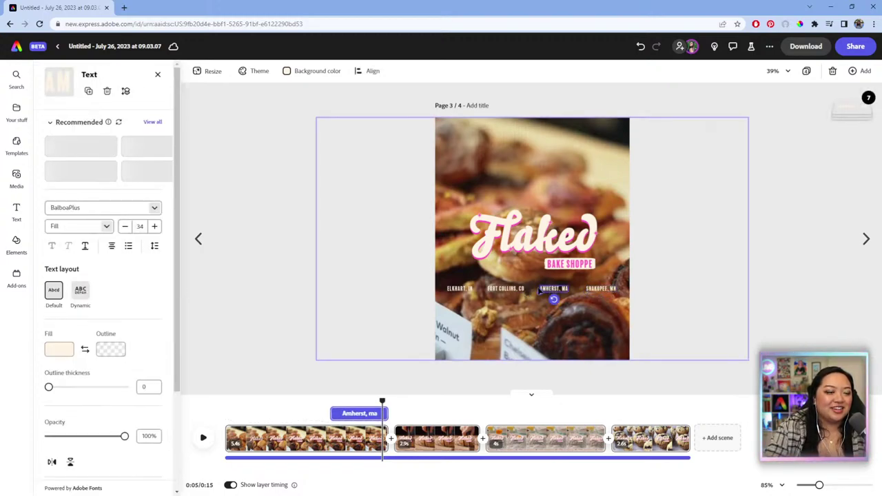
shift+click(601, 288)
shift+click(507, 288)
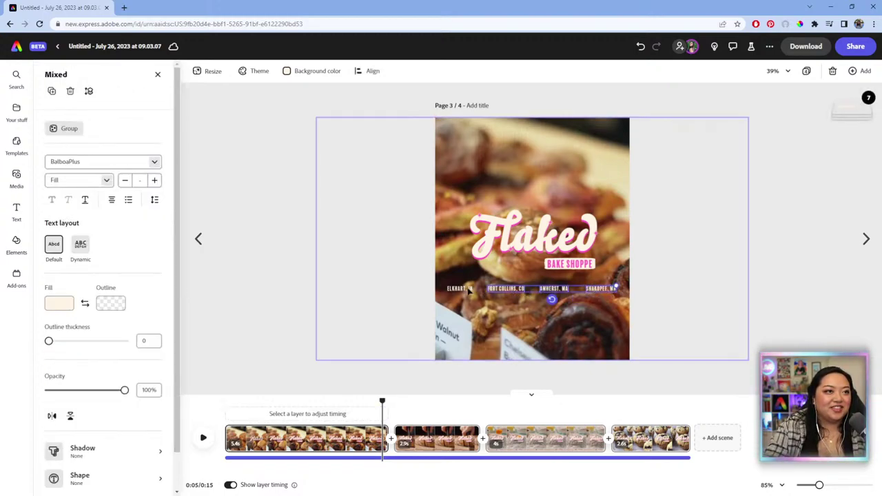
shift+click(459, 290)
key(Delete)
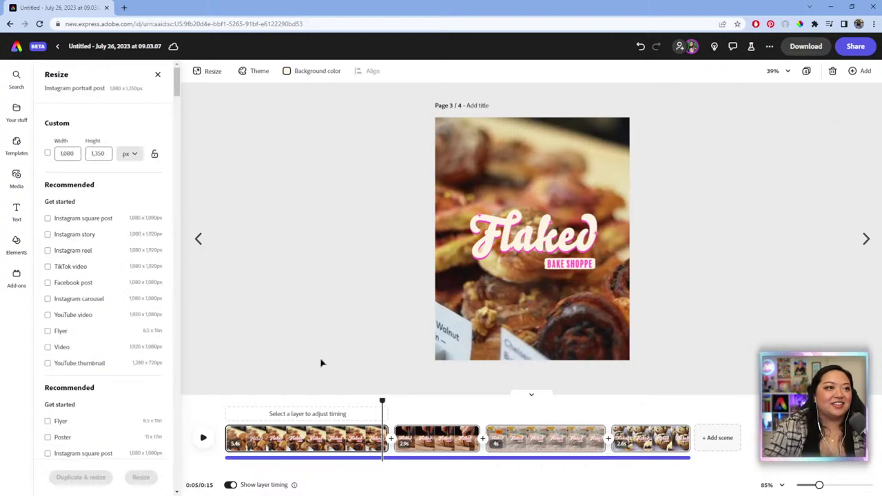
Play the page 3 video from the start to review all four scenes, and return to the beginning.
click(241, 400)
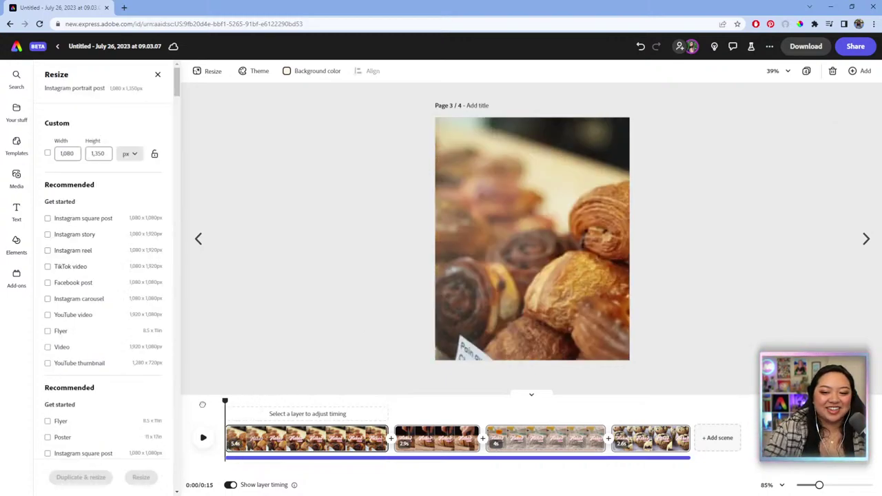
drag(202, 404, 180, 402)
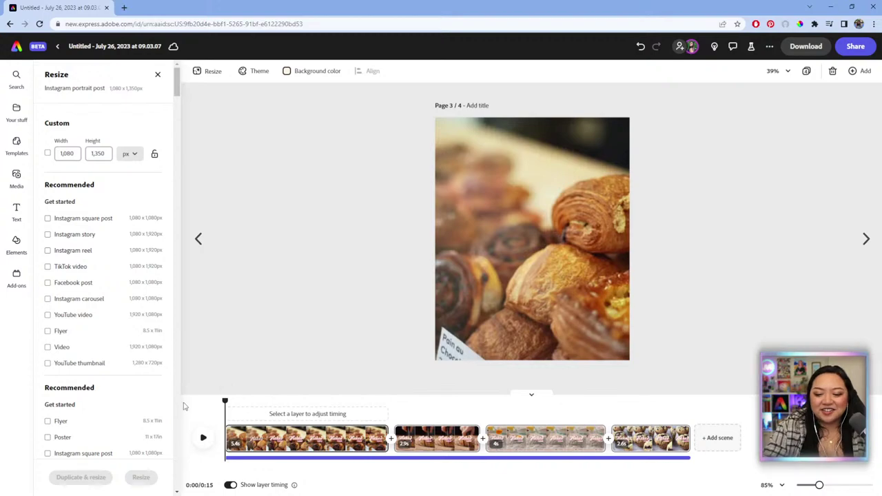
click(203, 437)
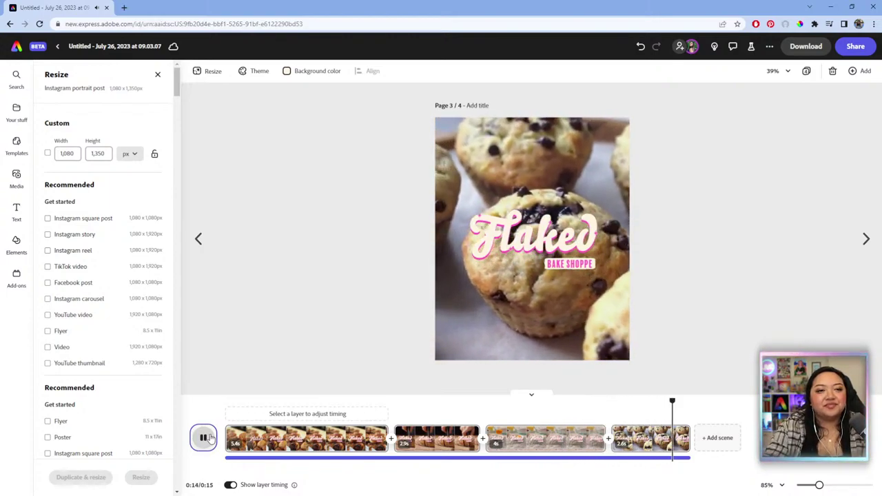
drag(258, 409, 184, 418)
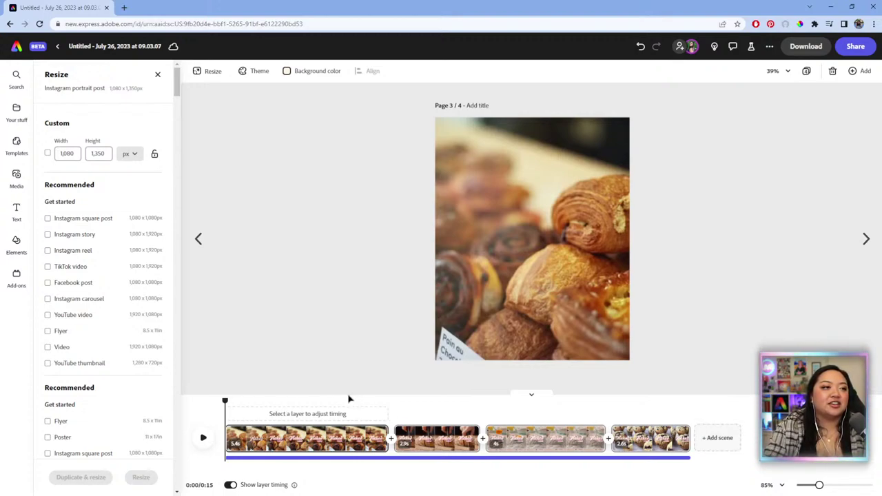
drag(309, 402, 225, 404)
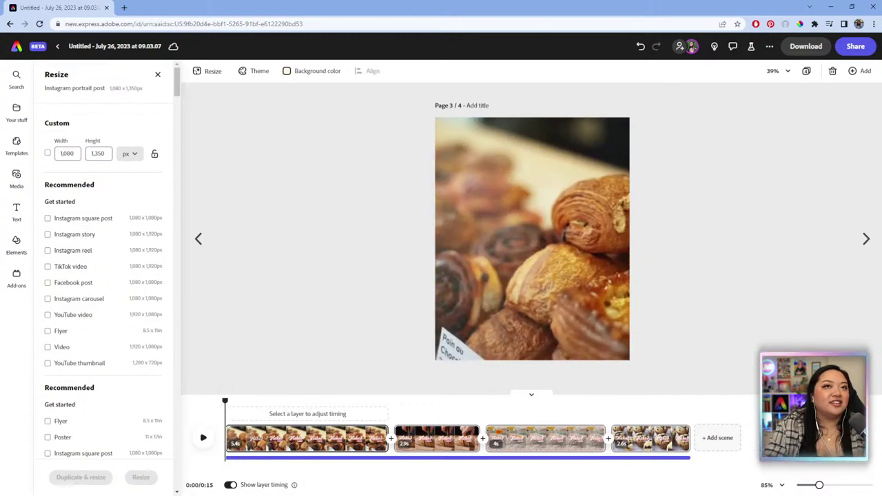
Add a blank page after page 4 and open it for editing.
click(806, 71)
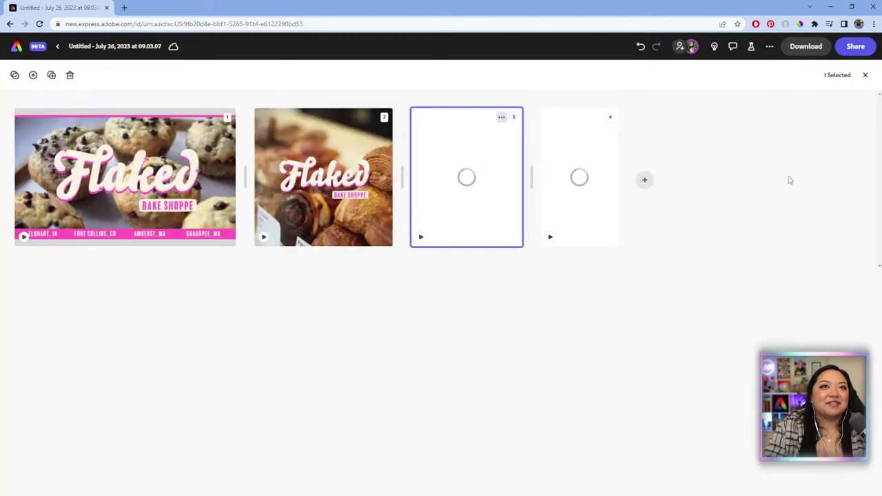
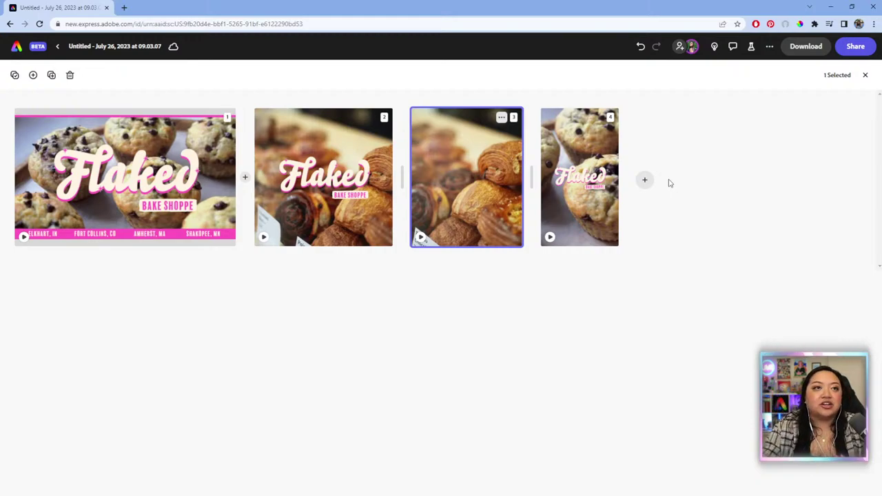
click(644, 180)
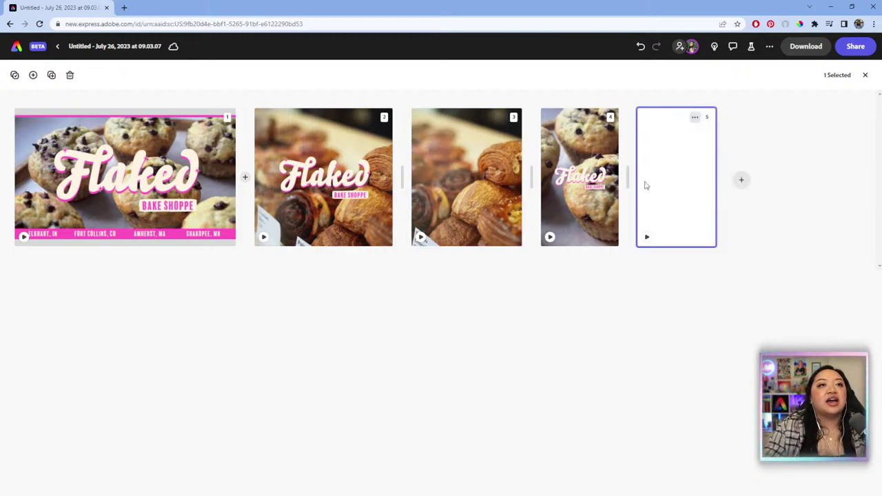
double_click(683, 181)
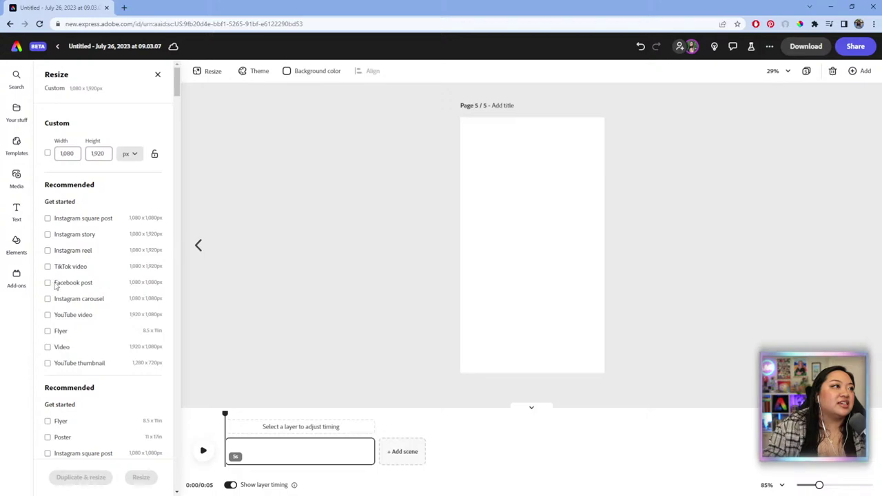
Resize the blank page 5 to the Instagram portrait post format, 1,080 x 1,350 px.
scroll(69, 238, down, 2)
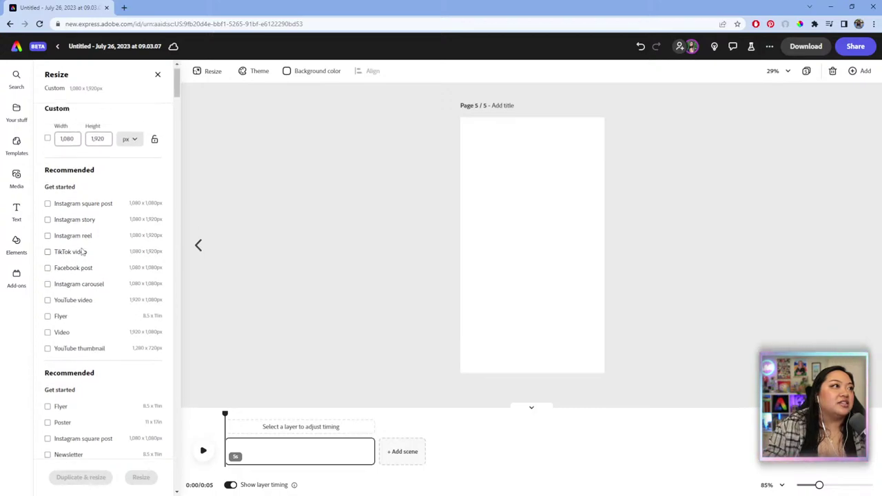
scroll(79, 206, up, 2)
scroll(101, 266, down, 15)
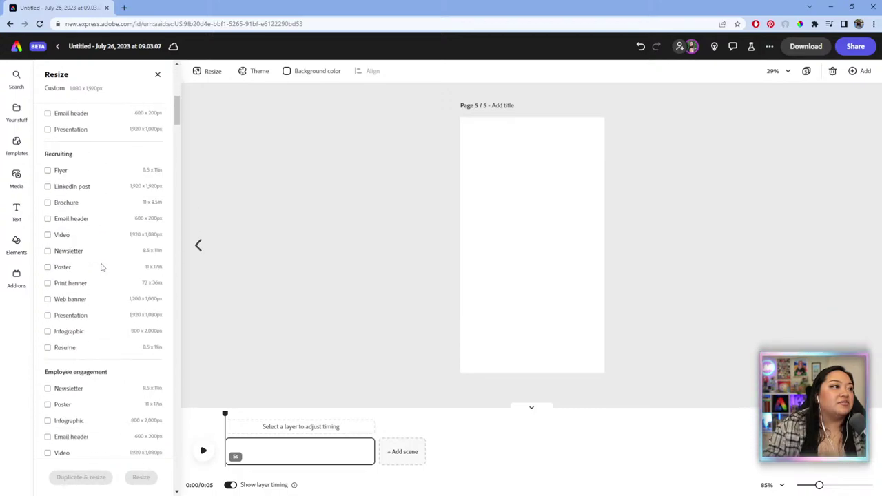
scroll(102, 267, down, 15)
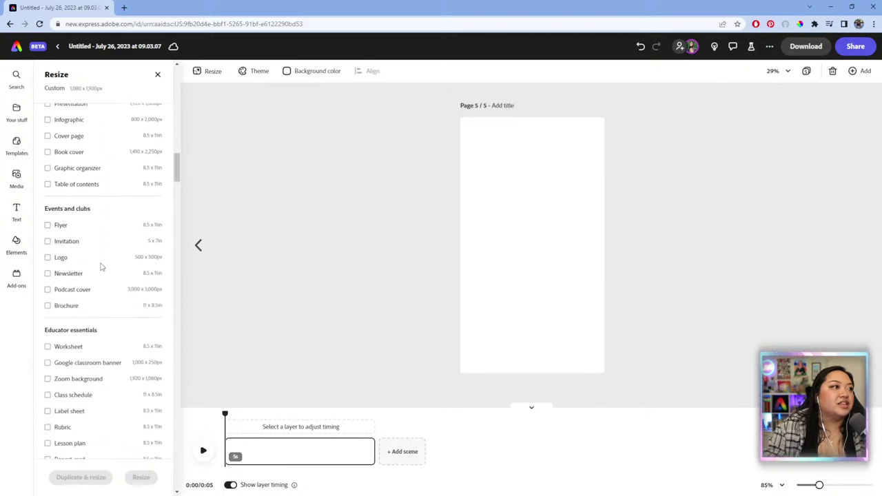
scroll(101, 267, down, 10)
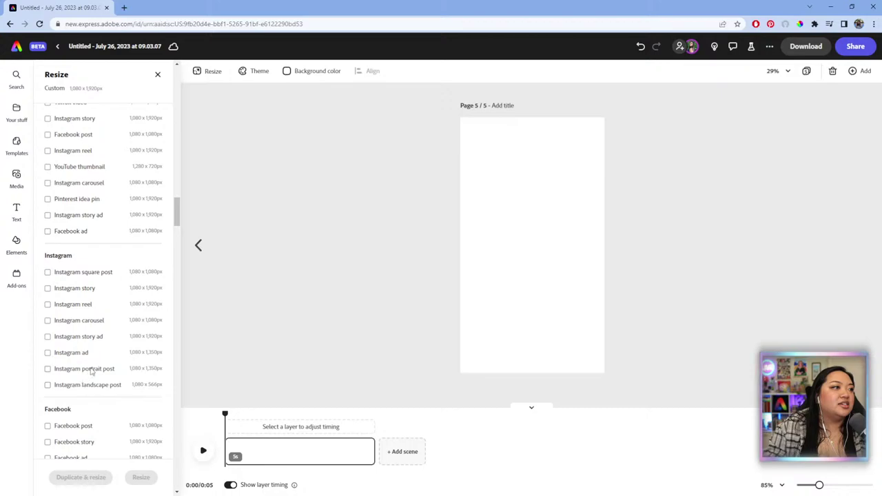
click(92, 369)
click(147, 479)
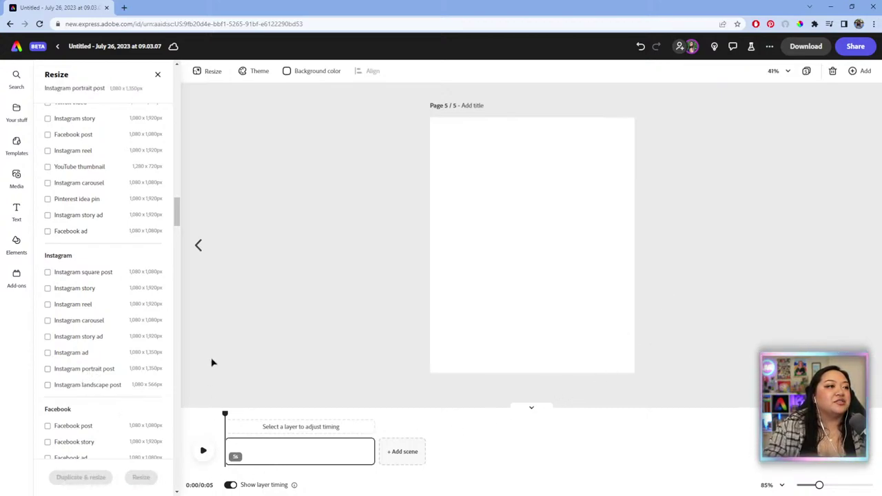
Copy the Flaked logo and Bake Shoppe text from page 4 onto page 5 and center them on the canvas.
click(197, 245)
click(558, 256)
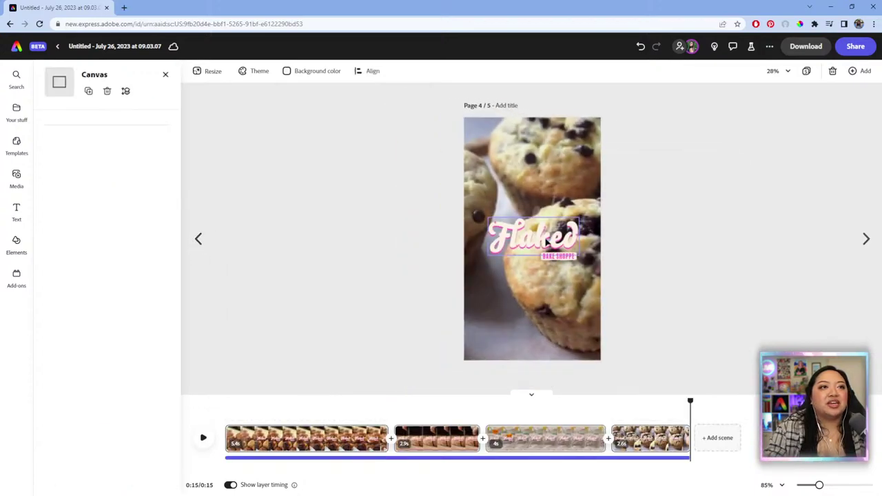
key(Escape)
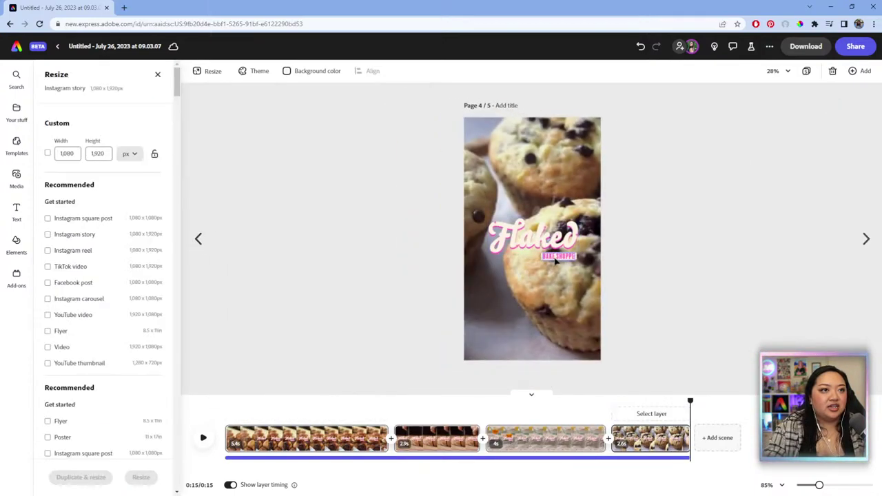
click(556, 260)
shift+click(564, 245)
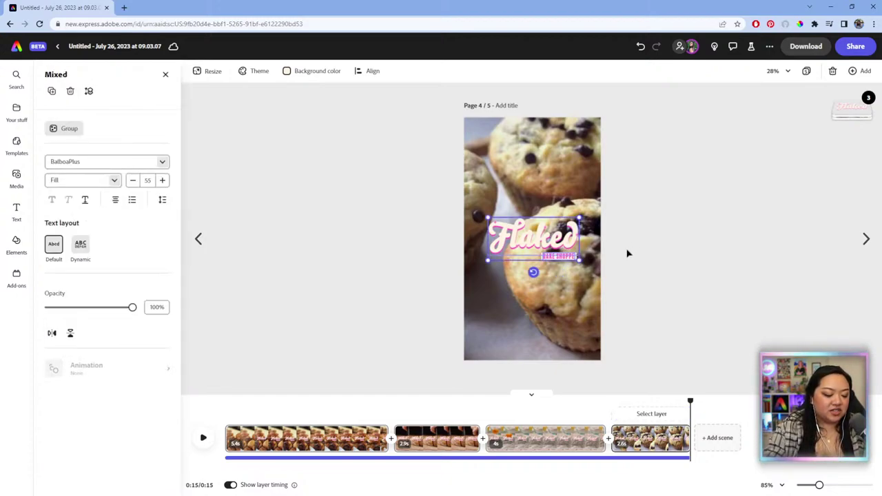
click(866, 238)
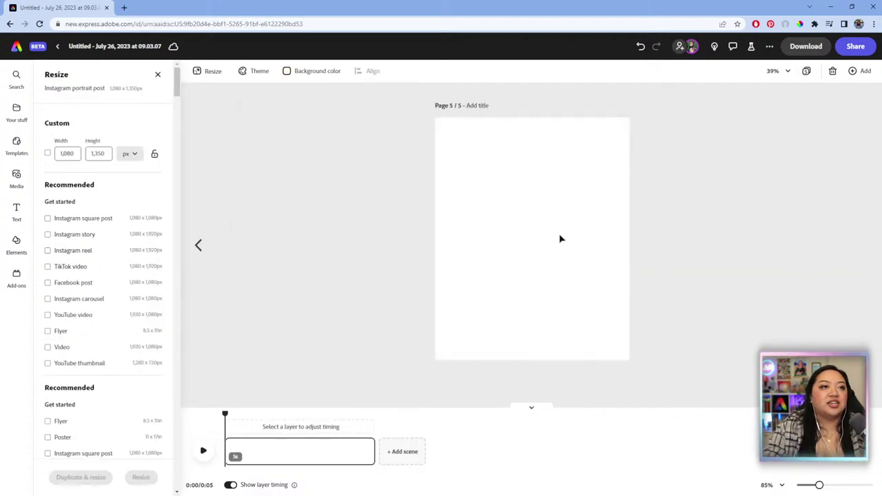
key(ctrl+v)
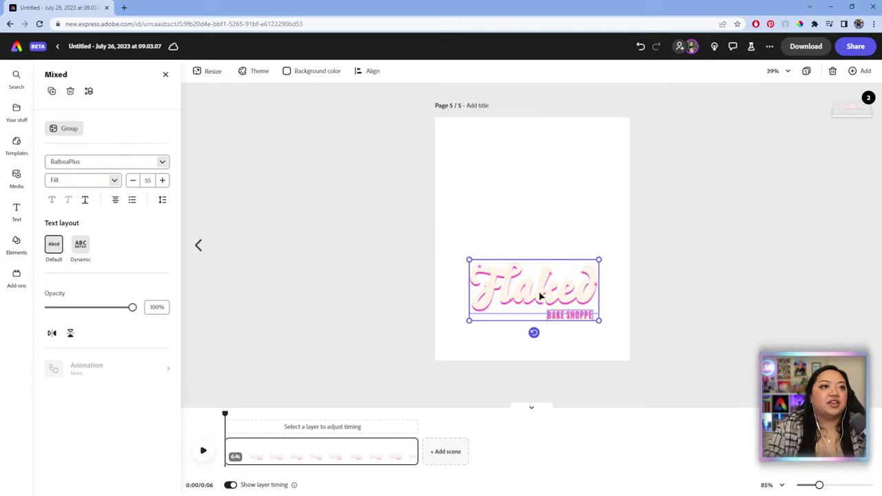
drag(538, 296, 538, 241)
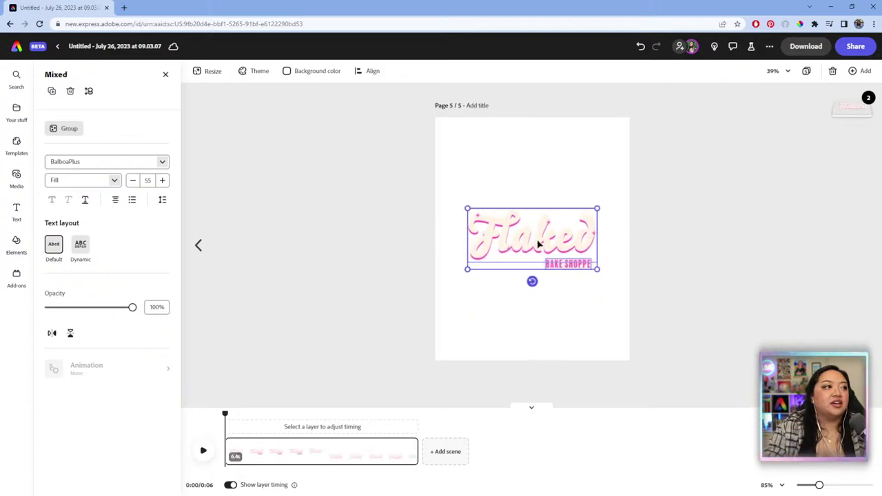
click(658, 303)
click(551, 243)
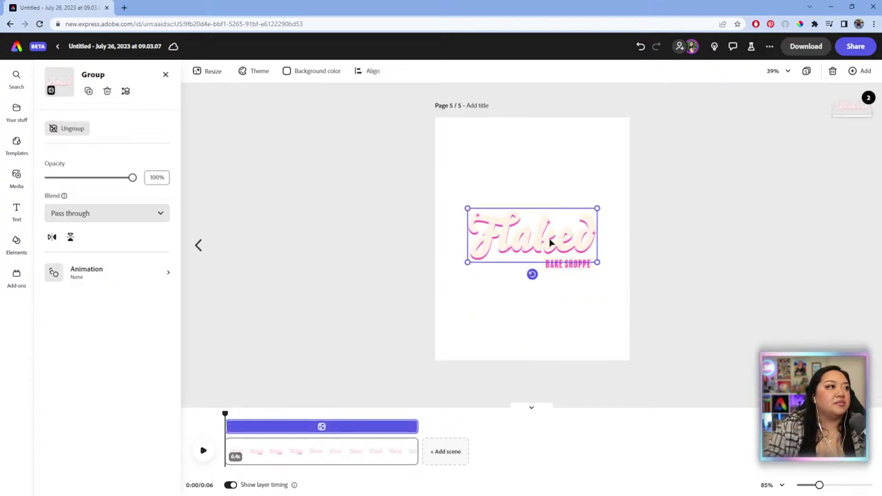
click(569, 265)
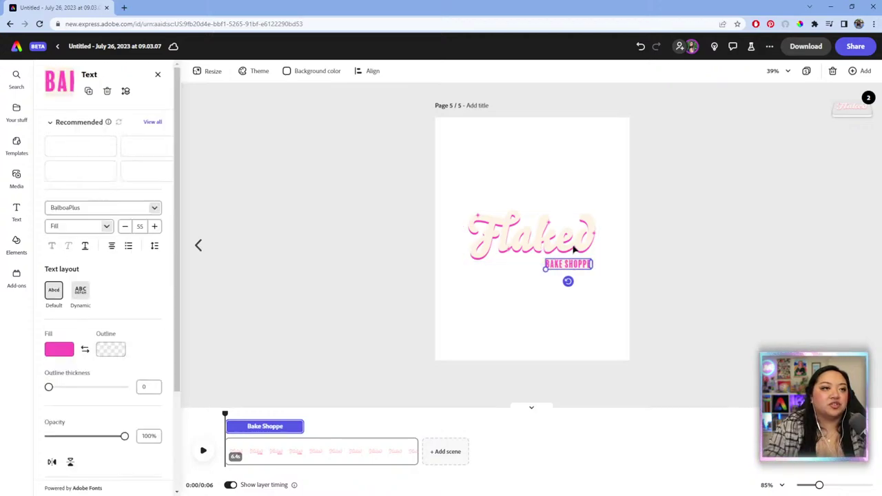
click(573, 249)
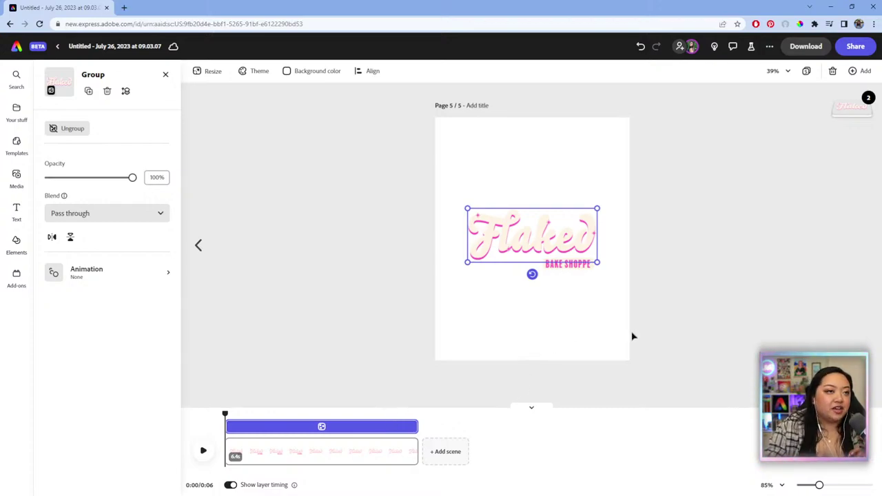
click(589, 336)
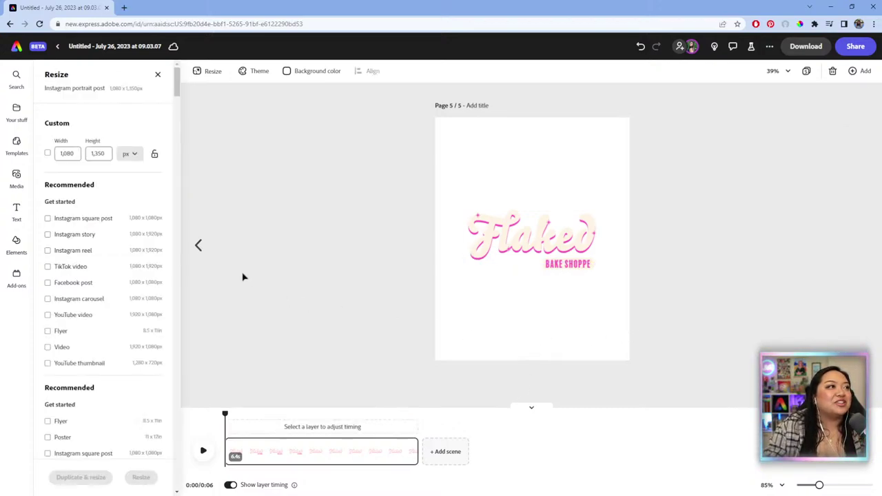
Search the stock photos for "pastries".
click(17, 176)
click(56, 74)
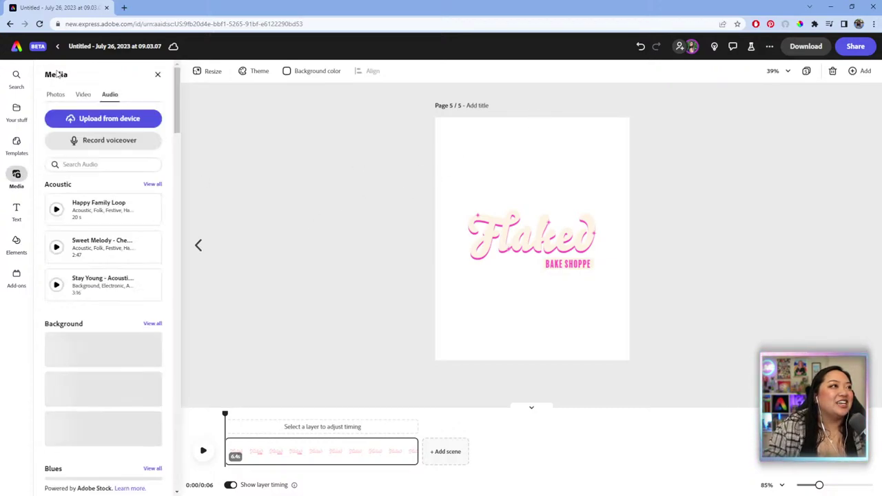
click(55, 95)
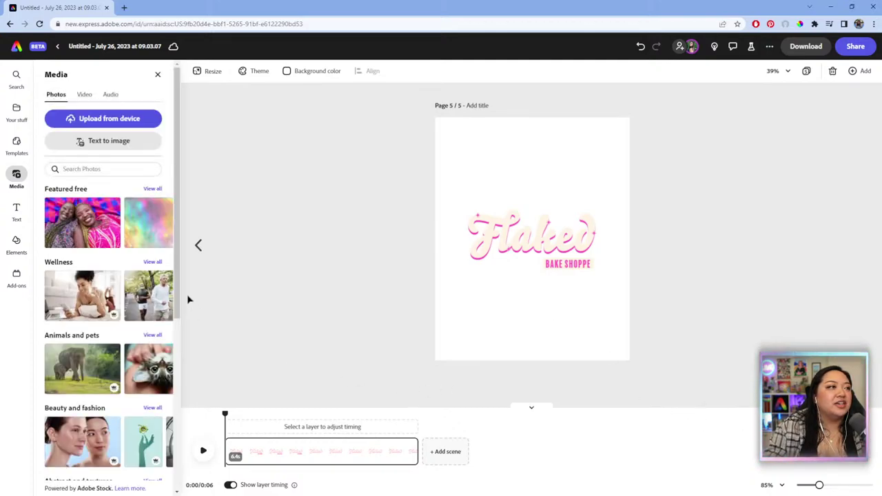
click(85, 169)
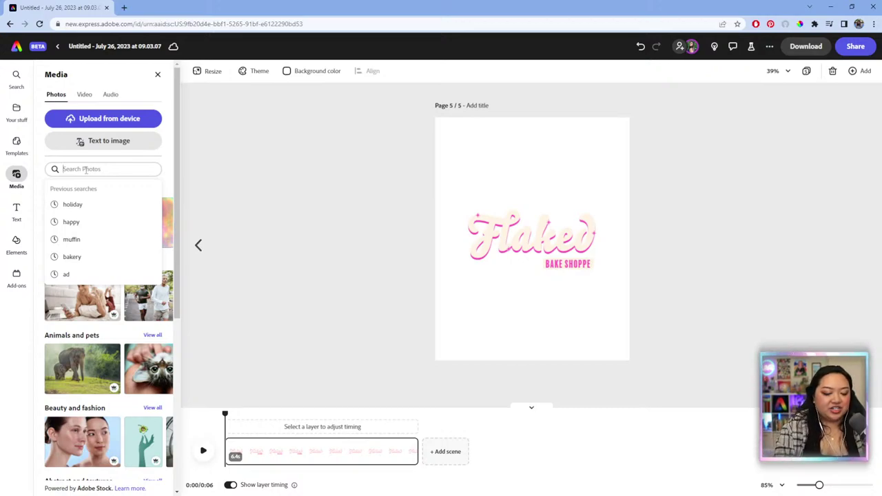
text(h)
key(BackSpace)
text(past)
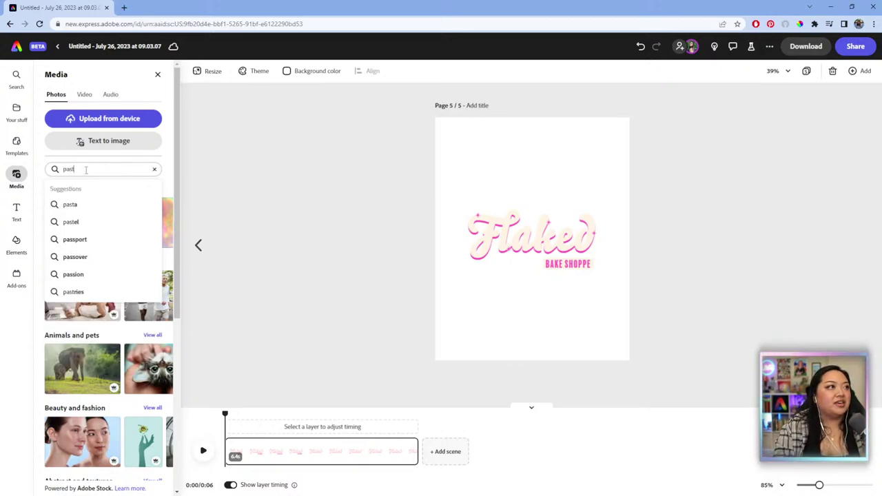
text(ries)
key(Return)
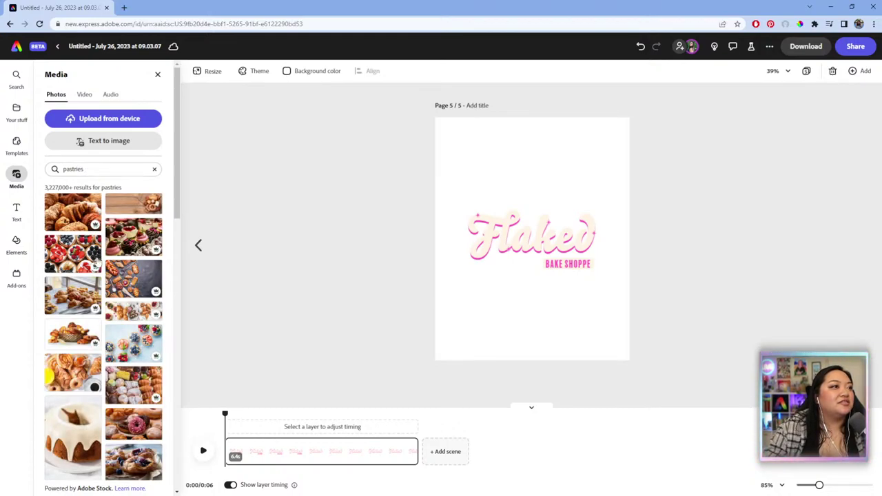
Add the stock photo of assorted pastries on a wooden board to page 5 and set it as the page background.
scroll(101, 301, down, 3)
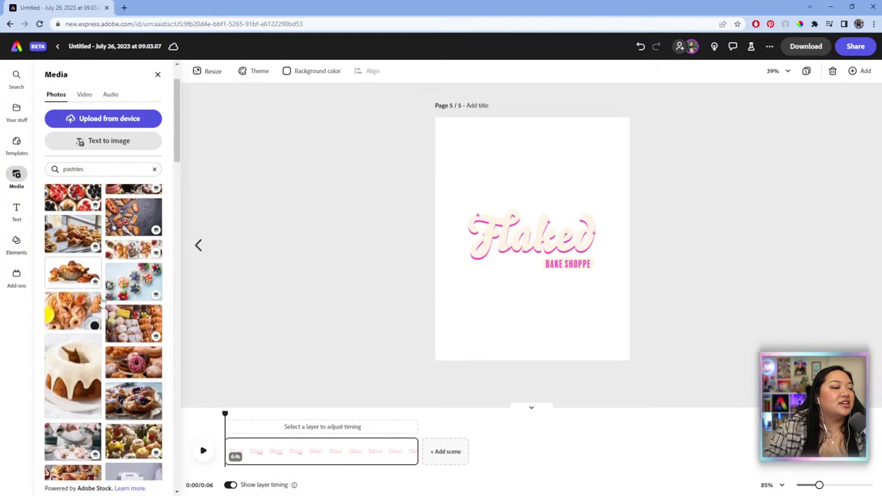
scroll(101, 300, down, 1)
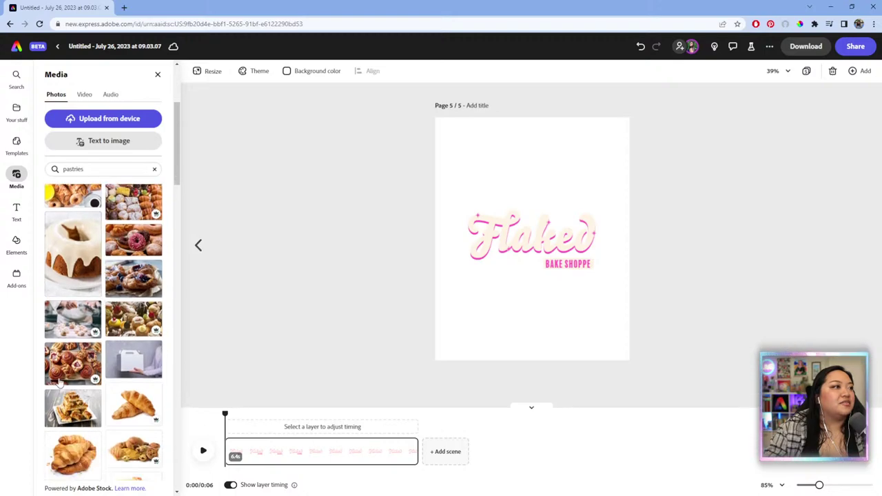
click(77, 363)
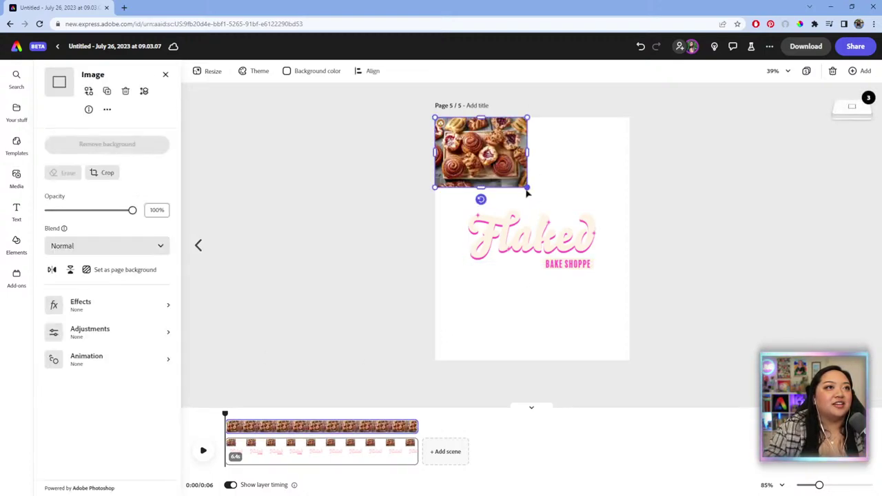
click(124, 271)
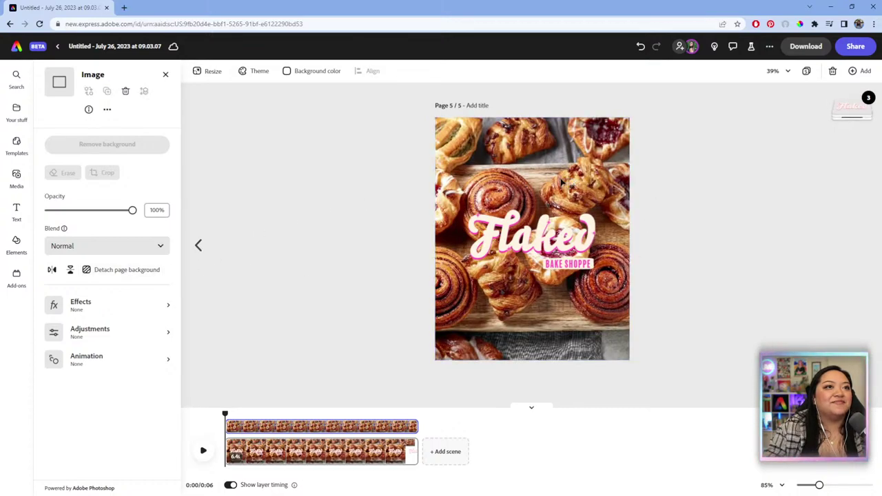
Shift the background pastry photo slightly to the left within the page 5 frame.
click(565, 183)
double_click(567, 182)
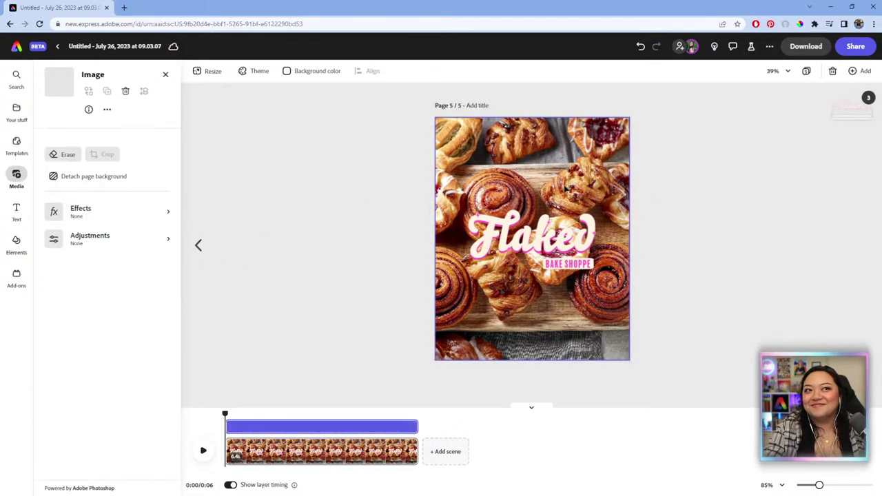
drag(567, 181, 566, 184)
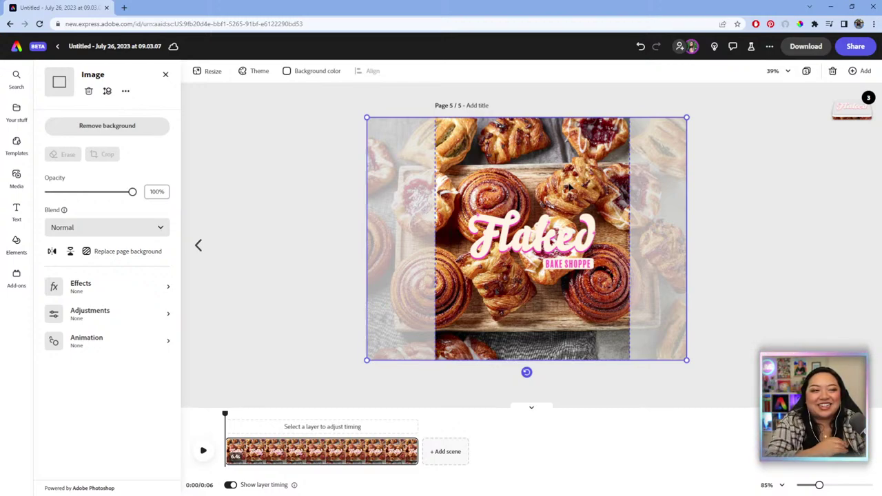
click(750, 181)
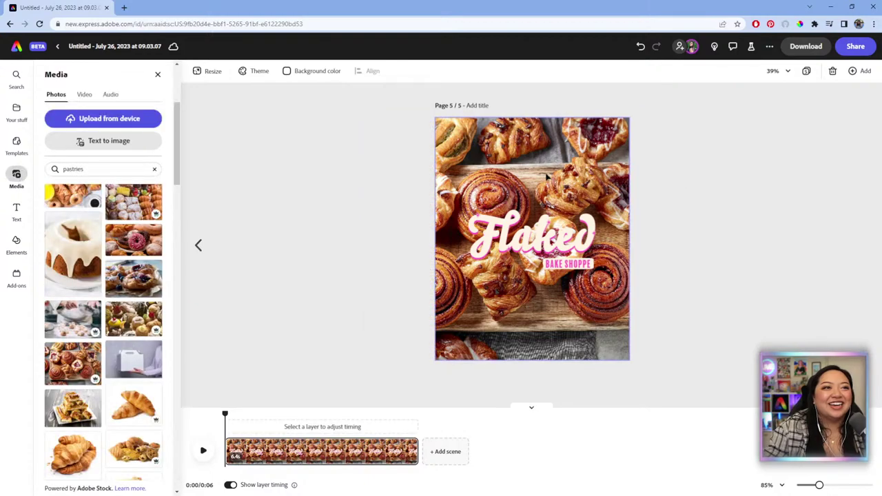
Move the Flaked logo up on the page, keeping it horizontally centered, and place the Bake Shoppe text directly beneath it.
click(547, 237)
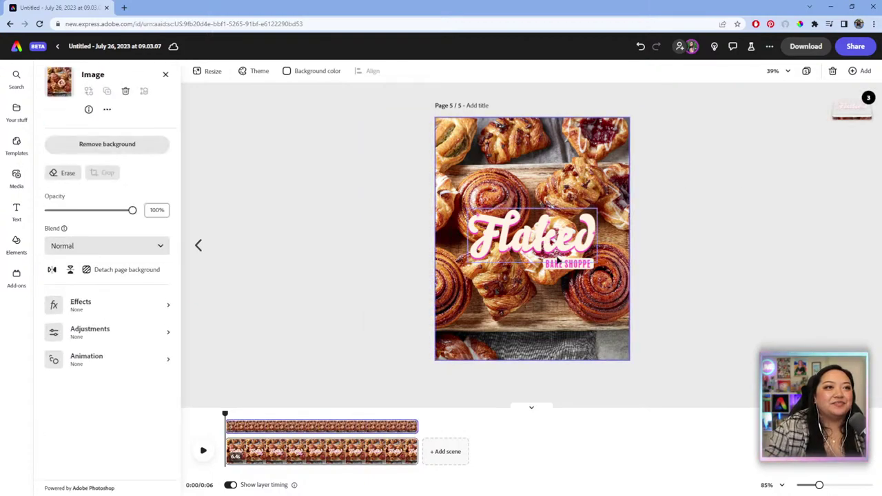
drag(559, 260, 565, 215)
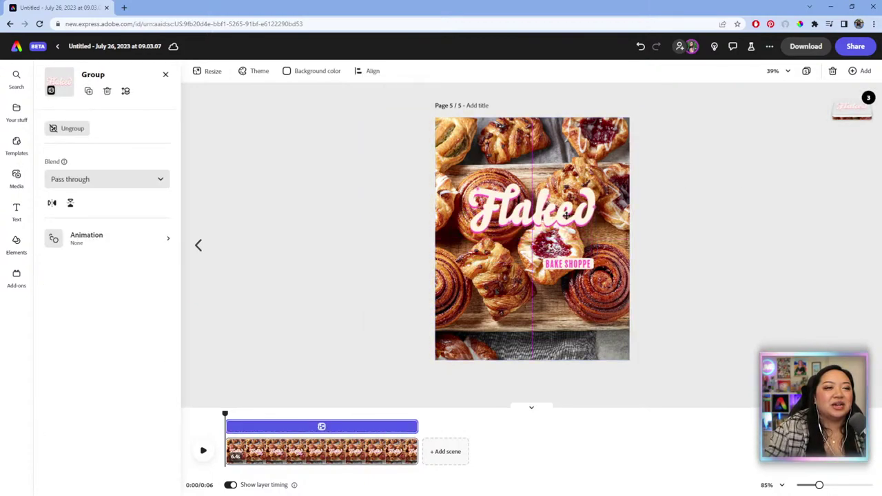
click(568, 264)
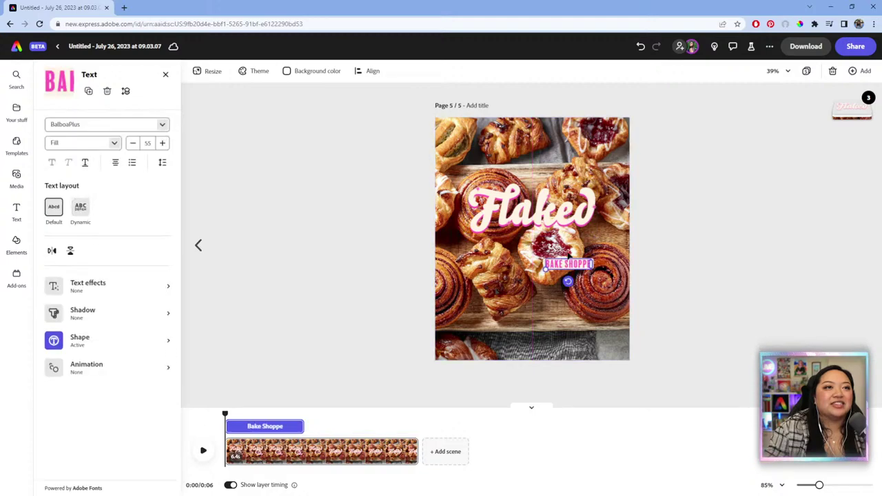
drag(567, 264, 568, 241)
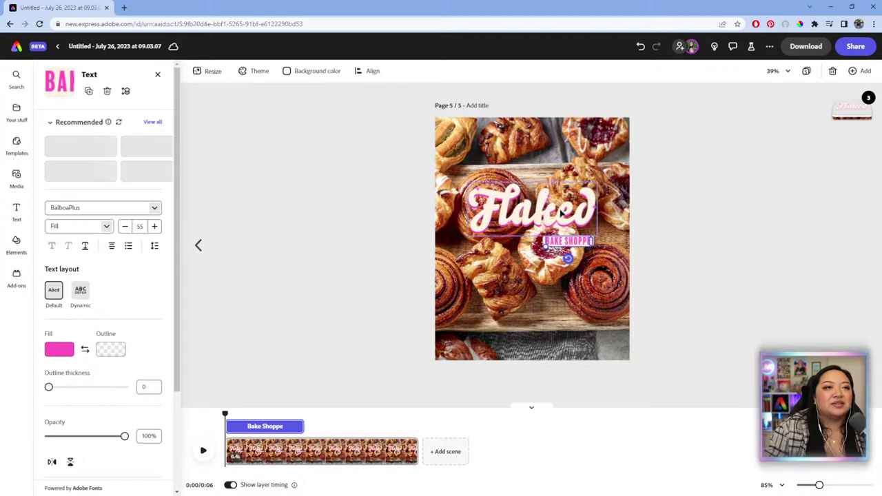
click(564, 209)
drag(563, 210, 561, 211)
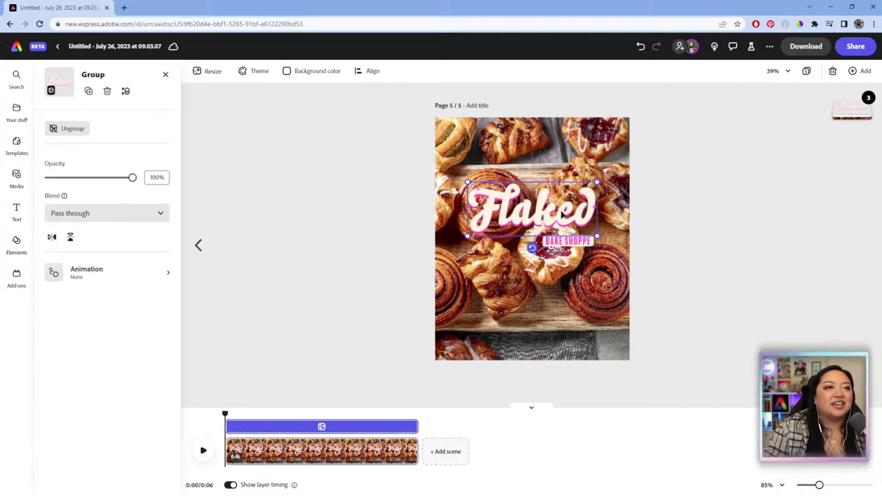
click(565, 242)
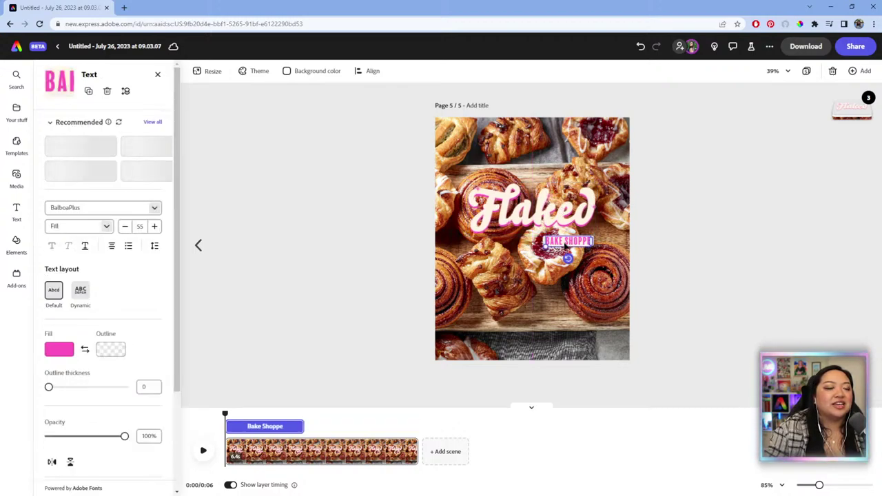
click(686, 224)
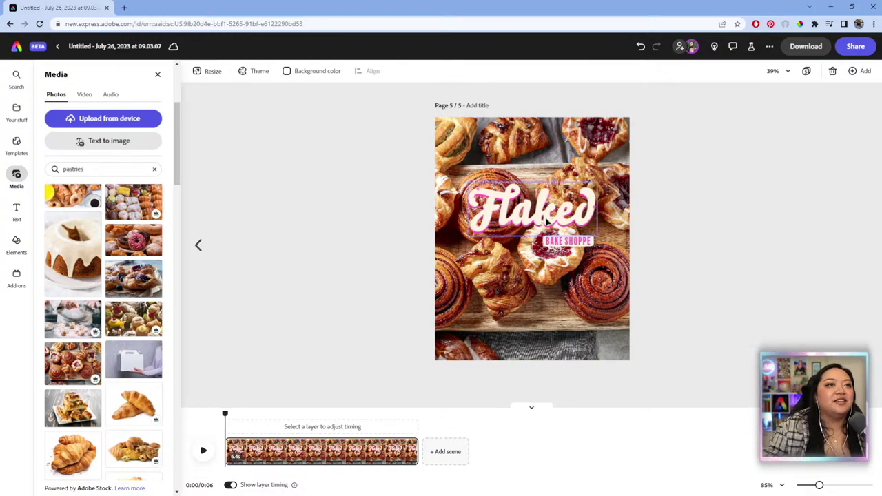
Lower the Flaked logo and the Bake Shoppe text slightly toward the middle of the page, keeping the text under the logo.
click(549, 219)
click(566, 246)
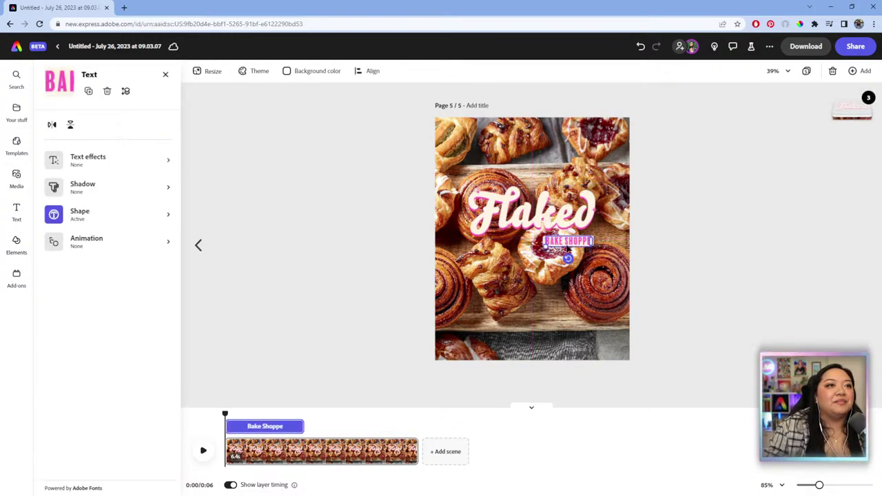
drag(566, 246, 567, 243)
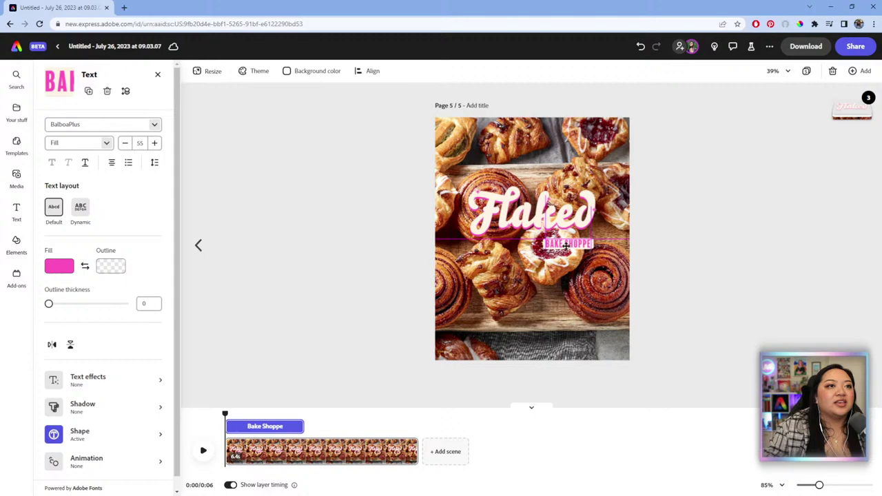
click(664, 242)
click(597, 165)
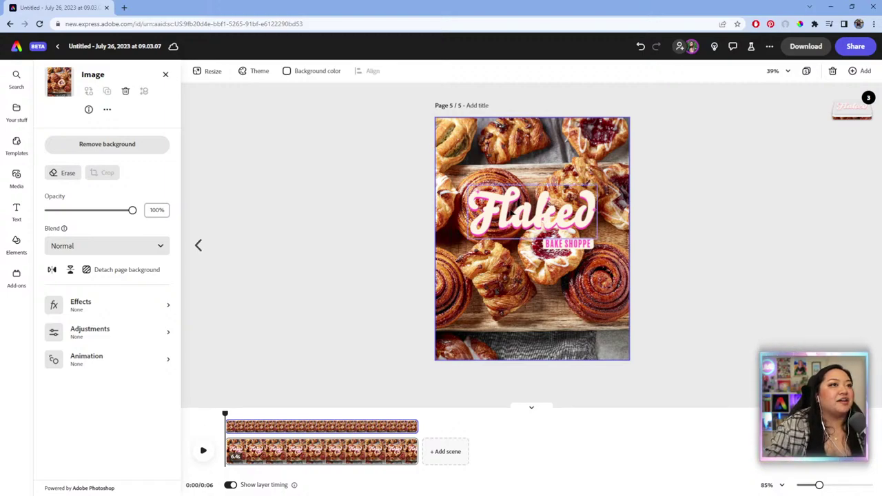
click(505, 216)
click(528, 252)
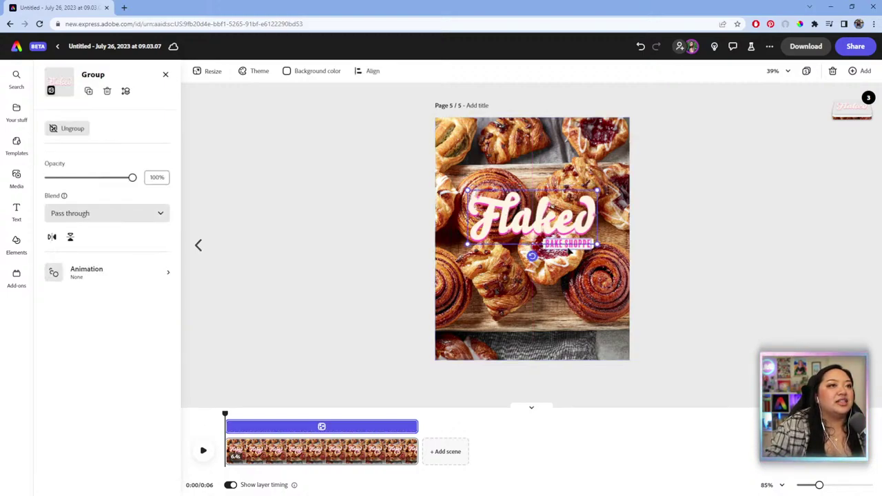
click(567, 248)
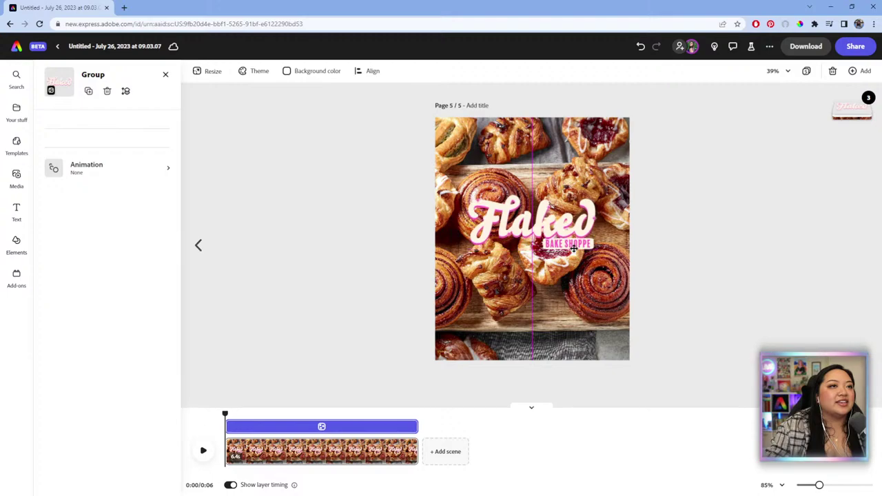
click(698, 248)
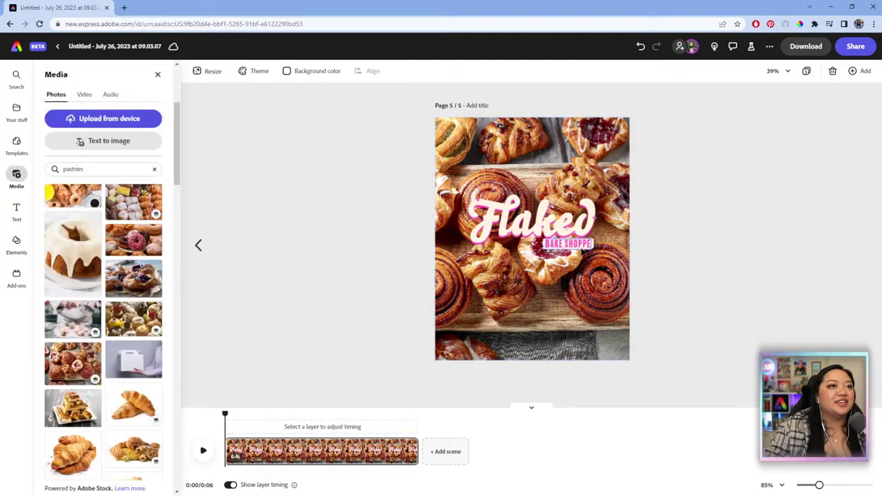
drag(581, 247, 581, 254)
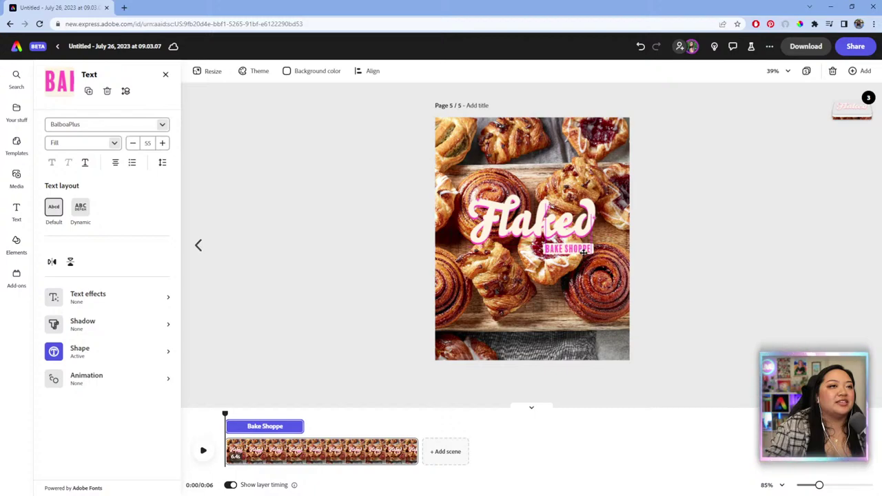
Adjust the background photo to contrast -76, brightness -26, highlights -67 and shadows 48.
click(17, 178)
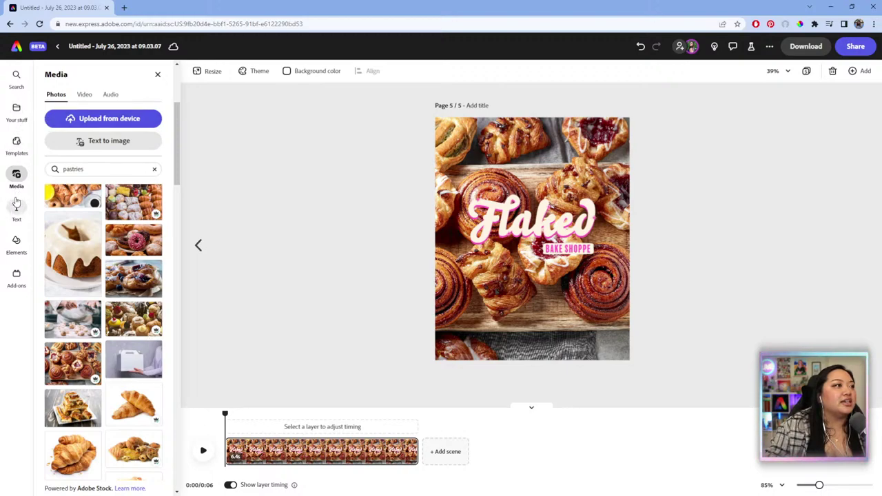
click(133, 240)
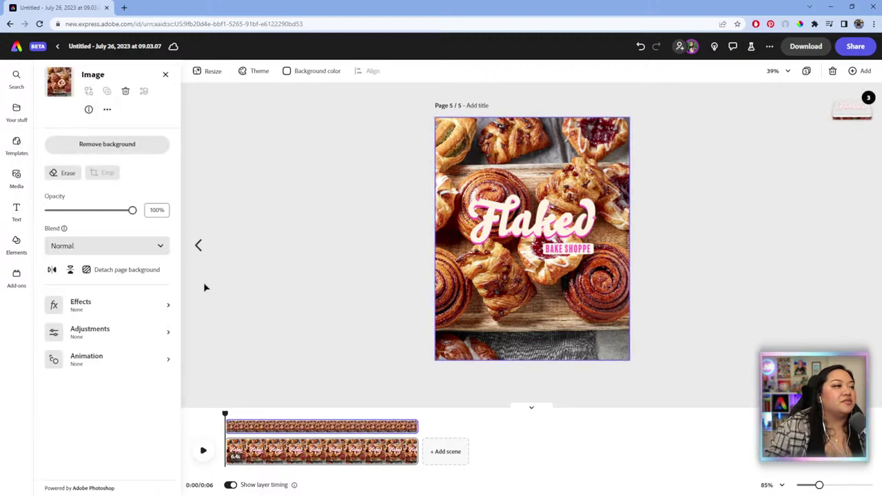
click(127, 340)
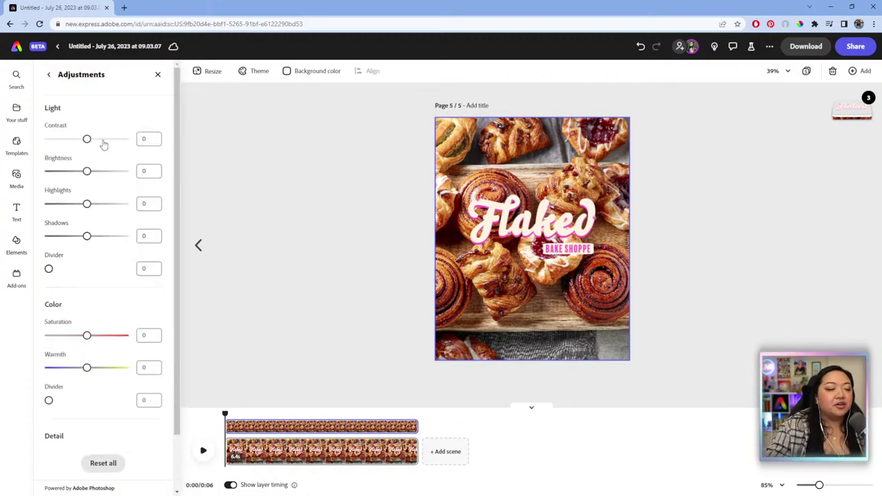
drag(87, 141, 63, 144)
drag(87, 172, 76, 175)
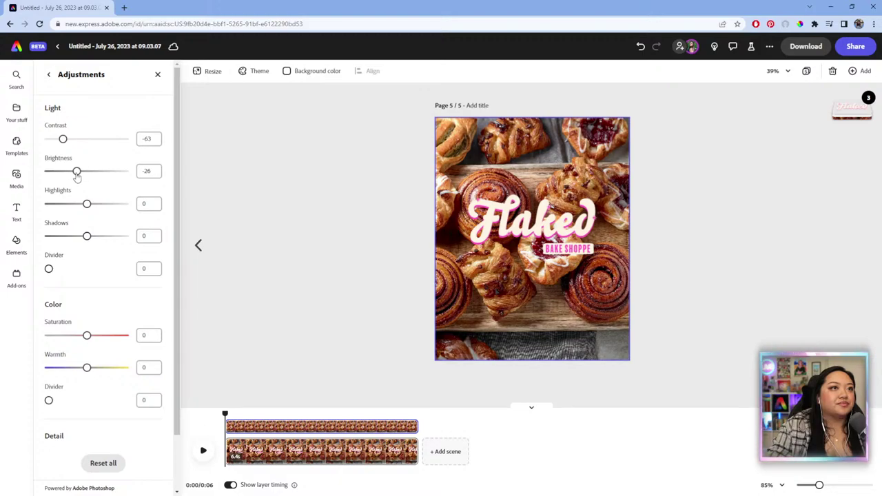
drag(63, 142, 58, 142)
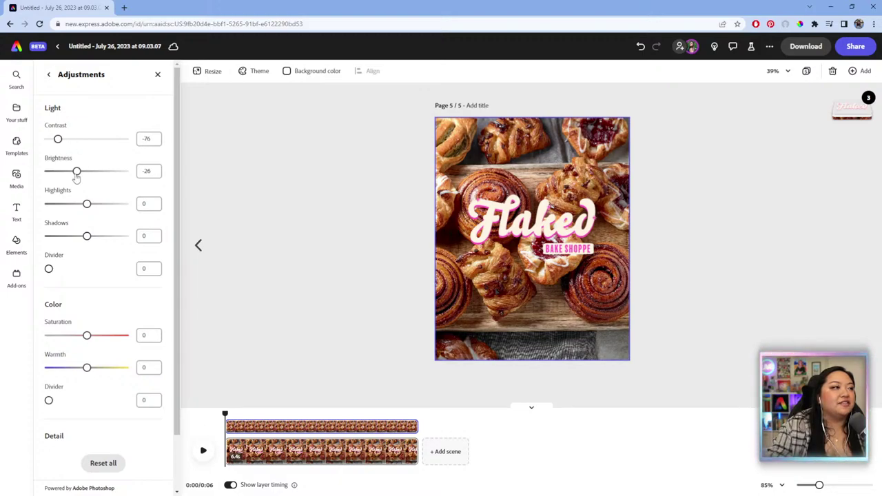
drag(86, 204, 62, 205)
drag(88, 237, 107, 238)
drag(62, 204, 61, 207)
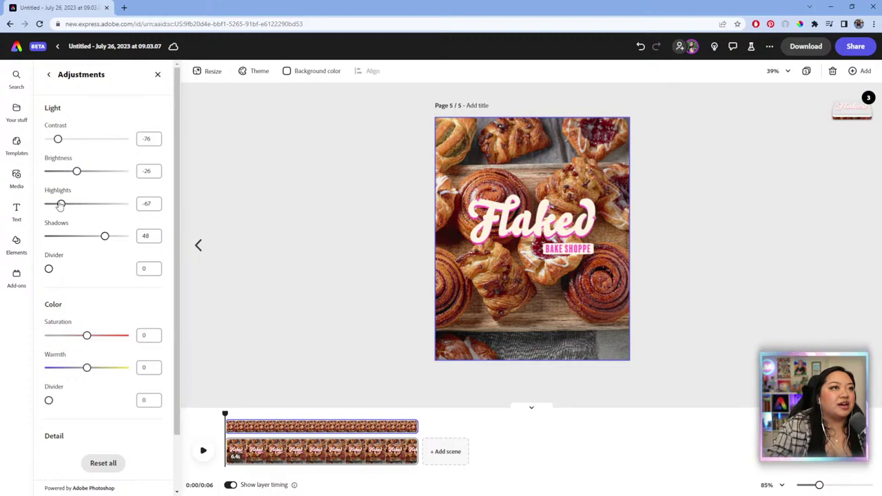
Fine-tune the background photo to contrast -81 and brightness -27, and reduce its saturation to -26.
drag(79, 172, 78, 171)
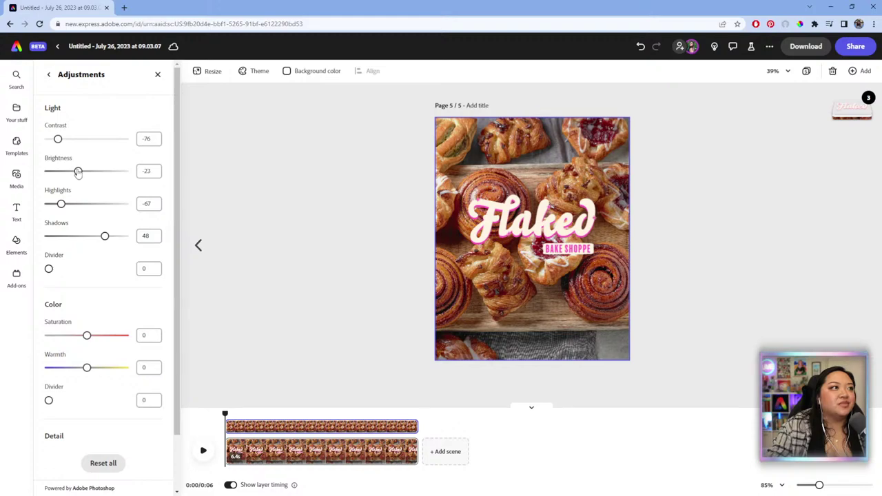
drag(58, 139, 56, 139)
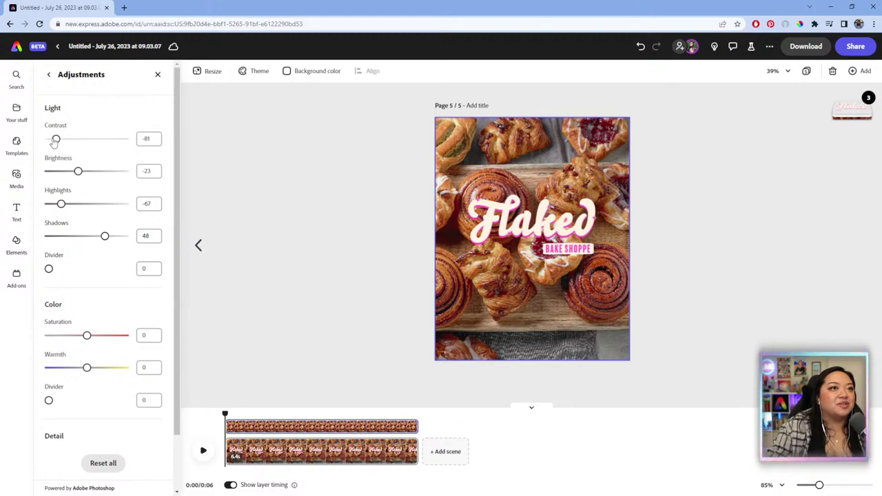
drag(78, 171, 76, 171)
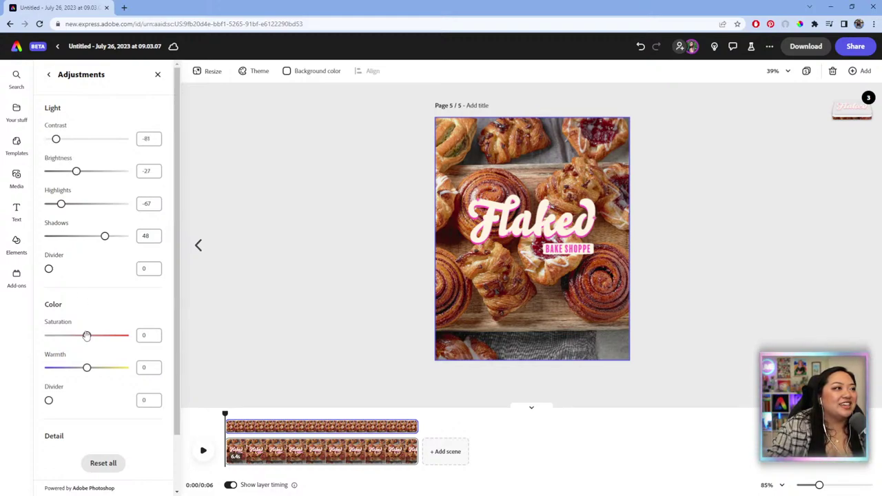
drag(86, 336, 73, 334)
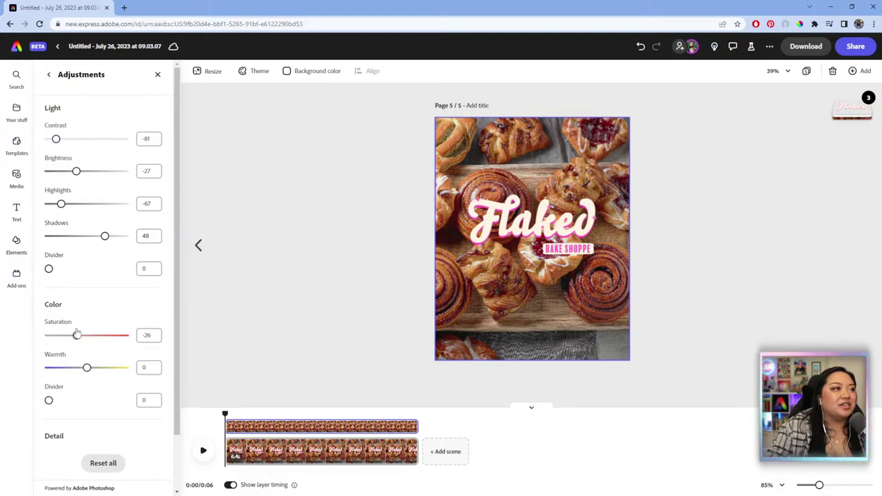
Enlarge the Flaked logo to about three quarters of the page width and lower it with the Bake Shoppe text, keeping the logo horizontally centered.
click(468, 244)
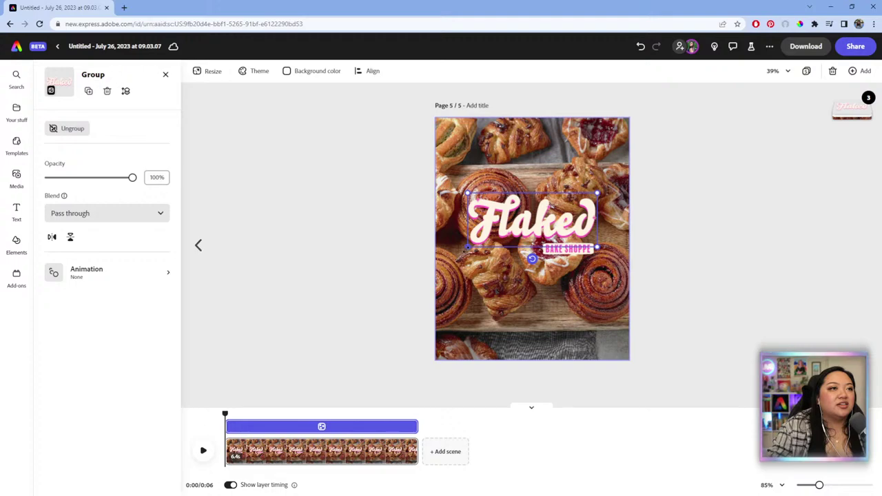
drag(466, 247, 484, 221)
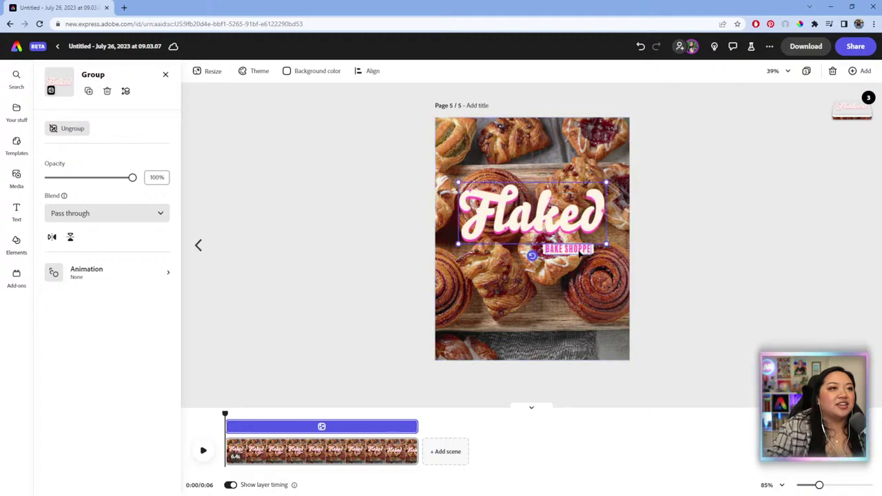
click(638, 212)
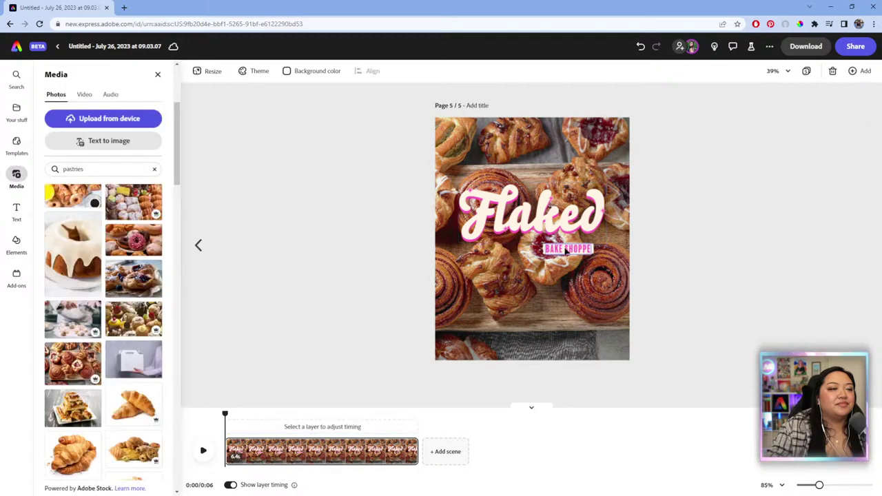
drag(565, 251, 564, 262)
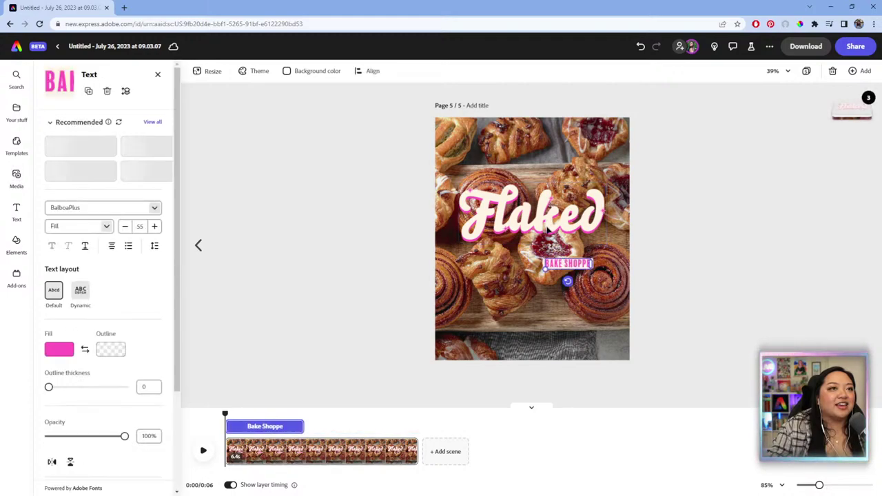
drag(547, 218, 548, 232)
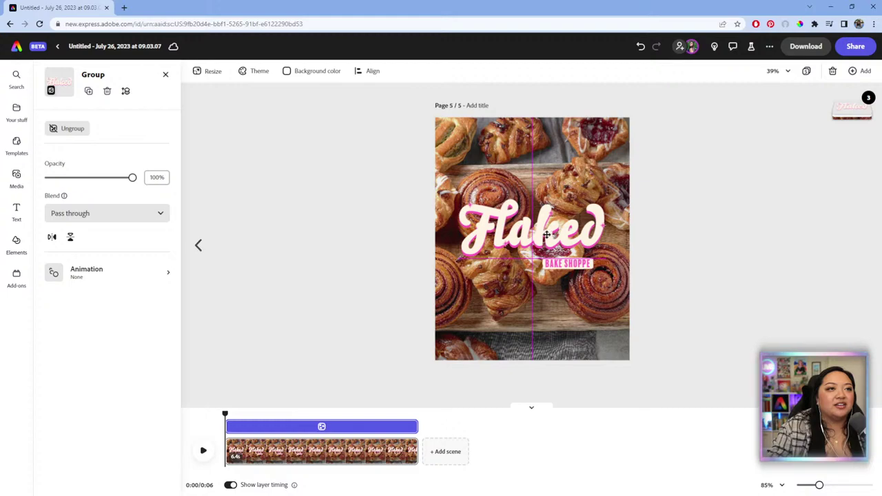
Align the Bake Shoppe text beneath the right end of the enlarged Flaked logo.
drag(575, 263, 583, 266)
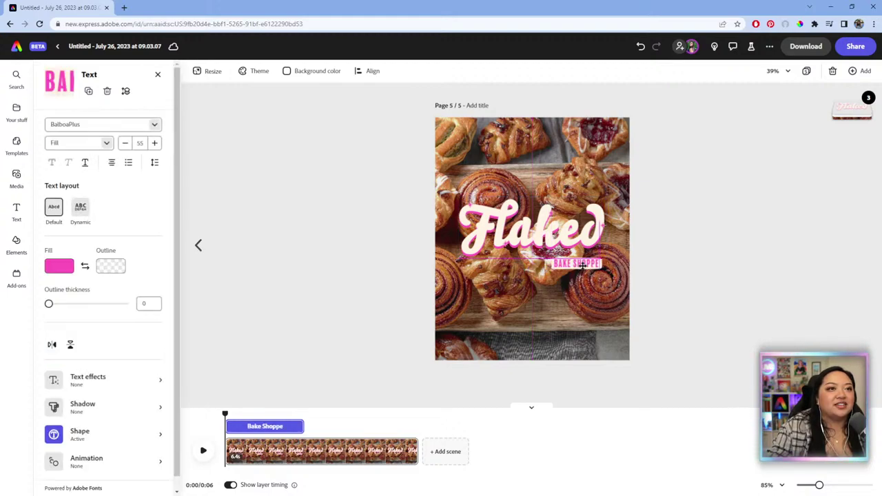
click(691, 228)
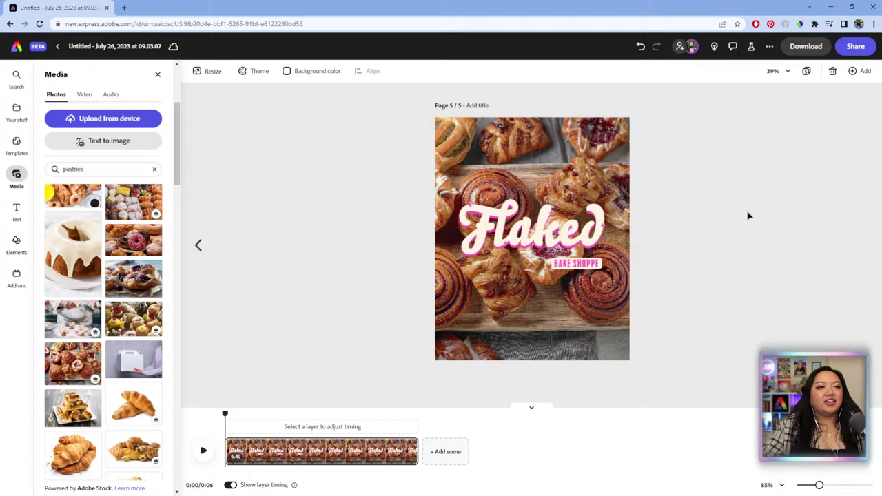
click(585, 262)
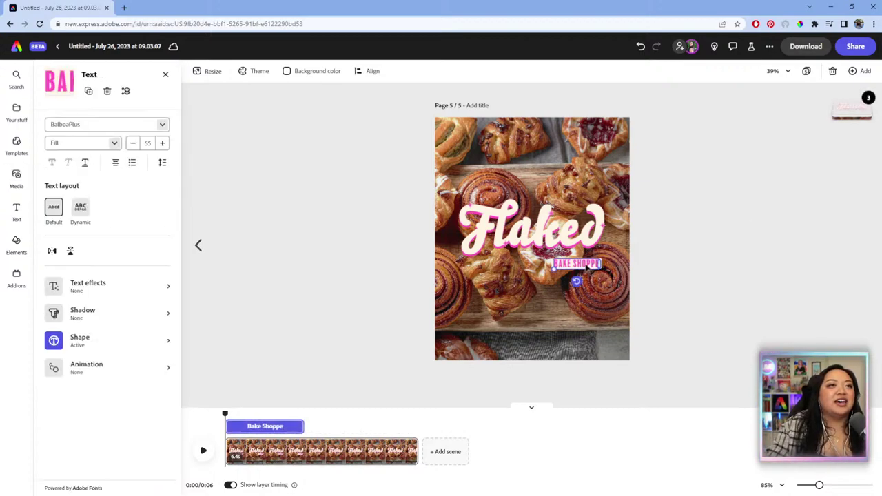
drag(585, 263, 585, 266)
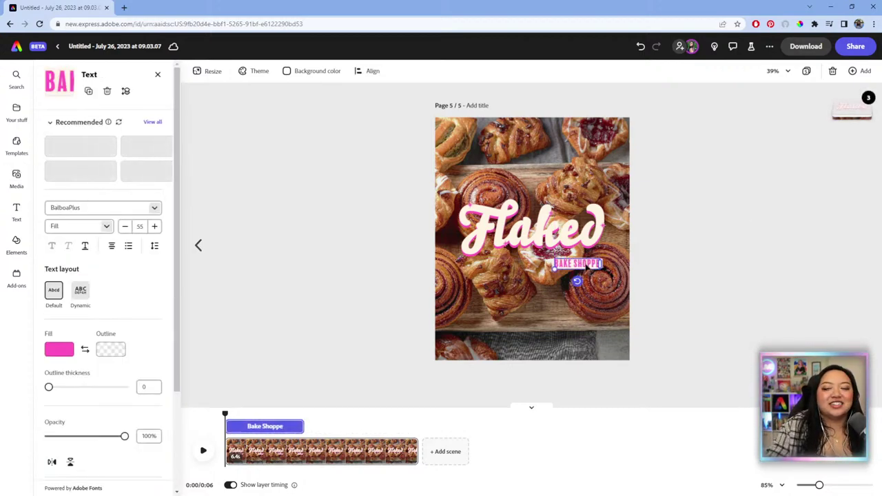
click(698, 231)
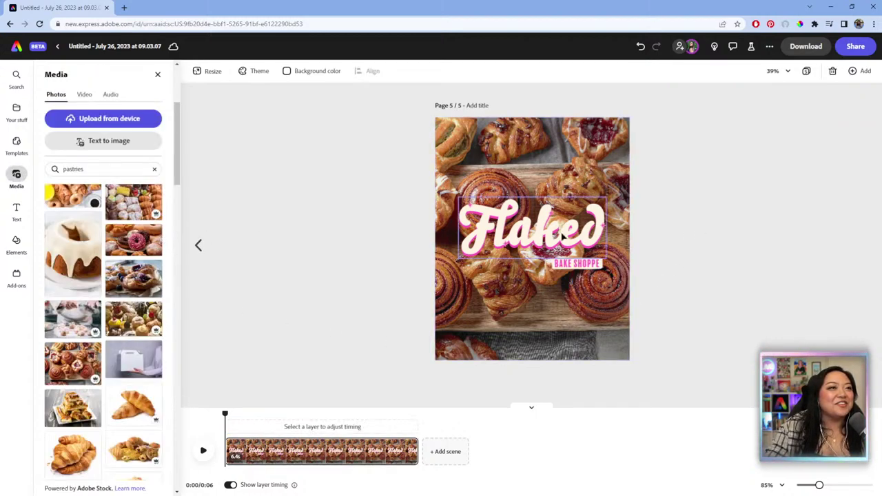
Duplicate the Bake Shoppe text and place the copy above the left end of the Flaked logo.
click(577, 268)
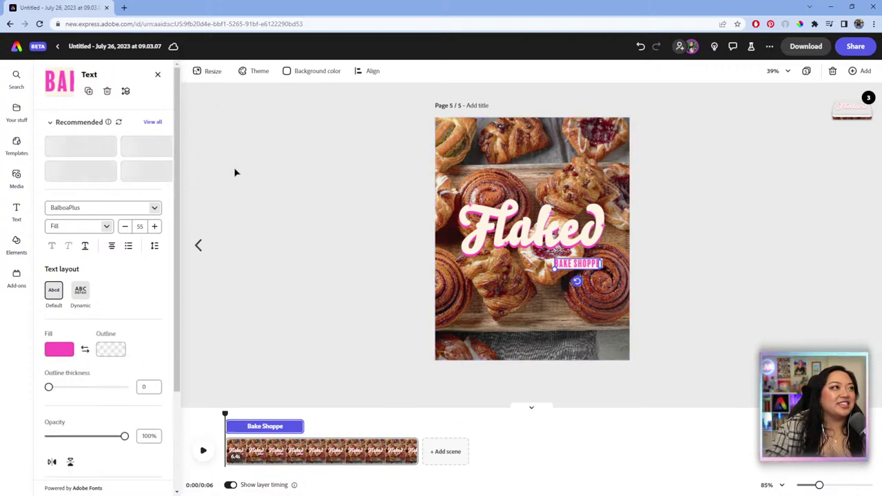
click(89, 93)
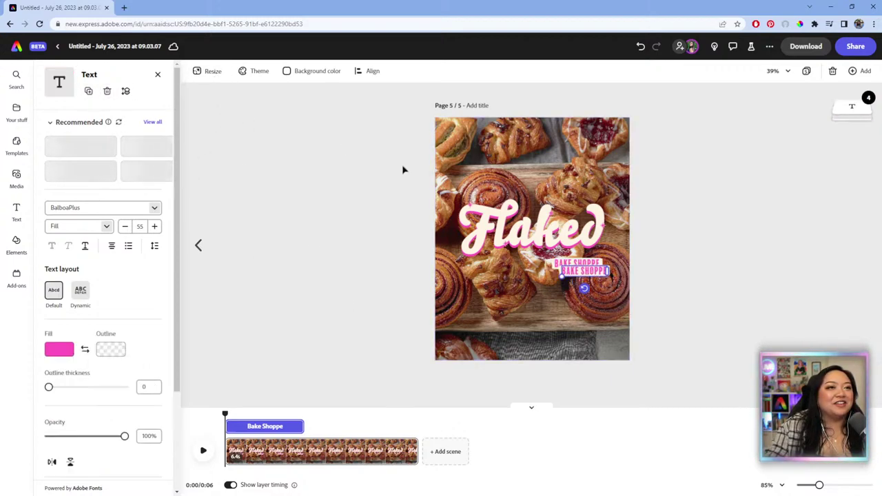
drag(577, 253, 475, 183)
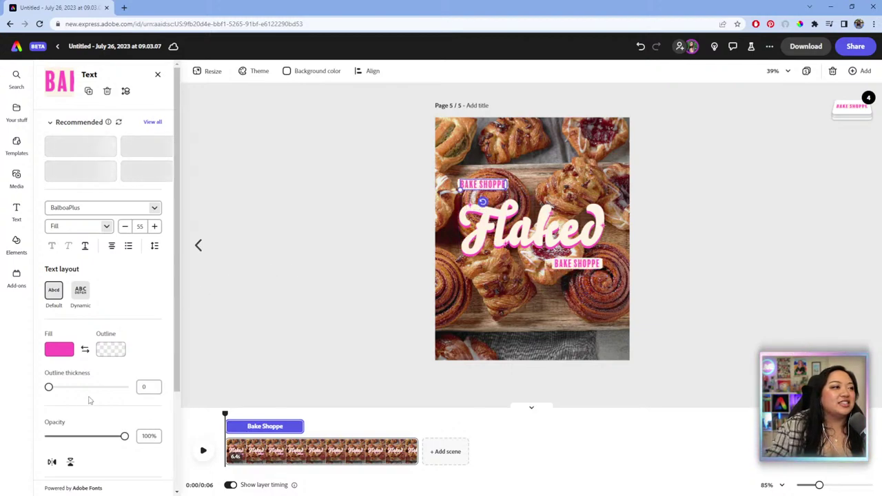
Remove the background shape from the copied Bake Shoppe text above the logo.
scroll(89, 401, down, 3)
click(99, 423)
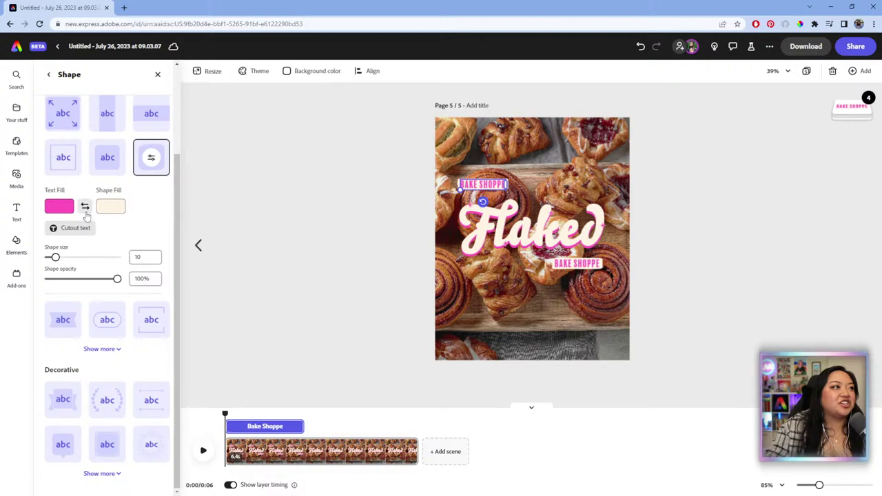
scroll(85, 205, up, 3)
click(63, 137)
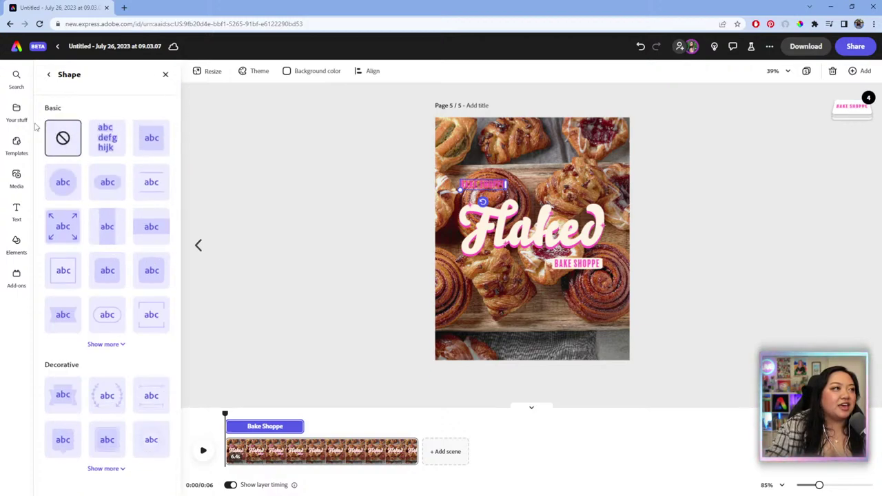
click(48, 74)
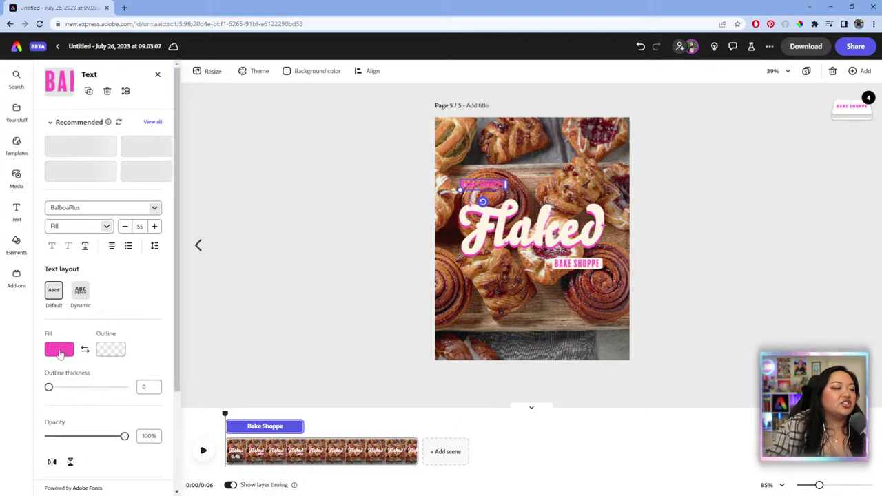
Fill the copied text with the cream color sampled from the Flaked logo lettering.
click(60, 351)
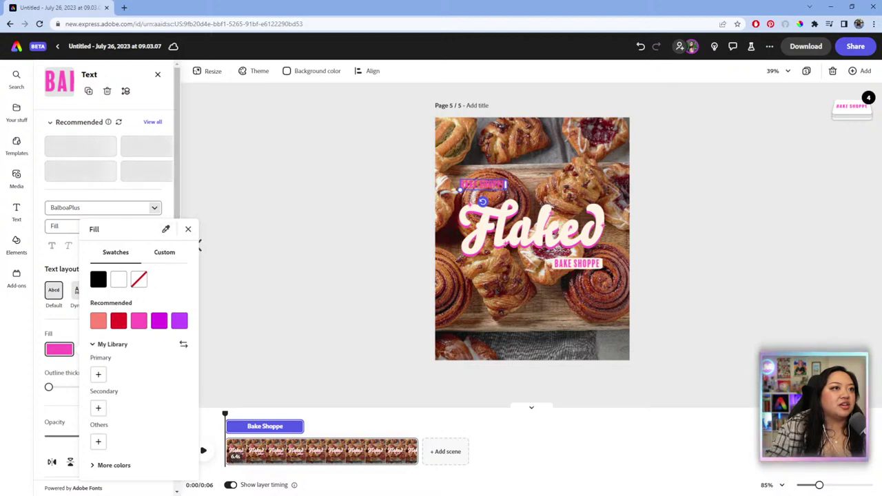
click(499, 227)
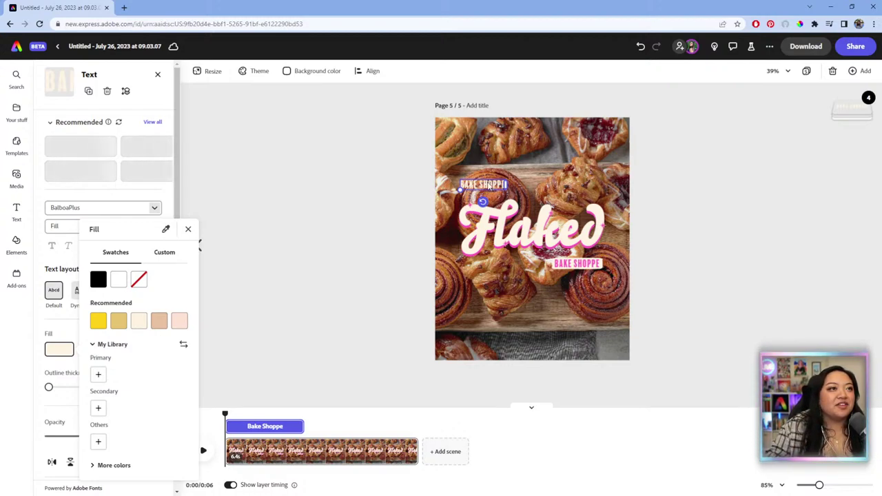
key(Escape)
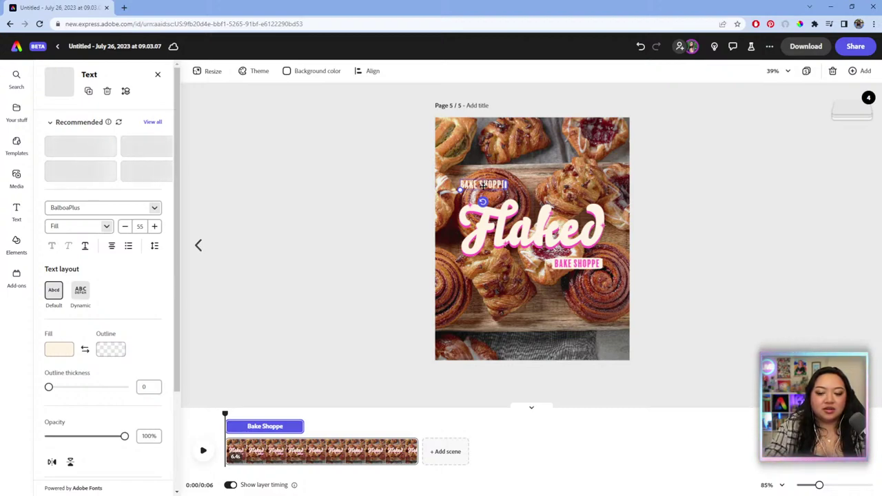
Change the copied text to "FLAKE TIL YOU MAKE IT" and enlarge it to font size 99, centered just above the Flaked logo.
double_click(483, 184)
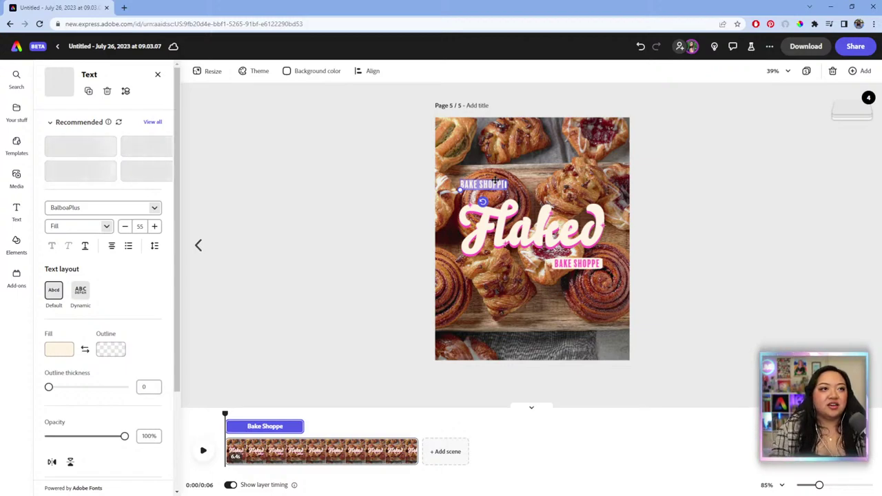
key(BackSpace)
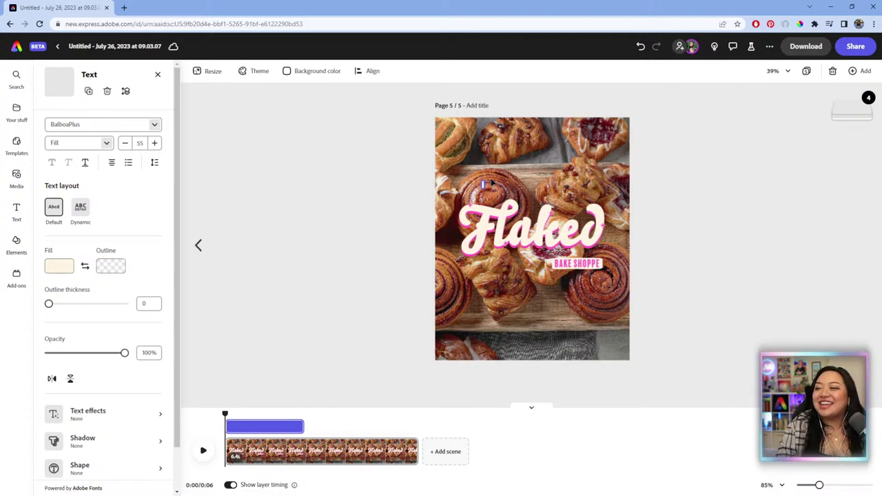
text(F)
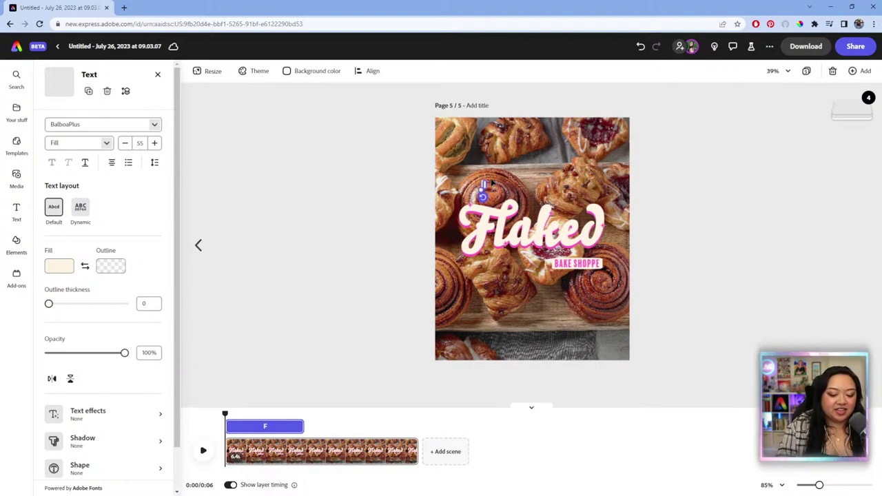
text(LAKE TIL)
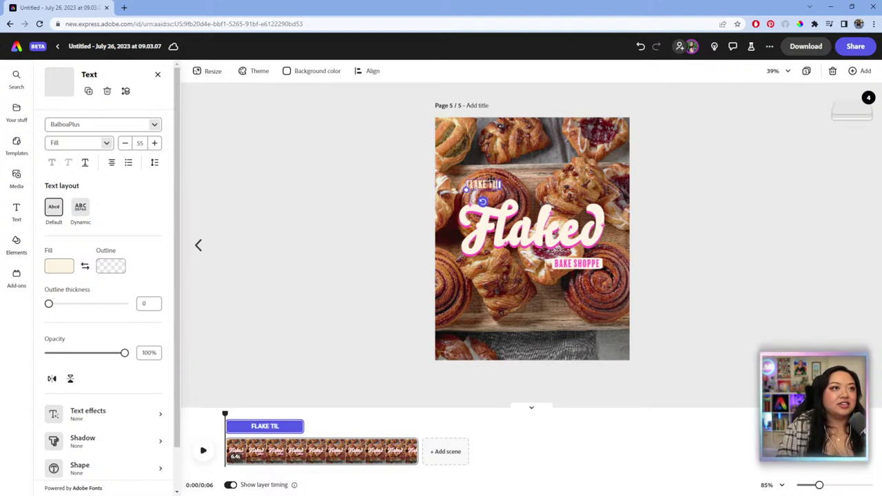
text( YOU MAKE IT!)
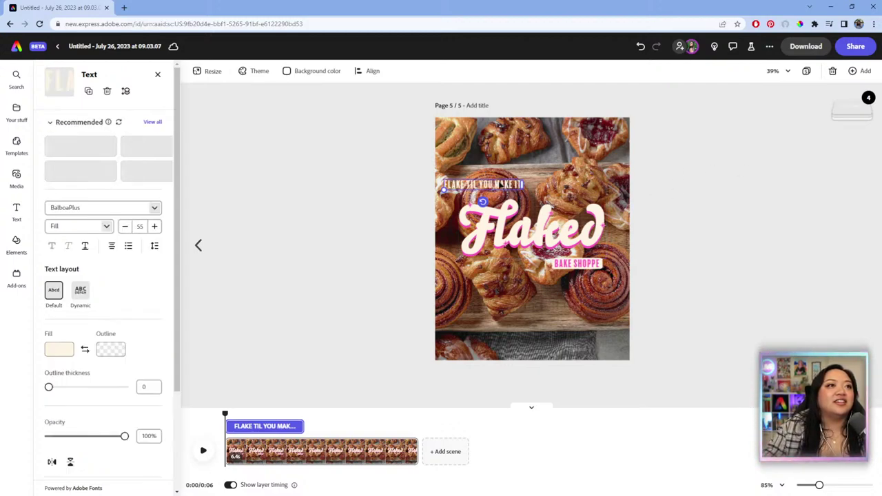
drag(482, 184, 451, 201)
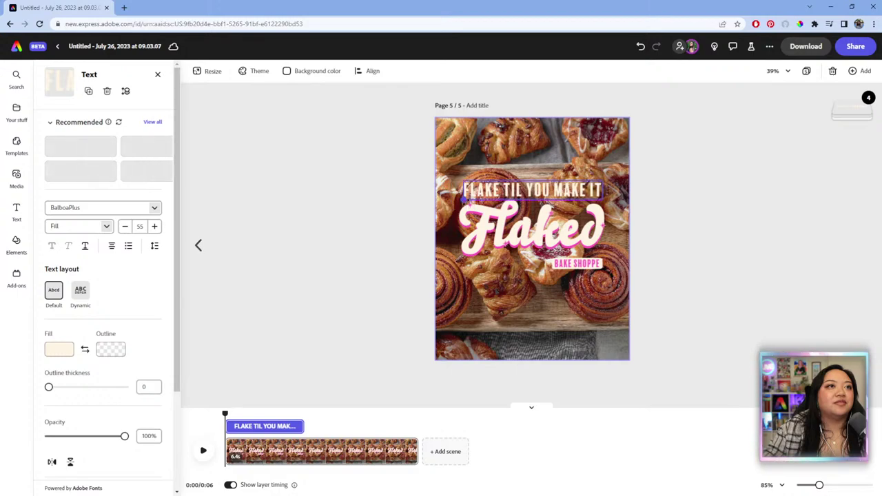
drag(548, 183, 544, 187)
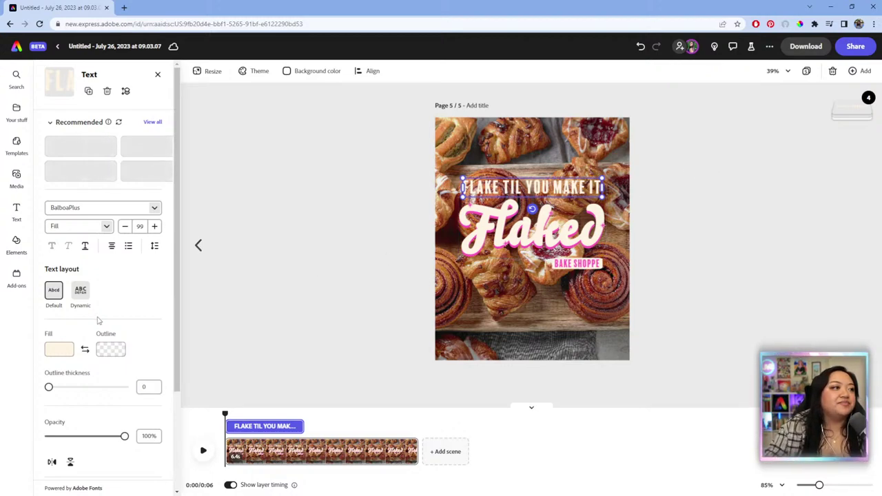
Compare the Glow, Halo, Smooth, Classic and Hazy shadows on the "FLAKE TIL YOU MAKE IT" text and apply Glow.
scroll(97, 321, down, 2)
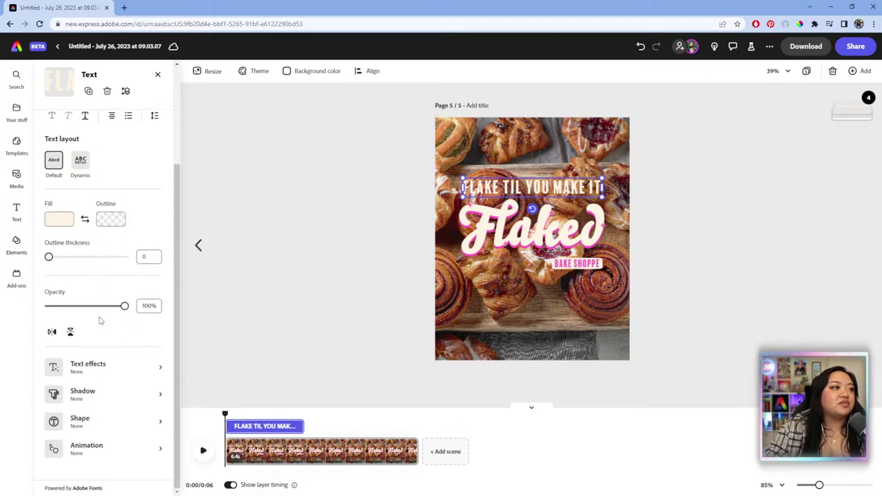
click(101, 394)
click(115, 180)
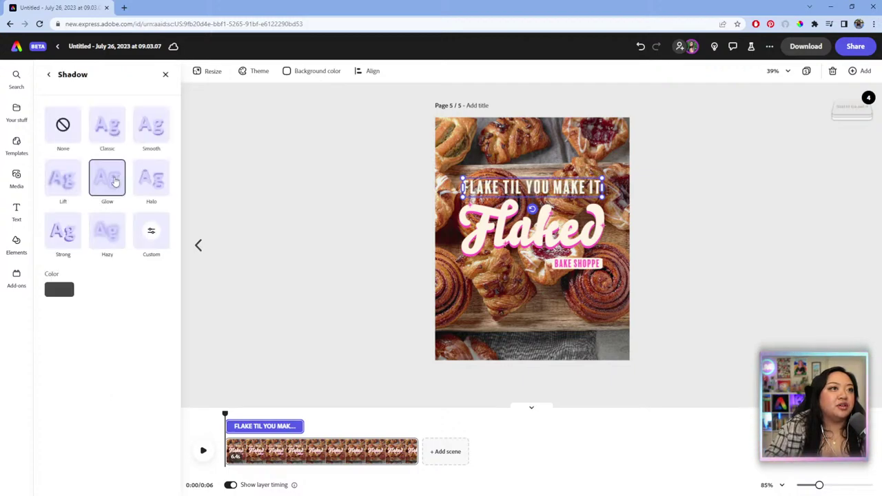
click(135, 185)
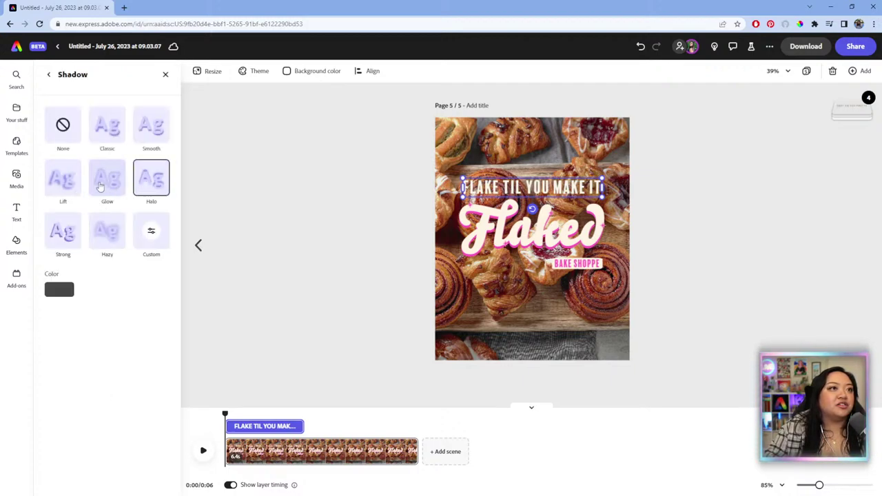
click(151, 124)
click(107, 124)
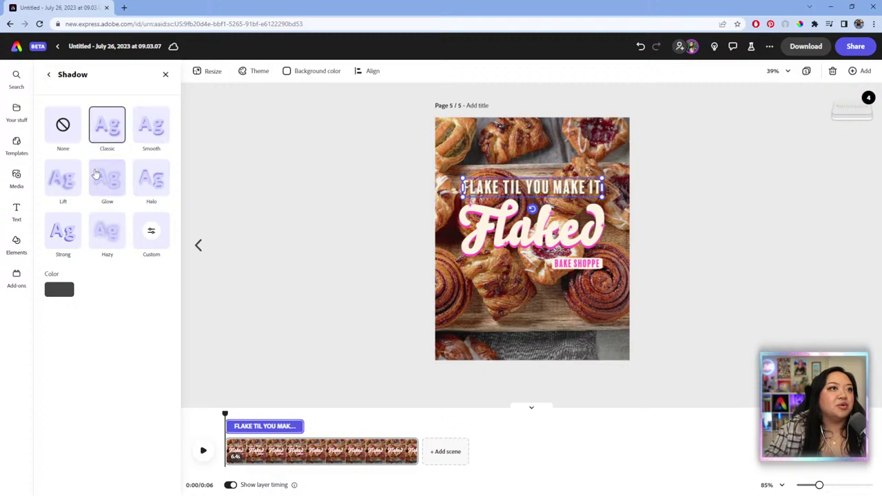
click(95, 174)
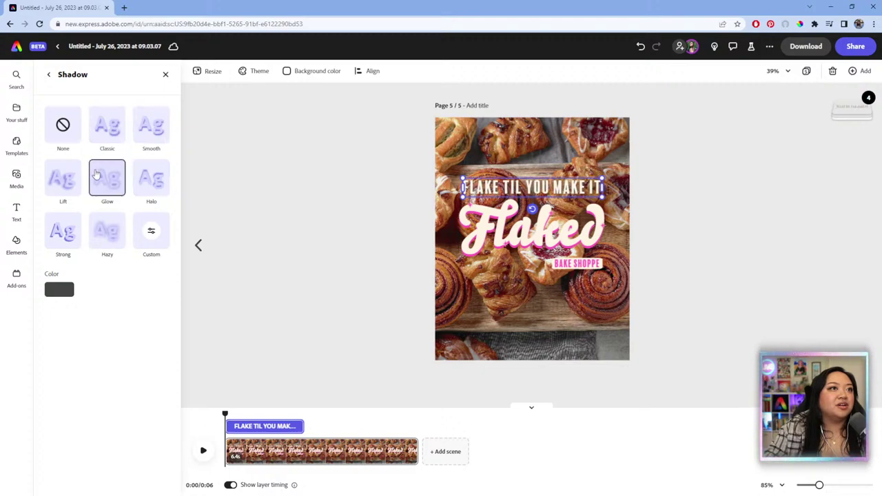
click(102, 236)
click(104, 195)
click(103, 231)
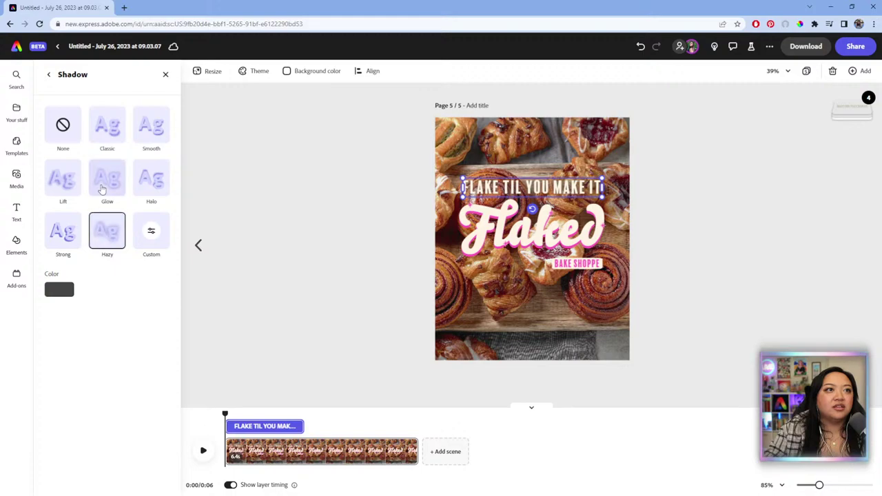
click(101, 189)
Set the Glow shadow color of the "FLAKE TIL YOU MAKE IT" text to black.
click(58, 292)
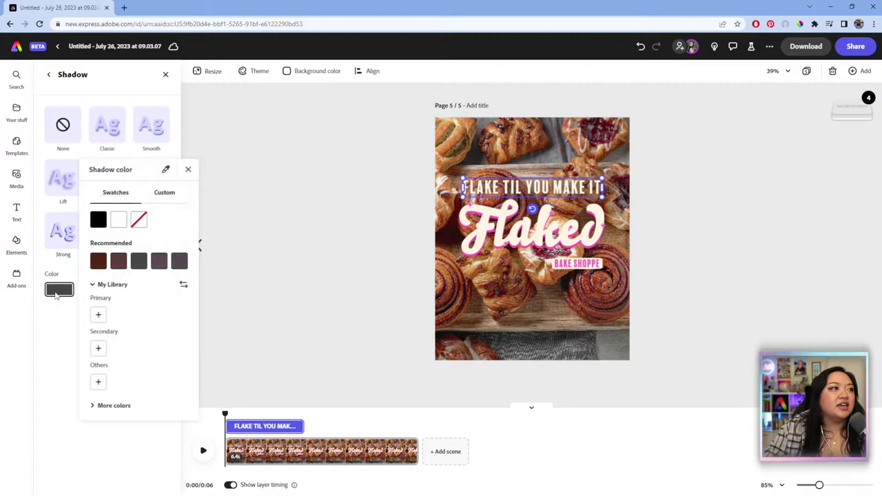
click(97, 219)
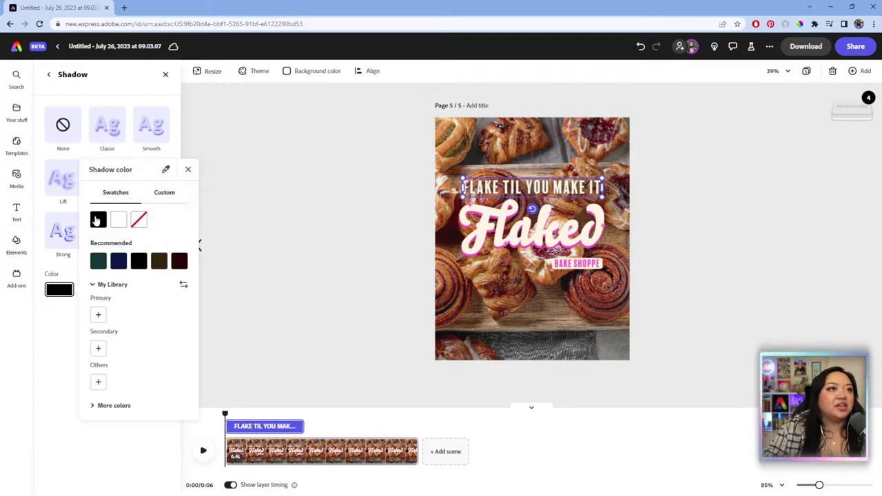
click(43, 354)
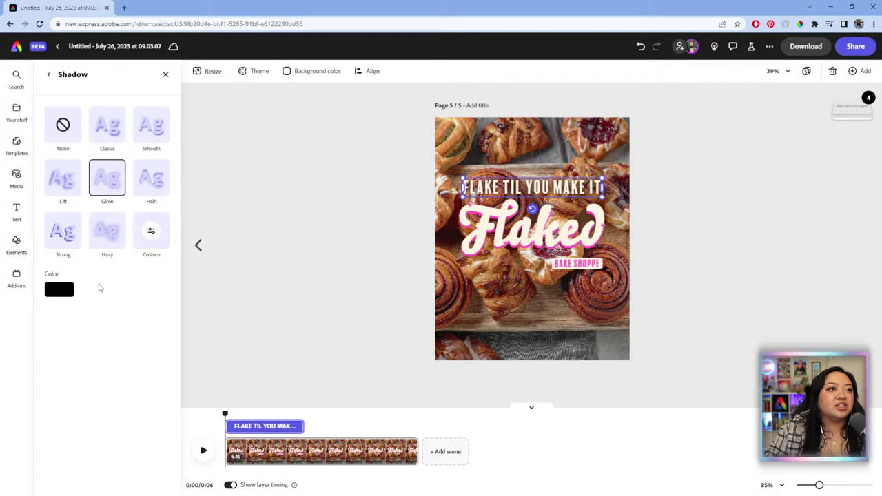
Nudge the "FLAKE TIL YOU MAKE IT" text onto the page's horizontal center above the Flaked logo.
click(403, 302)
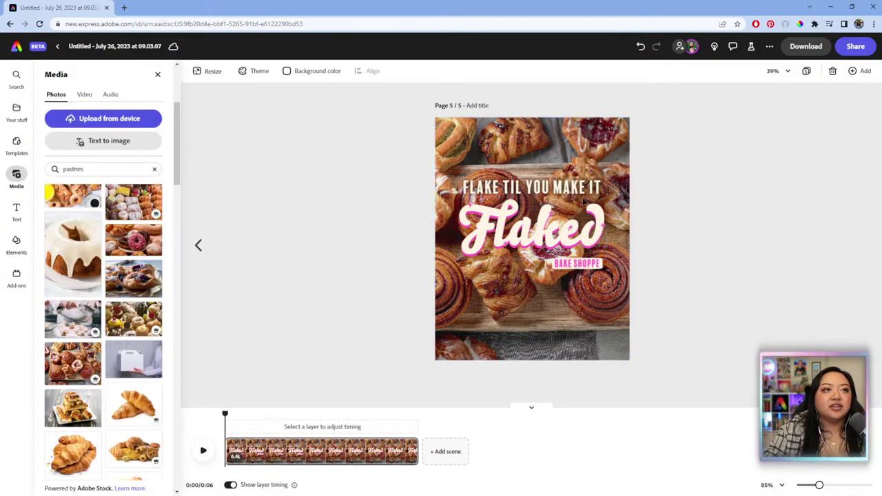
click(565, 187)
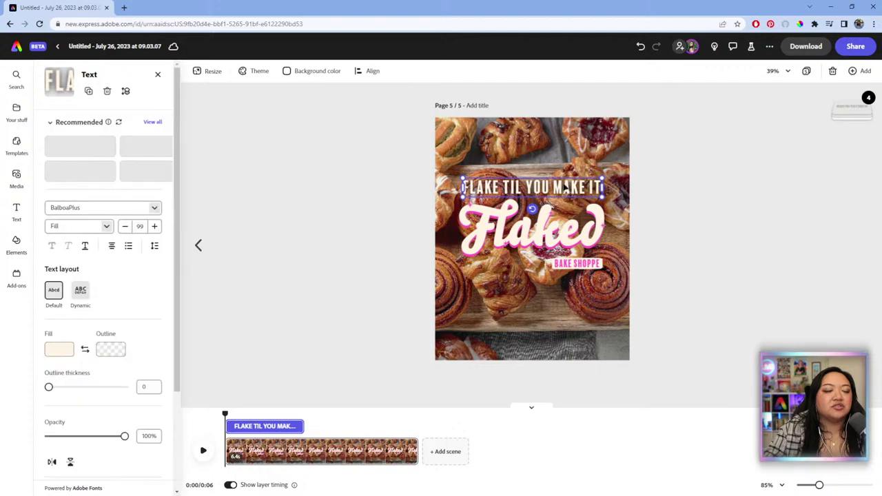
drag(565, 188, 564, 187)
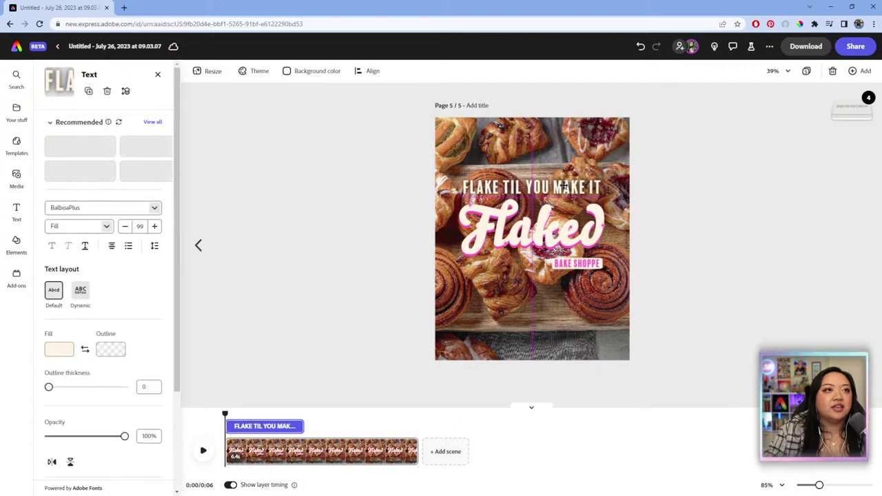
click(708, 202)
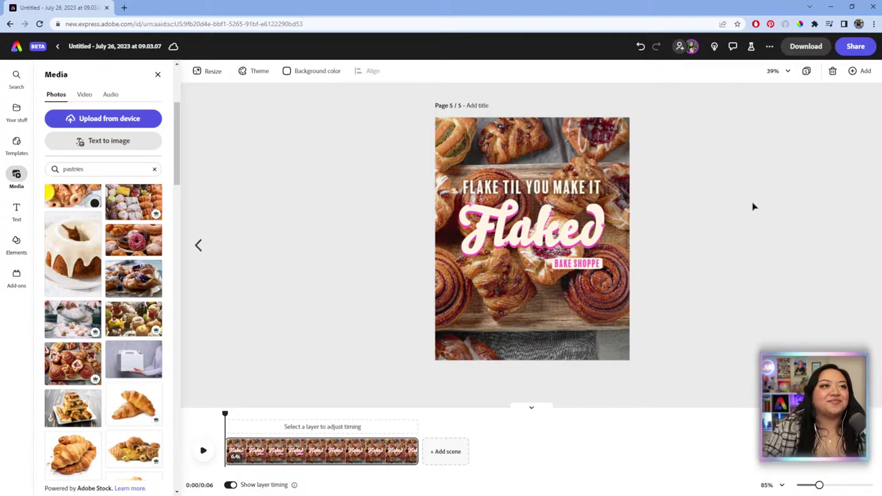
Lower the Flaked lettering and BAKE SHOPPE label slightly, and enlarge the "FLAKE TIL YOU MAKE IT" text to font size 101, centered above them.
click(577, 264)
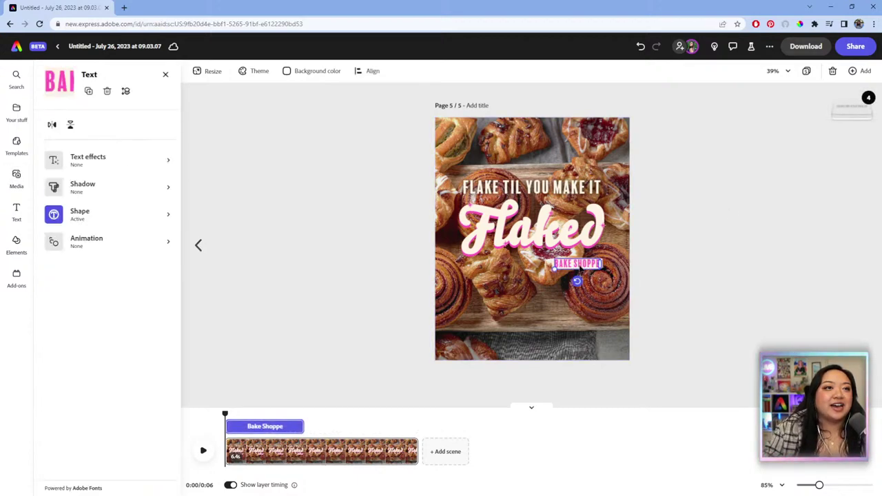
drag(577, 265, 580, 274)
click(581, 236)
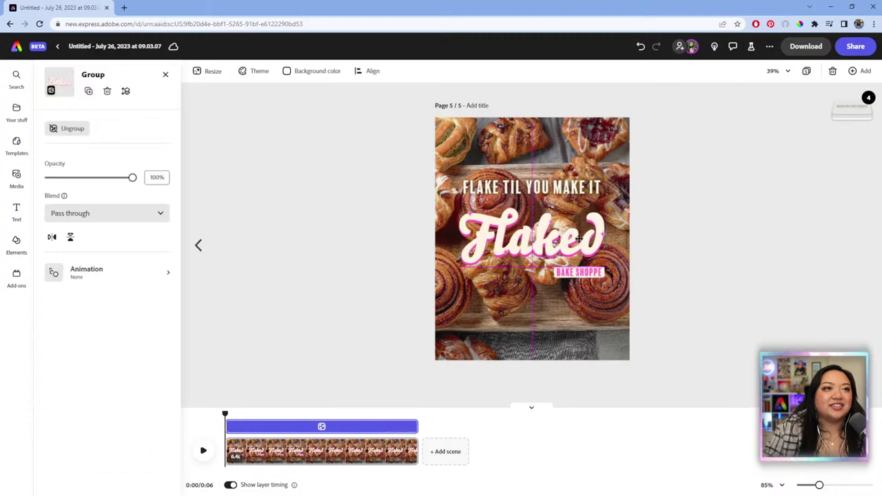
click(579, 192)
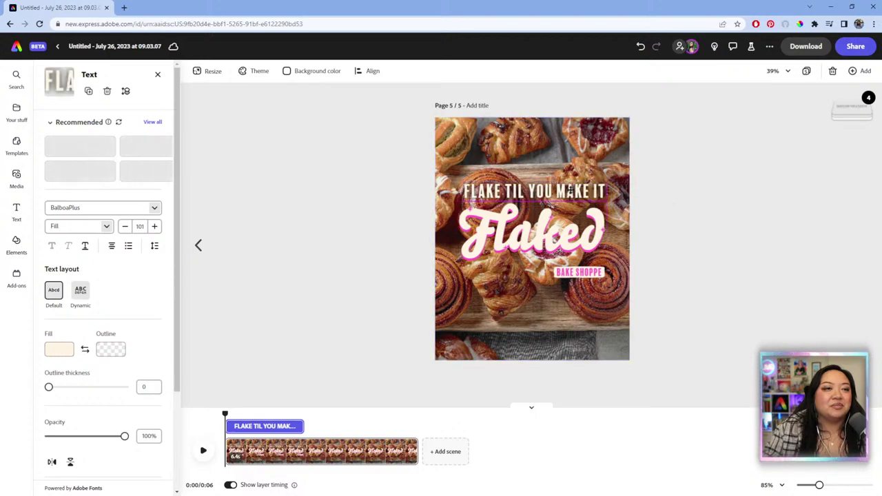
drag(566, 188, 566, 186)
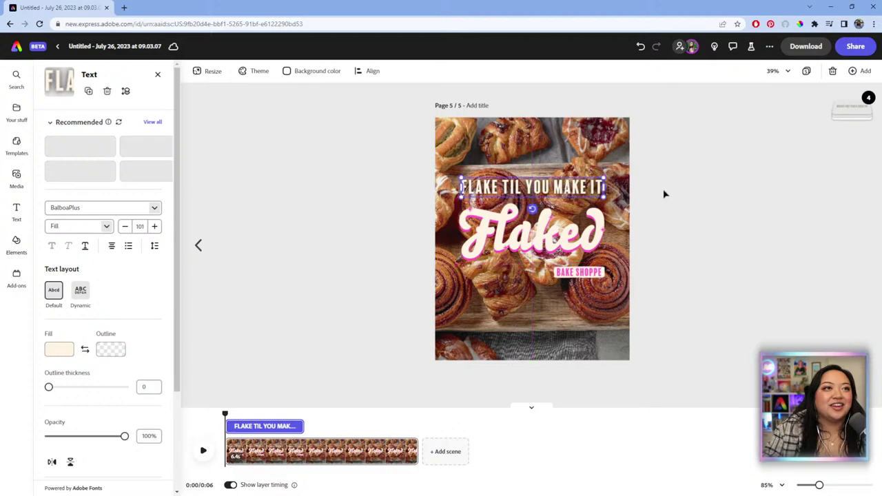
Move the Flaked lettering up beneath the tagline and tuck the BAKE SHOPPE label back under the lettering's right end.
click(664, 191)
click(531, 235)
drag(532, 234, 532, 232)
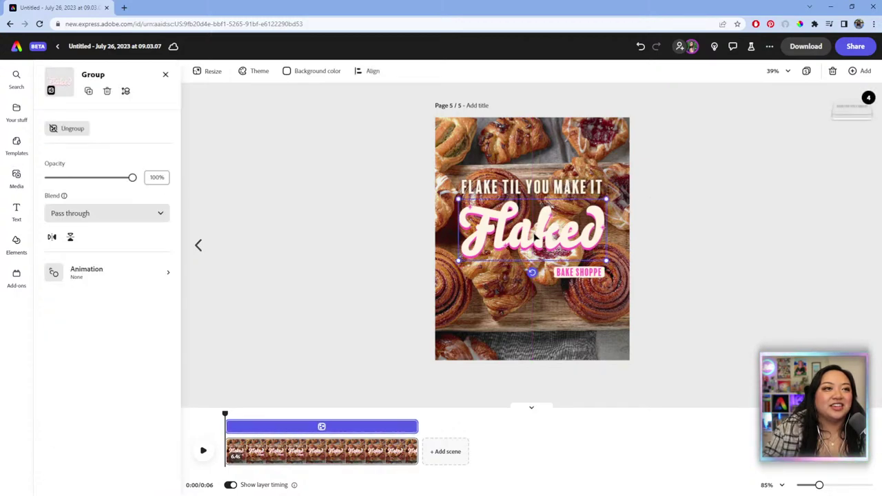
click(691, 292)
click(578, 273)
drag(578, 272, 578, 264)
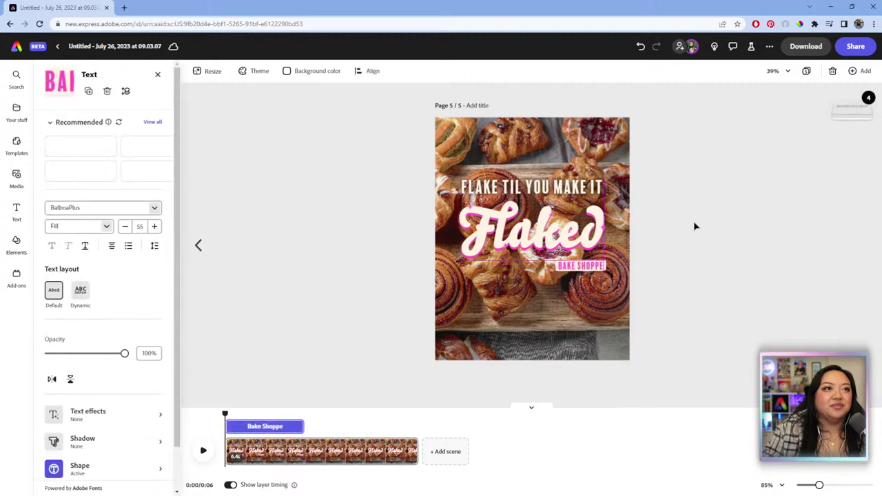
click(695, 225)
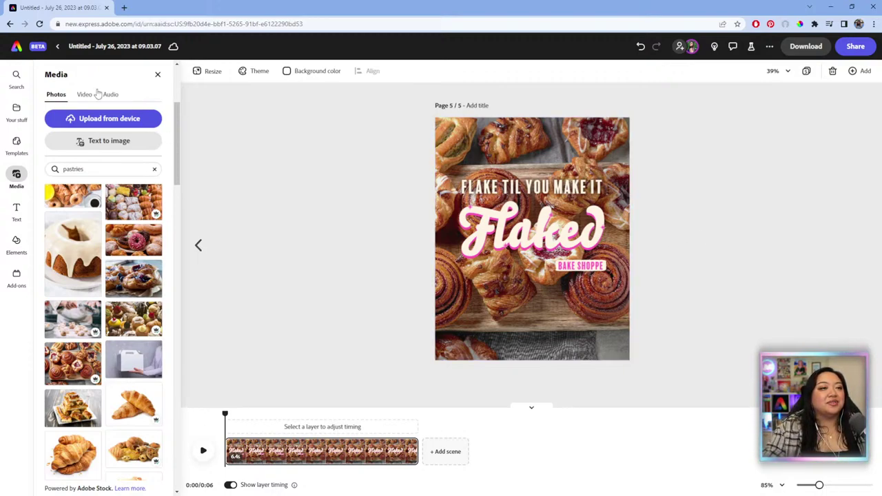
Duplicate and resize the pastry post into Instagram square post, Instagram story, web banner and email header formats.
click(206, 72)
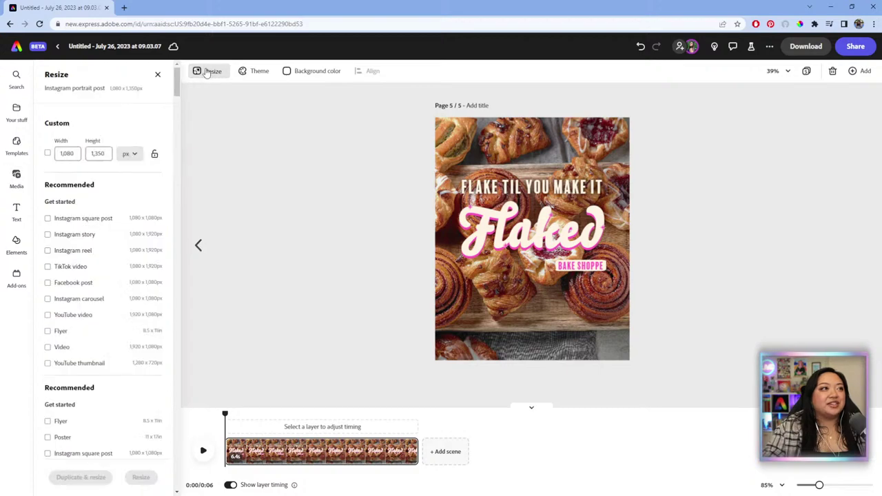
click(48, 234)
click(47, 219)
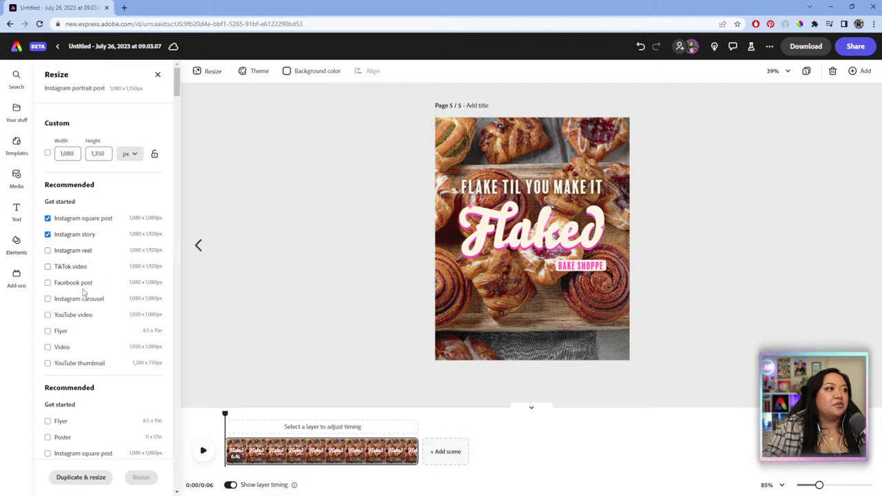
scroll(61, 344, down, 2)
scroll(59, 349, down, 2)
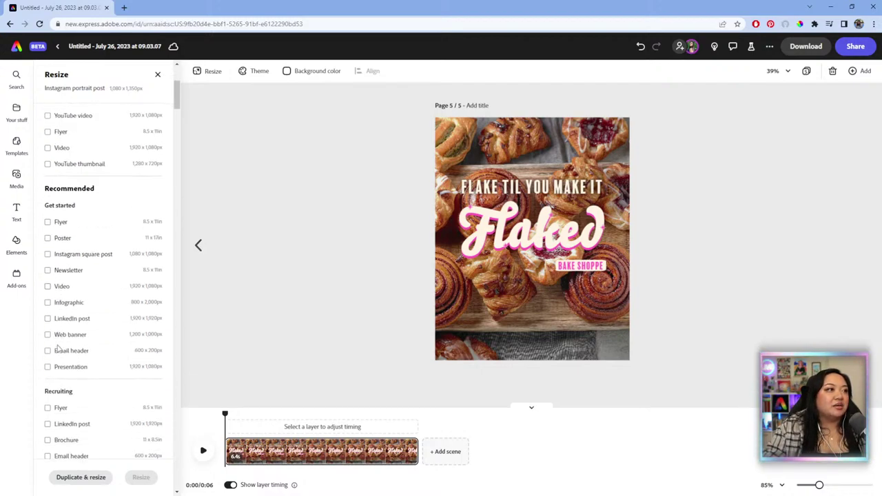
click(79, 310)
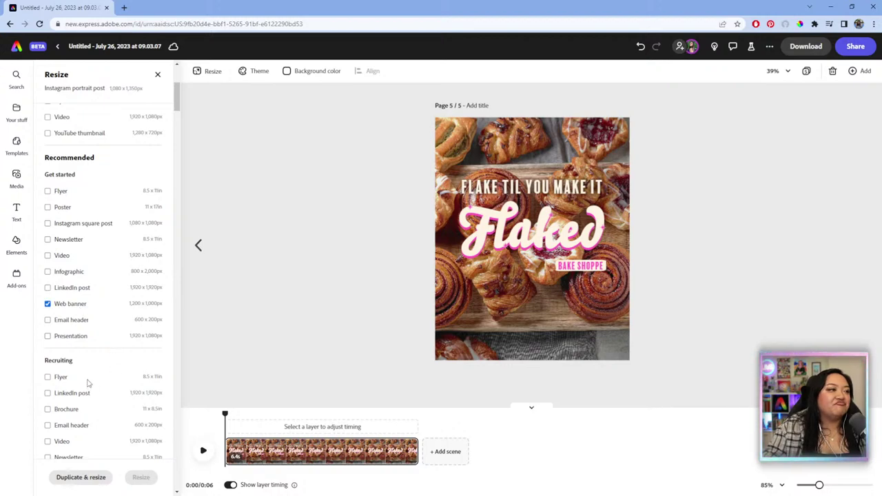
click(79, 320)
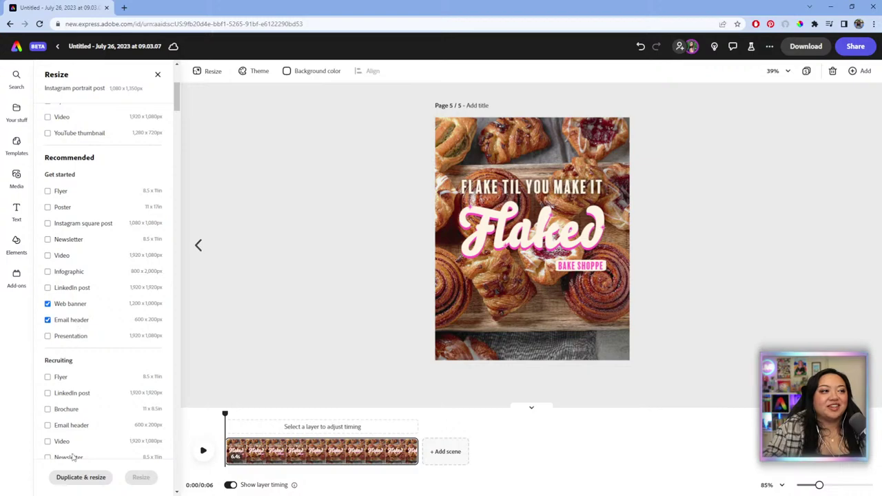
click(81, 477)
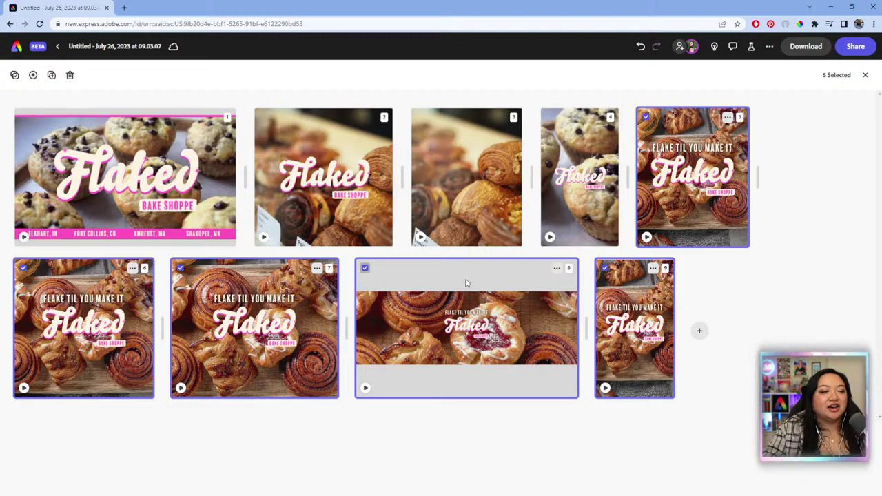
Enlarge the tagline, Flaked lettering and BAKE SHOPPE label together on the email header page and center them over the photo.
click(500, 358)
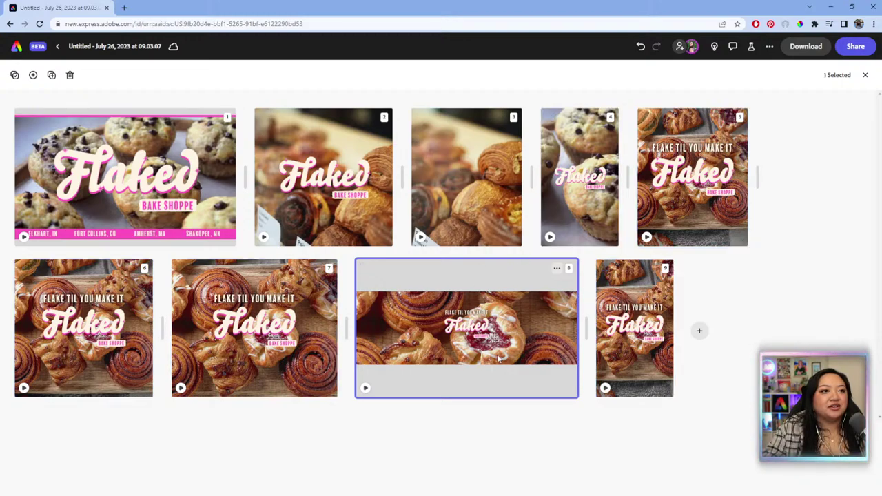
double_click(511, 352)
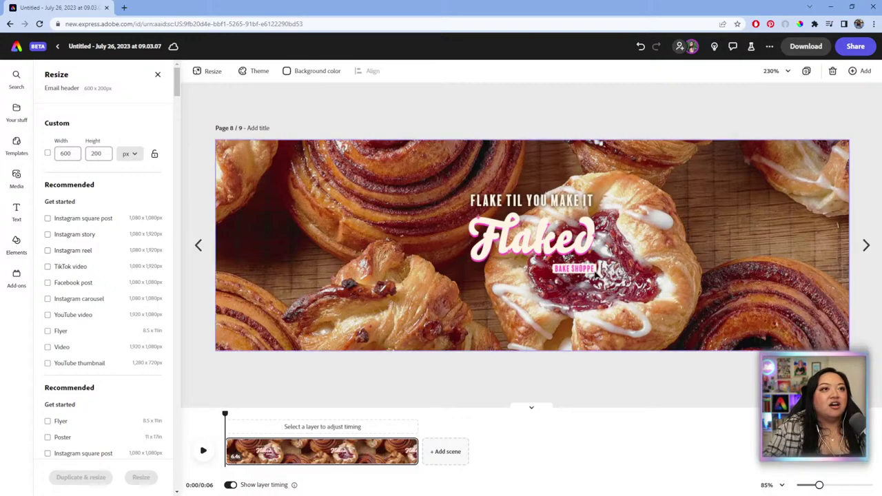
drag(431, 139, 663, 324)
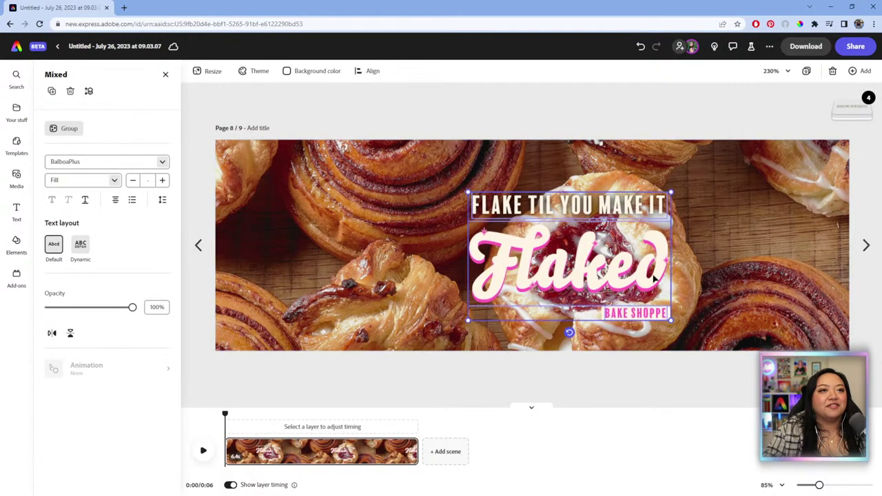
drag(641, 214, 639, 174)
drag(584, 264, 596, 258)
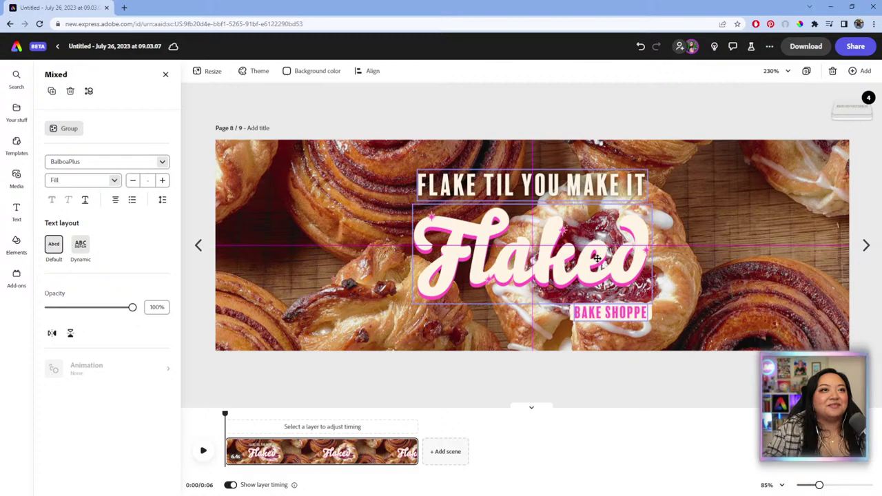
click(782, 218)
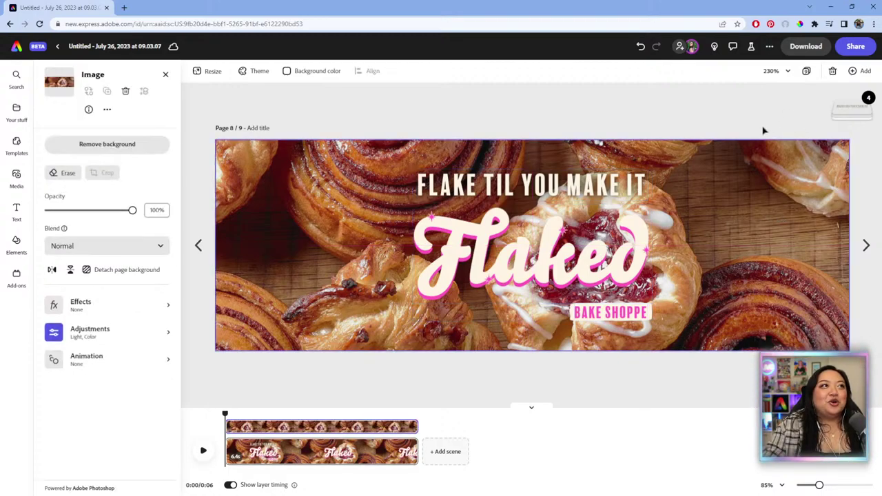
Shift the background pastry photo to the right within its crop on the Instagram story page.
click(805, 70)
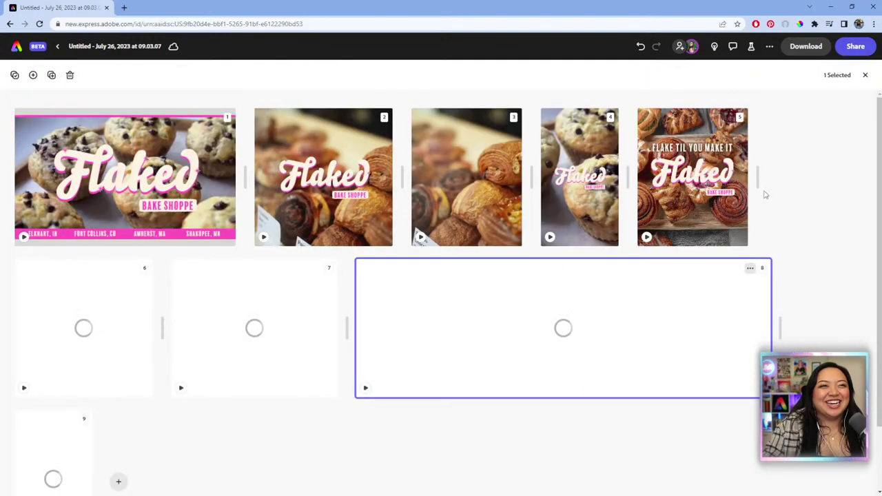
click(649, 363)
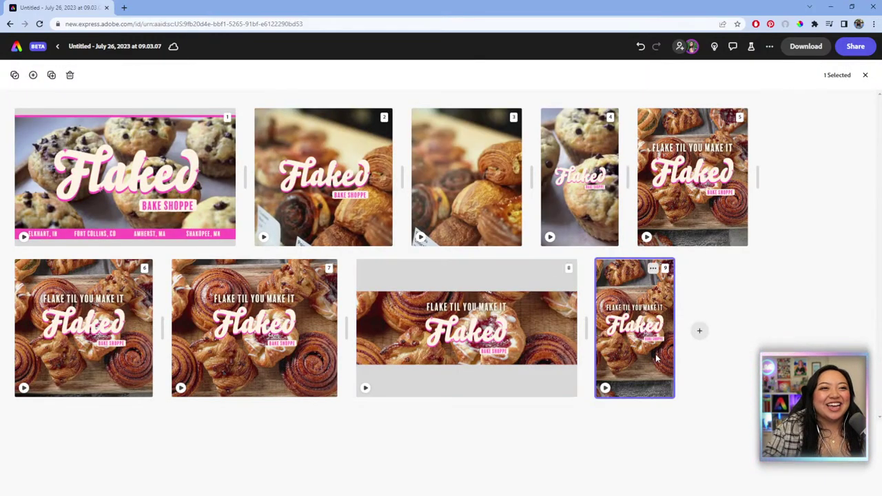
double_click(646, 364)
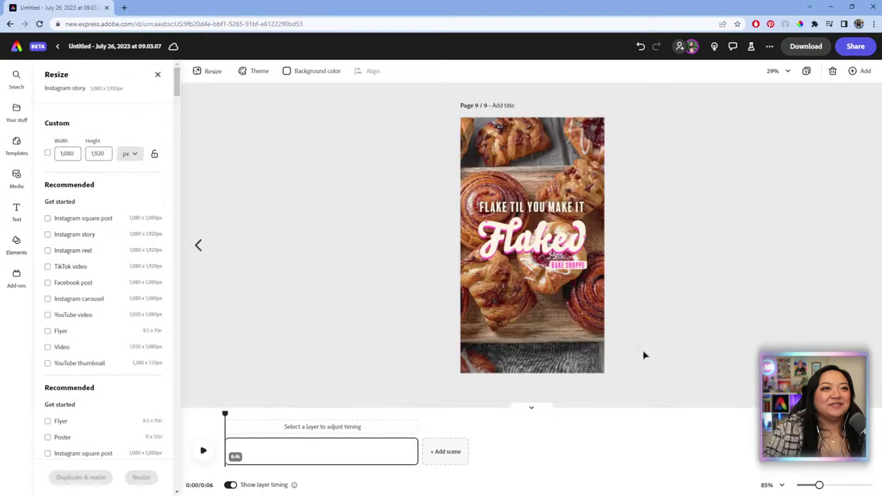
click(559, 150)
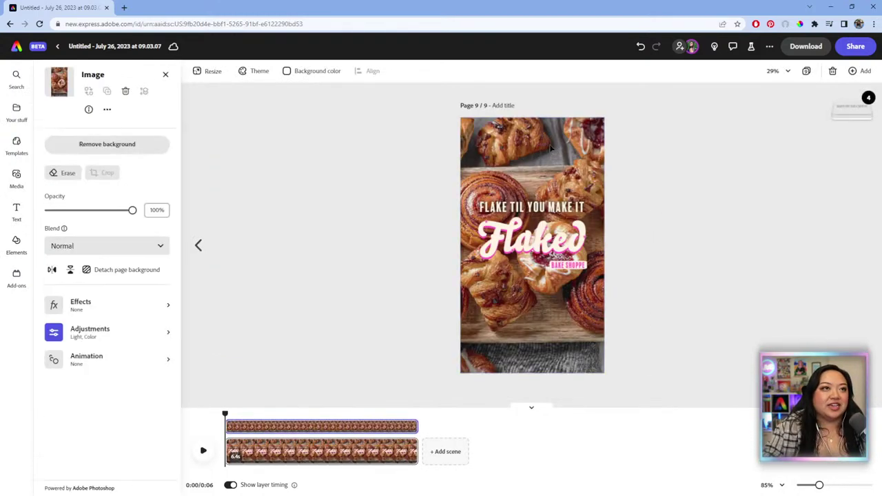
click(538, 172)
click(531, 170)
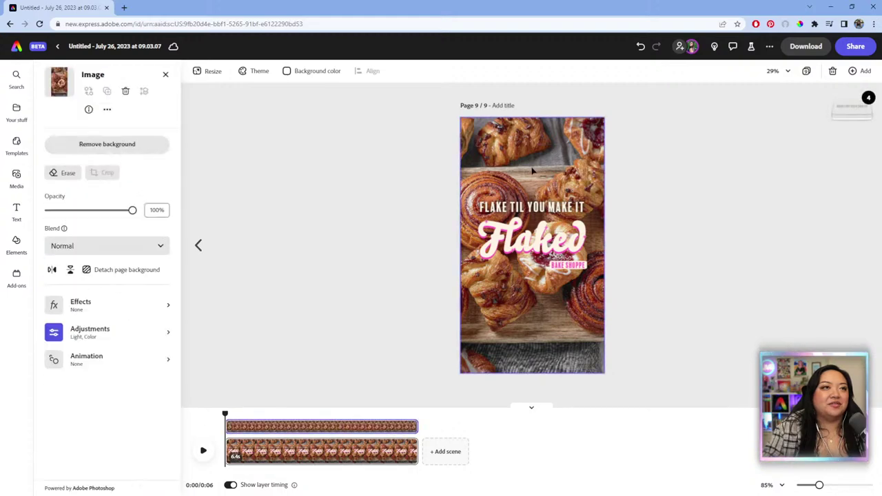
double_click(541, 172)
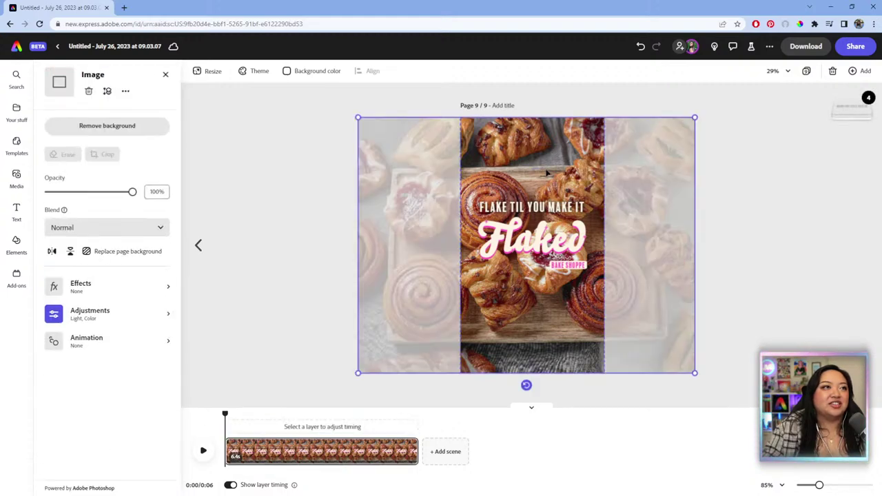
drag(547, 173, 599, 168)
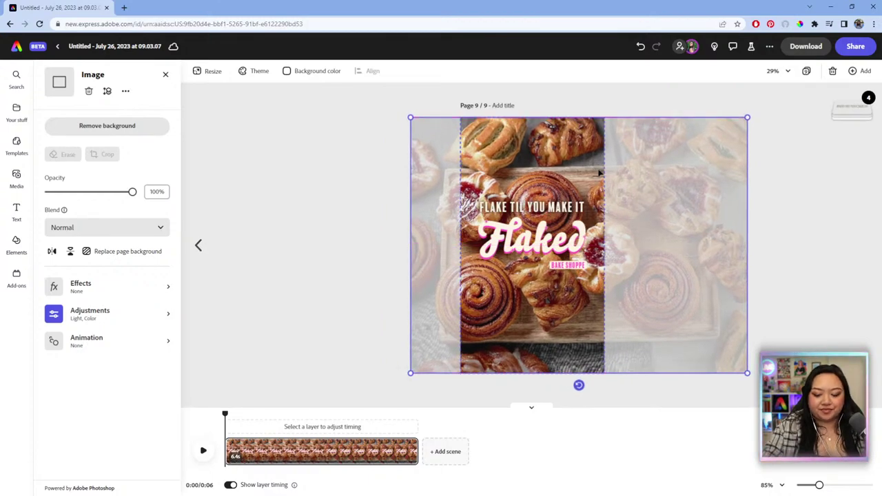
click(822, 177)
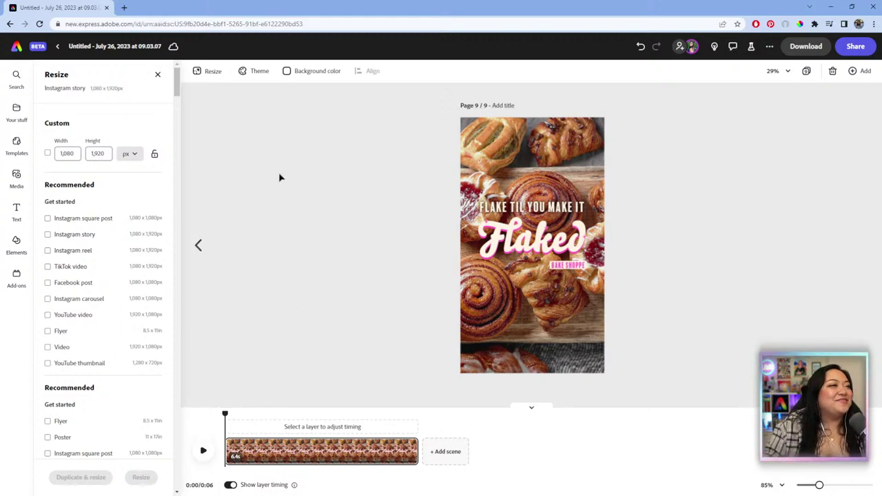
Add a blank page after the Instagram story design and open it for editing.
click(807, 73)
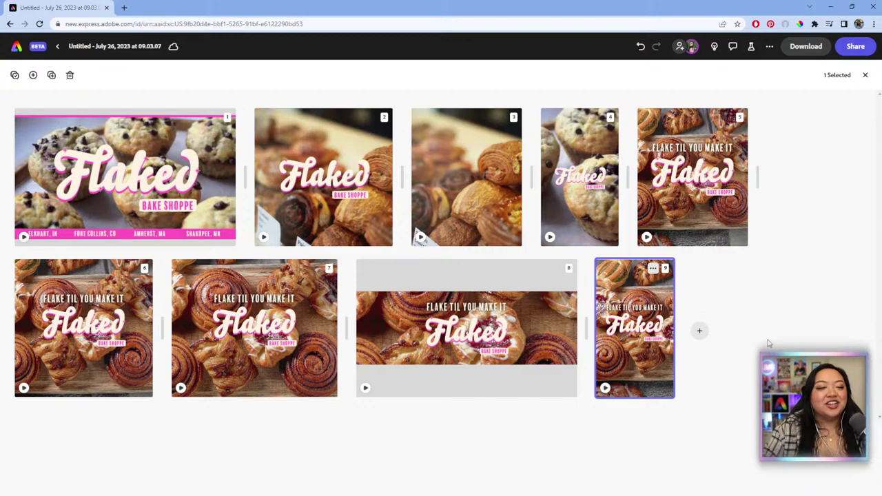
click(700, 330)
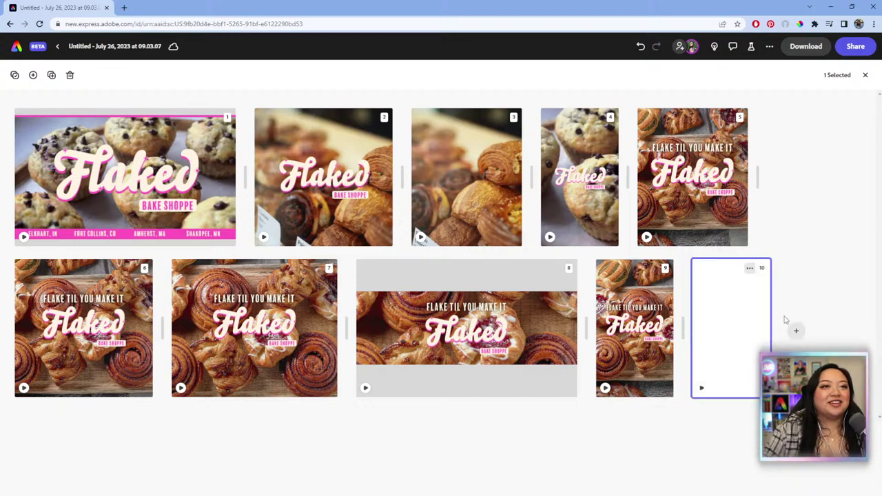
double_click(744, 340)
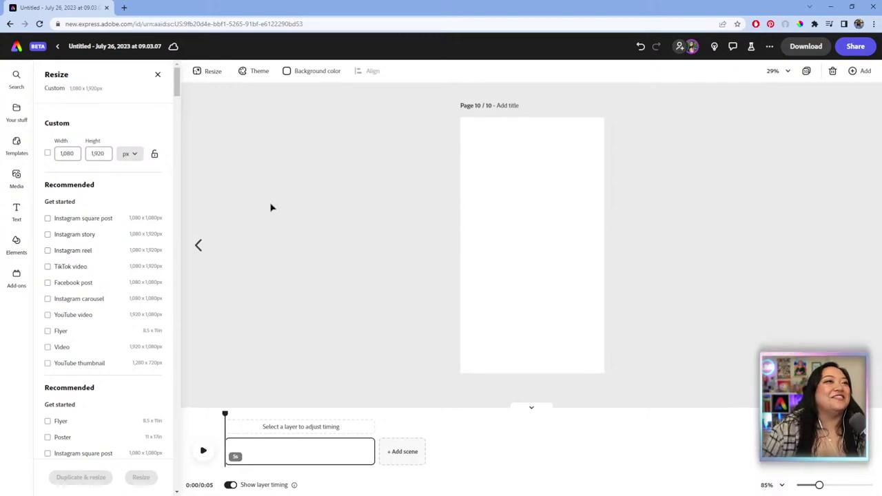
Resize the new blank page to the Instagram square post format, 1,080 x 1,080 px.
click(202, 79)
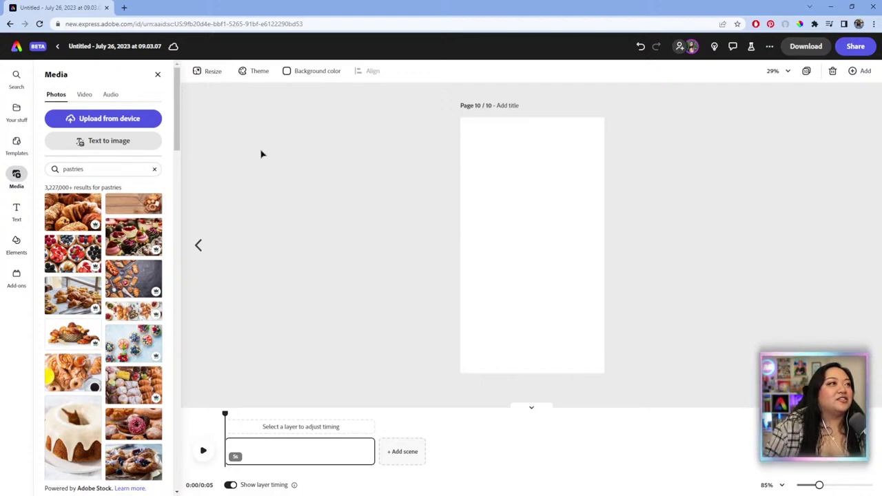
click(199, 71)
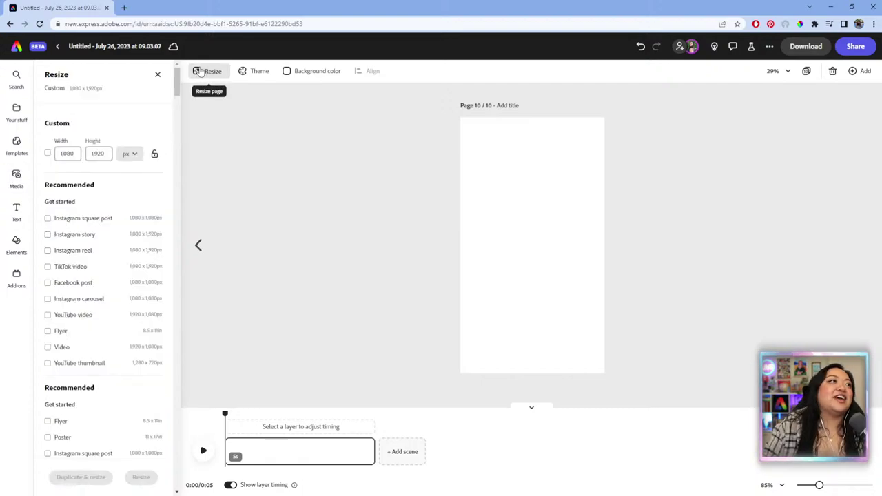
click(47, 218)
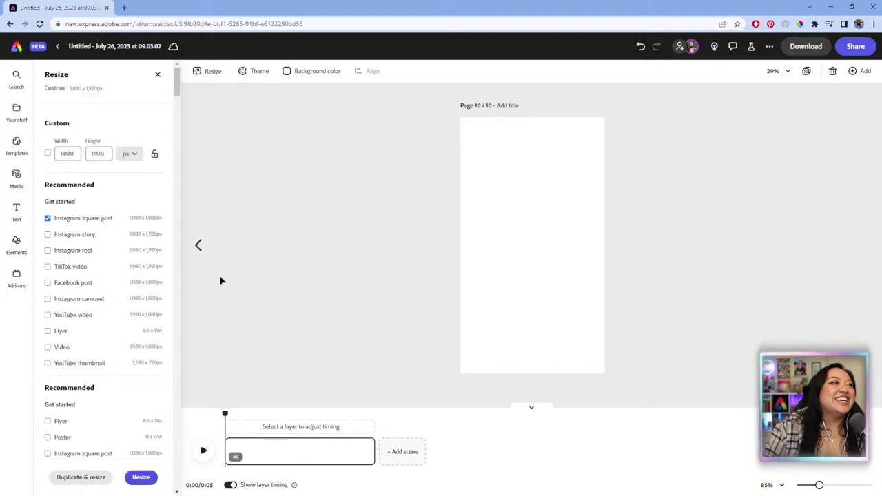
click(141, 476)
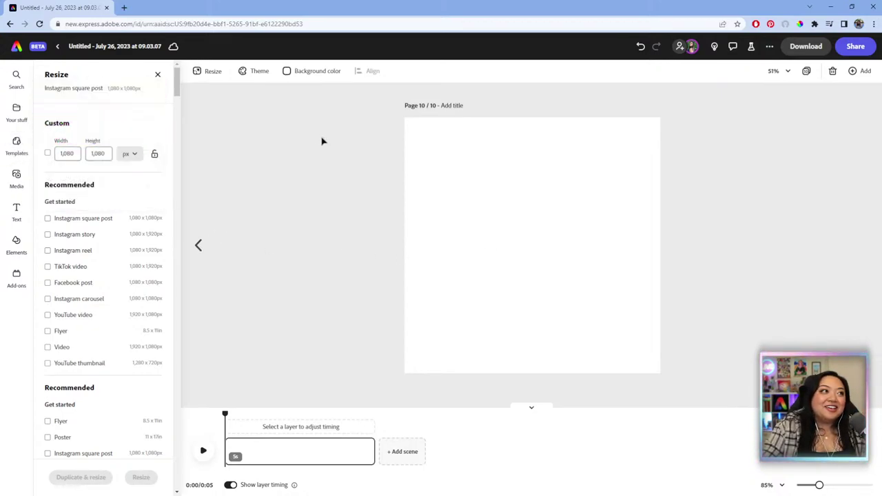
Insert a Square (1:1) text-to-image placeholder and enlarge it to nearly fill the page, centered with an even margin.
click(24, 179)
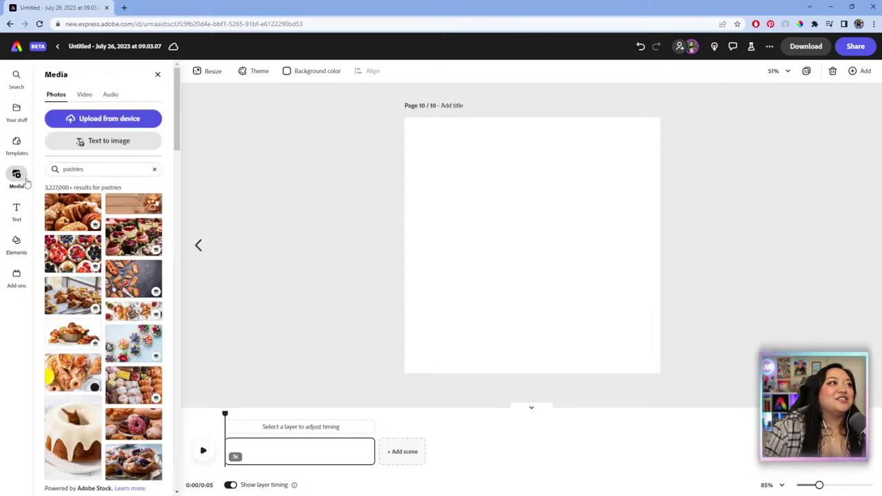
click(156, 146)
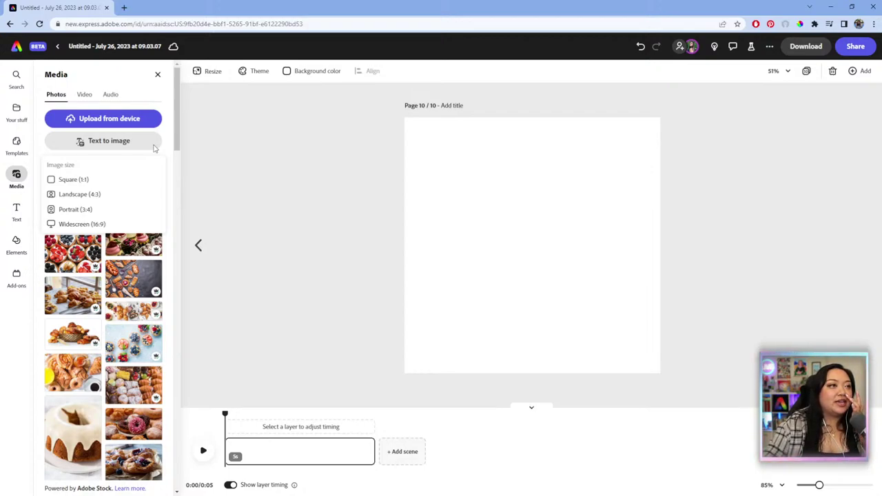
click(106, 181)
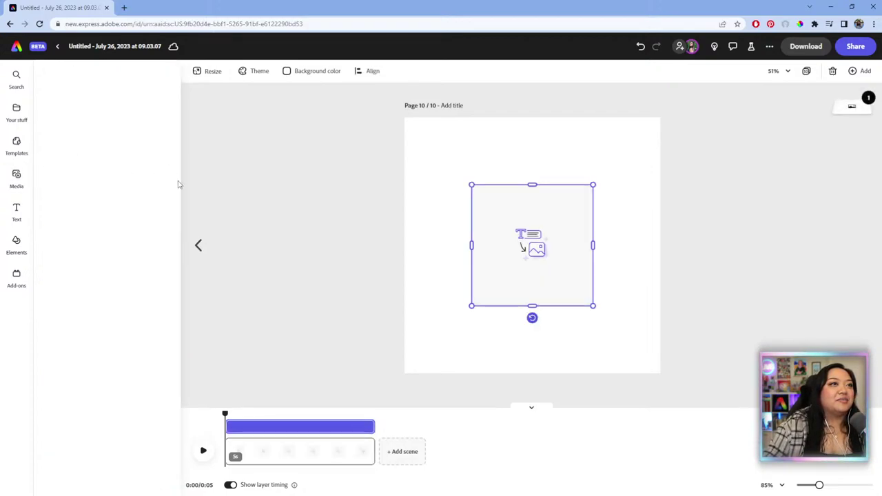
drag(495, 216, 441, 279)
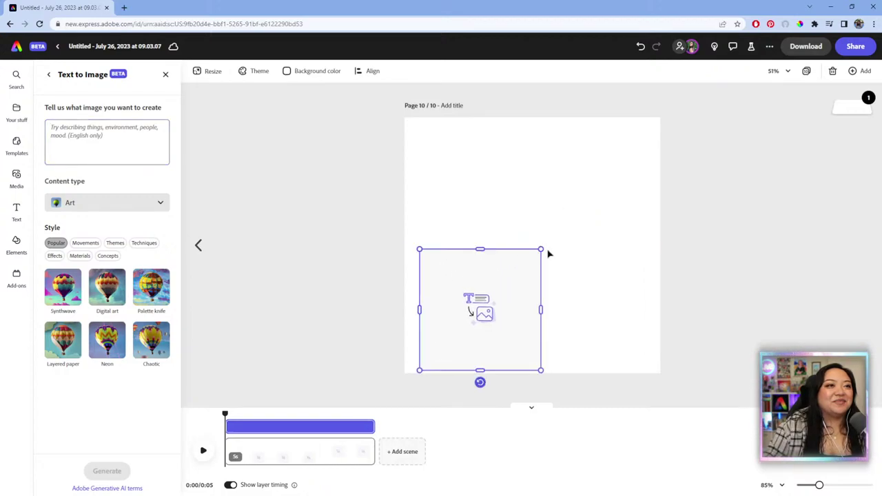
drag(540, 248, 652, 138)
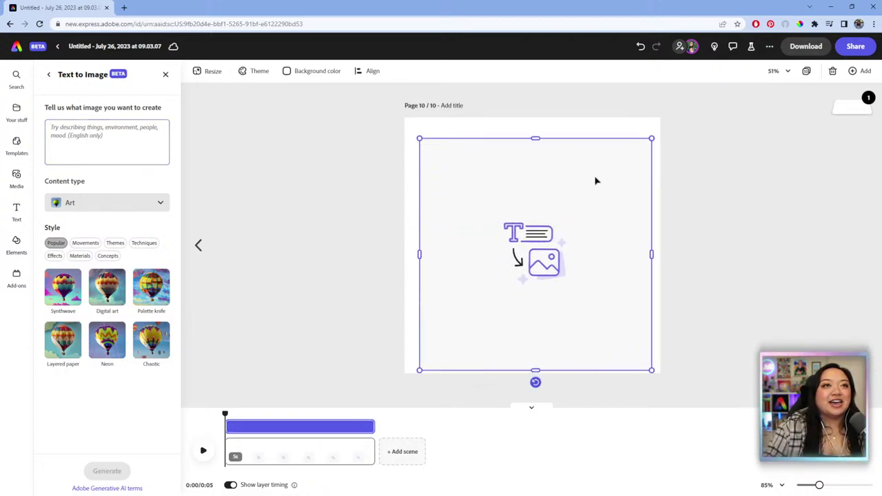
drag(597, 179, 594, 170)
drag(593, 170, 592, 169)
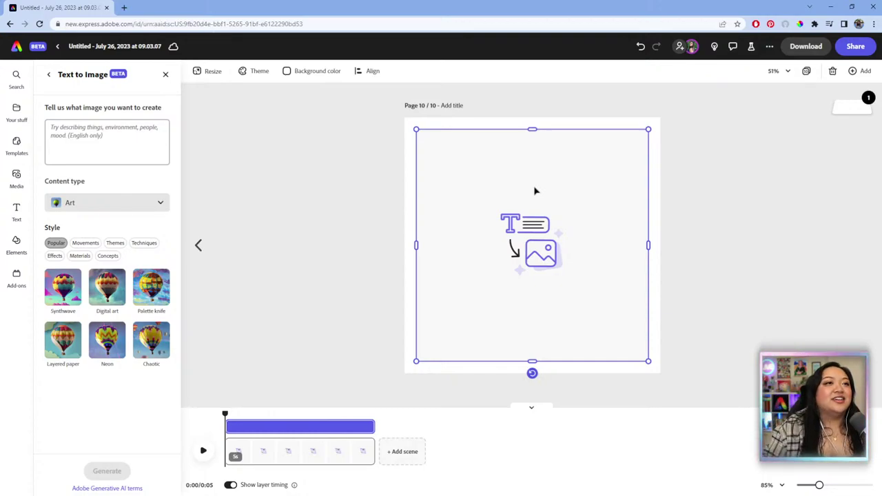
click(699, 126)
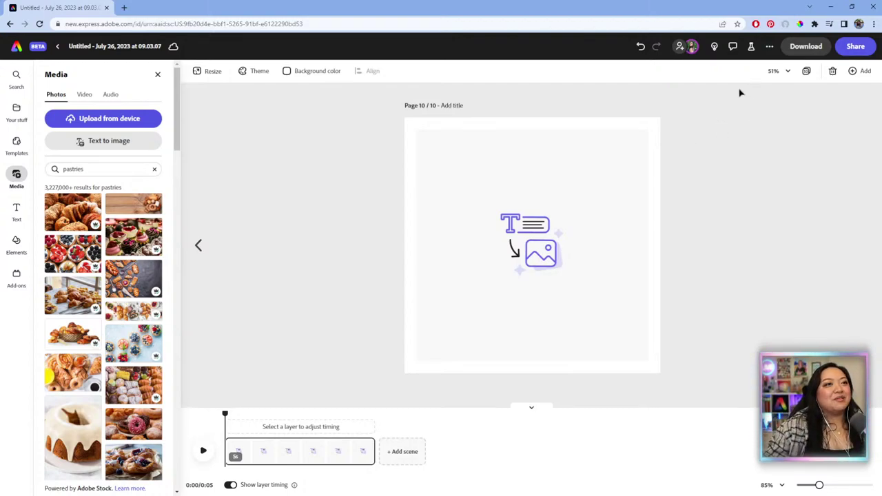
Generate an image from the prompt "Flat canvas tote bag with pink handles on top of a wooden table, lightly dusted with flour, and a rolling pin".
click(515, 190)
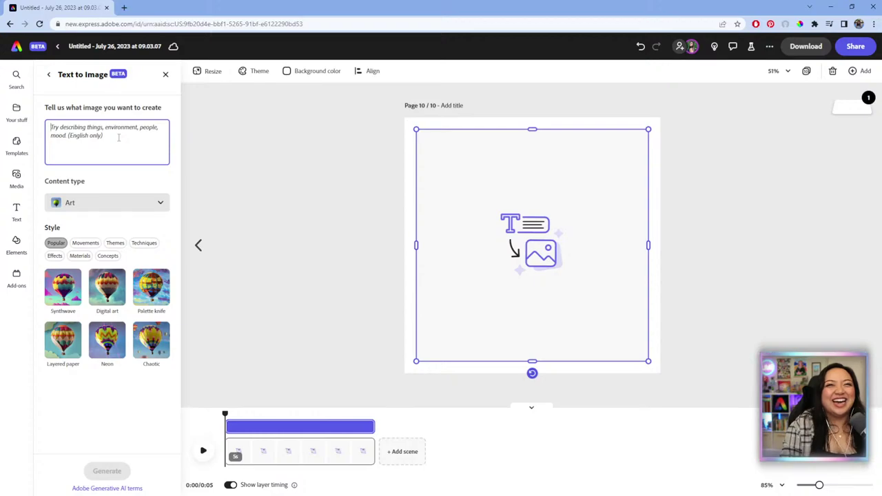
text(c)
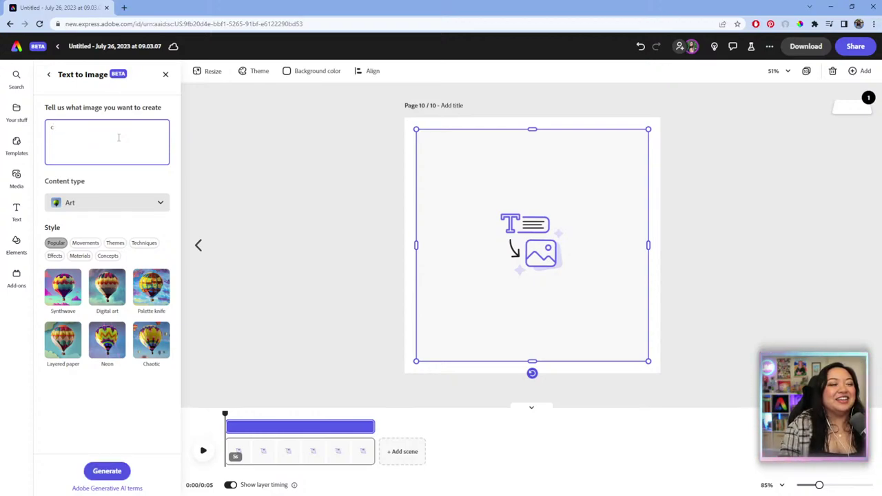
key(BackSpace)
text(c)
key(BackSpace)
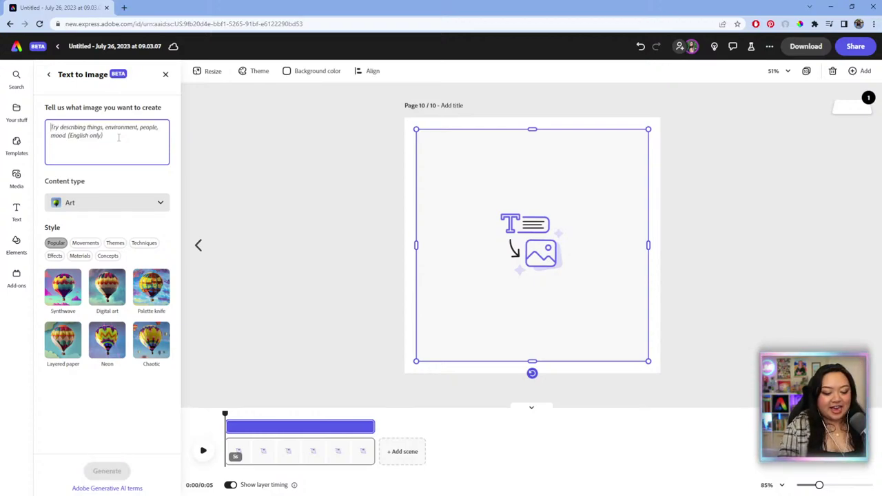
text(Flat canvas)
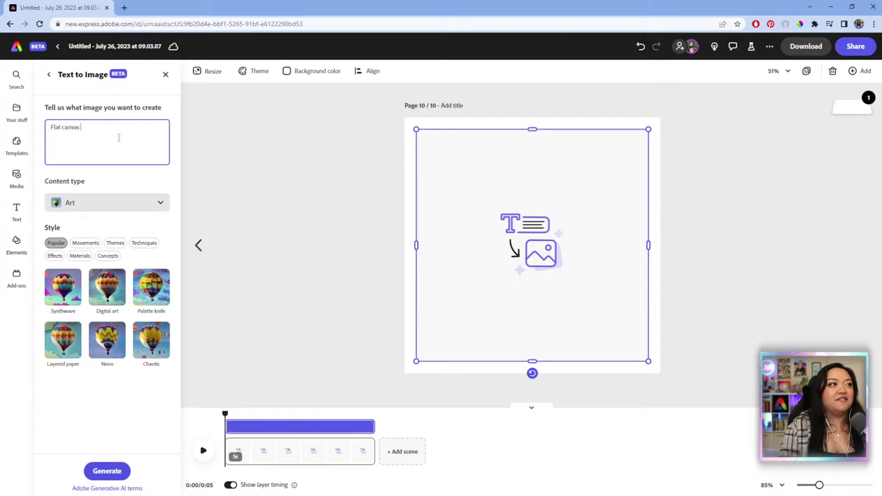
text( tote ba)
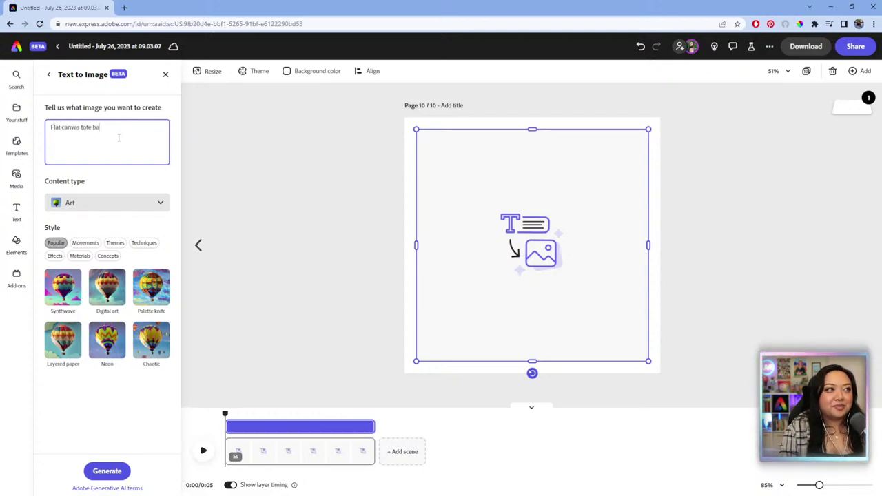
text(g with)
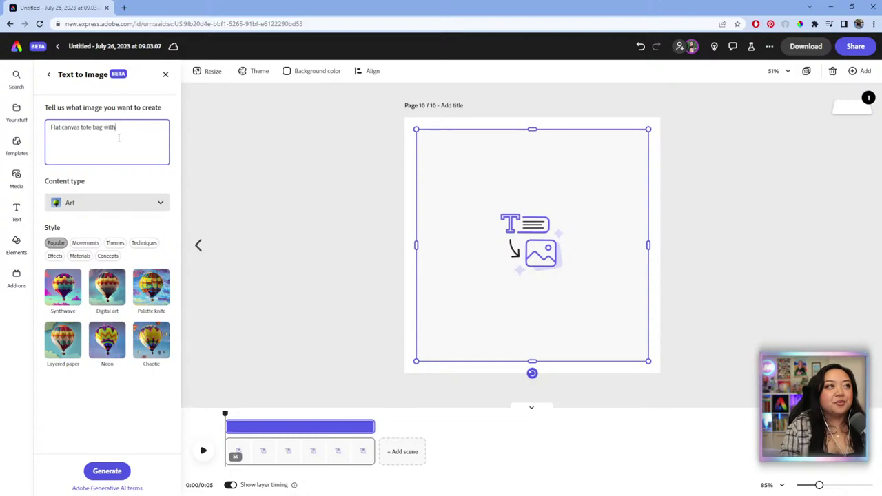
text( pink h)
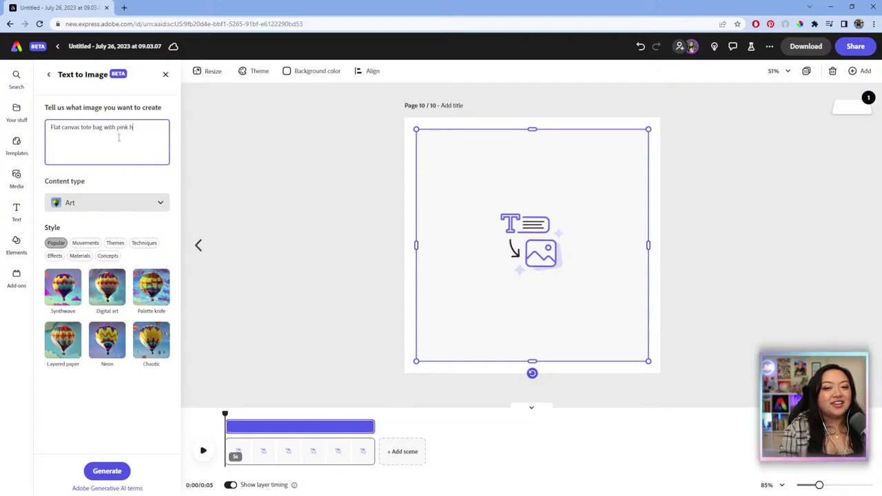
text(andles)
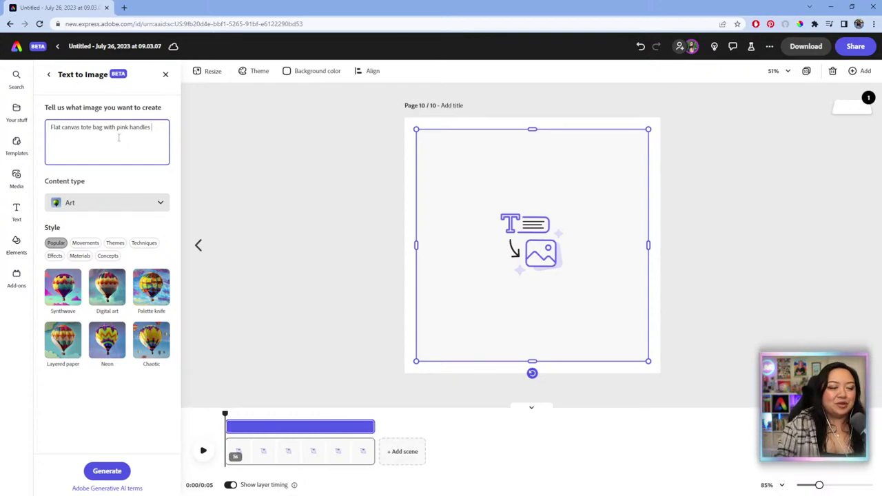
text(on top o)
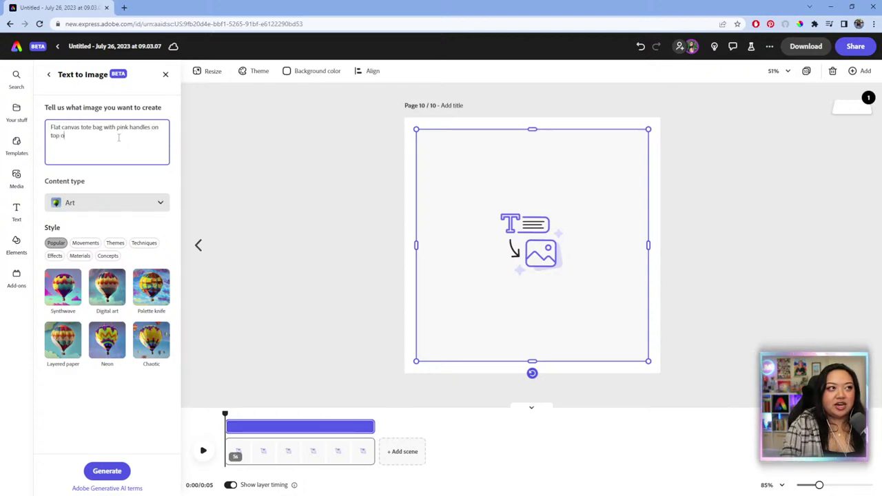
text(f a wooden ta)
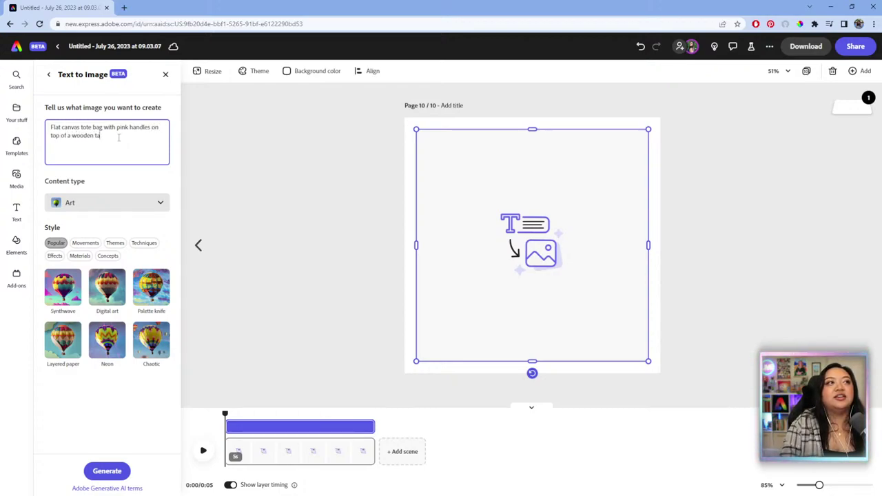
text(ble)
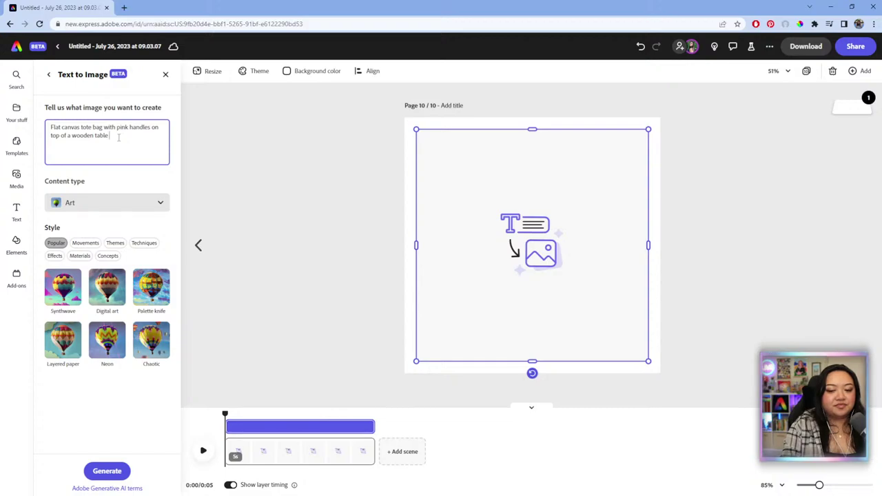
text(, light)
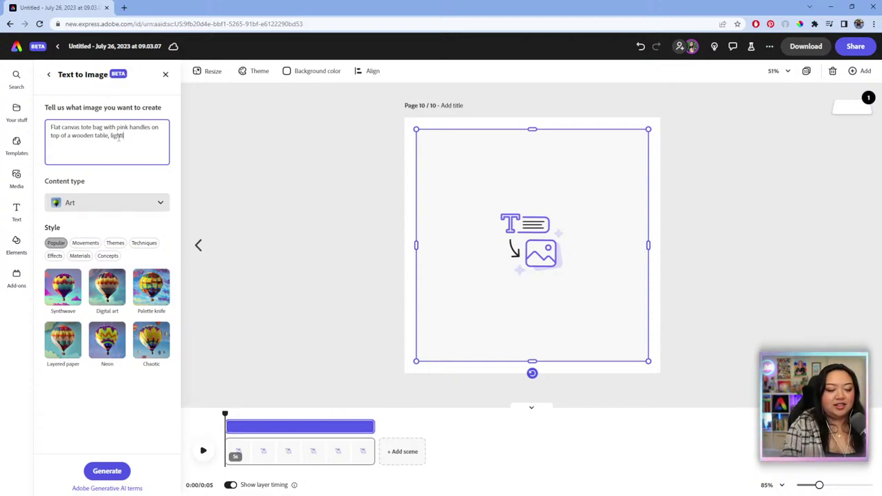
text(ly dusted with flour)
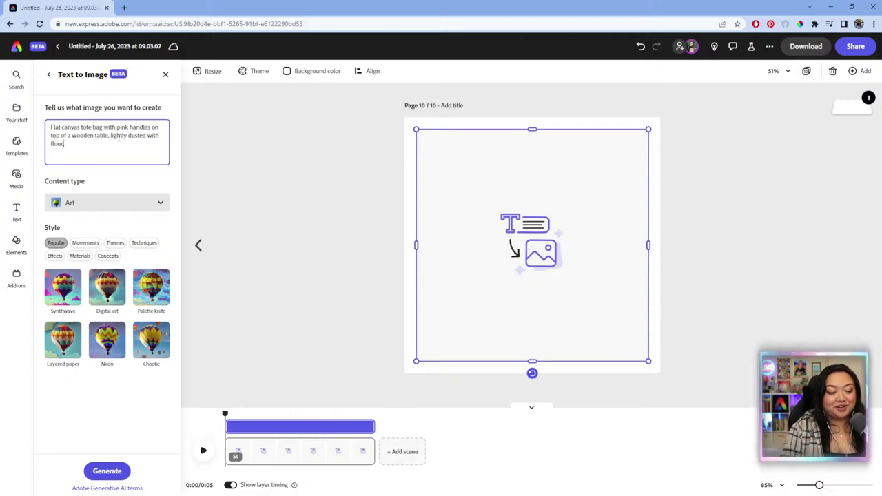
text(, )
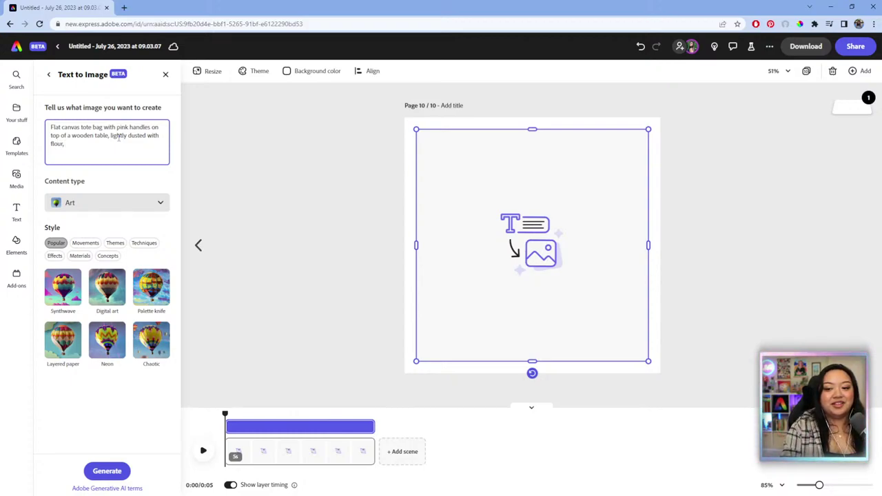
text(and a rolling pin)
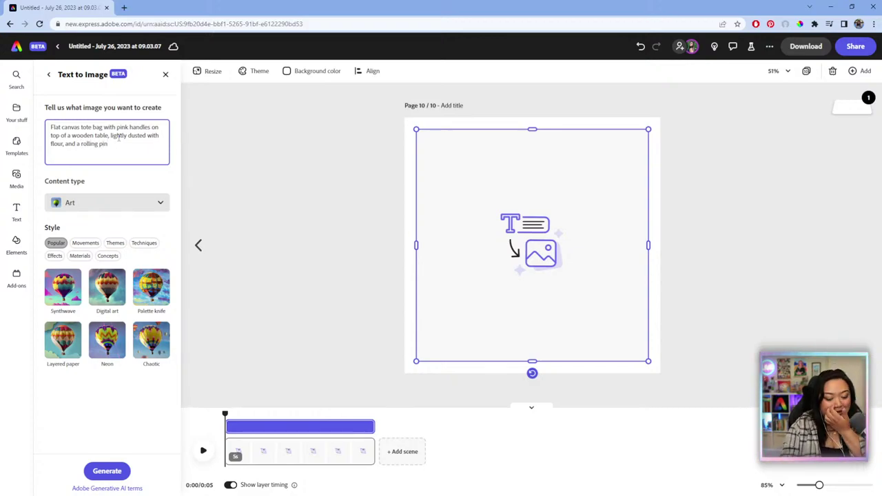
key(Return)
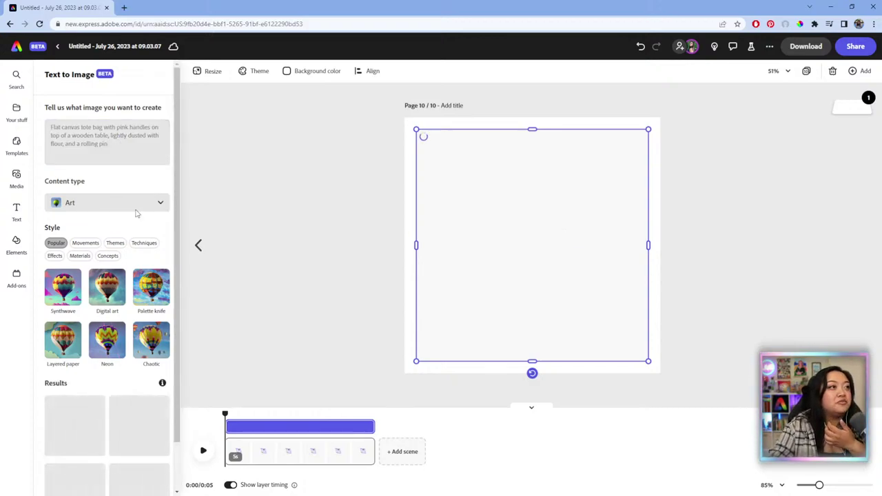
Set the content type to Photo and regenerate the tote bag image.
click(159, 205)
click(108, 241)
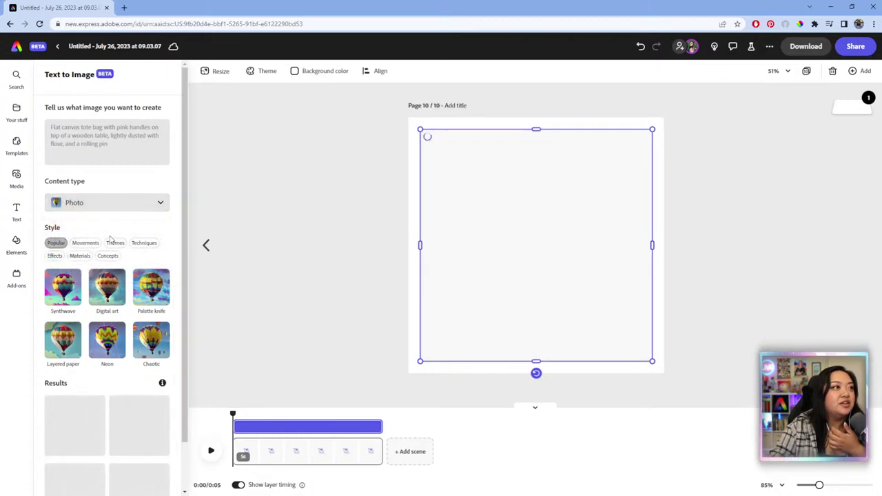
scroll(106, 200, down, 2)
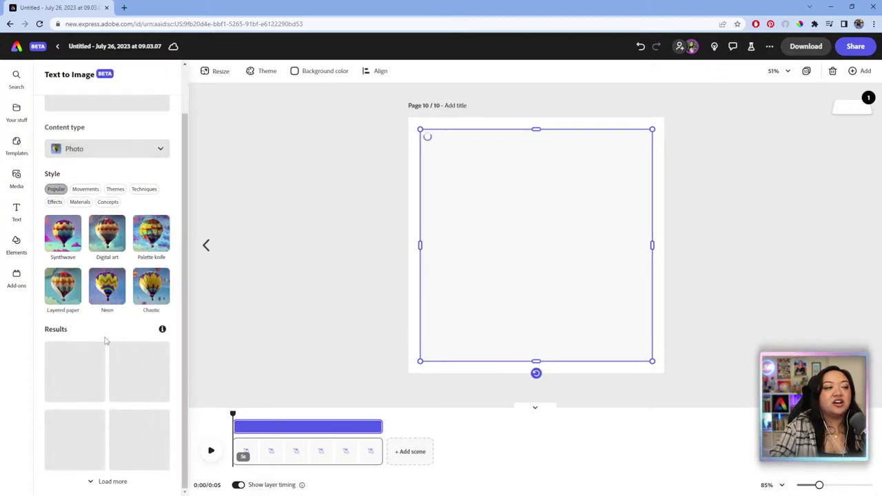
click(98, 152)
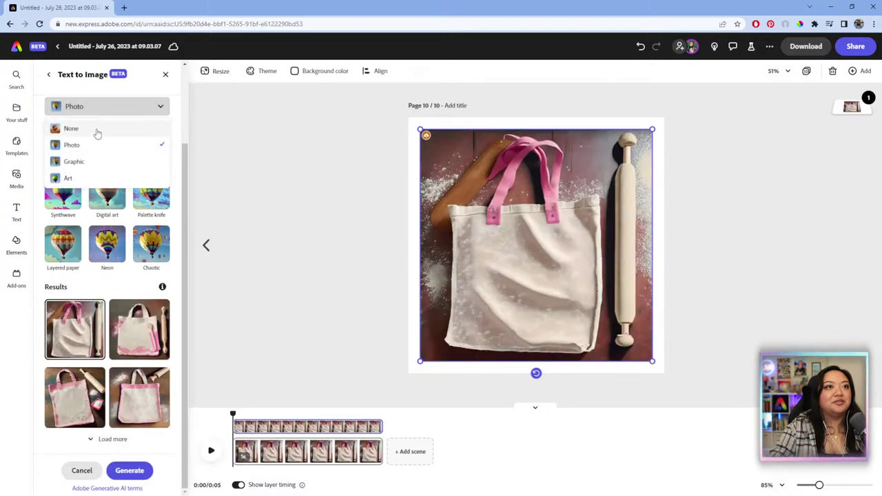
click(101, 149)
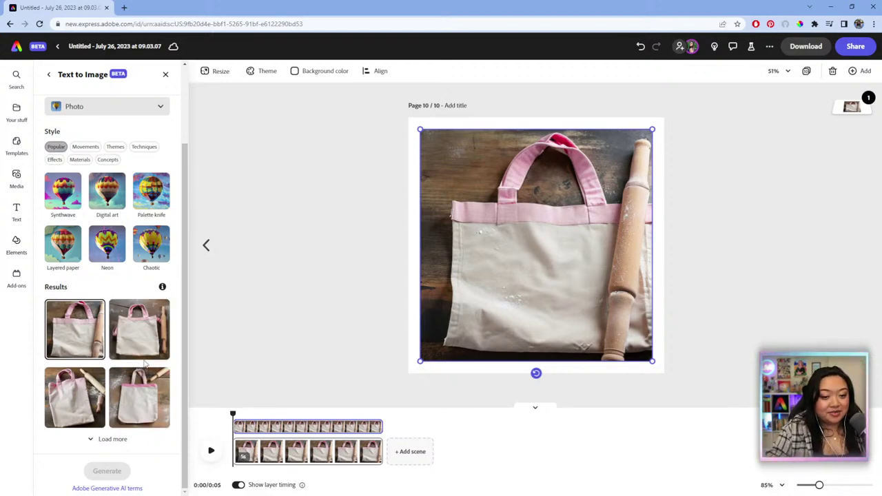
mouse_move(155, 346)
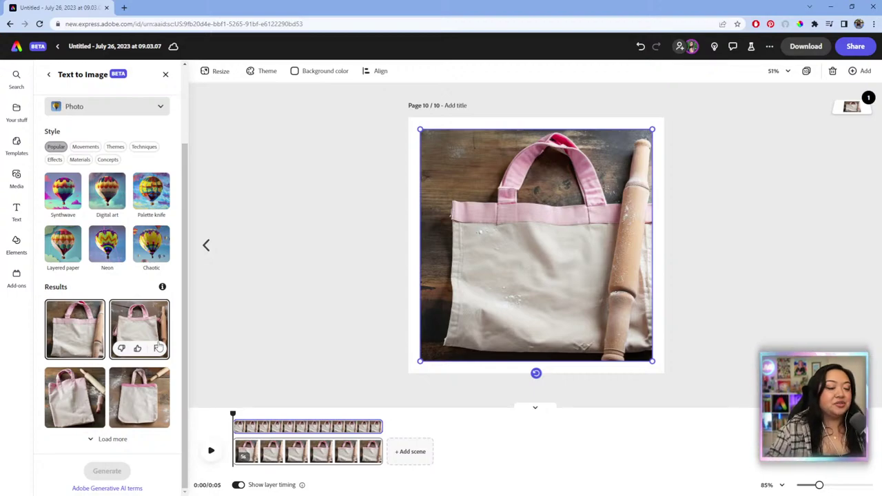
Compare the generated tote bag variations and apply the fourth one, with the rolling pin at the upper right.
scroll(174, 316, up, 3)
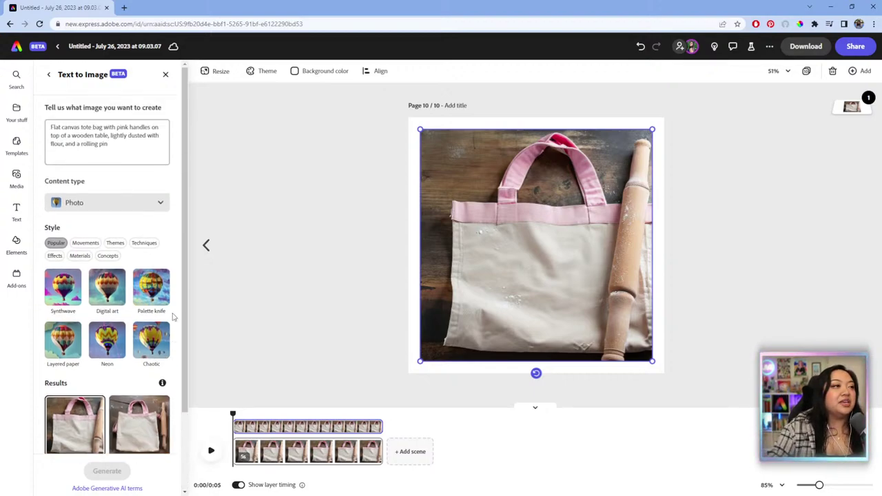
scroll(174, 316, down, 3)
click(155, 326)
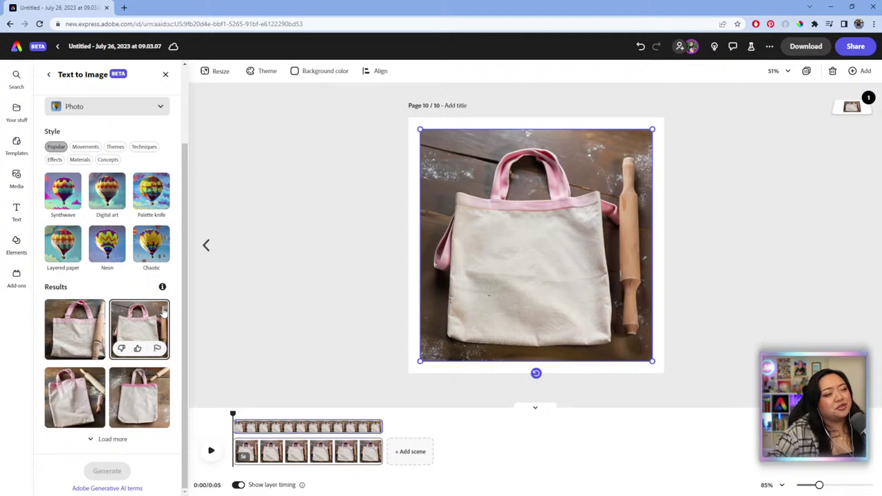
click(151, 390)
click(81, 399)
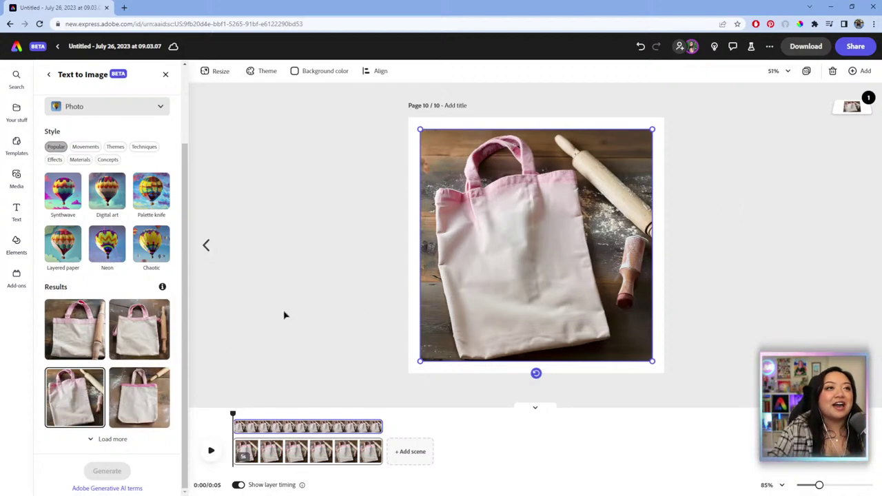
click(130, 383)
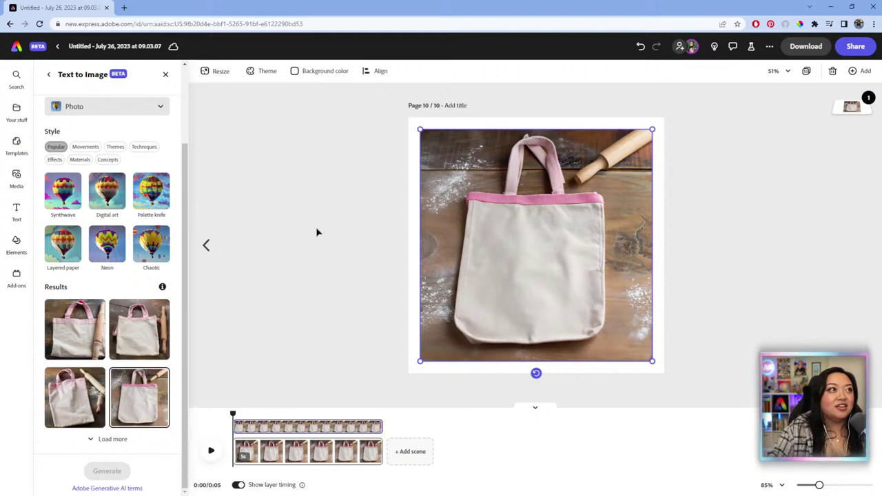
Align the tote bag image with the page's upper-left corner and enlarge it to fill the whole square page.
drag(450, 162, 439, 150)
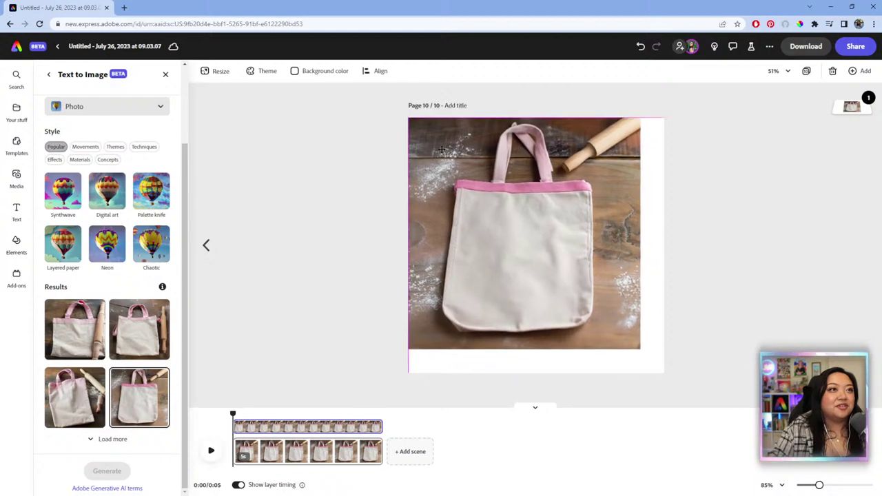
drag(640, 349, 664, 372)
click(663, 373)
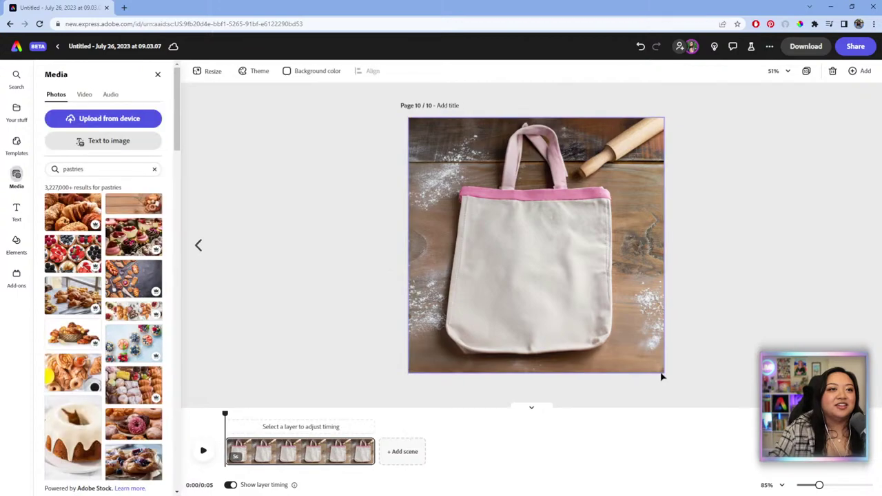
mouse_move(660, 372)
mouse_down()
mouse_move(646, 363)
mouse_move(654, 383)
mouse_up()
click(735, 273)
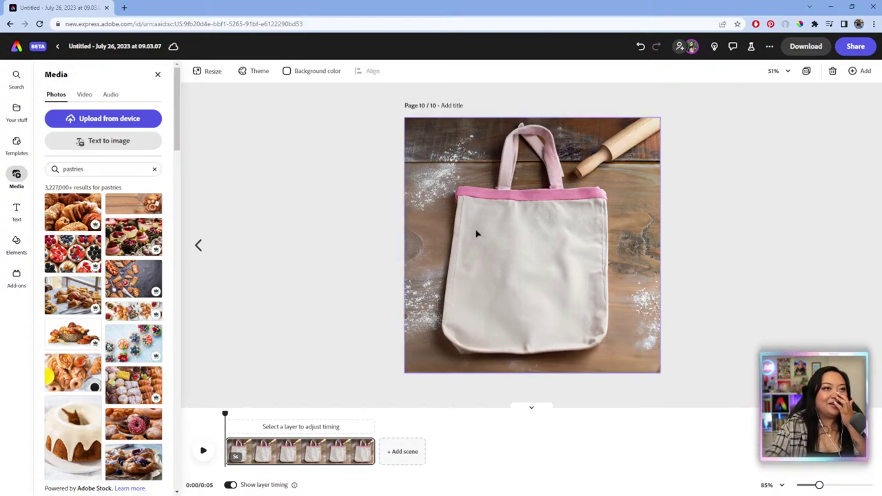
Copy the "Flaked" logo and "Bake Shoppe" text from page 9 onto the tote bag page.
click(198, 246)
click(538, 265)
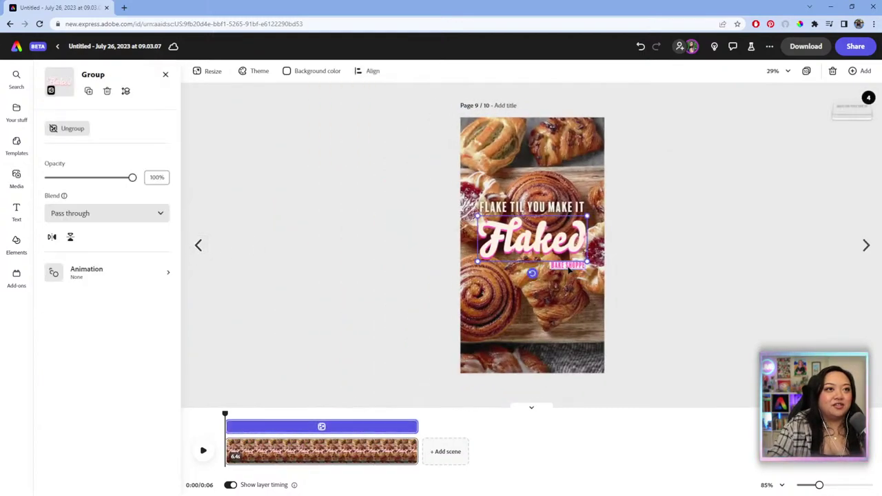
click(569, 268)
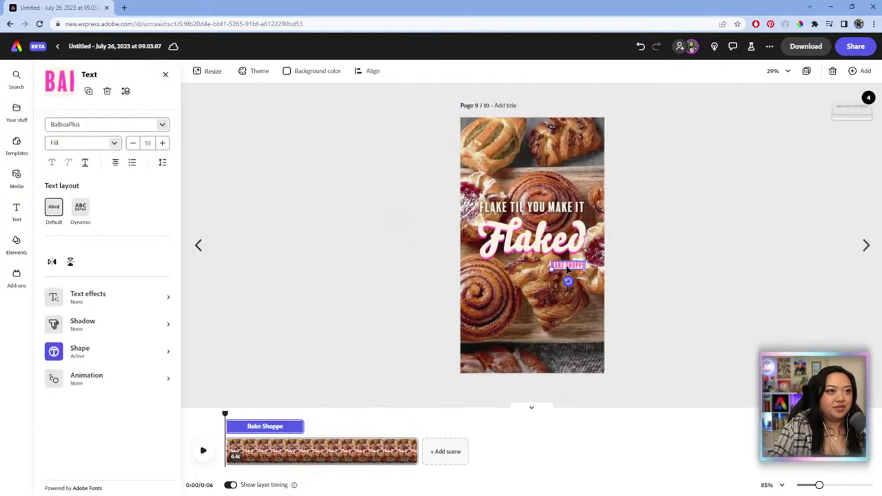
shift+click(569, 271)
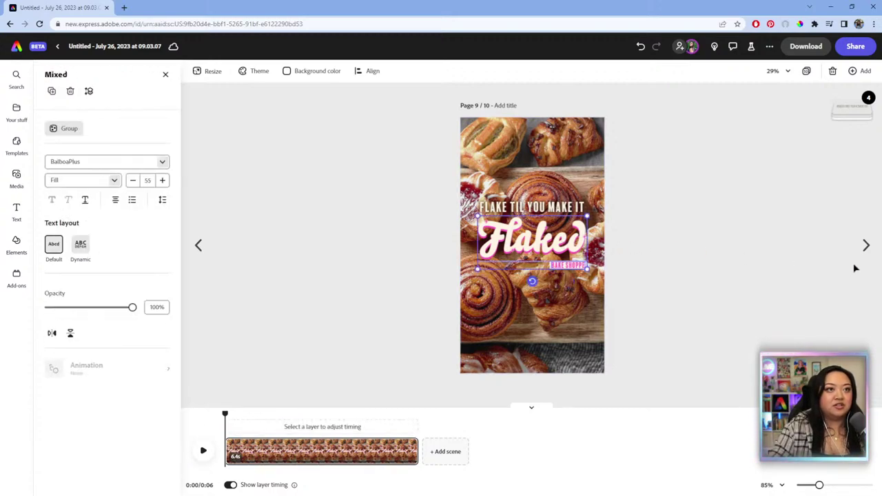
click(866, 244)
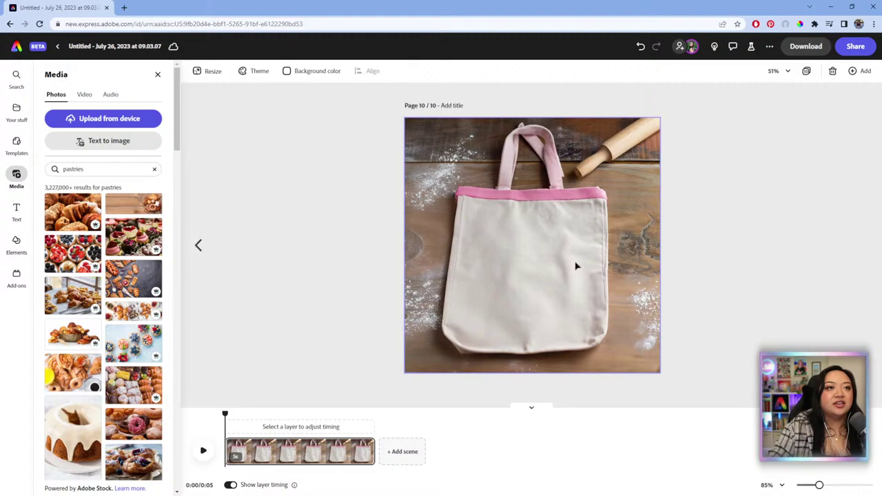
key(ctrl+v)
Scale the pasted logo and "Bake Shoppe" text down to fit within the tote bag and center them on its front.
drag(560, 344, 559, 262)
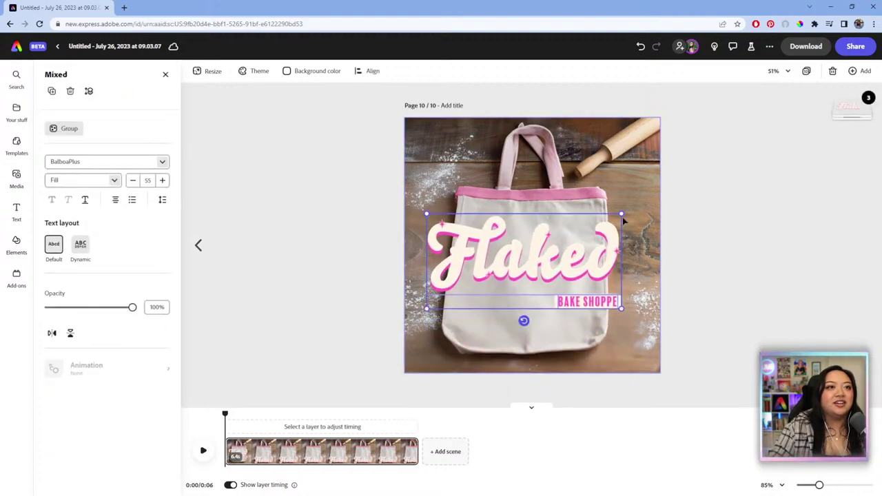
drag(614, 212, 573, 237)
drag(537, 263, 569, 250)
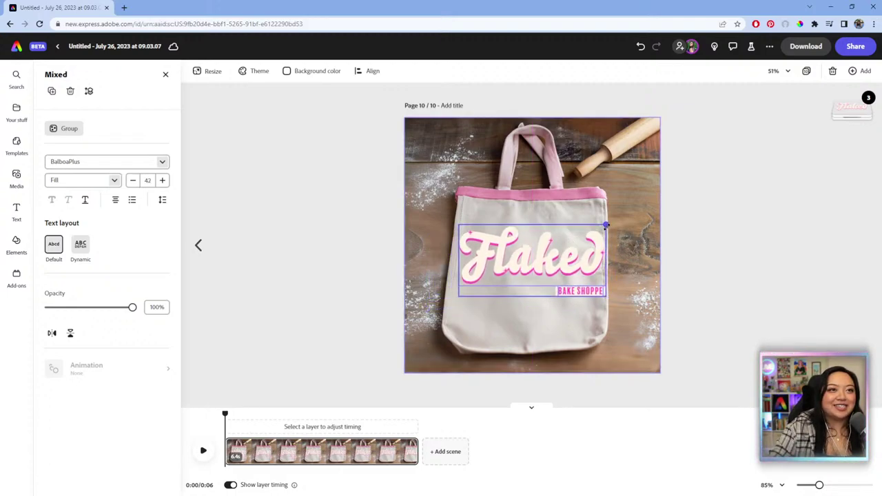
drag(606, 225, 590, 232)
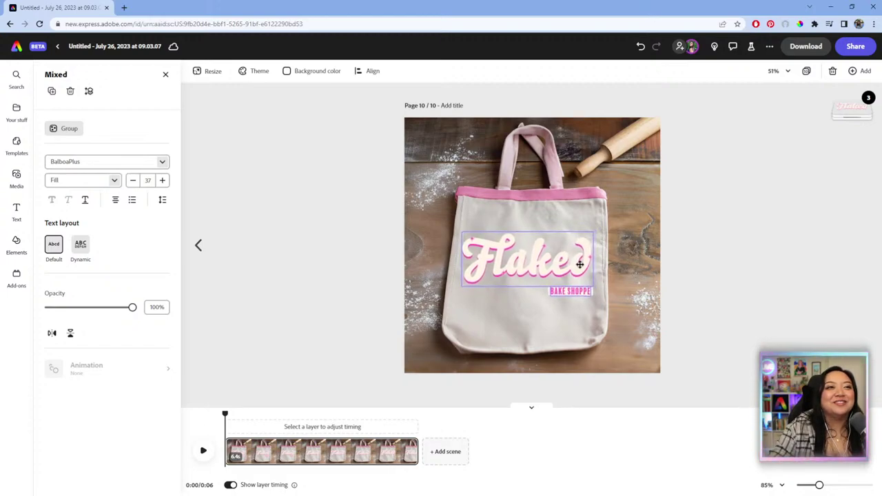
drag(582, 265, 579, 264)
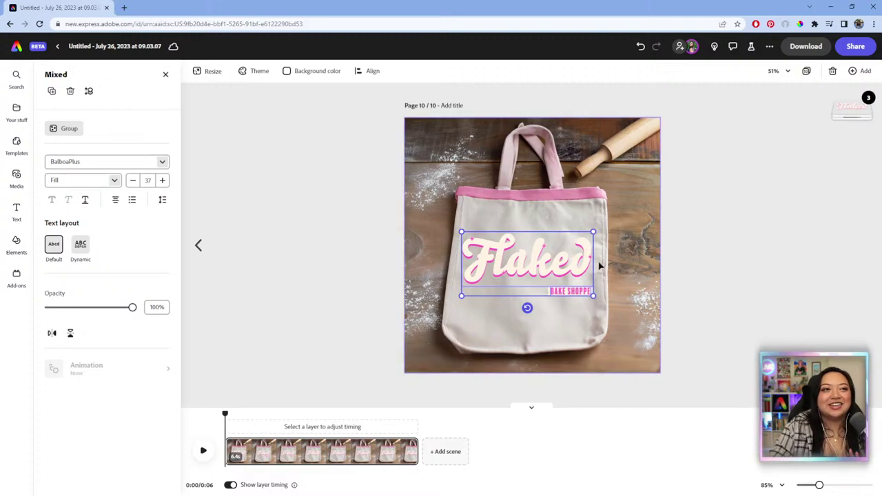
click(678, 296)
Group the "Flaked" logo with the "Bake Shoppe" text.
click(578, 273)
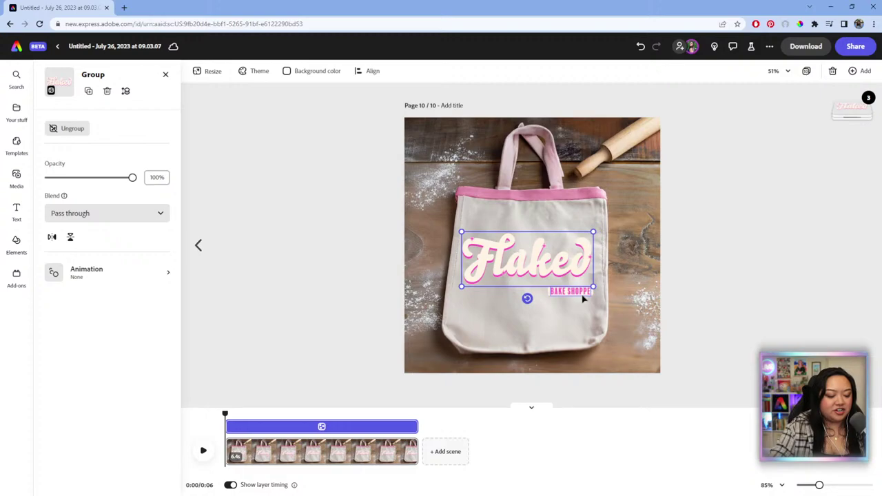
shift+click(582, 298)
click(63, 128)
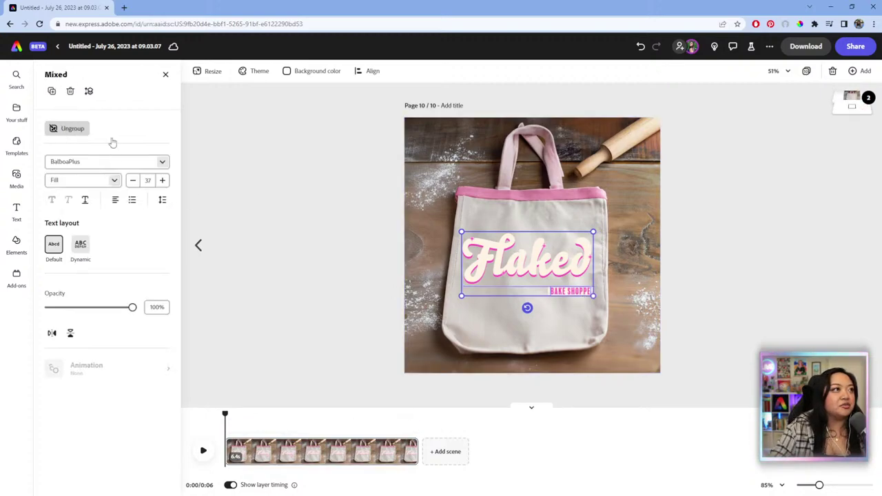
click(775, 262)
Set the blend mode of the whole logo group on the tote bag to Multiply.
click(541, 271)
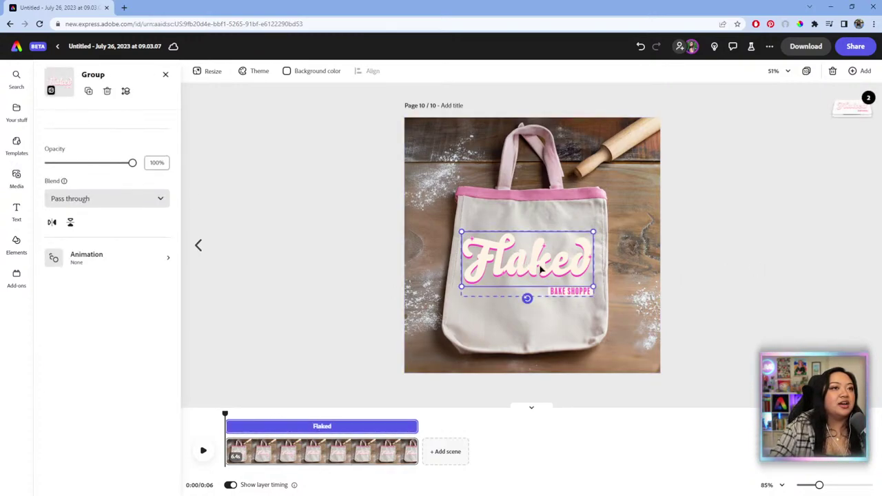
double_click(541, 271)
key(Escape)
click(556, 274)
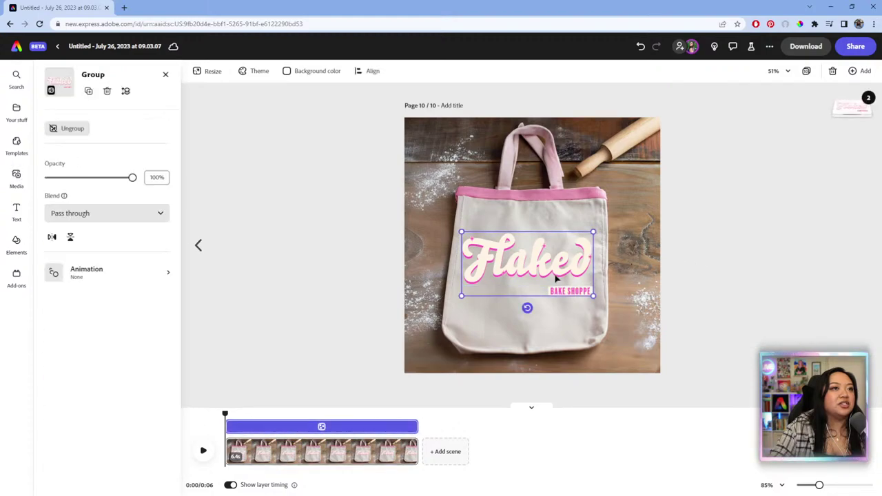
click(136, 217)
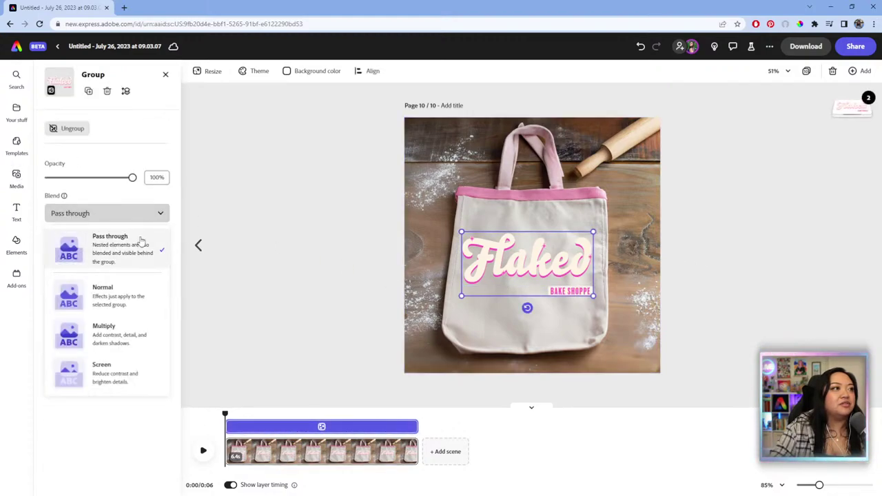
click(146, 337)
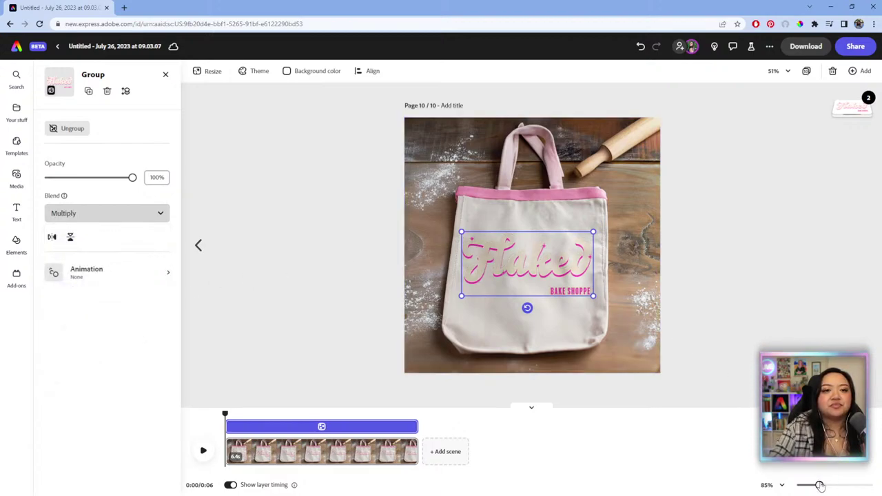
Examine up close how the multiplied logo blends with the tote bag's canvas texture.
mouse_move(820, 486)
mouse_down()
mouse_move(832, 486)
mouse_move(823, 486)
mouse_up()
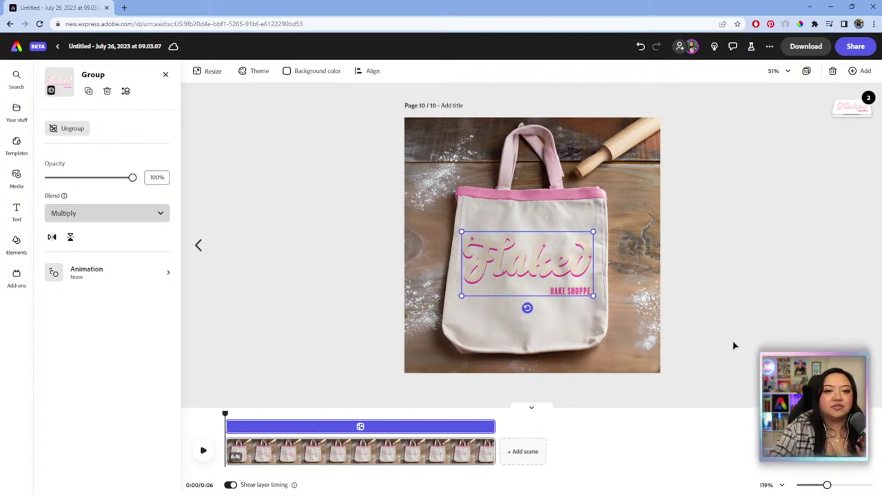
click(779, 71)
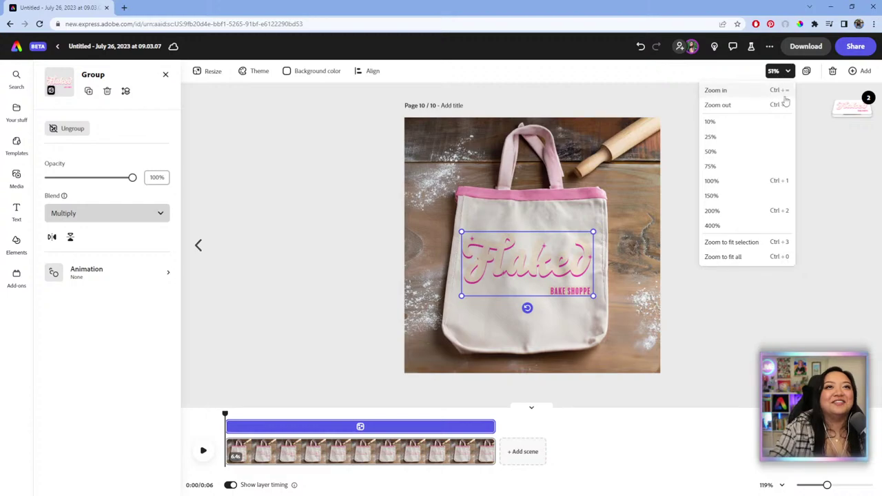
click(762, 91)
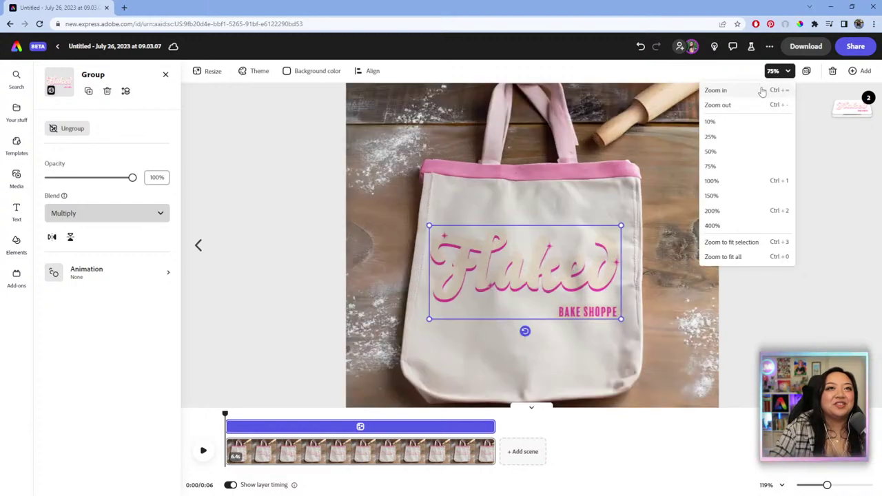
click(762, 90)
click(762, 90)
click(762, 90)
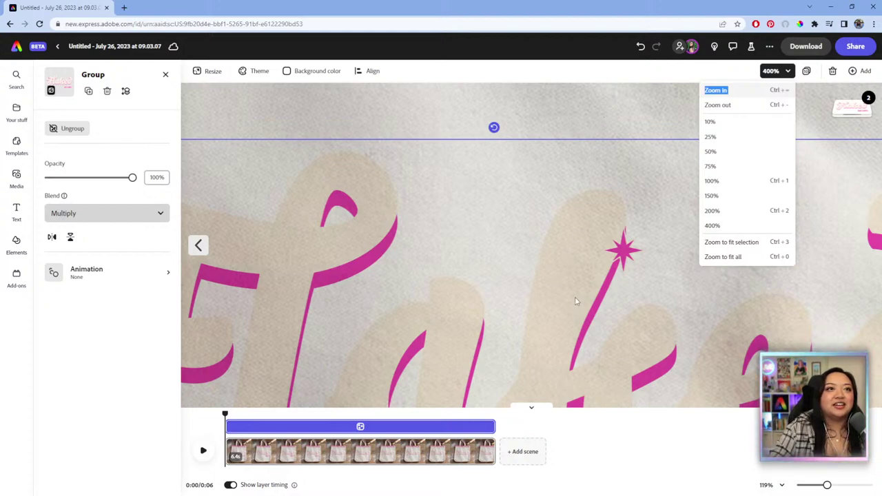
click(745, 95)
click(734, 107)
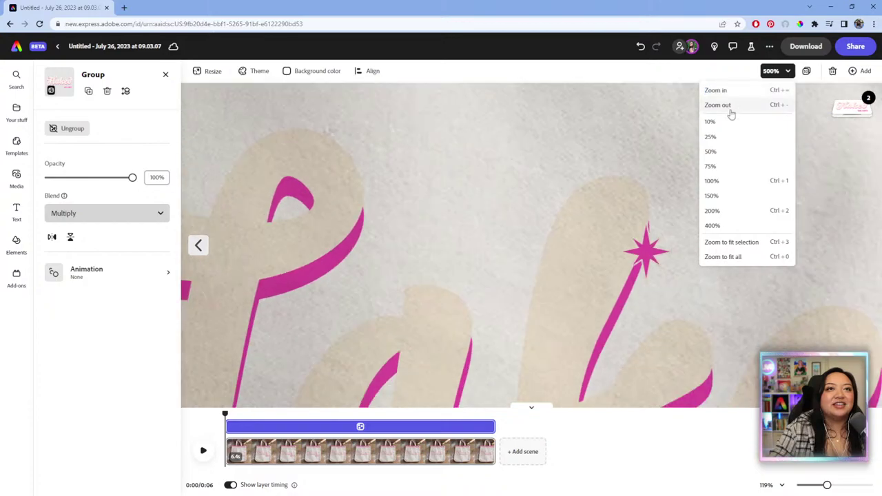
click(731, 112)
click(731, 114)
click(731, 114)
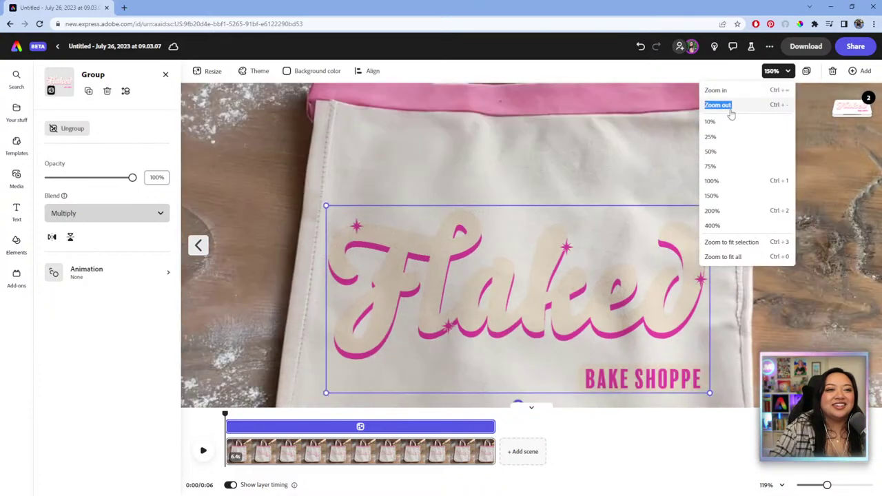
click(731, 114)
click(732, 113)
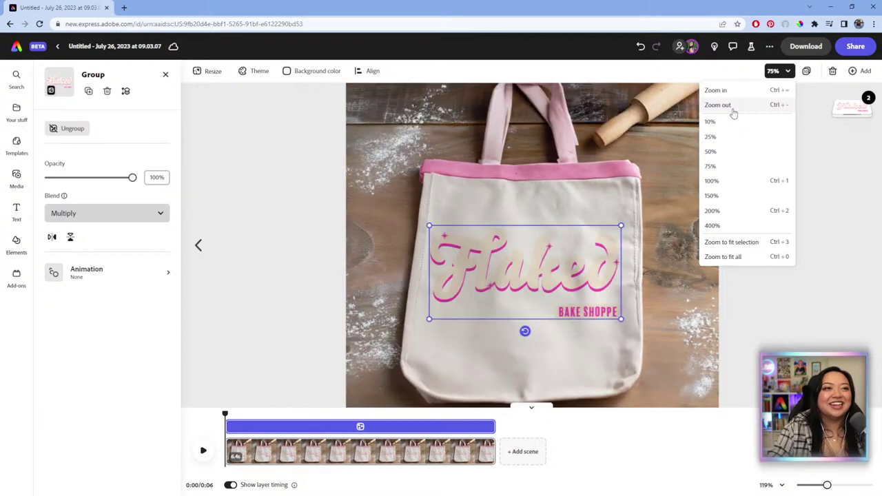
click(750, 95)
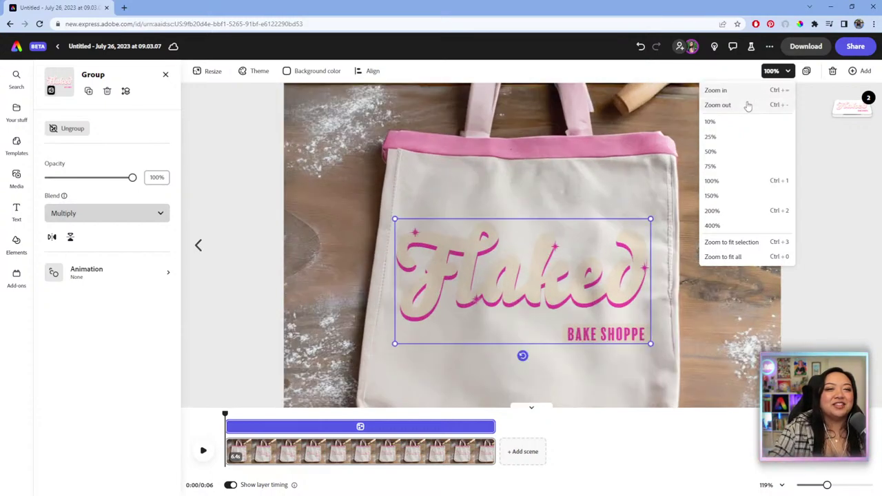
click(831, 300)
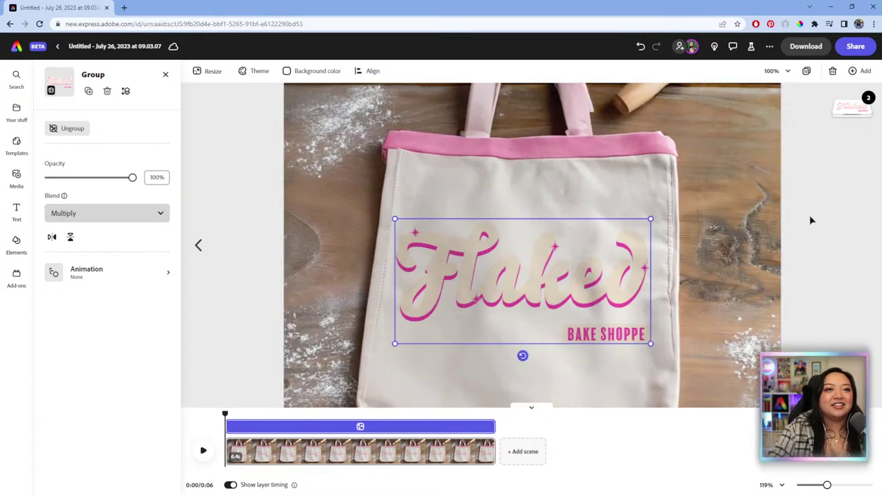
click(840, 206)
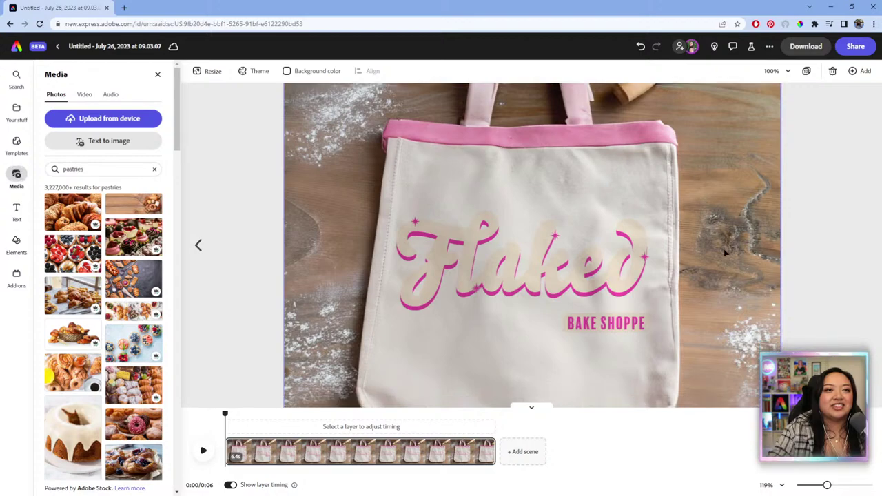
Change the fill of the "Flaked" text on the tote bag to the custom light pink #FFBAF5.
click(644, 255)
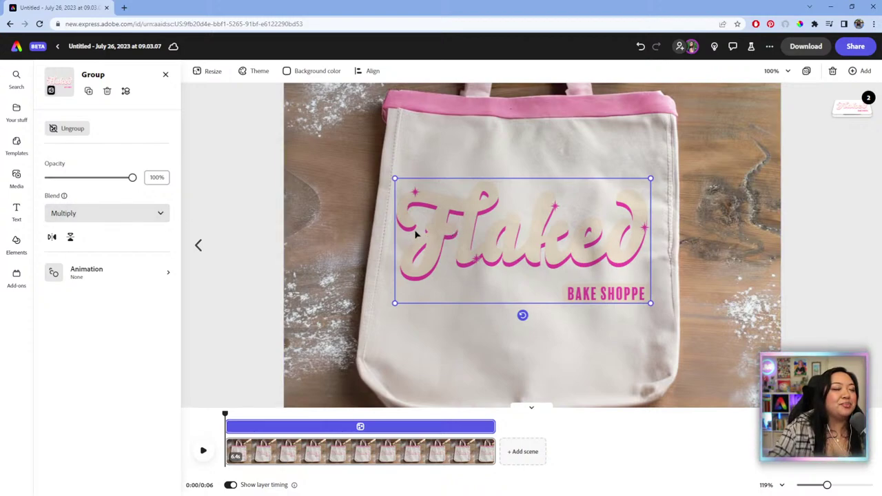
click(528, 252)
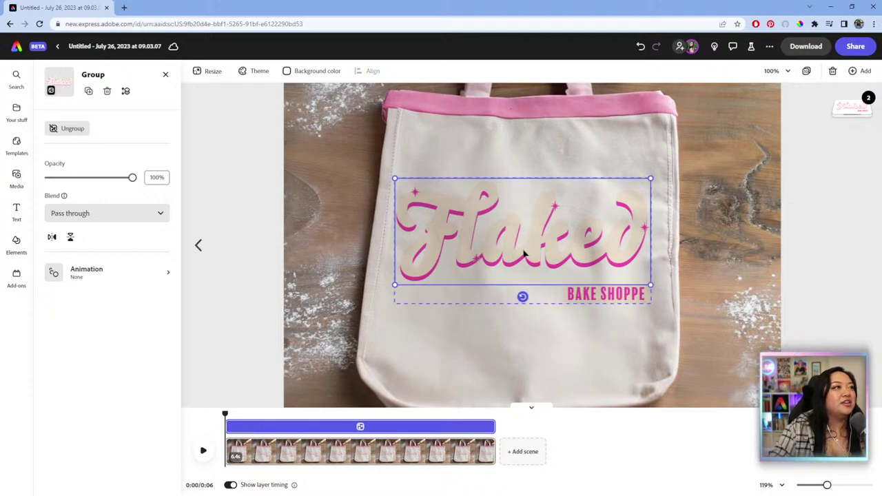
click(523, 255)
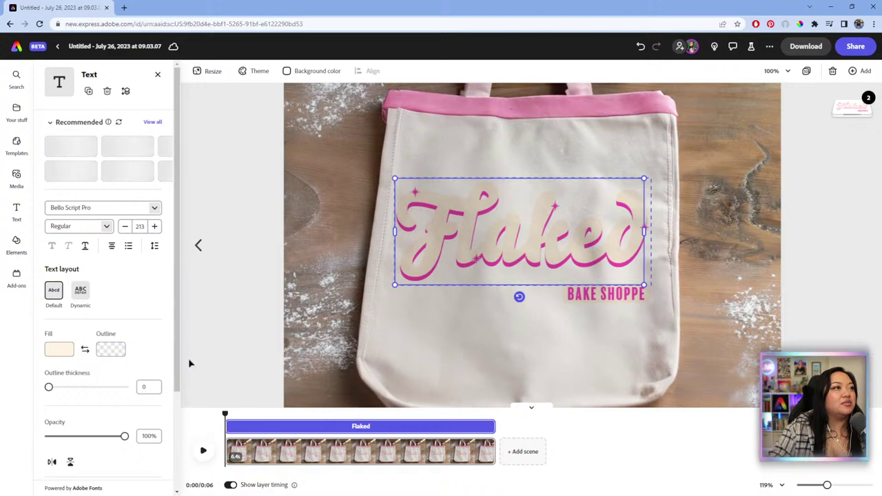
click(61, 350)
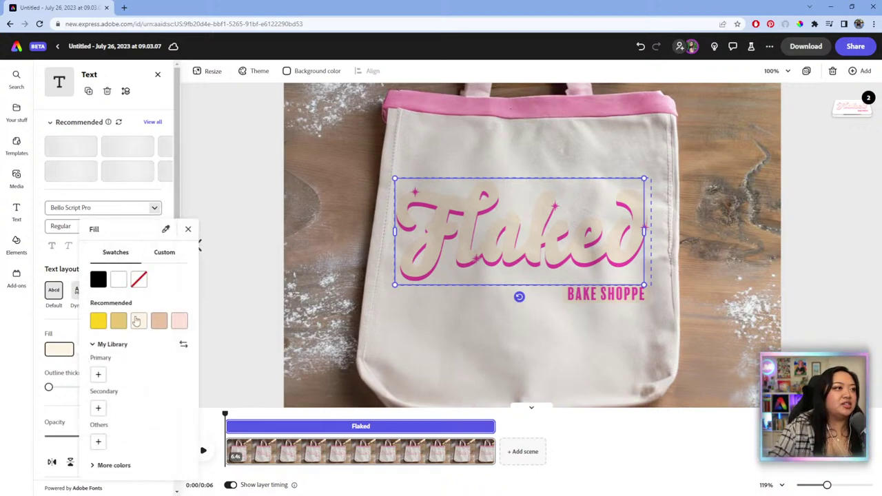
click(163, 253)
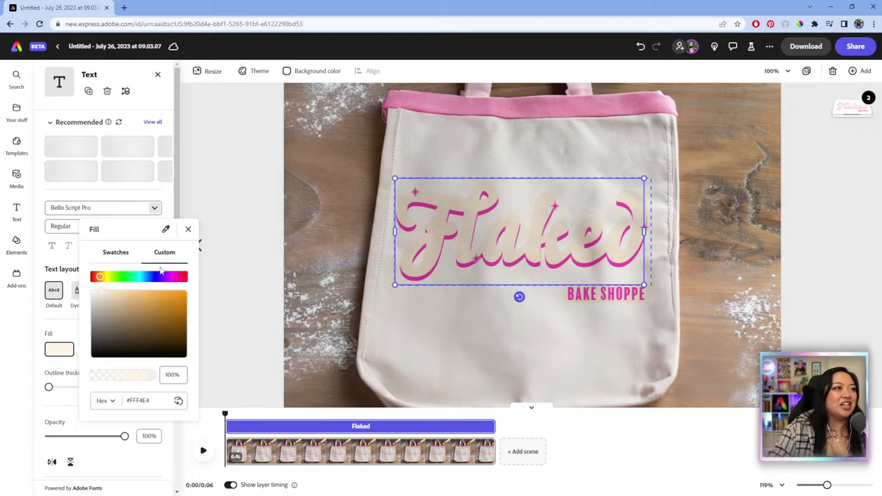
click(170, 277)
drag(170, 278, 173, 277)
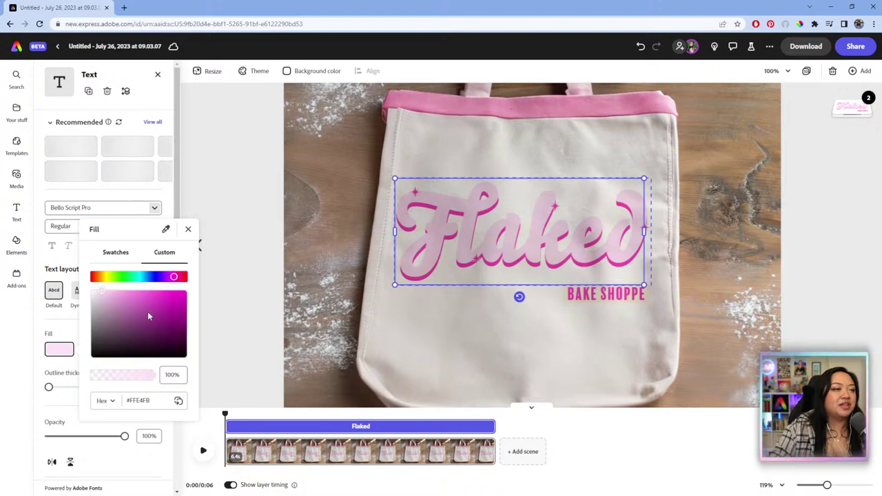
drag(98, 292, 117, 290)
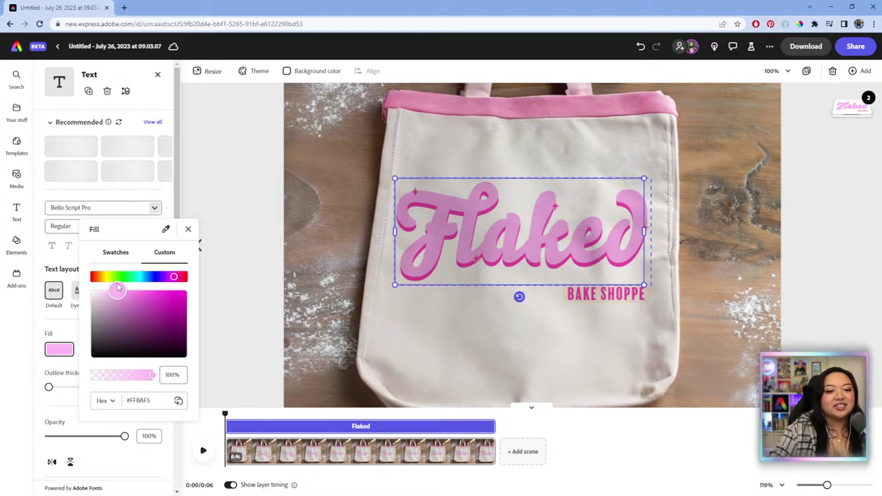
click(301, 273)
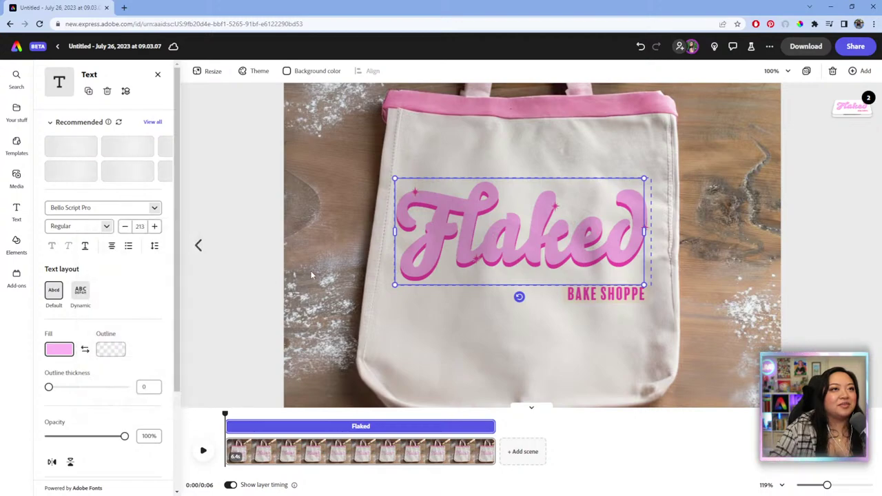
click(310, 275)
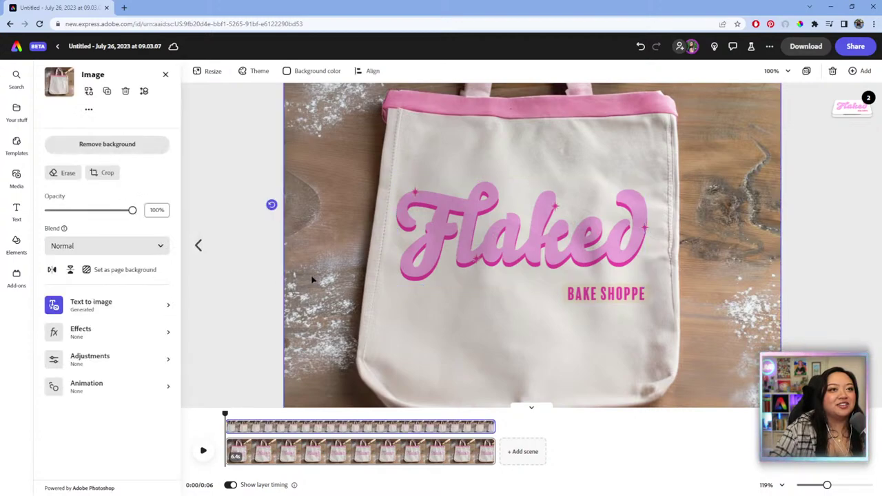
Nudge the logo group slightly on the tote bag's front and check its placement against the whole page.
click(475, 242)
drag(475, 241, 482, 240)
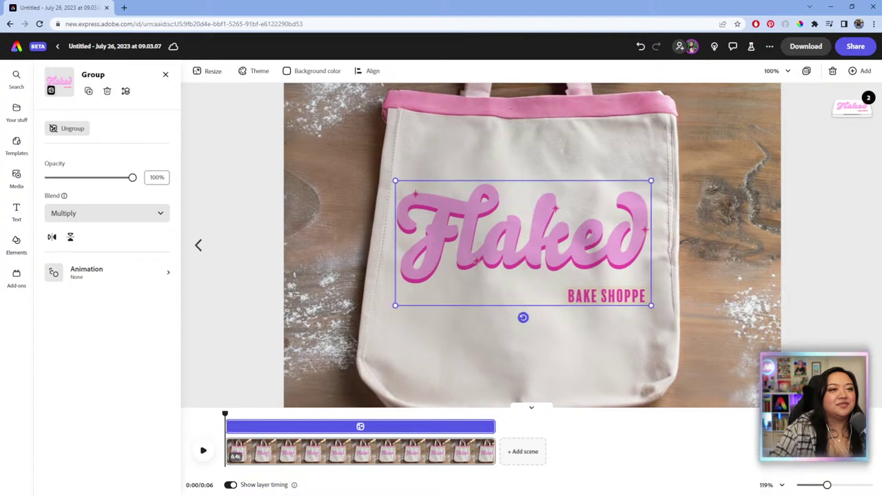
click(782, 71)
click(761, 108)
click(760, 106)
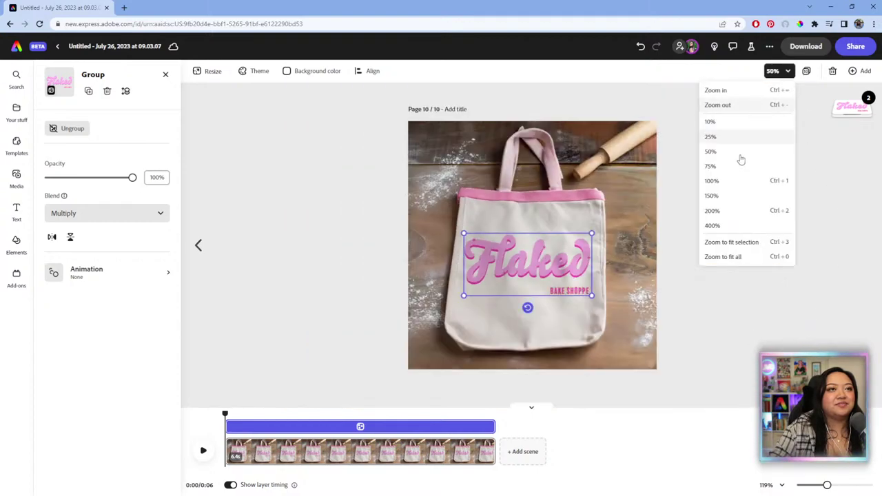
click(774, 72)
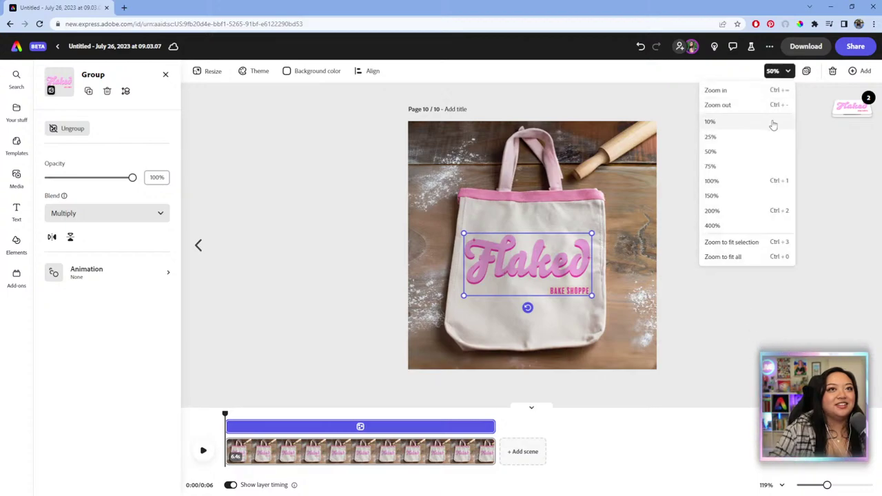
click(751, 107)
click(756, 96)
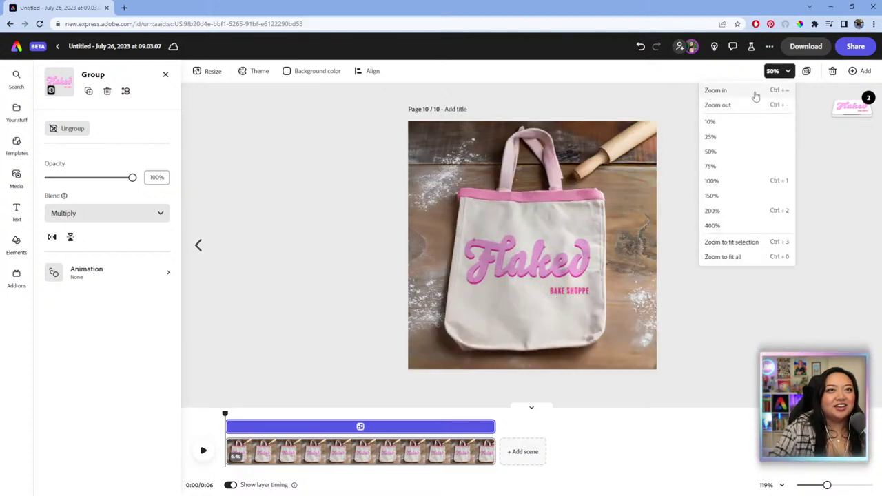
click(613, 277)
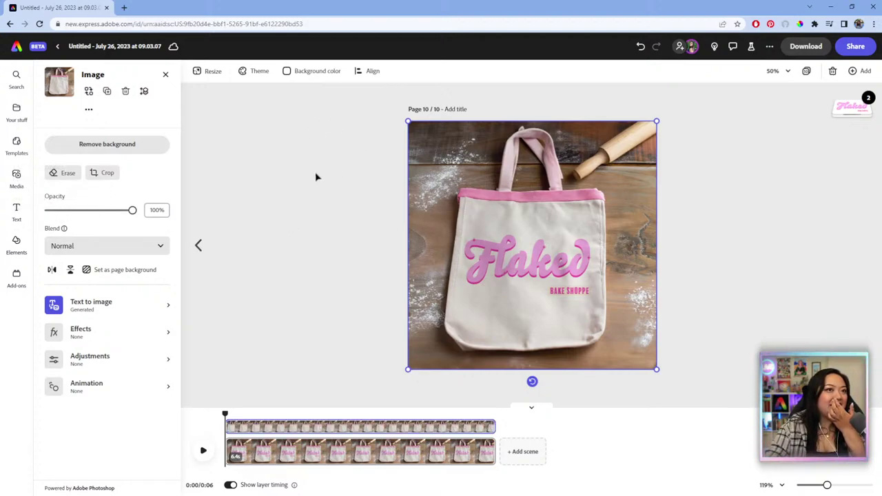
Group the tote bag image with the logo group on top of it.
drag(409, 121, 410, 123)
key(ctrl+z)
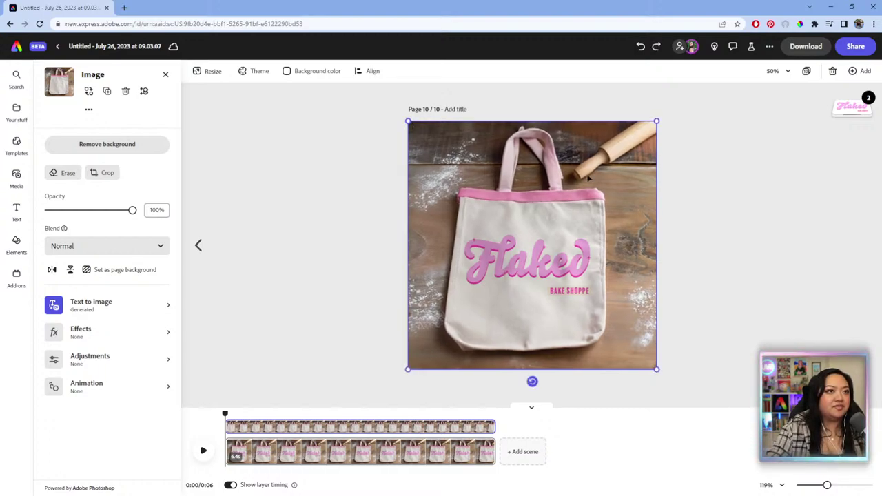
drag(780, 256, 449, 257)
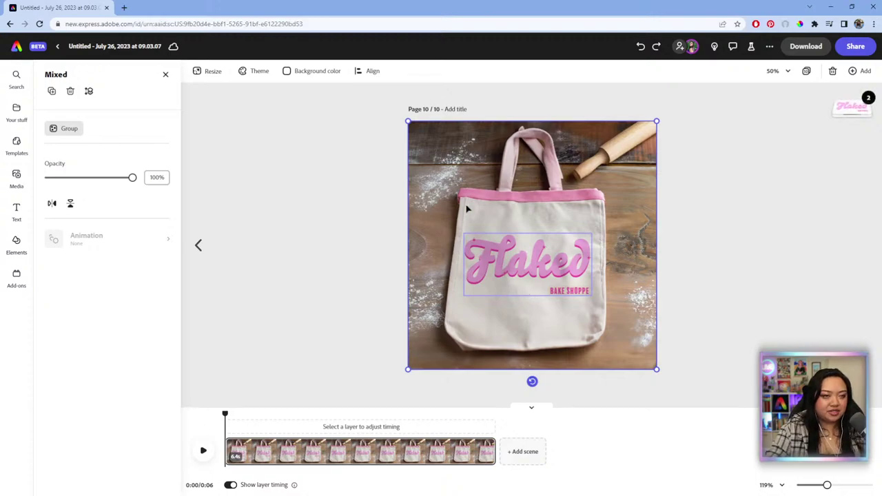
click(65, 129)
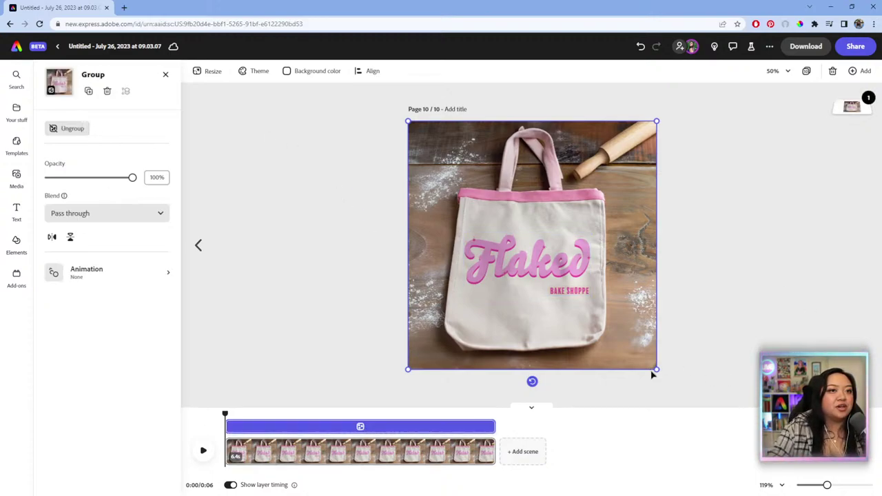
Scale the grouped tote bag artwork down slightly and center it to leave an even border around the page.
drag(656, 373, 645, 359)
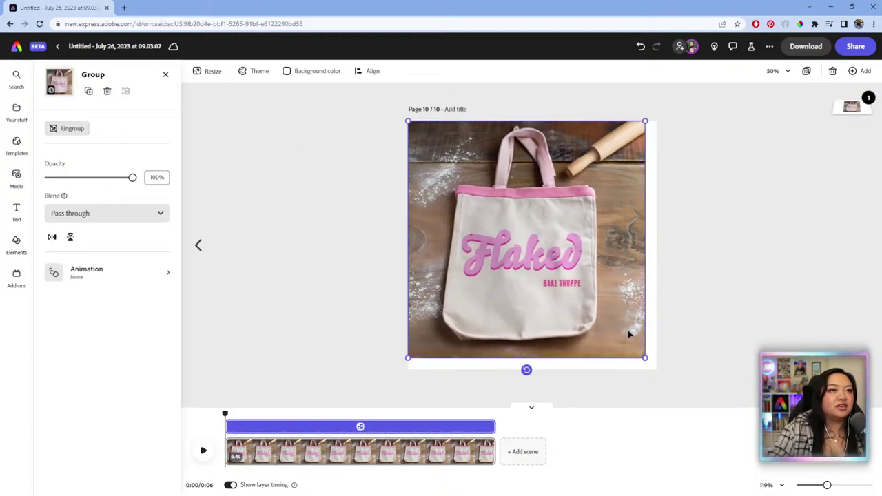
drag(620, 305, 622, 308)
click(699, 281)
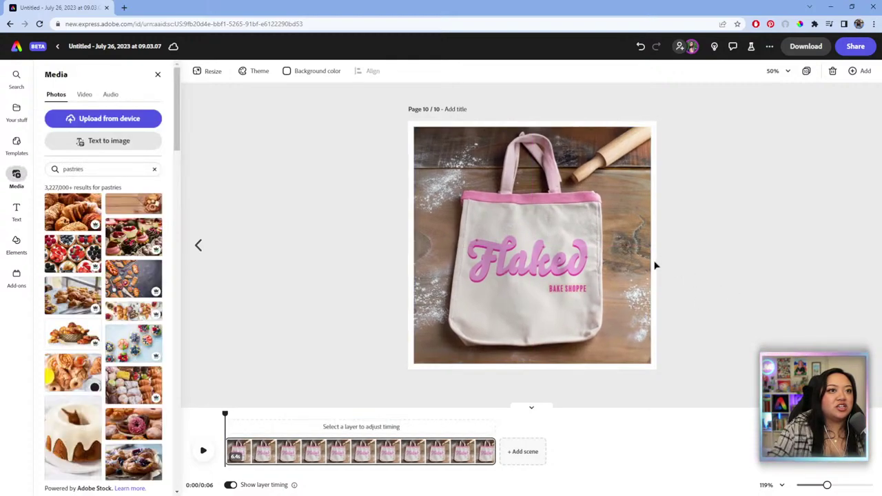
Try page background colors sampled from the "Flaked" lettering and from the tote bag's pink trim.
click(317, 76)
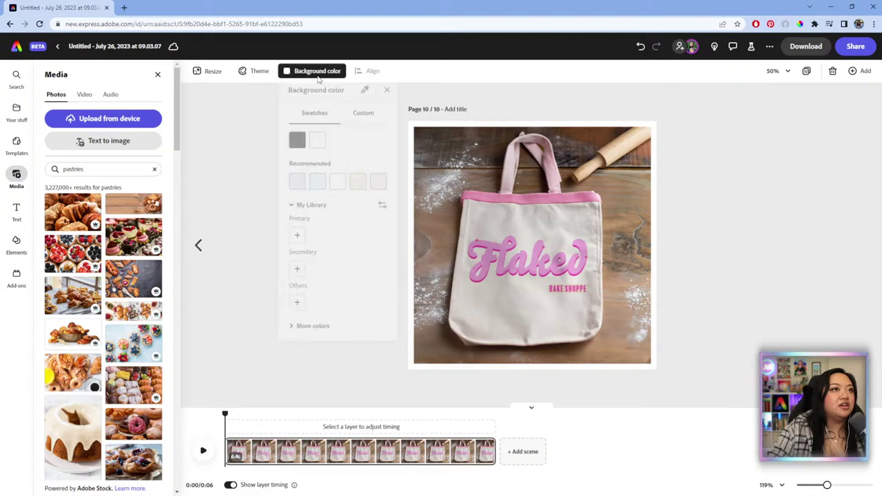
click(364, 90)
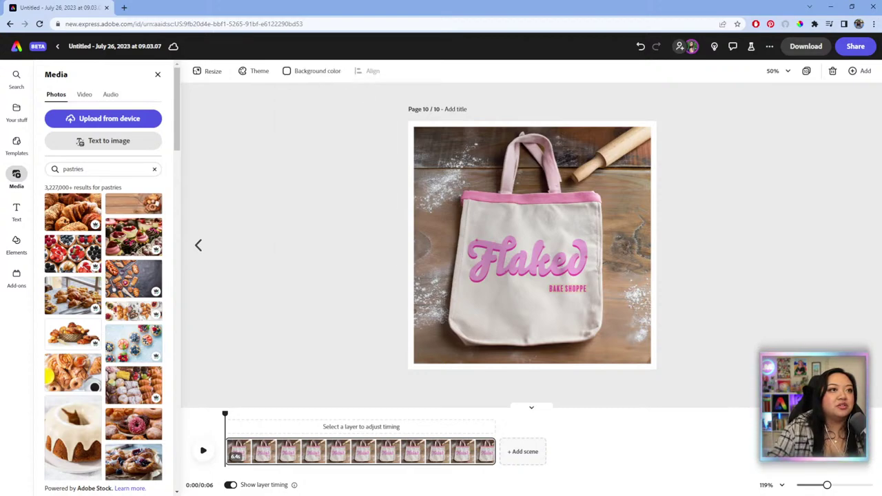
click(486, 249)
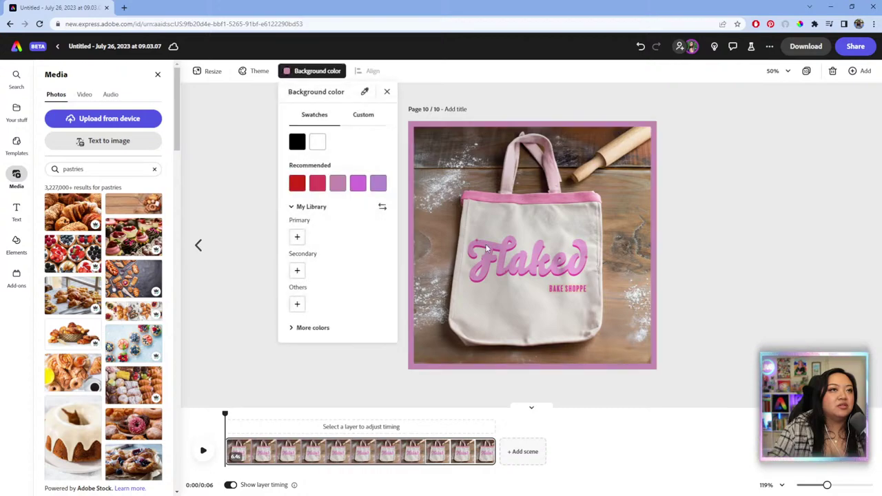
click(364, 91)
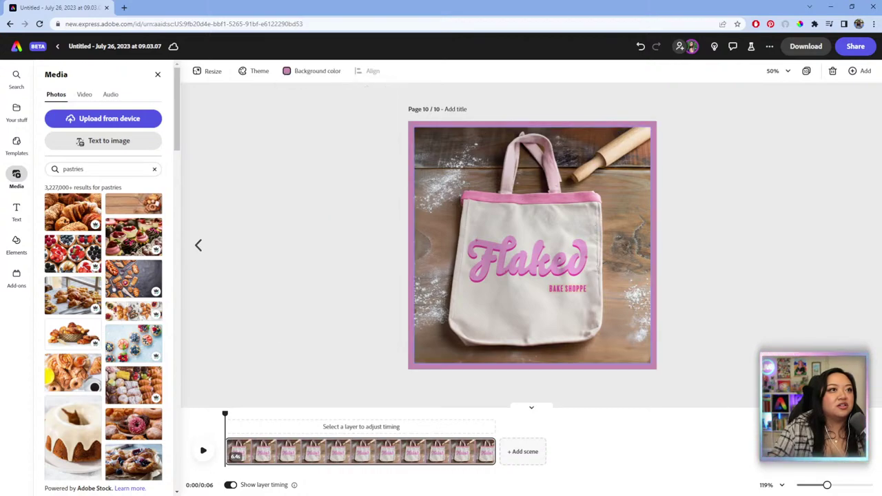
click(563, 202)
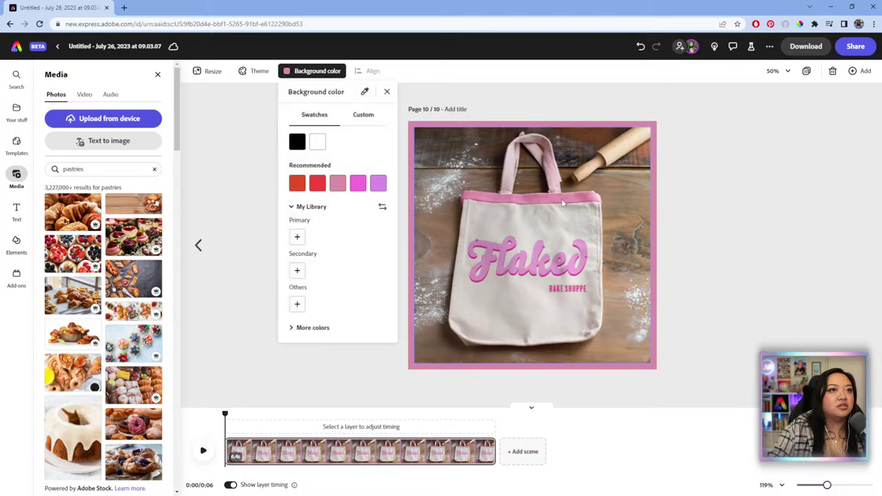
click(696, 195)
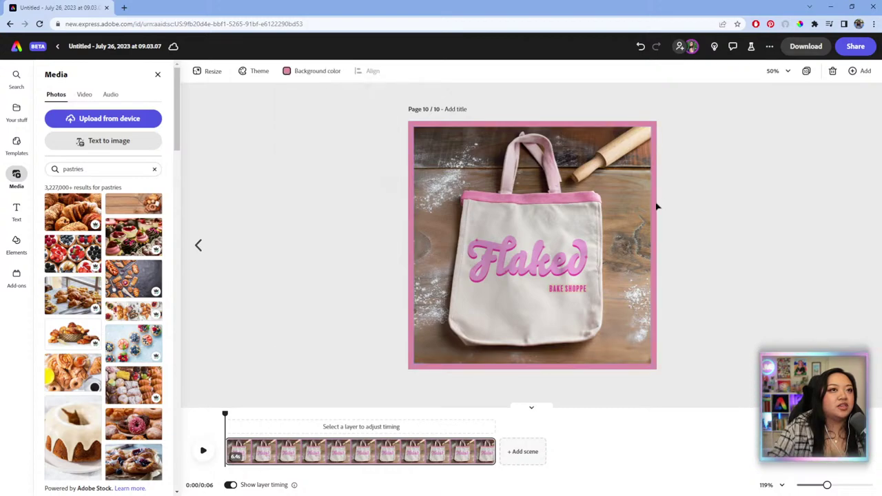
Set the page background to the custom bright pink #FF8CFB.
click(311, 71)
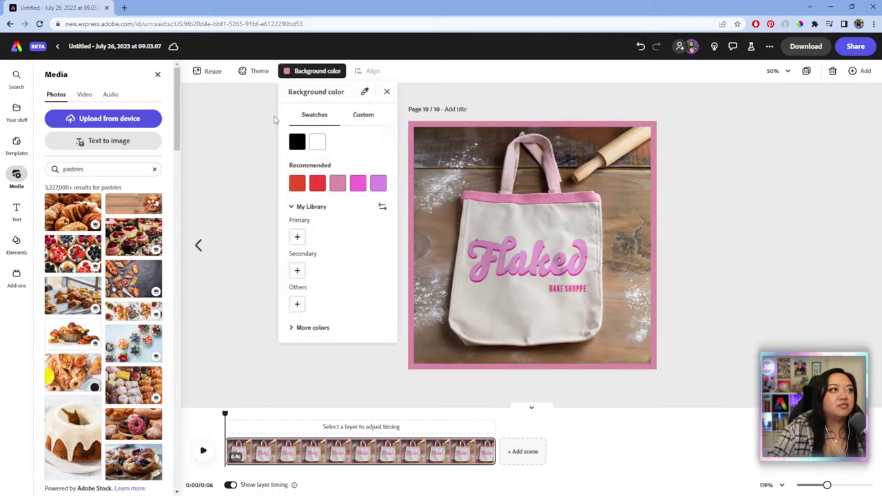
click(365, 115)
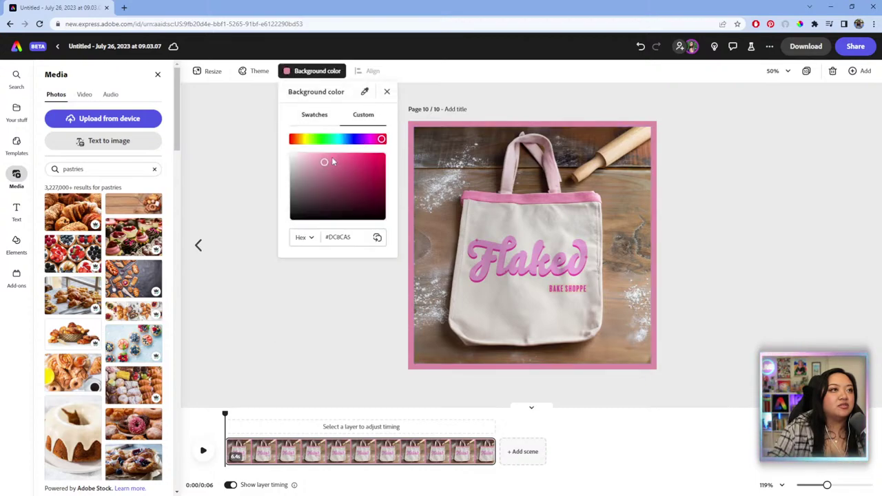
drag(326, 161, 370, 135)
click(378, 140)
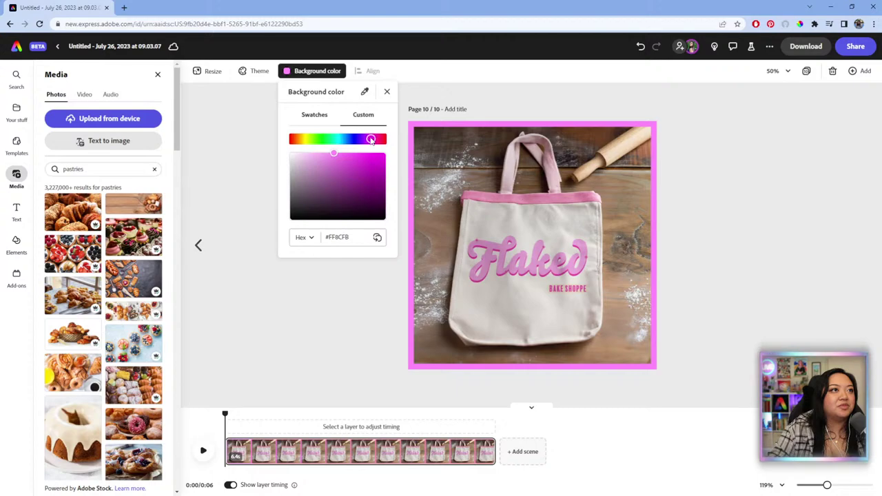
click(749, 212)
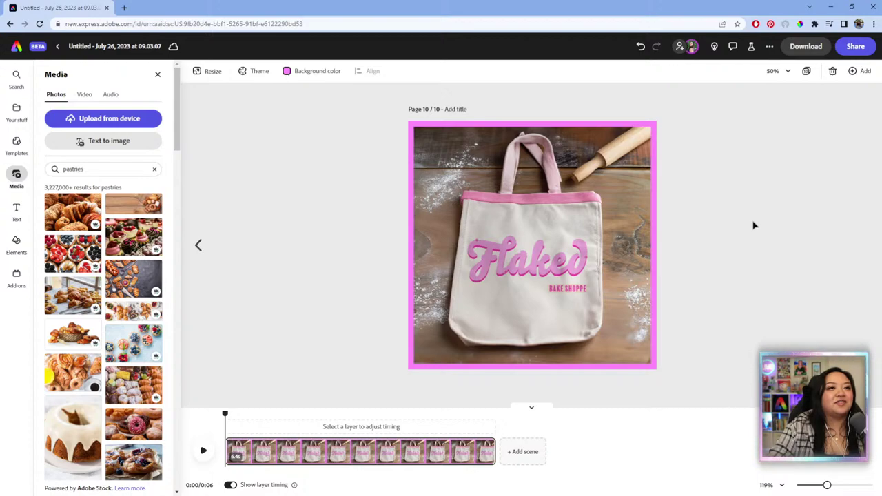
click(573, 288)
click(573, 289)
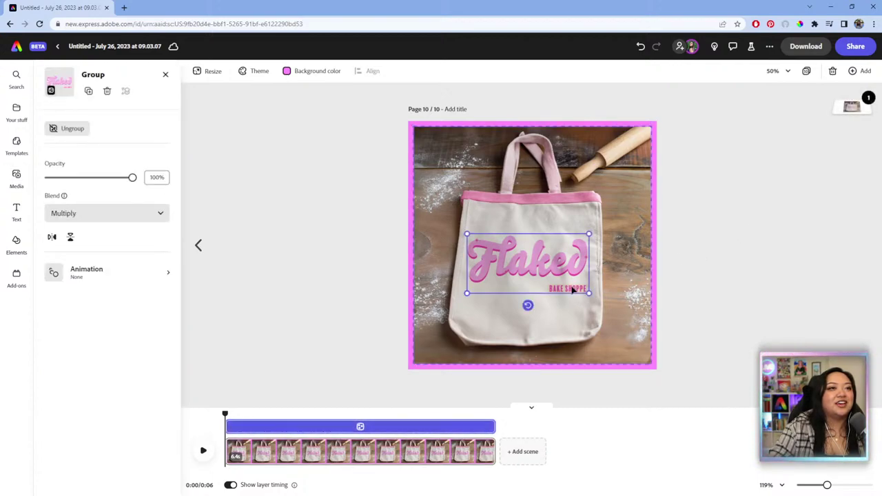
click(572, 290)
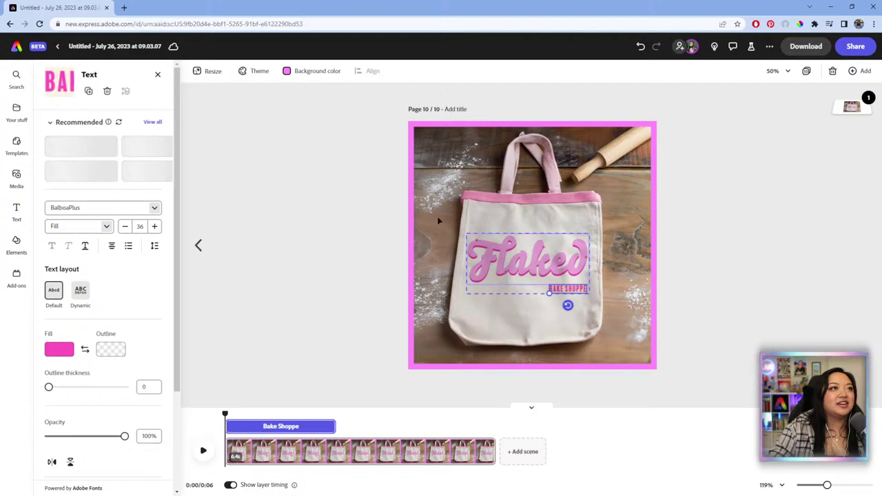
click(339, 176)
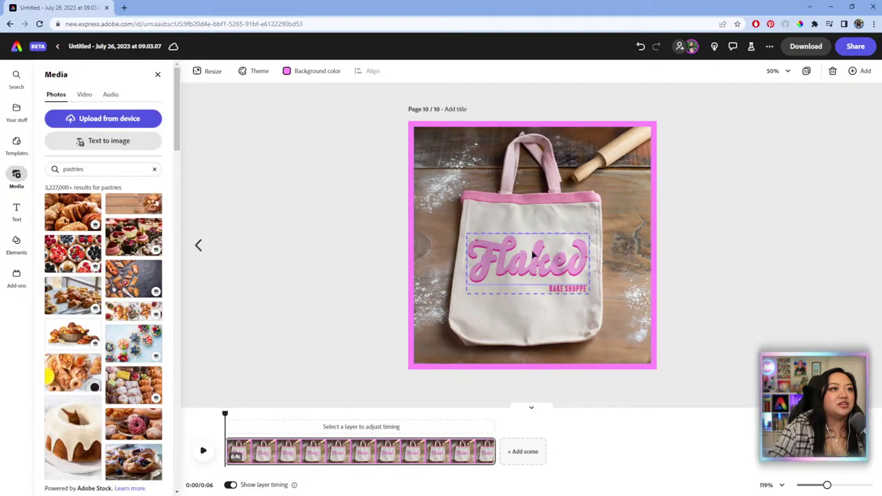
Ungroup the tote bag artwork and the logo group inside it into separate elements.
click(596, 252)
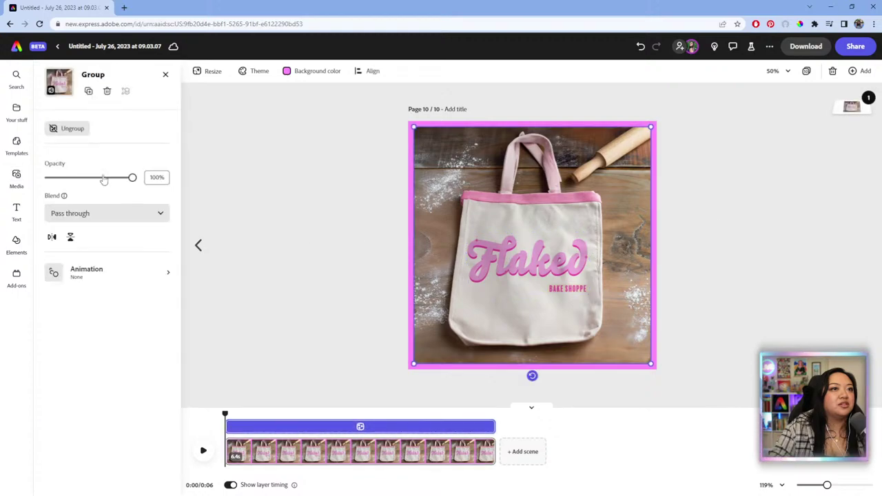
click(71, 128)
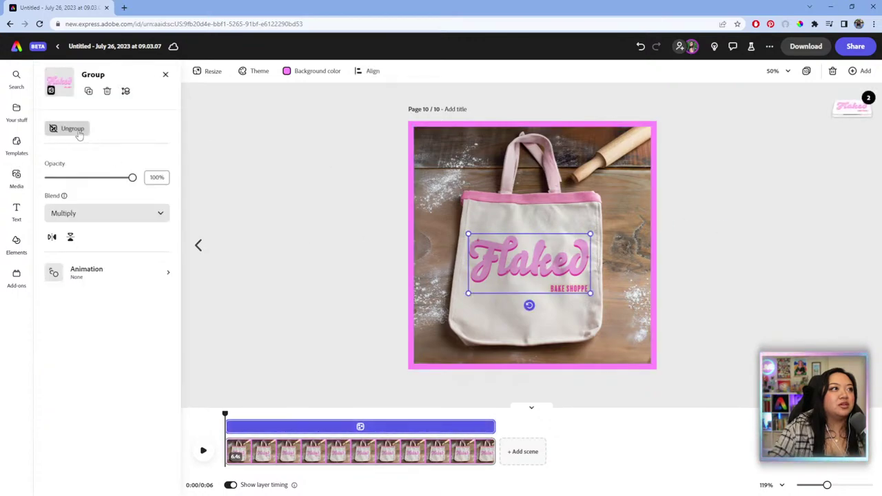
click(75, 130)
click(636, 273)
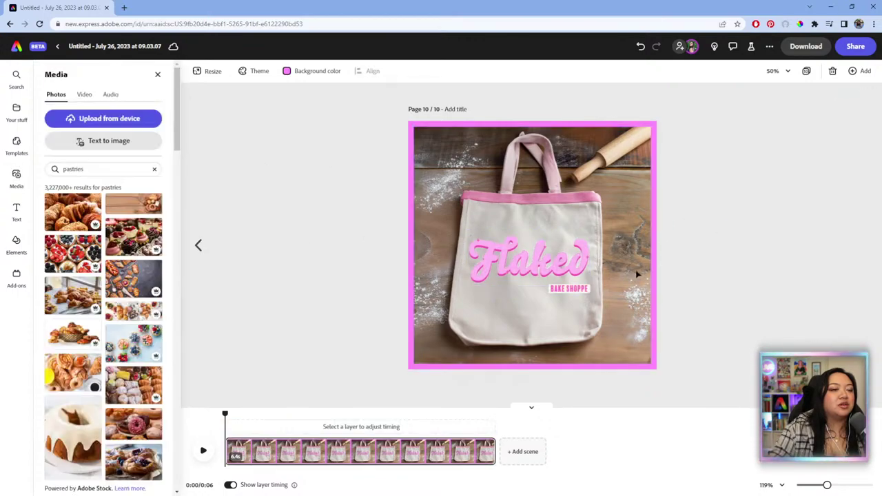
Undo the ungrouping of the Flaked logo and select the "Bake Shoppe" text inside the restored group.
click(574, 289)
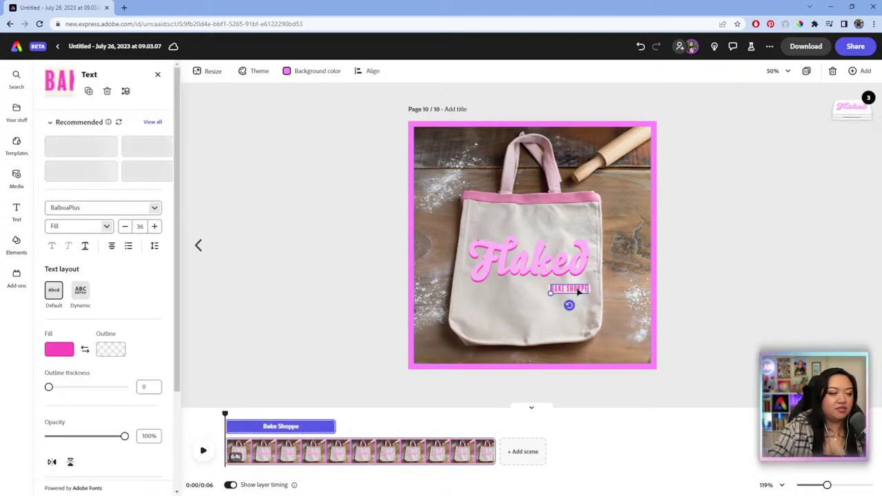
key(ctrl+z)
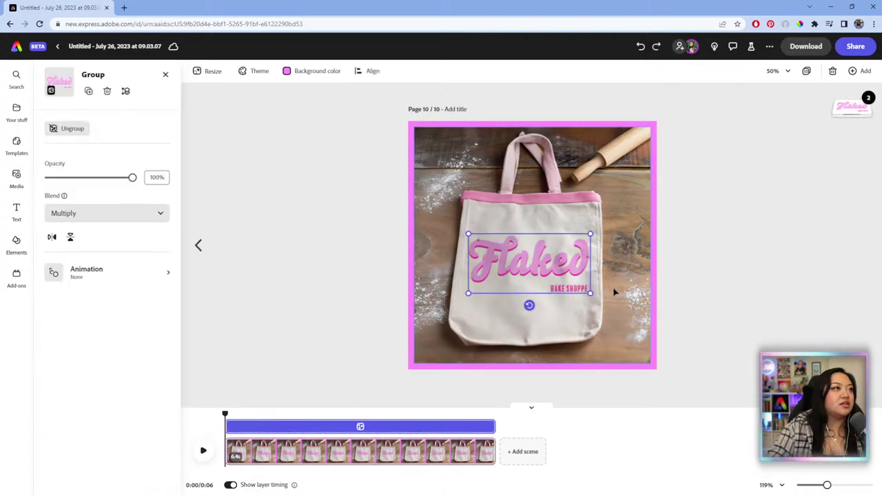
click(581, 292)
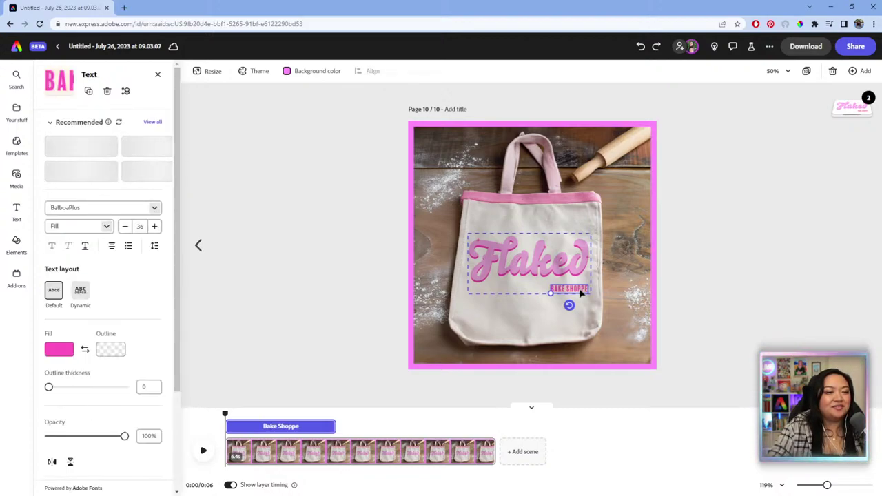
click(730, 262)
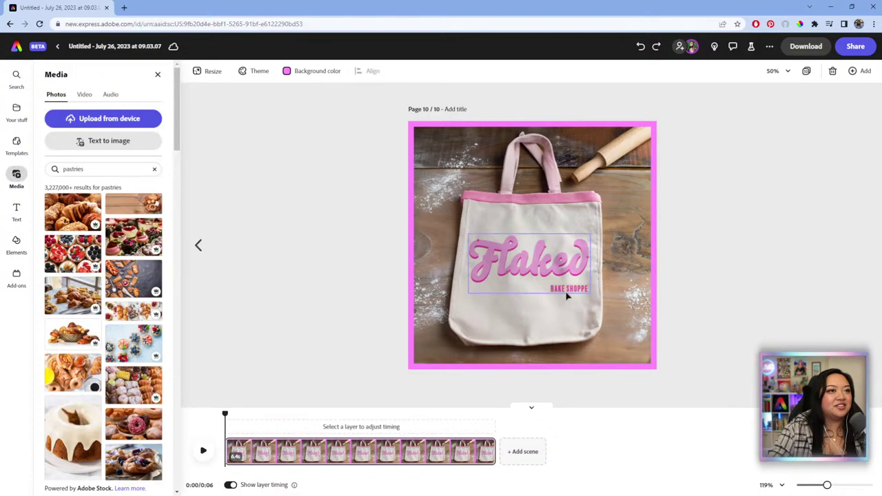
click(573, 294)
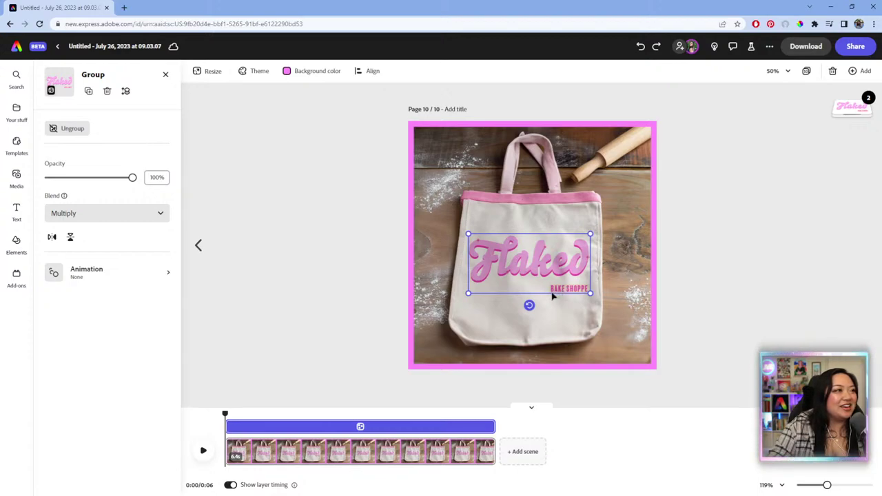
click(553, 293)
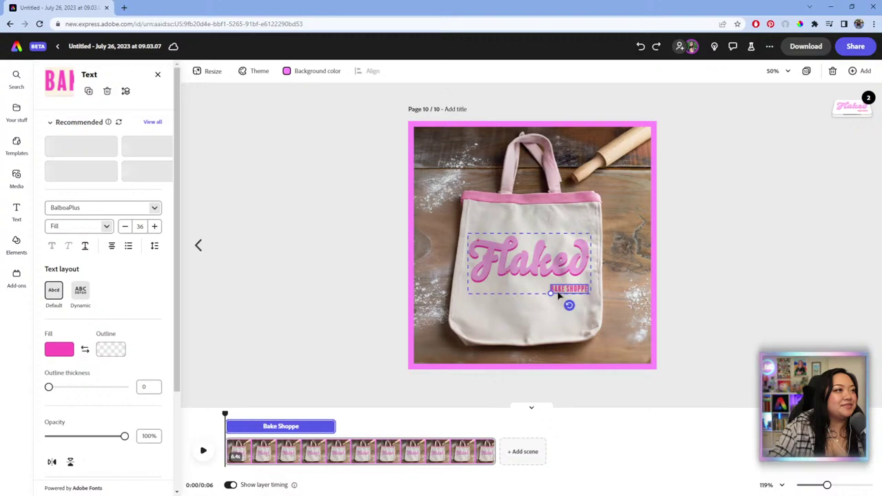
click(297, 215)
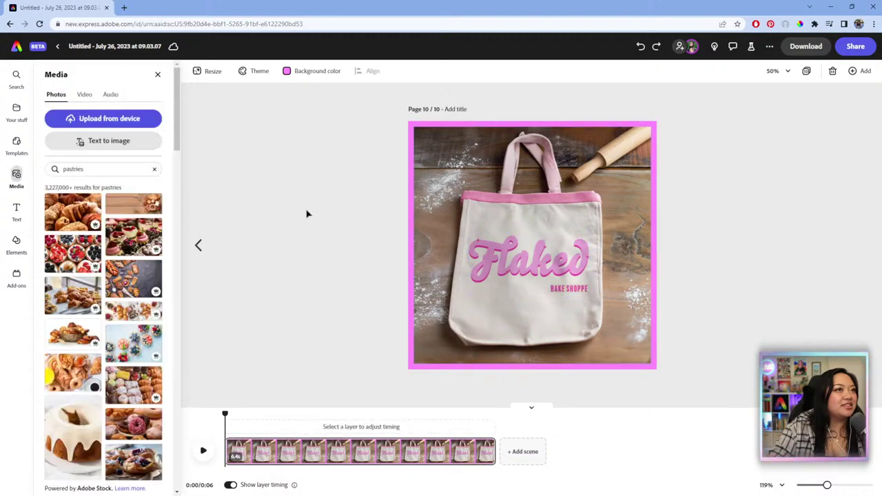
Add a text element reading "new merch" over the upper-left part of the tote bag photo.
click(17, 210)
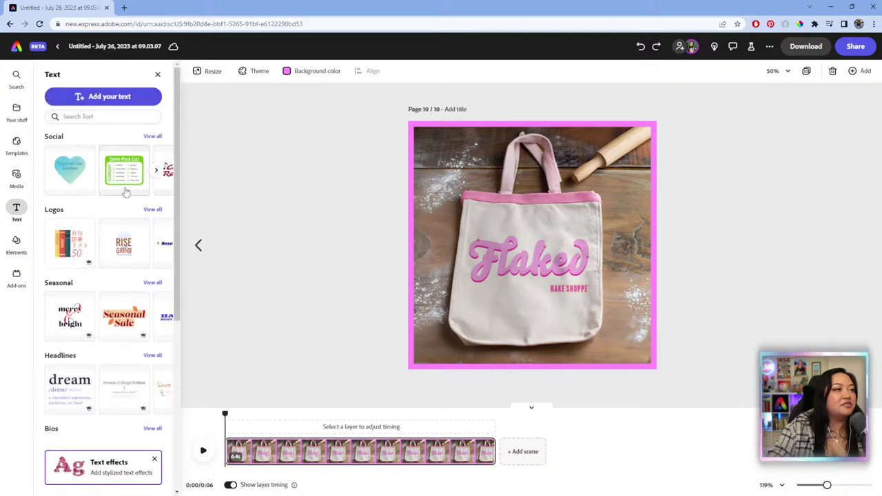
scroll(125, 207, down, 5)
scroll(117, 310, up, 5)
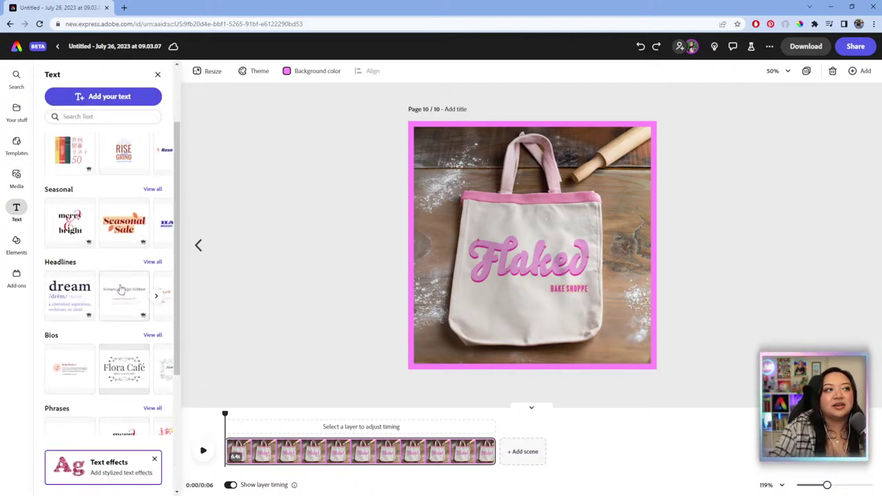
scroll(118, 255, down, 4)
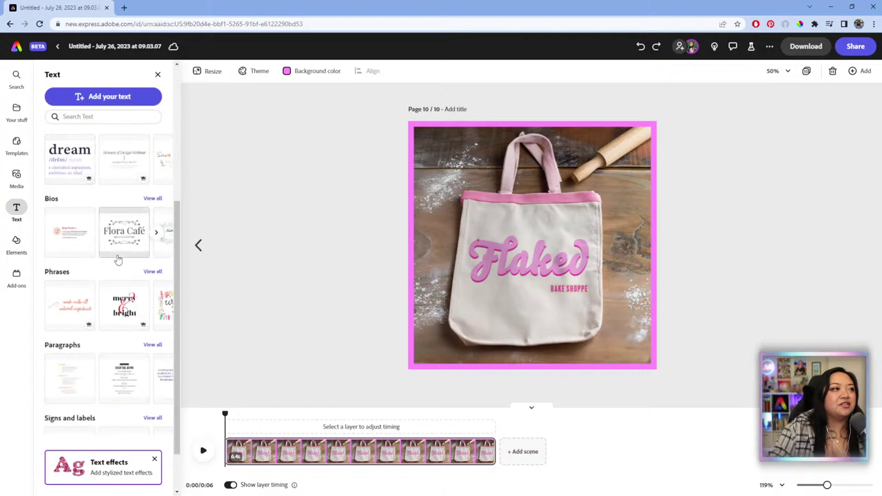
scroll(114, 199, up, 4)
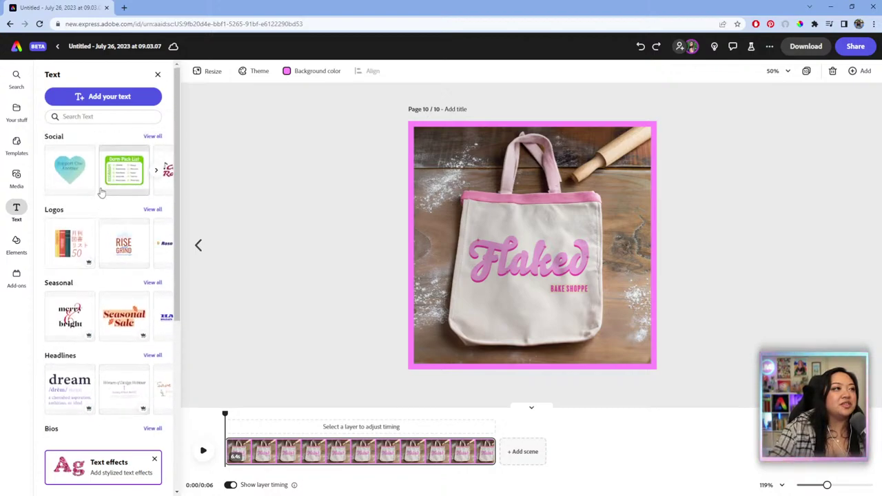
click(108, 98)
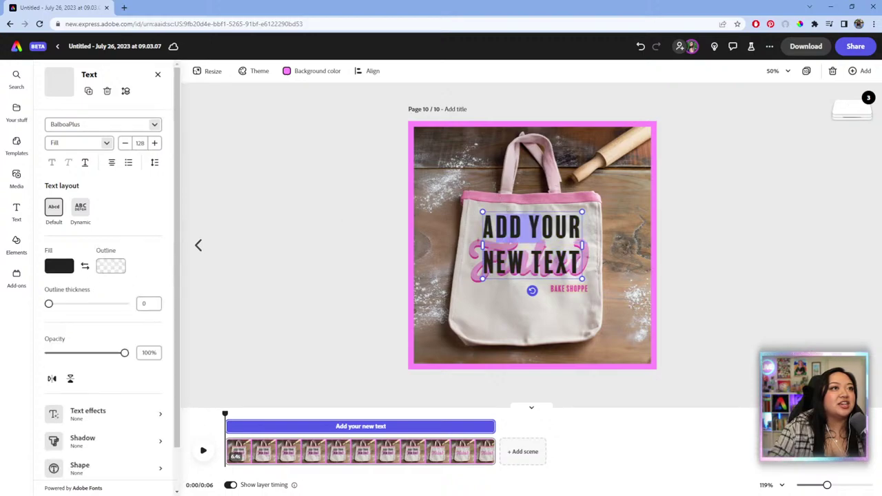
drag(532, 245, 480, 169)
key(ctrl+a)
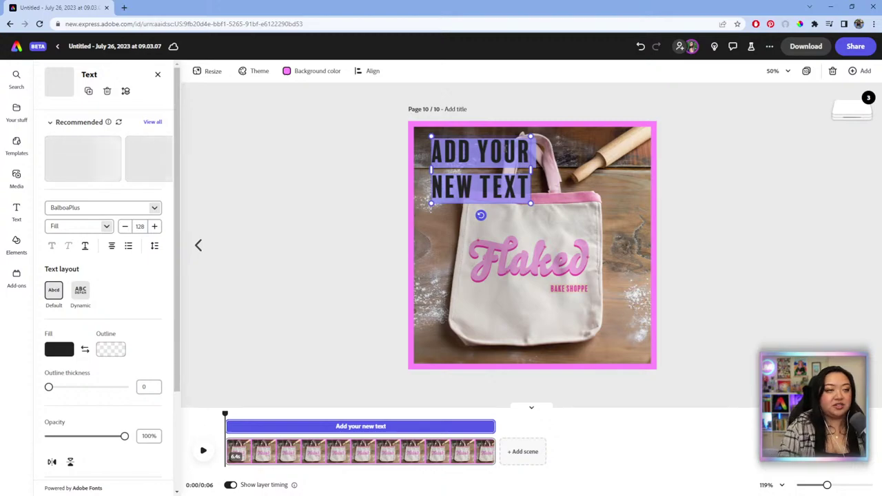
text(Hew merch!)
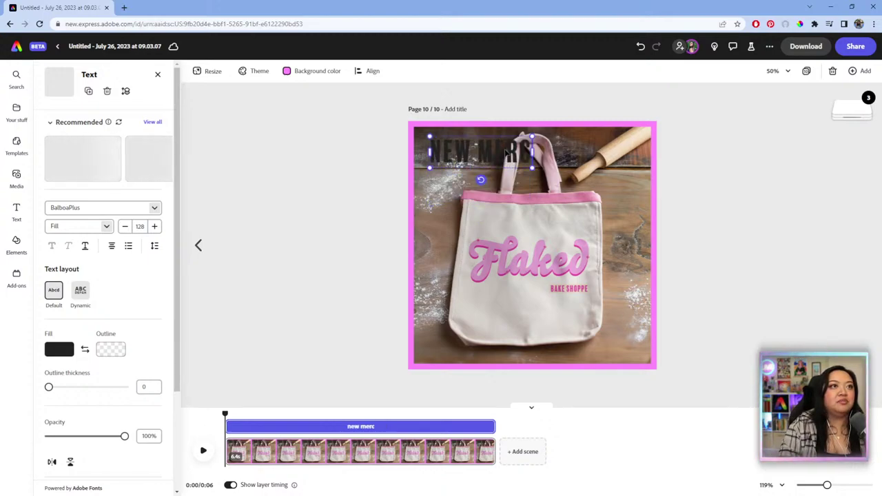
Try a sampled light grey fill on the "new merch" text.
click(70, 357)
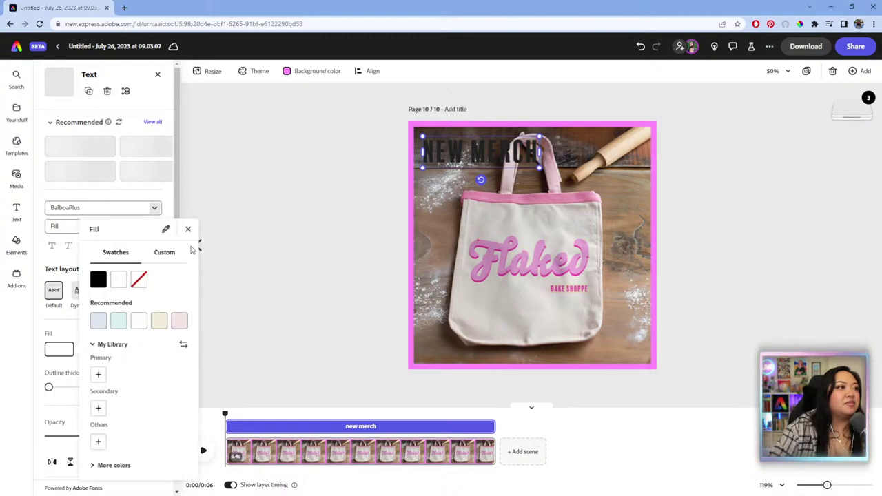
click(165, 229)
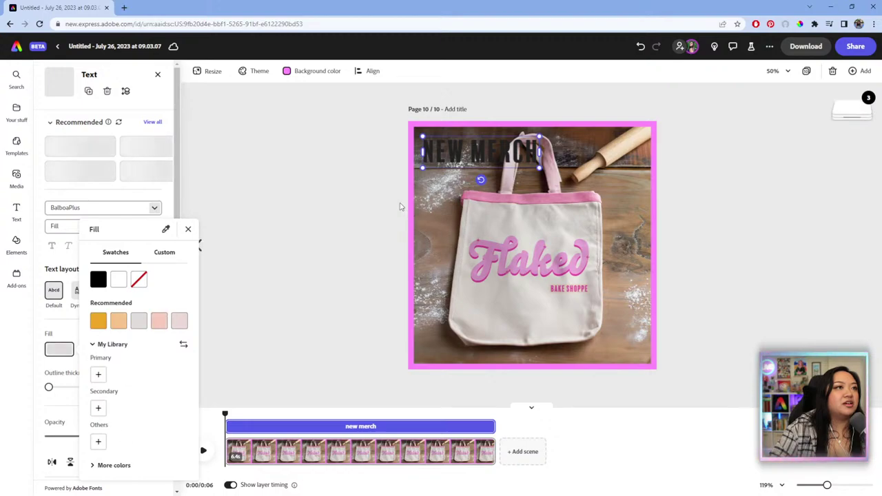
click(503, 155)
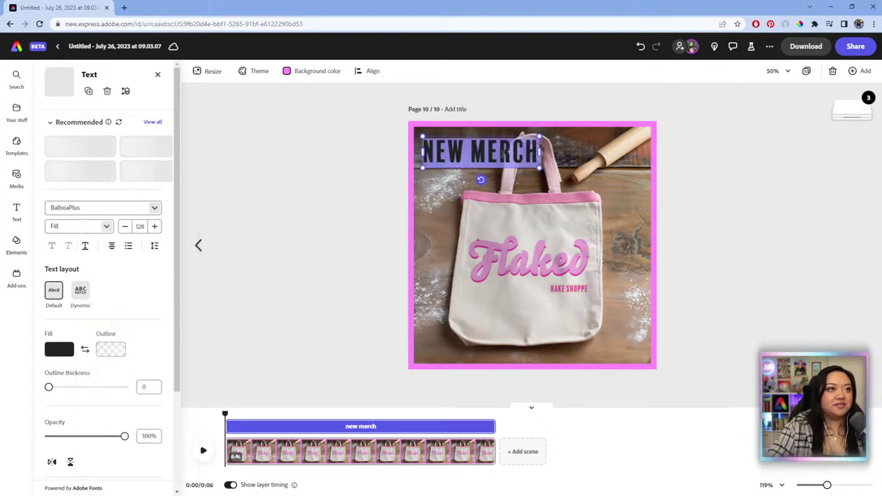
click(62, 350)
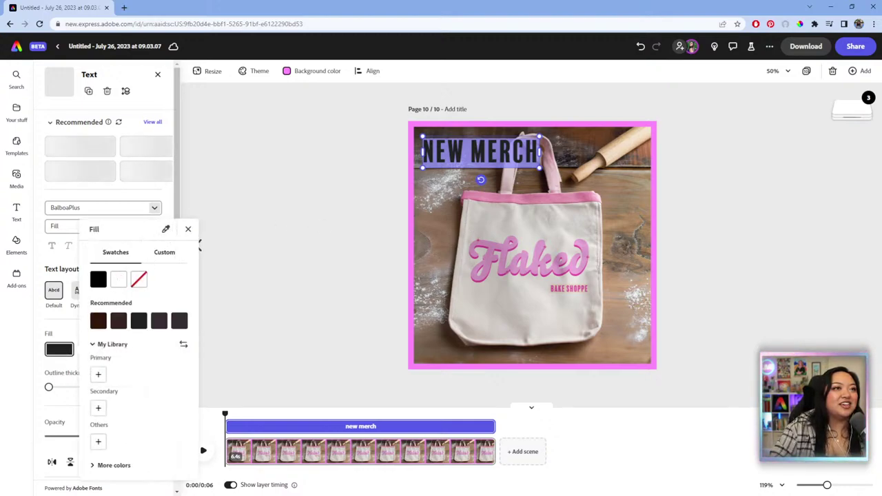
click(456, 151)
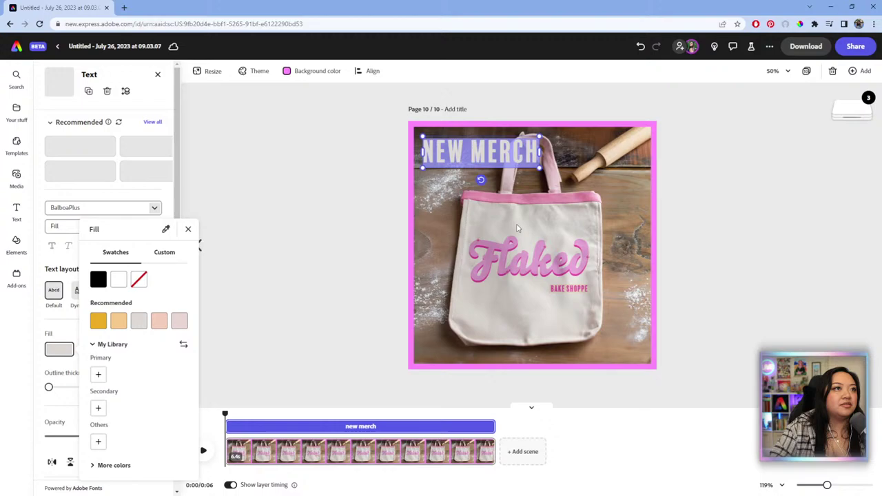
Enlarge the "new merch" text to size 174 and move it toward the photo's upper-left corner.
click(750, 276)
drag(540, 167, 581, 179)
drag(467, 158, 463, 149)
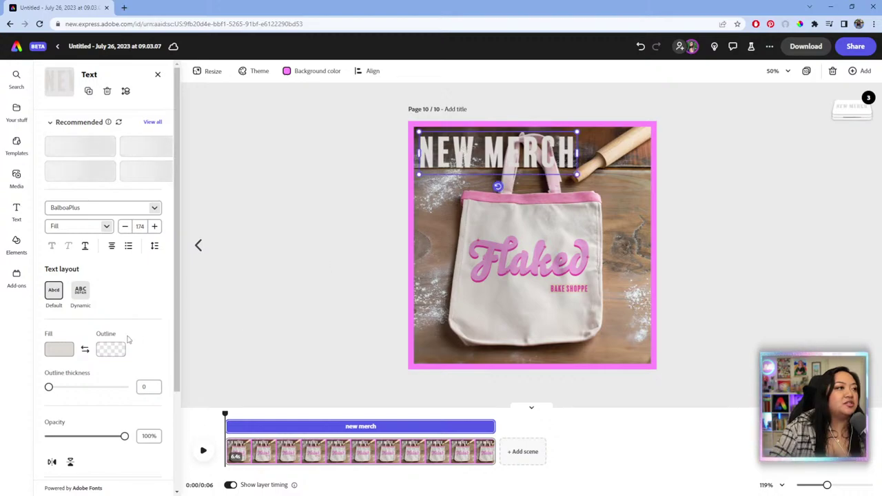
Set the fill of the "new merch" text to the custom near-white #FAFAFA.
scroll(115, 344, down, 3)
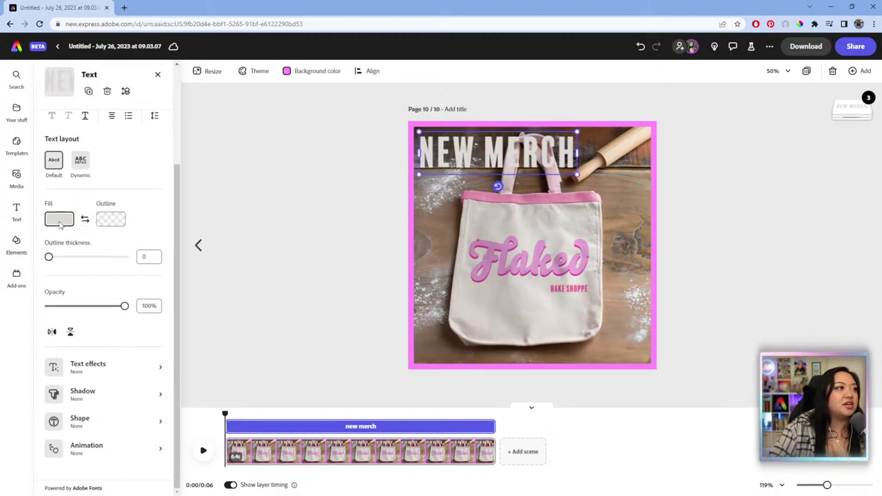
click(59, 221)
click(120, 155)
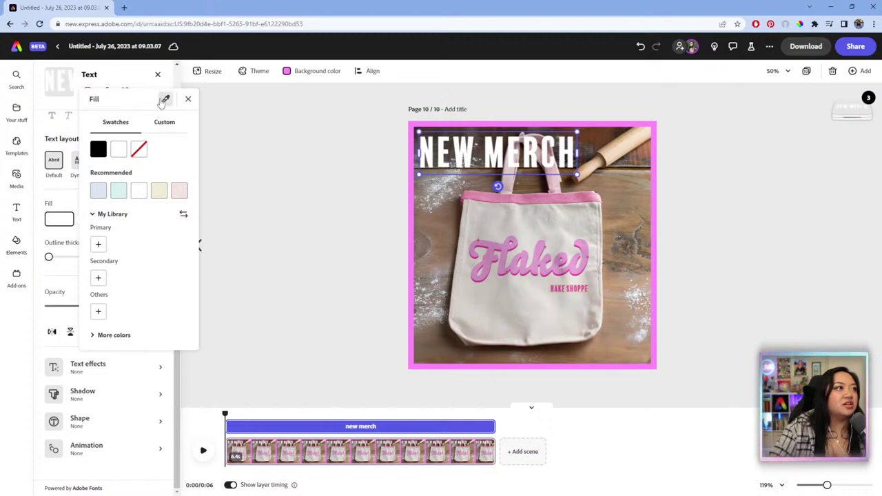
key(ctrl+z)
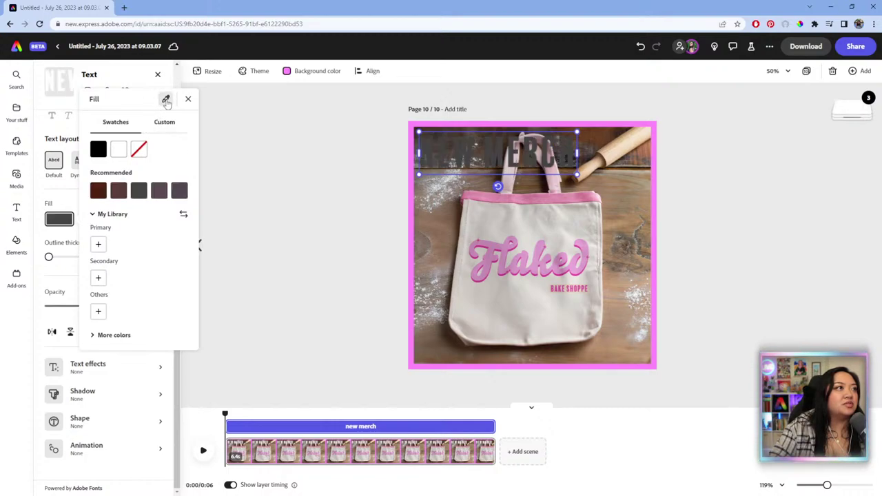
click(165, 124)
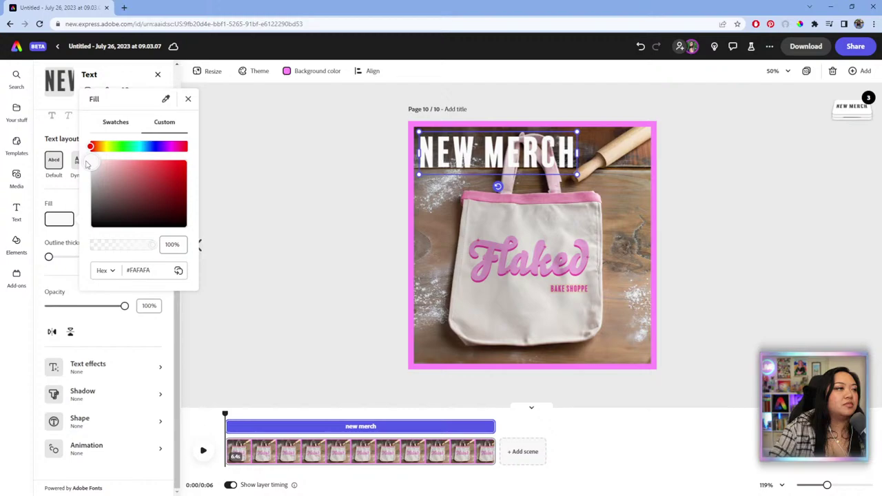
click(112, 330)
Apply a black Glow shadow to the "new merch" text and nudge it slightly inward from the pink border.
click(108, 401)
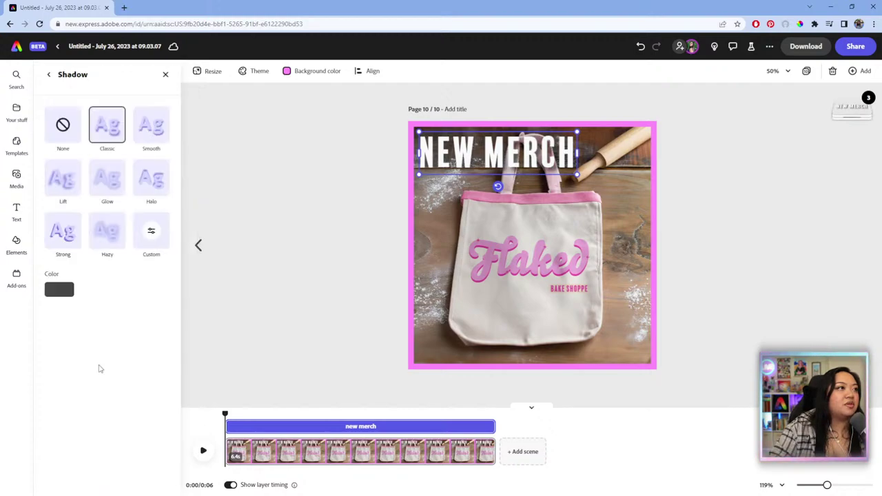
click(111, 182)
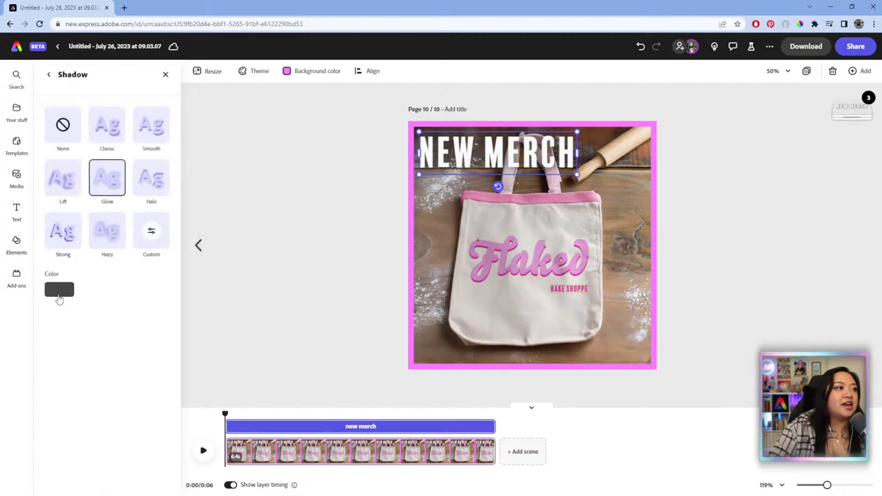
click(59, 292)
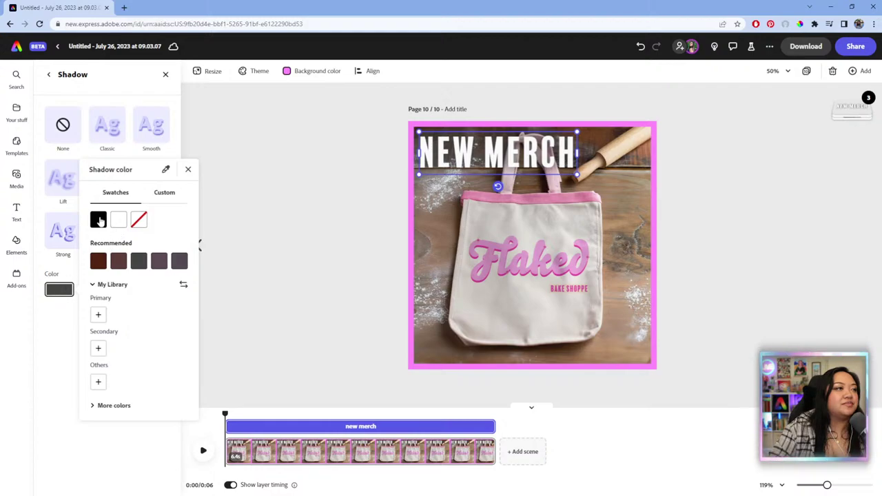
click(98, 221)
click(314, 273)
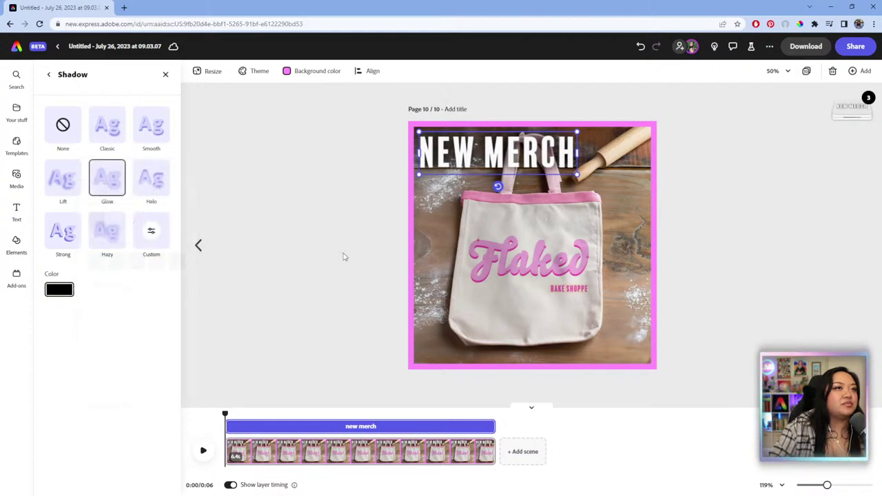
click(316, 214)
click(473, 164)
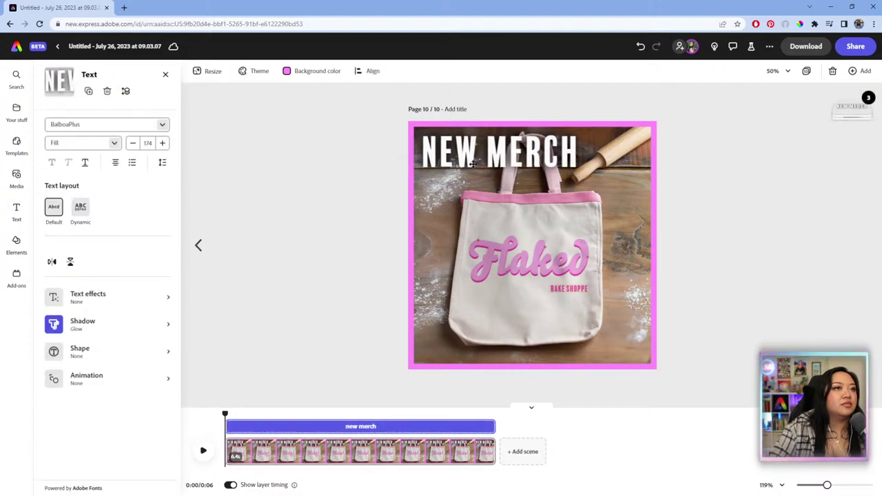
Duplicate the "new merch" text and move the copy to the lower-right part of the photo.
click(473, 164)
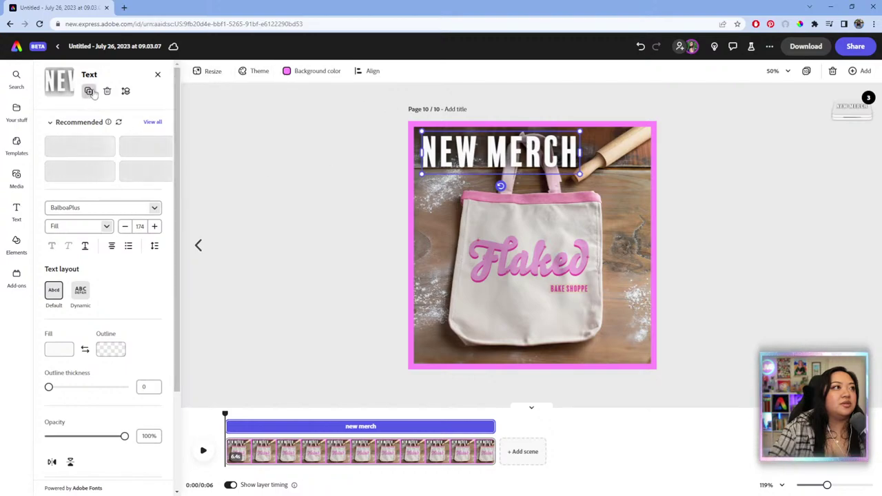
key(ctrl+d)
drag(510, 189, 562, 354)
Change the duplicated text to "aug 2023" and shift it into the photo's lower-right corner.
double_click(645, 343)
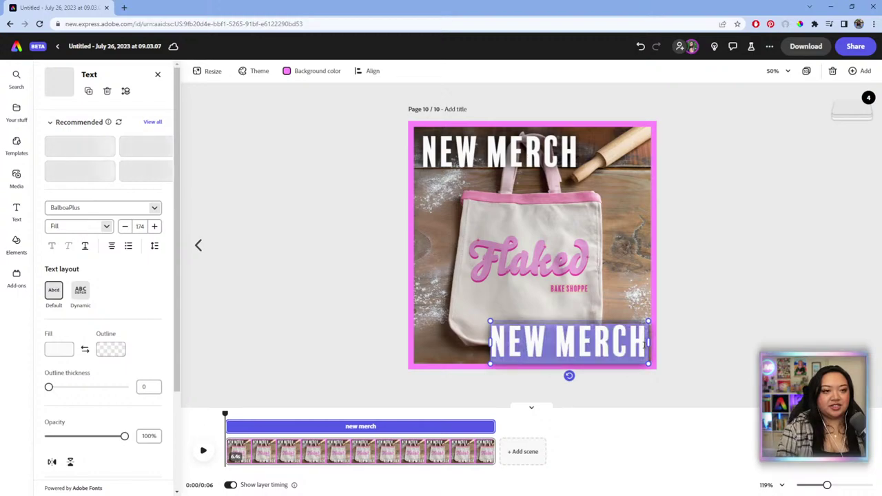
text(aug)
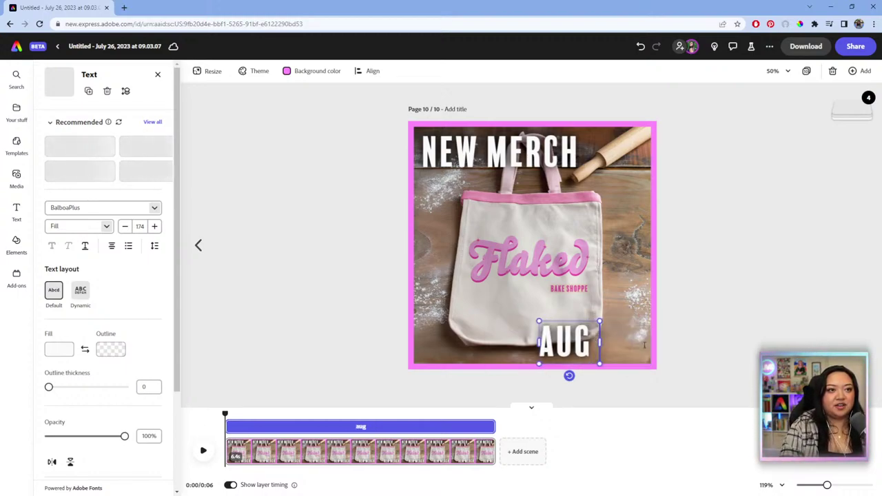
text( 2023)
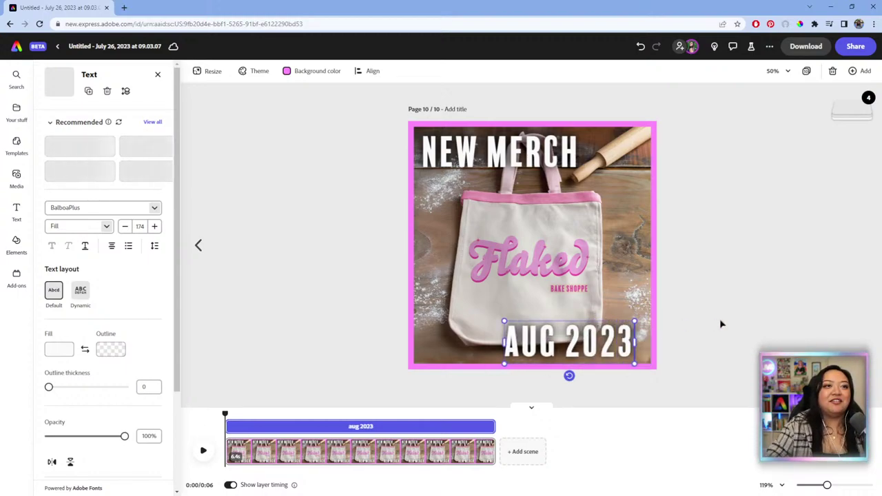
drag(616, 344, 626, 348)
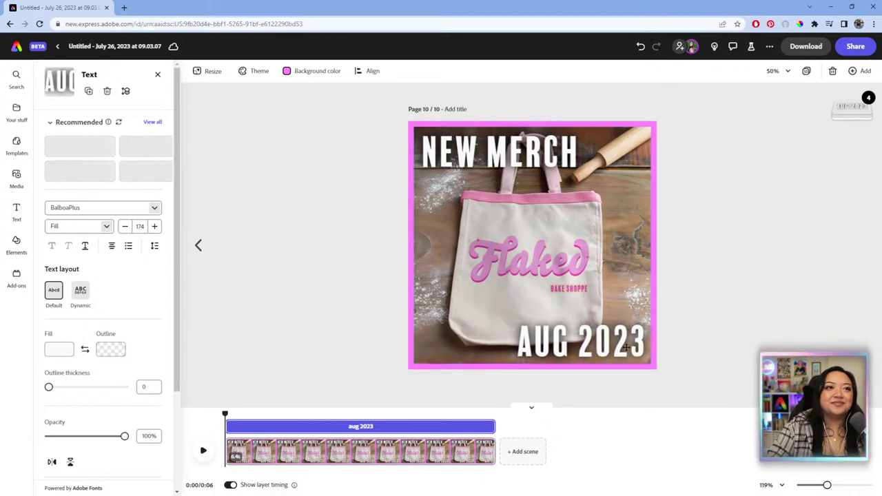
click(735, 306)
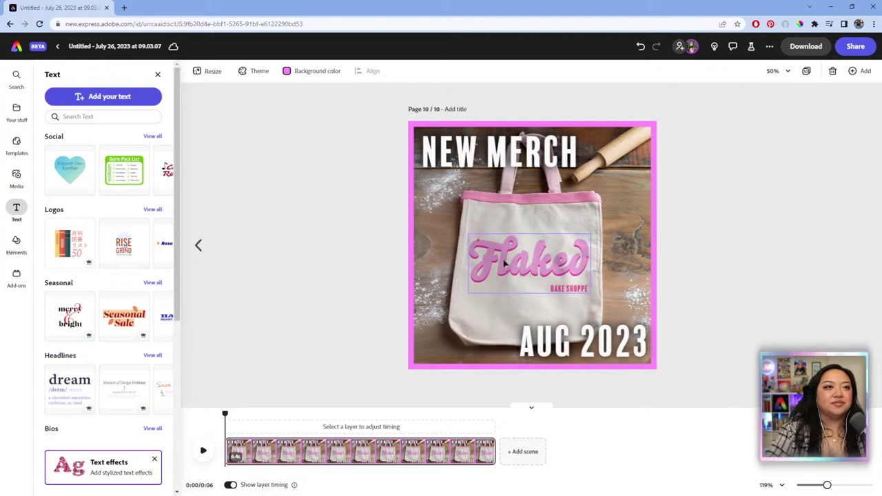
Nudge the Flaked logo on the tote bag slightly and duplicate the finished page 10.
drag(505, 262, 505, 256)
click(732, 202)
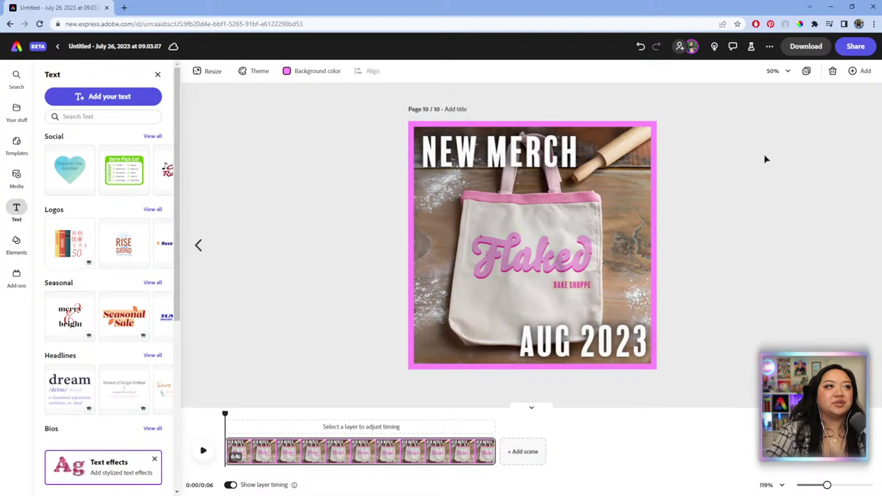
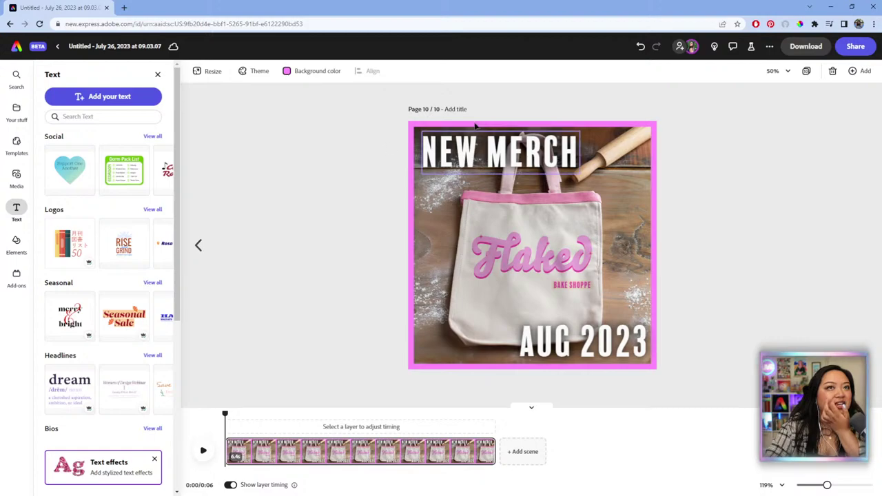
click(857, 72)
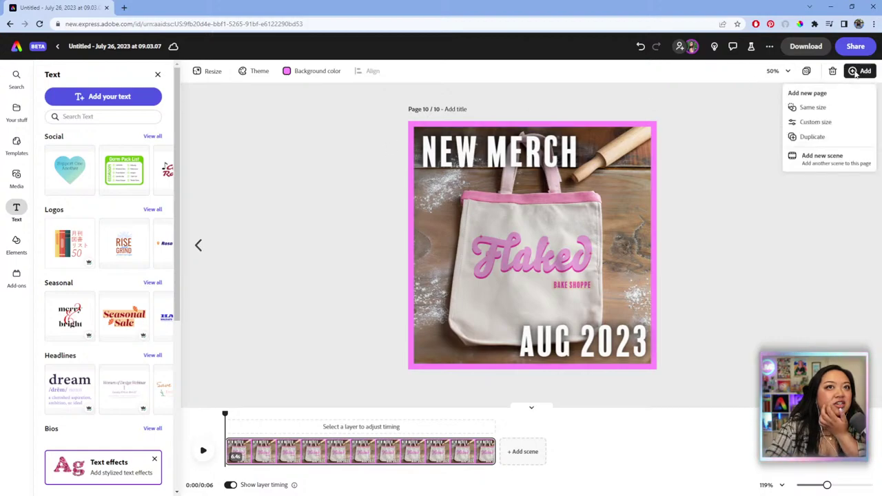
click(813, 137)
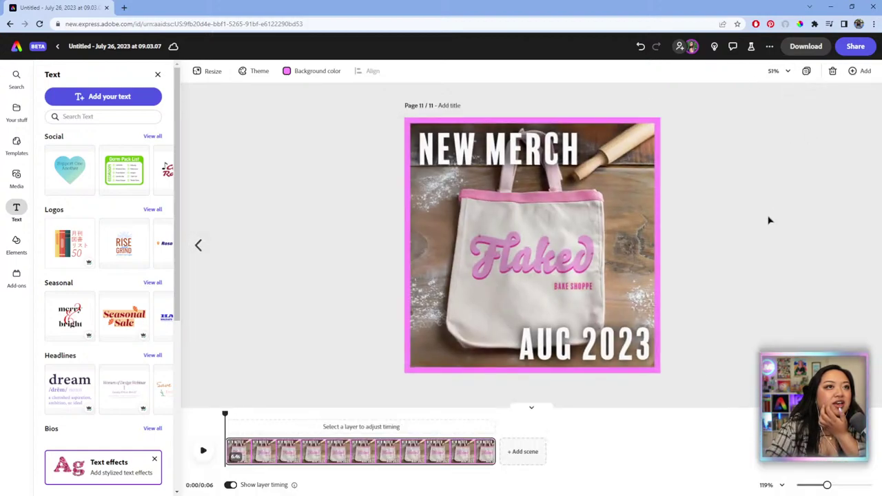
click(548, 275)
drag(557, 270, 552, 271)
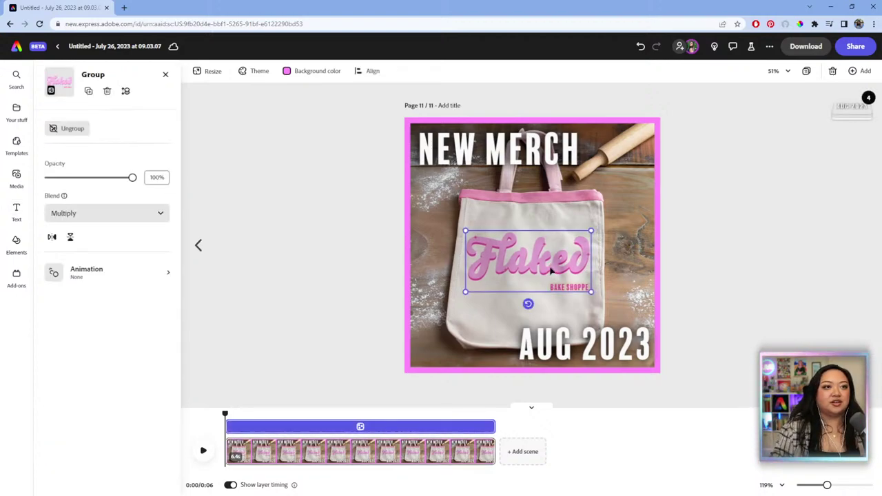
key(Delete)
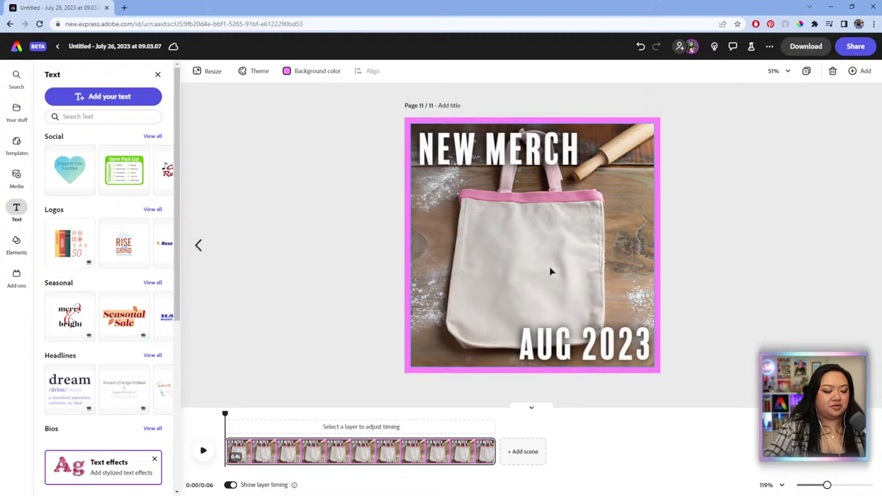
key(ctrl+z)
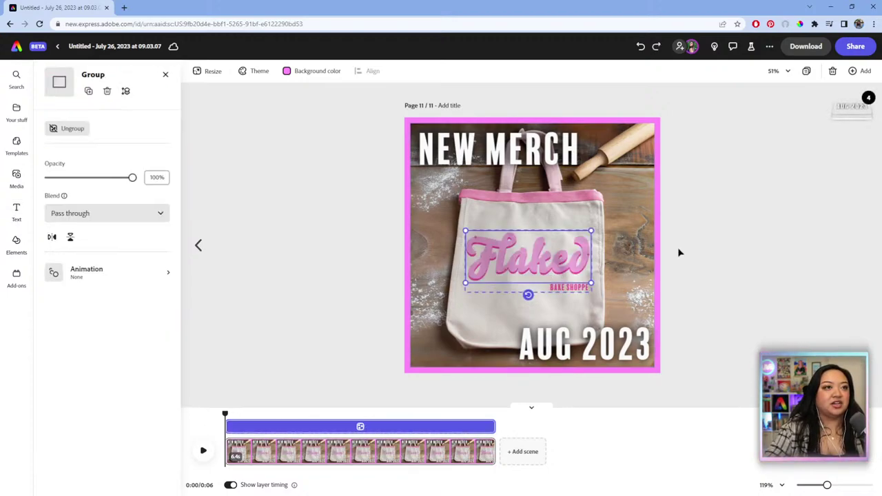
click(679, 253)
Shrink the Flaked logo on the duplicated page and centre it on the bag just below the pink trim.
click(589, 294)
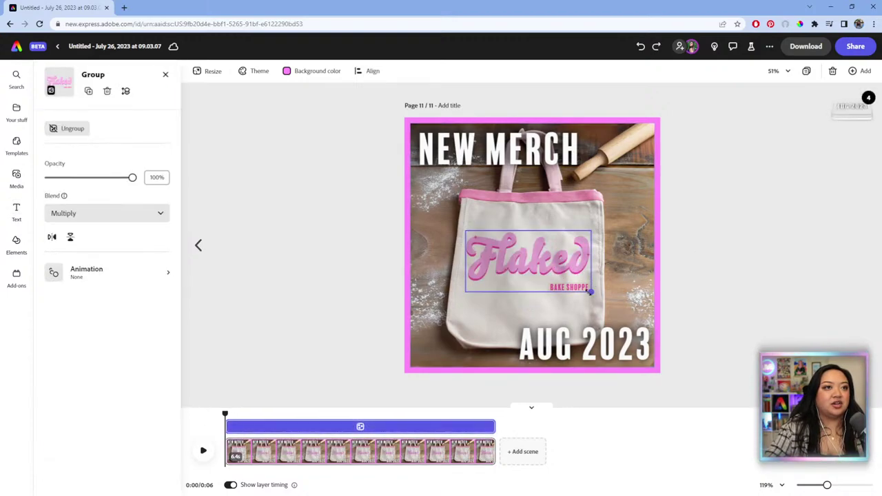
drag(589, 292, 528, 214)
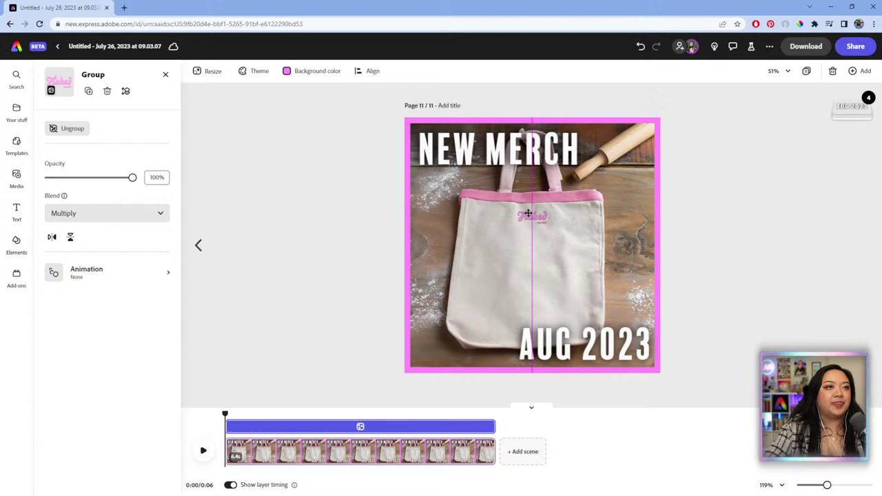
drag(527, 213, 529, 214)
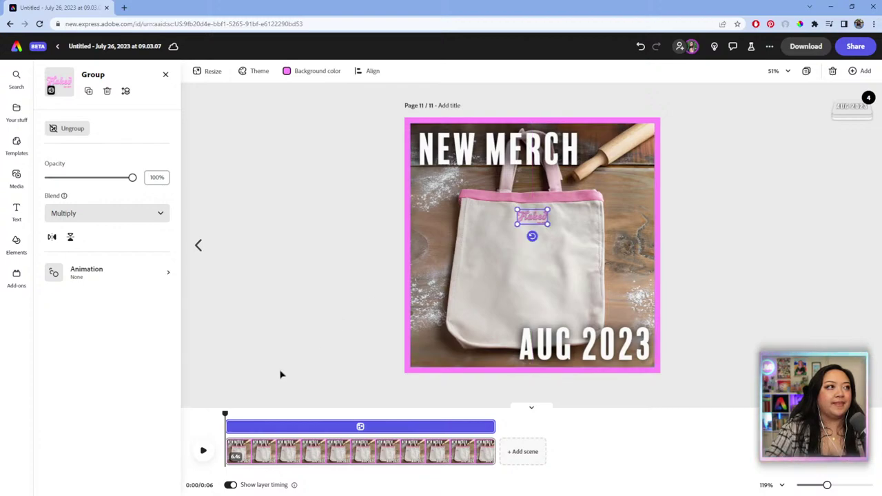
Open the banner on page 8 and copy its "FLAKE TIL YOU MAKE IT" text.
click(15, 110)
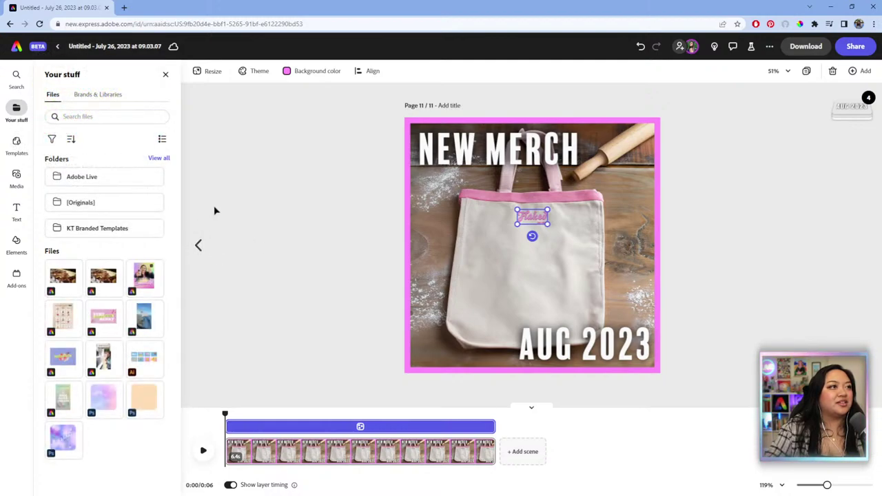
click(805, 71)
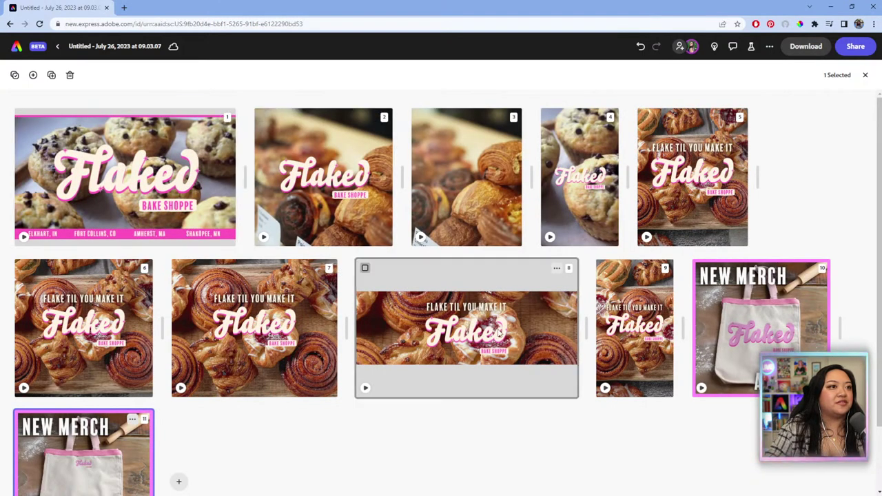
click(498, 334)
double_click(468, 315)
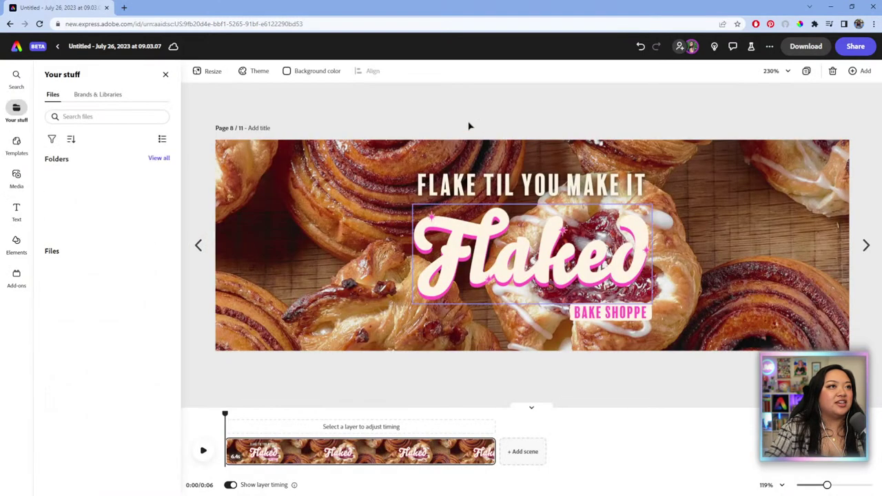
click(584, 181)
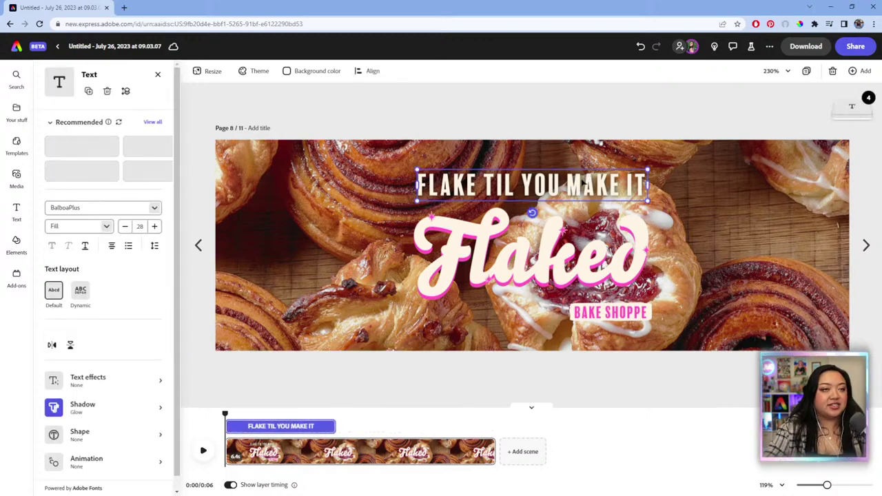
click(806, 71)
Paste the "FLAKE TIL YOU MAKE IT" text onto page 11 and enlarge it across the lower part of the tote bag.
scroll(658, 377, down, 1)
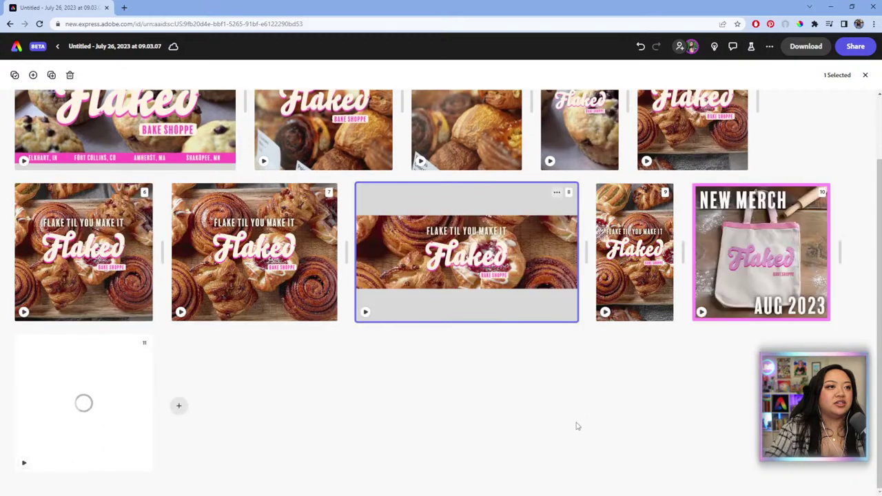
click(95, 427)
double_click(94, 421)
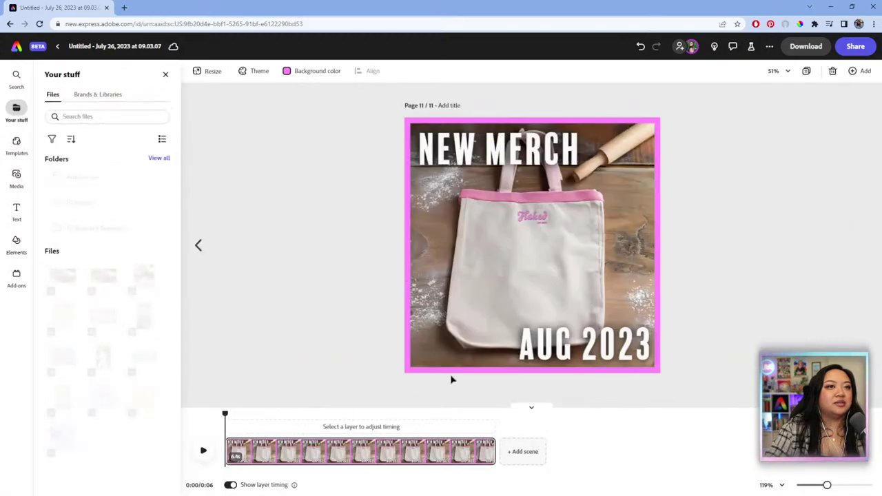
click(539, 269)
key(ctrl+v)
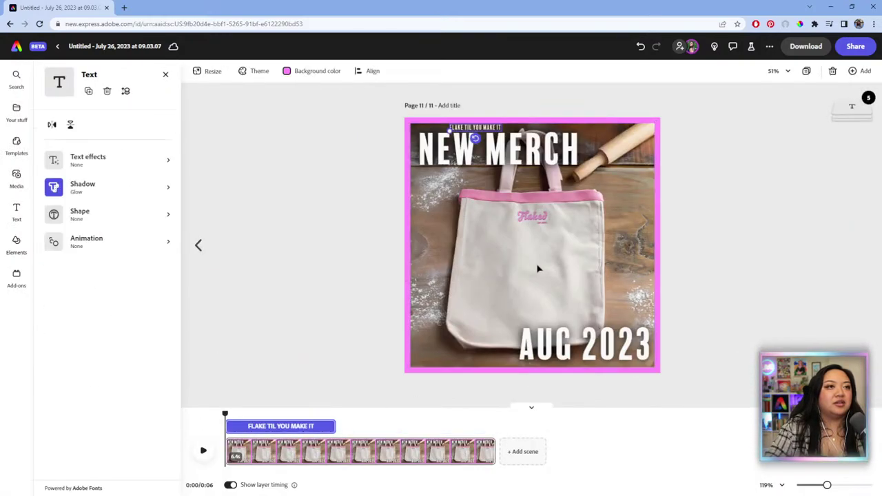
drag(458, 128, 404, 311)
drag(506, 305, 536, 289)
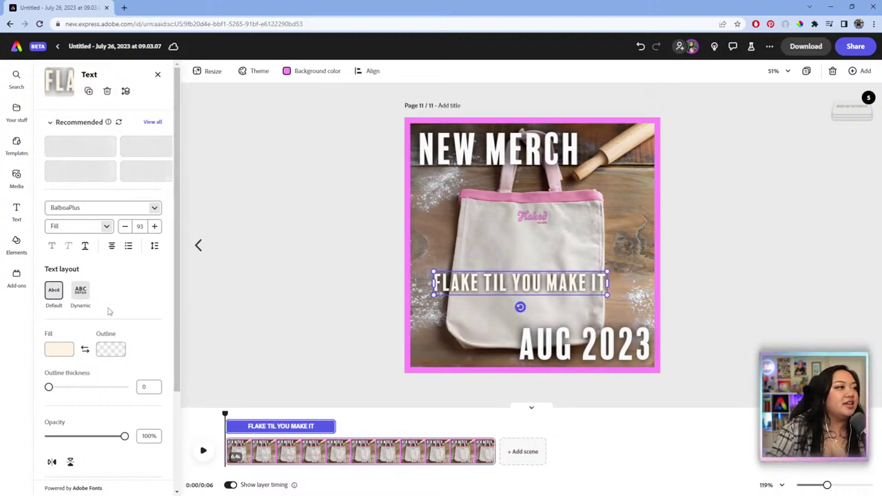
Apply the Dynamic text layout to the tagline and reshape it into two lines in the middle of the bag.
click(80, 290)
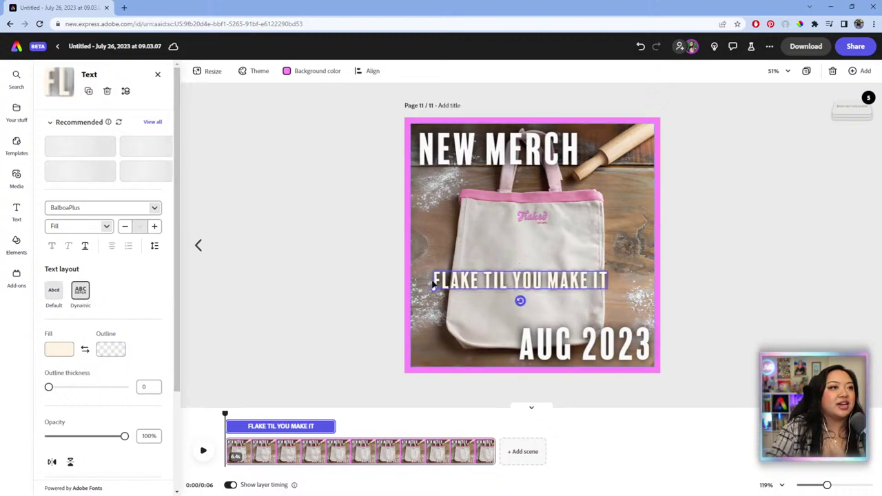
drag(434, 287, 512, 285)
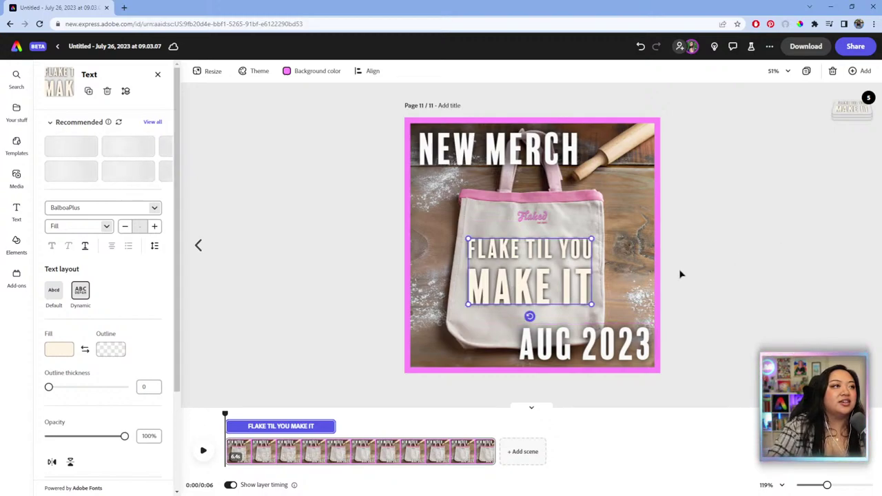
Set the tagline's fill to the pink sampled from the page border.
click(66, 350)
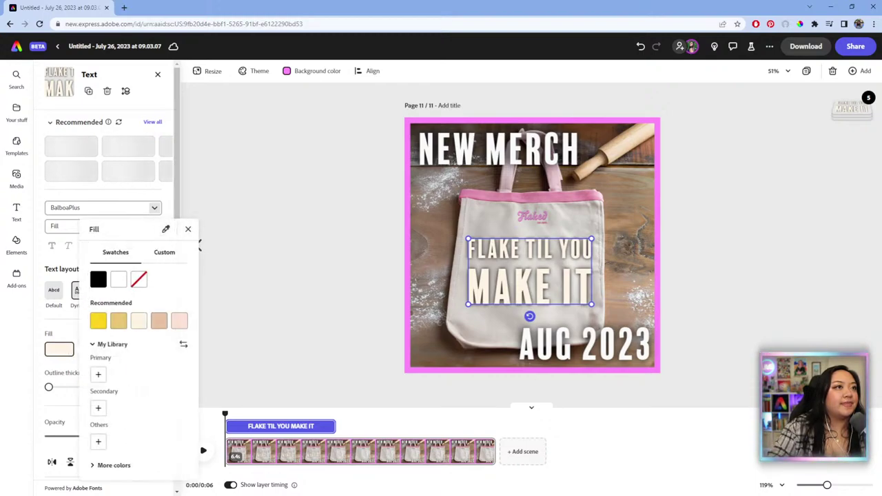
click(407, 201)
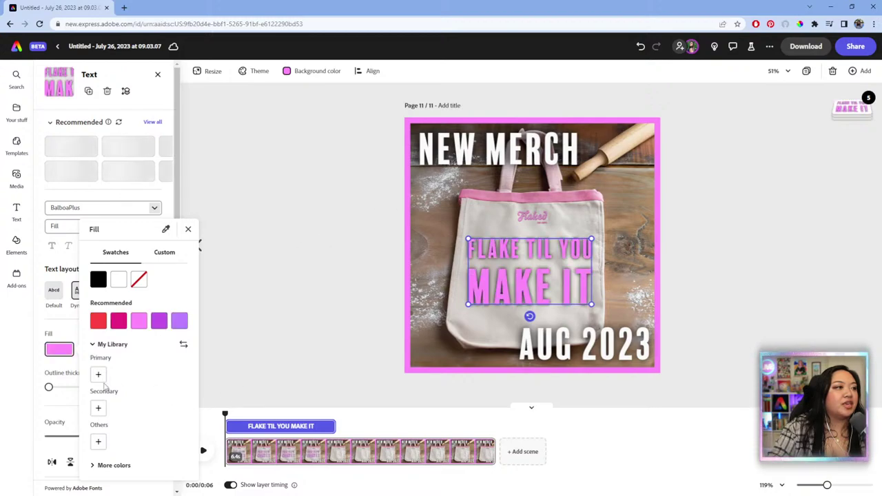
click(38, 357)
Change the tagline's shadow to the Strong preset after trying Classic.
scroll(39, 359, down, 2)
scroll(121, 394, down, 1)
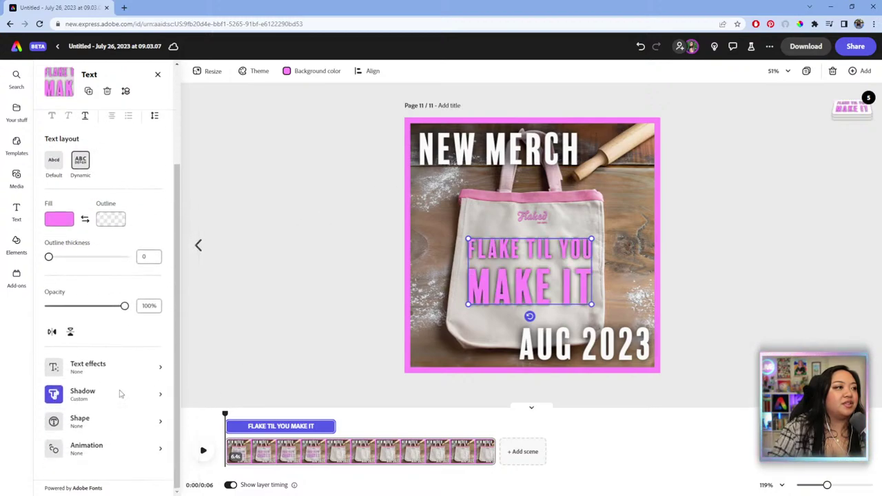
click(140, 397)
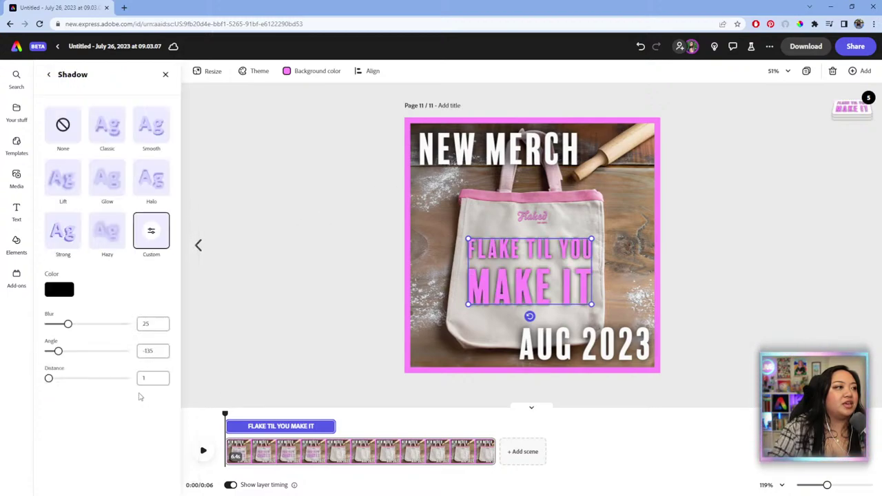
click(111, 137)
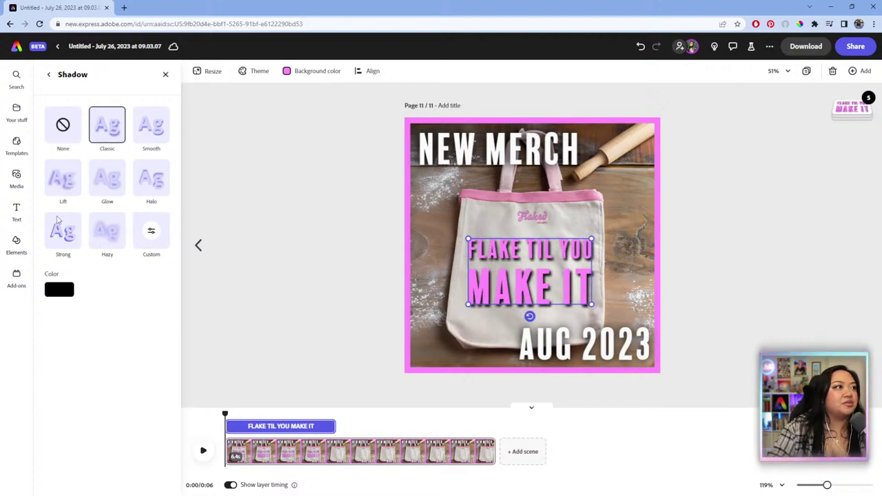
click(63, 252)
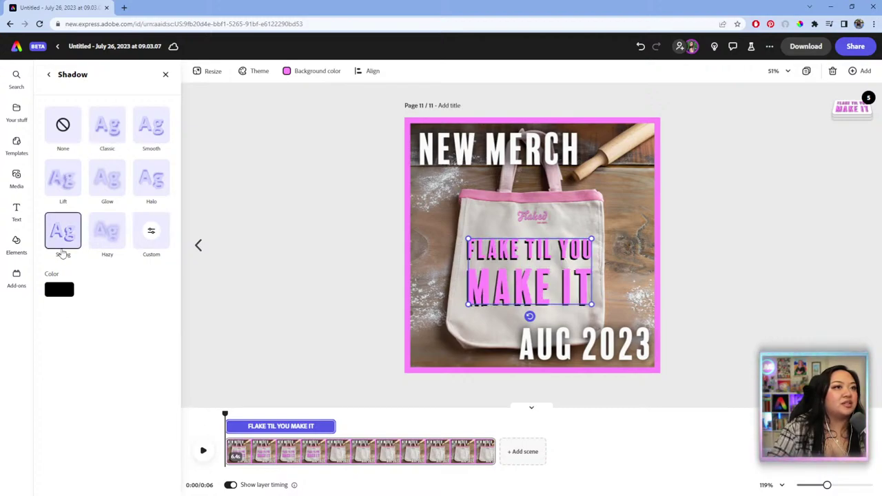
Customize the tagline's shadow with an angle of -137 and a distance of 17, keeping it black.
click(148, 238)
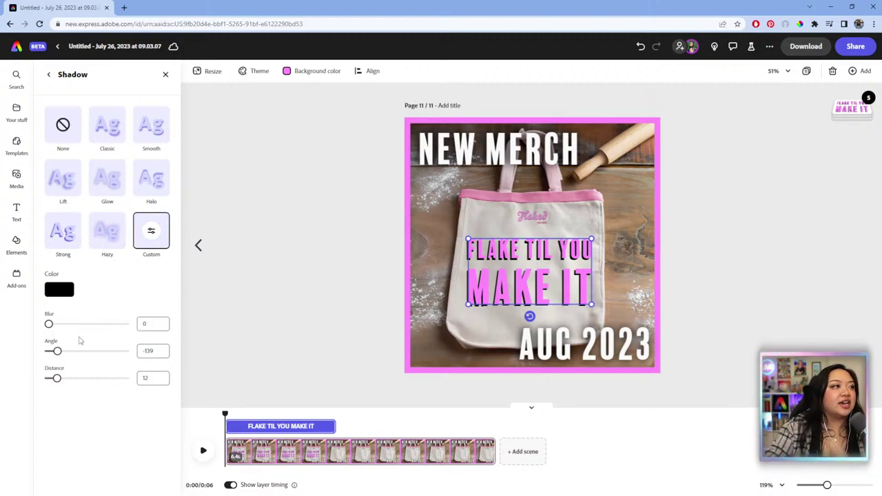
mouse_move(57, 351)
mouse_down()
mouse_move(60, 381)
mouse_move(57, 351)
mouse_up()
click(55, 293)
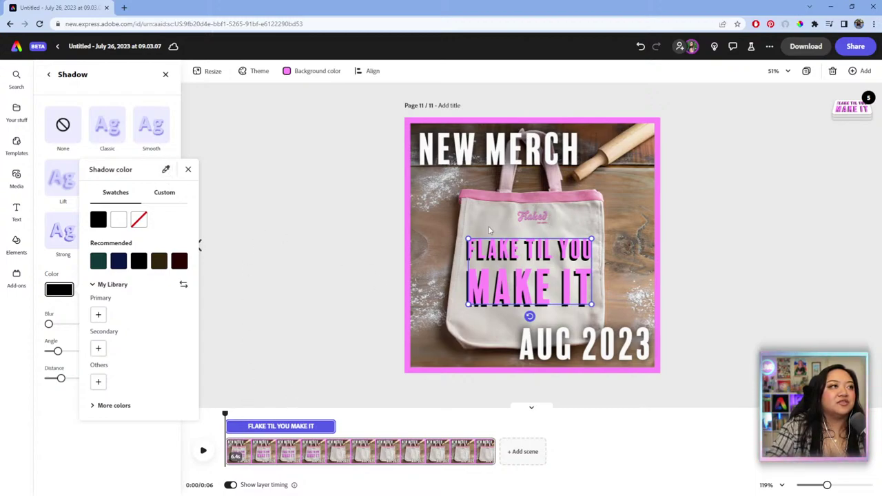
click(278, 283)
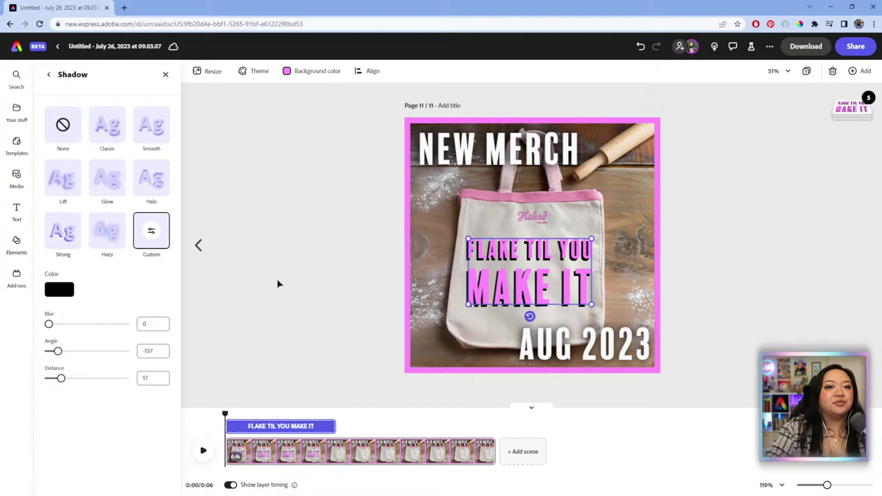
Go back to the page 9 story design and select the Flaked lettering inside its logo group.
click(198, 245)
click(197, 245)
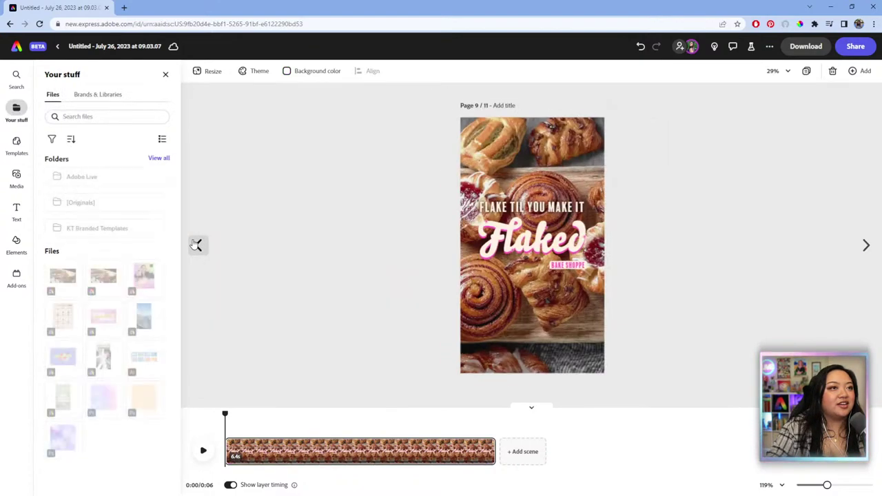
click(497, 255)
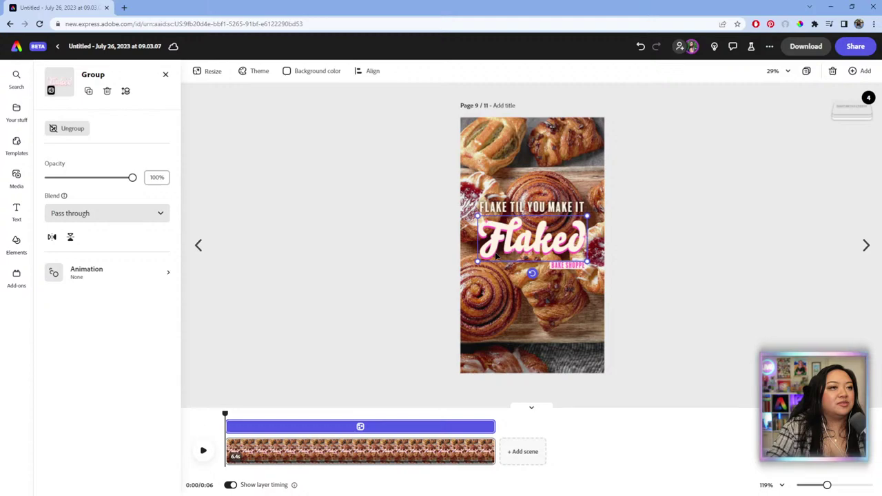
click(497, 256)
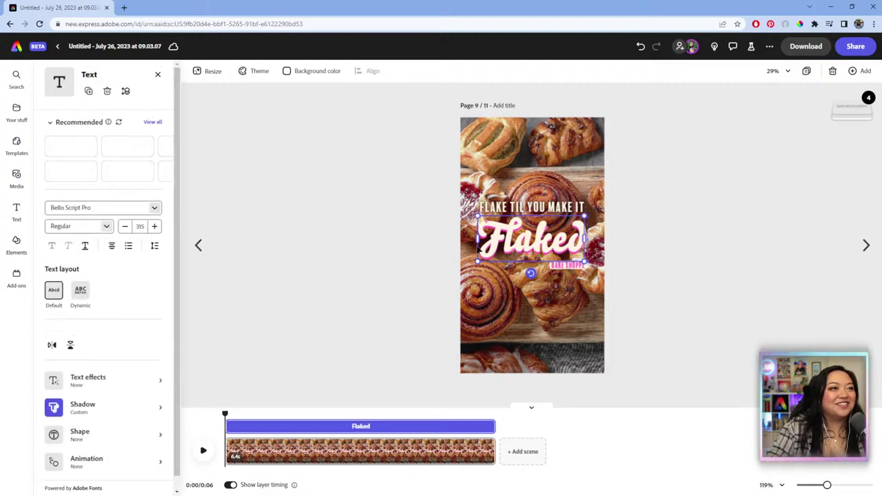
click(16, 111)
click(531, 238)
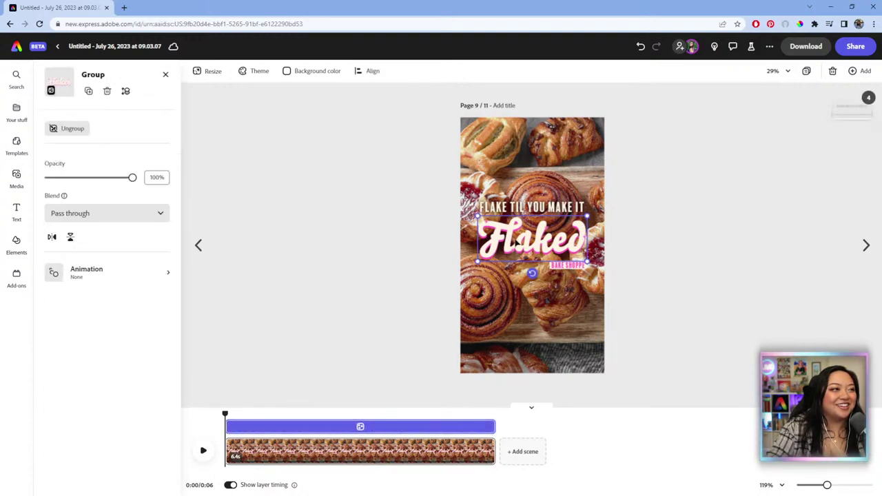
click(16, 110)
click(531, 238)
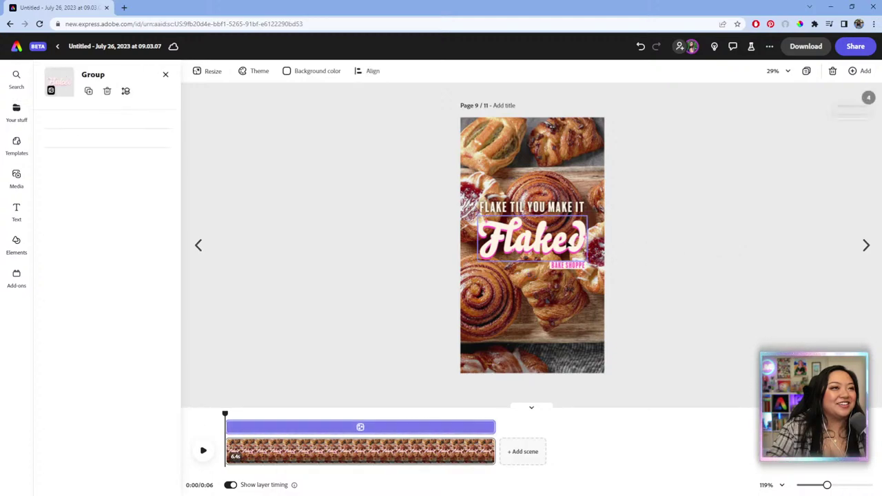
click(531, 238)
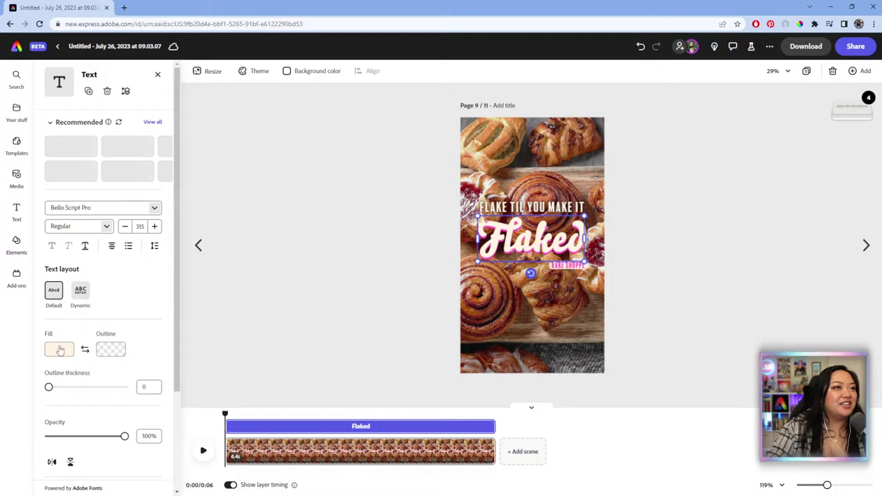
Copy the hex code of the Flaked lettering's custom pink shadow color.
scroll(131, 351, down, 2)
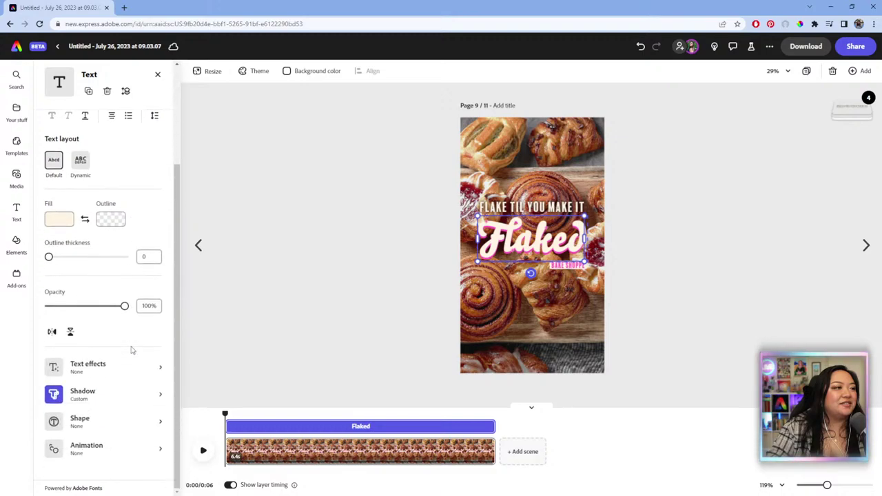
click(120, 399)
click(61, 290)
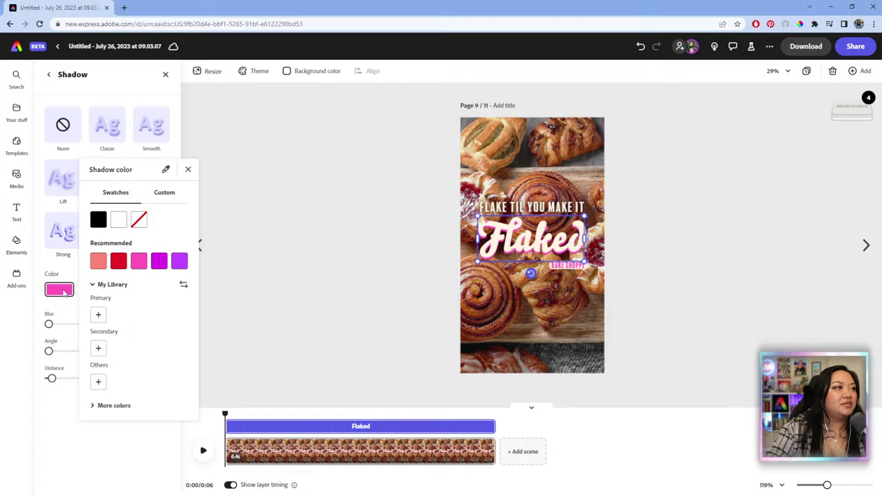
click(172, 195)
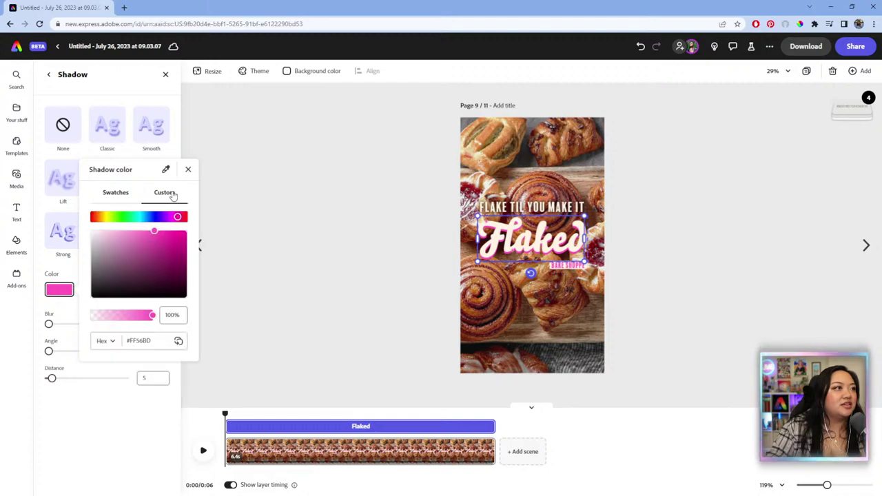
double_click(128, 345)
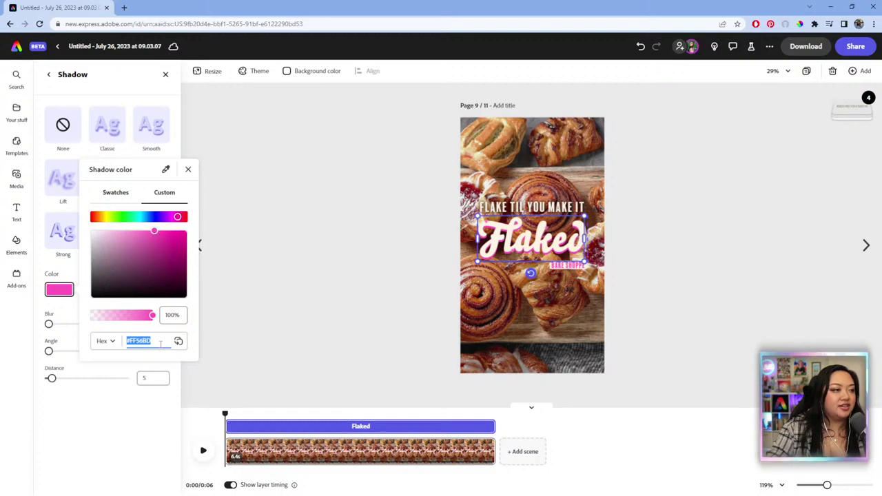
click(281, 273)
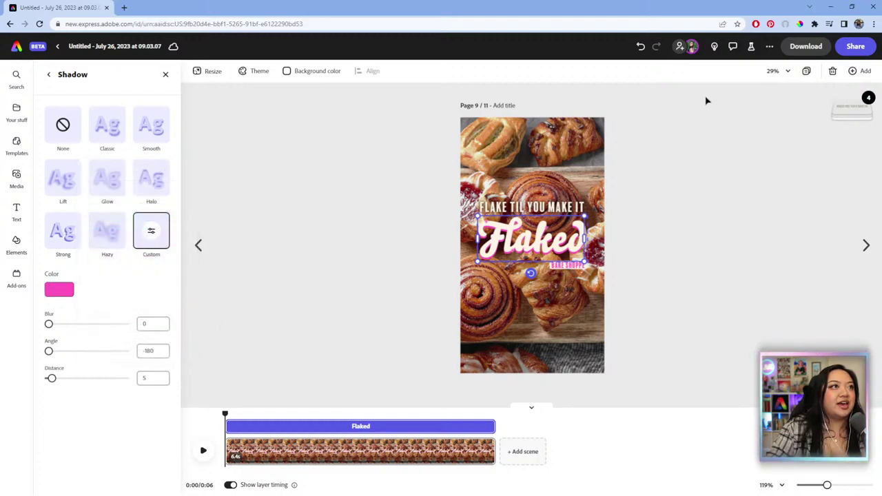
Set the shadow color of the "Flake til you make it" tagline on page 11 to #FF56BD.
click(807, 71)
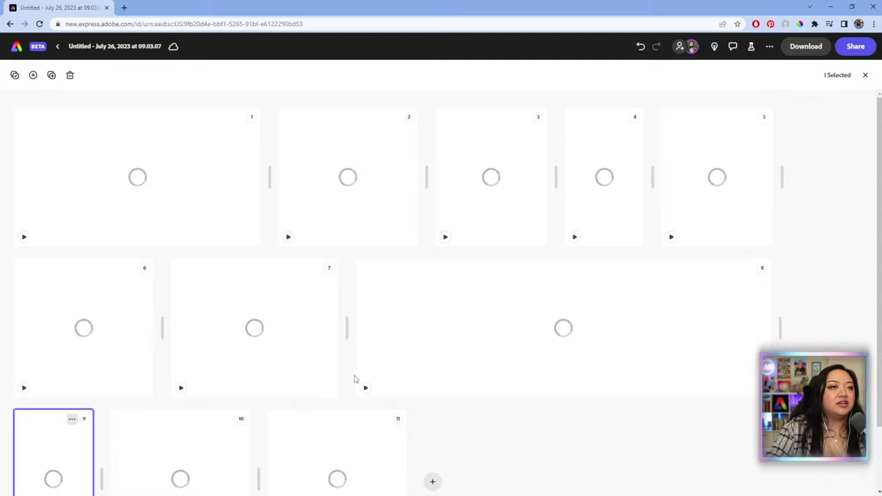
scroll(354, 379, down, 2)
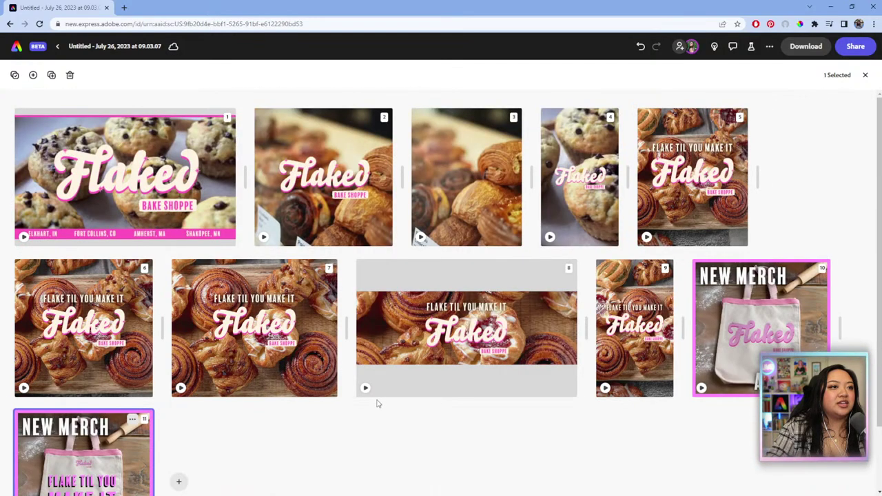
key(Escape)
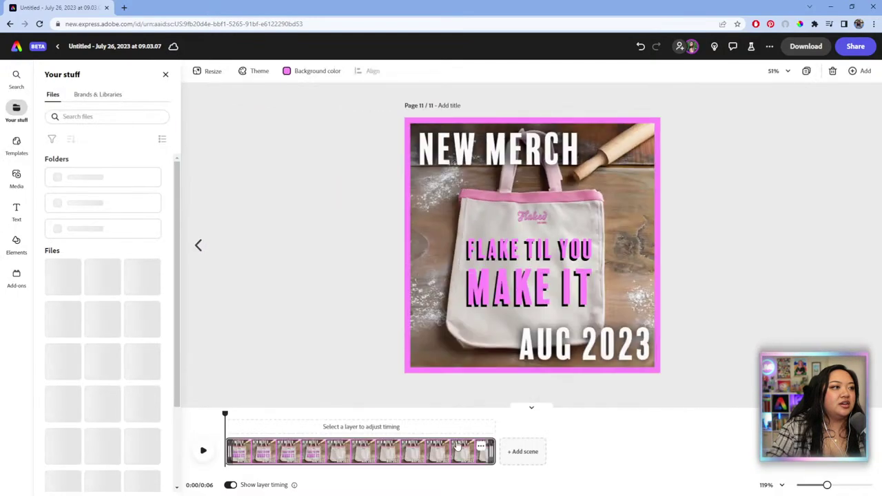
click(512, 293)
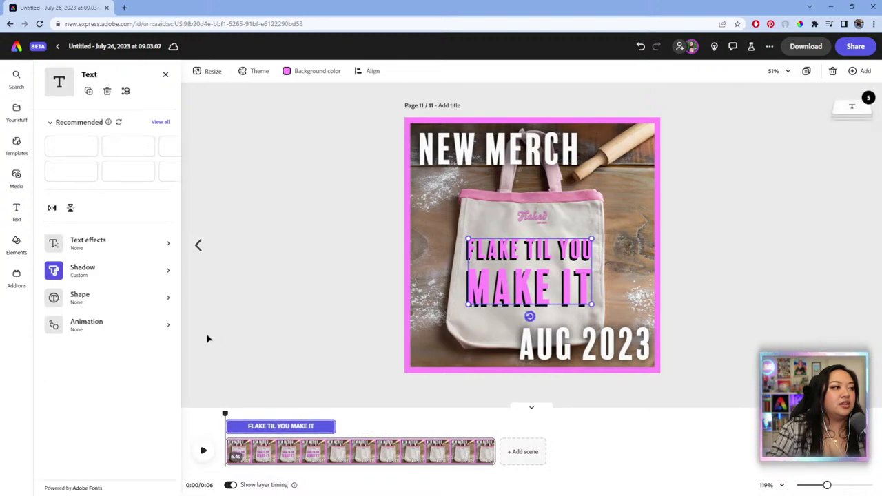
scroll(129, 427, down, 3)
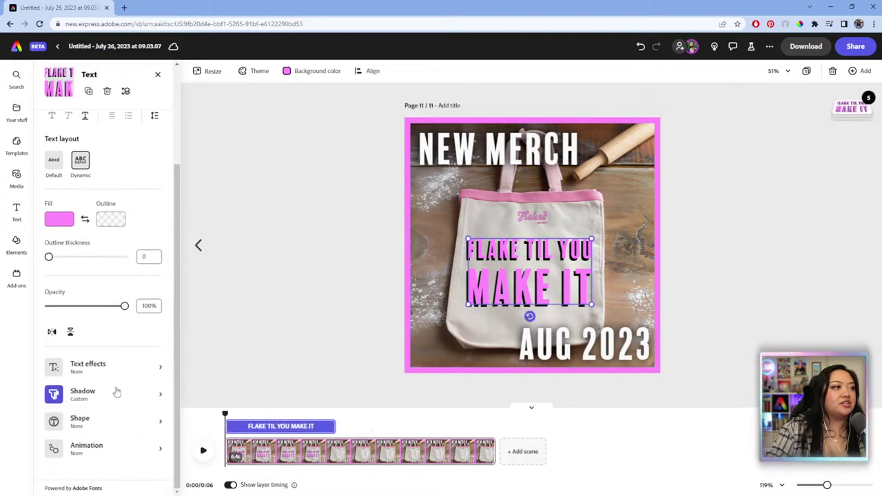
click(101, 394)
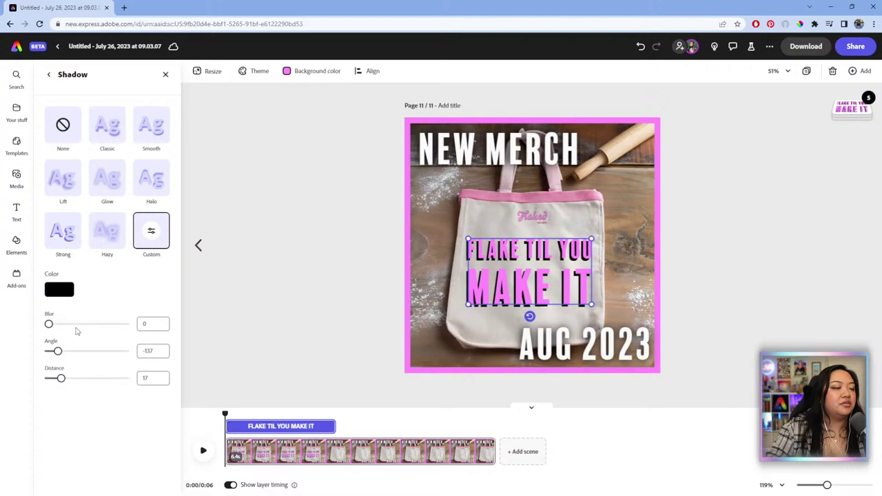
click(66, 291)
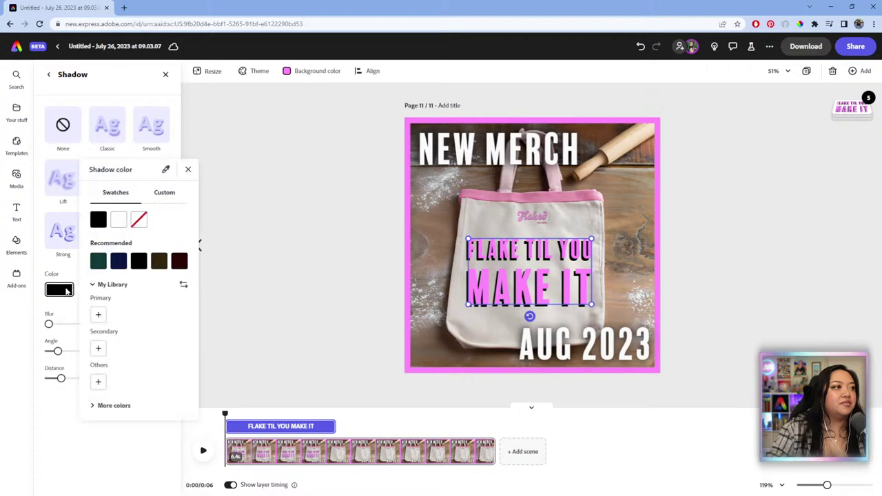
click(165, 197)
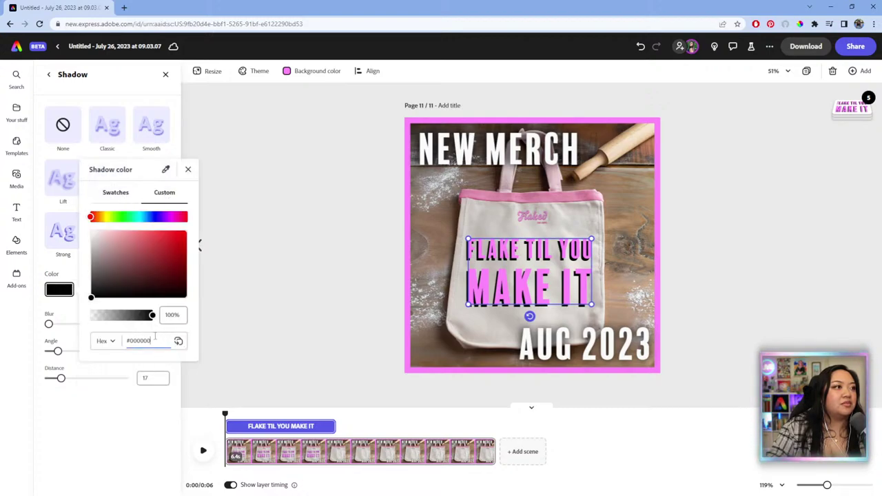
drag(155, 337, 112, 348)
text(#FF56BD)
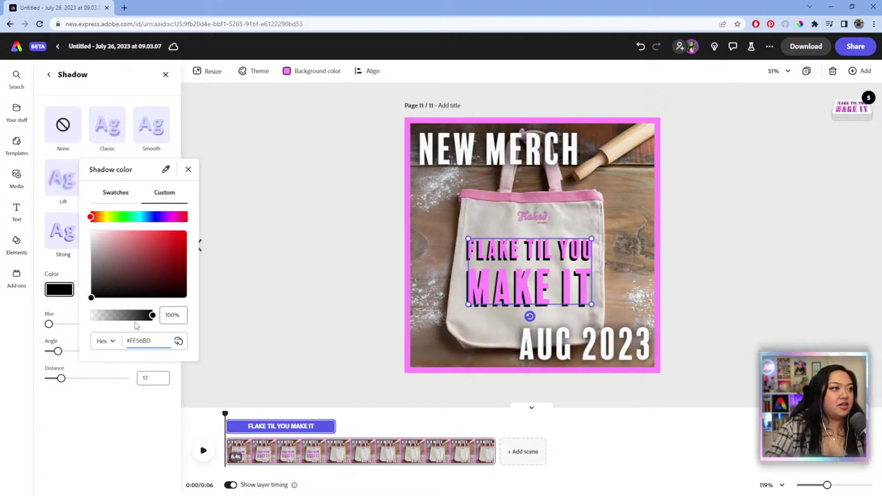
key(Return)
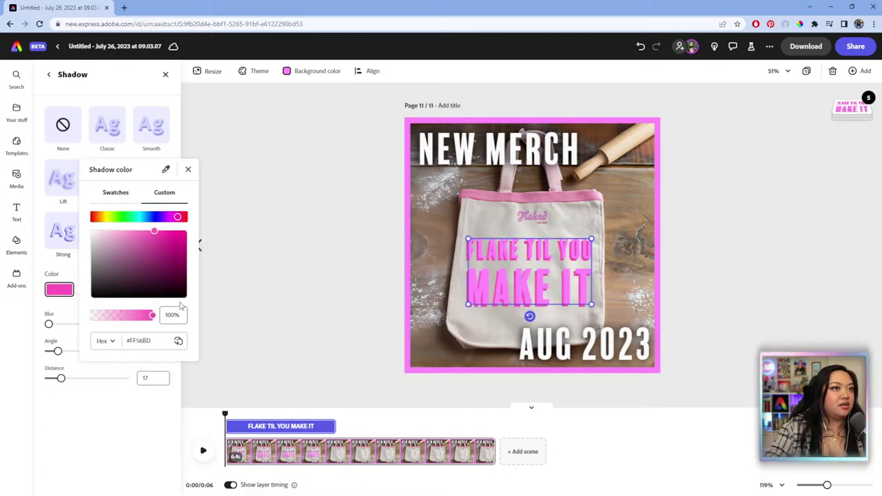
click(65, 274)
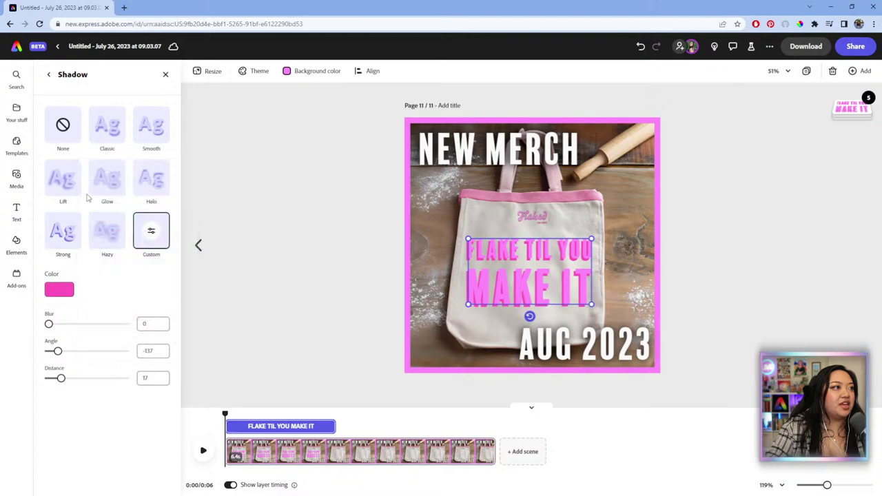
Lighten the tagline's fill to the custom pink #FF99FB.
click(48, 73)
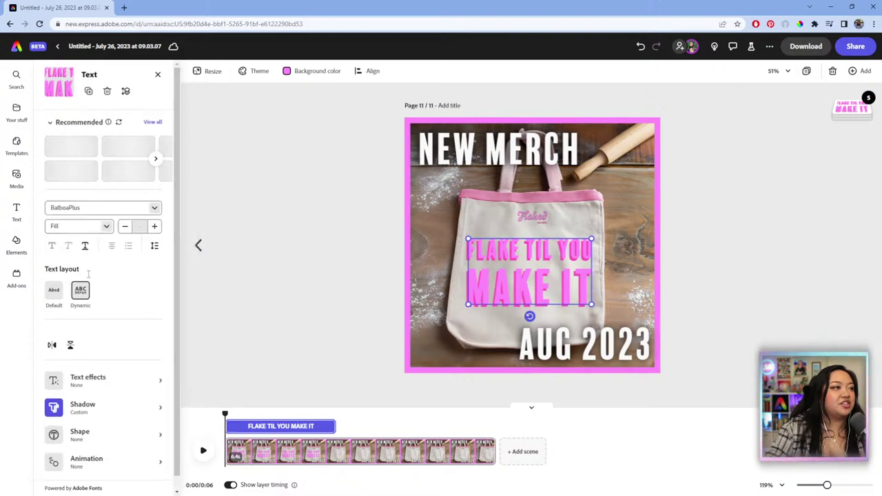
click(61, 350)
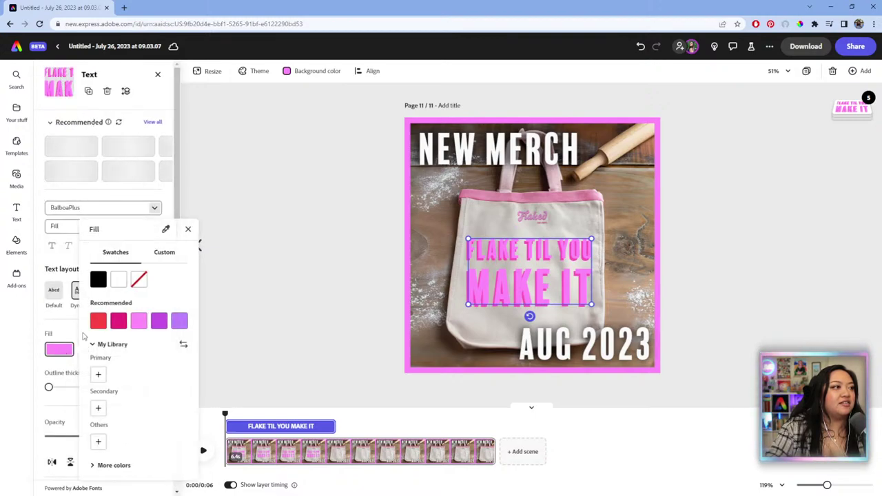
click(165, 251)
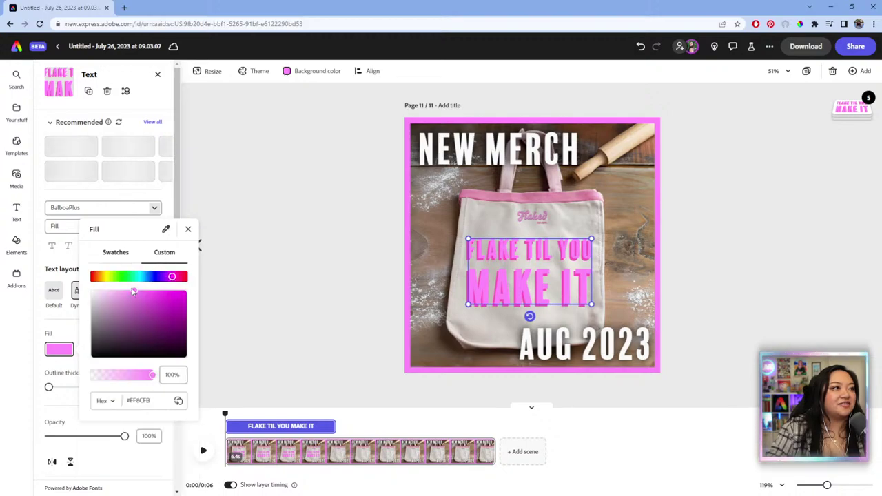
mouse_move(124, 292)
mouse_down()
mouse_move(103, 295)
mouse_move(131, 293)
mouse_up()
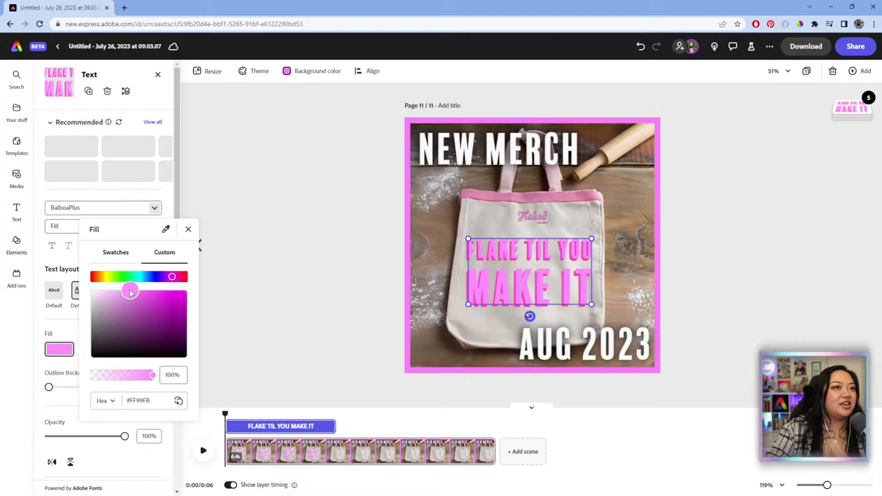
click(23, 351)
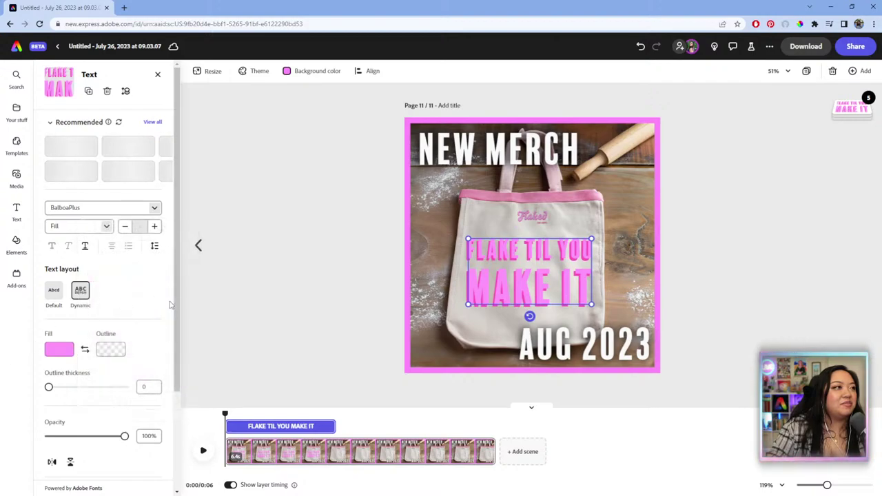
Set the tagline's fill to a pale pink of about #FCD4FB and its opacity to 75%.
scroll(164, 316, down, 4)
scroll(157, 325, up, 4)
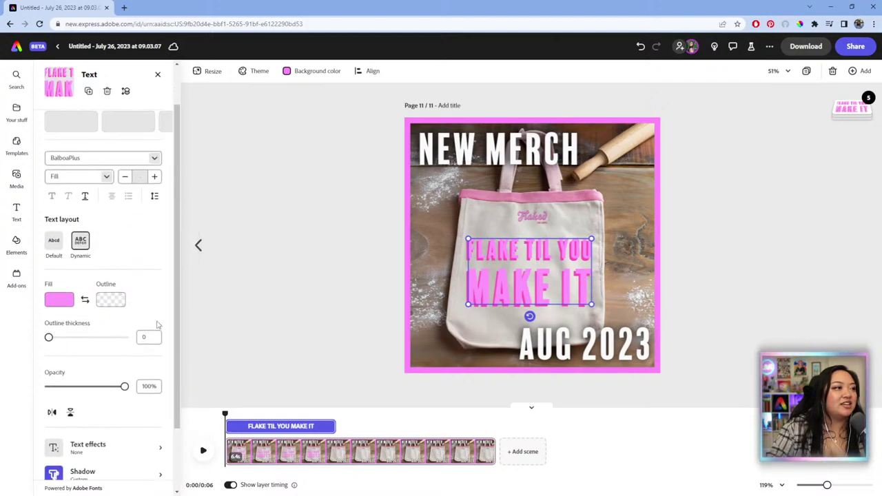
click(59, 351)
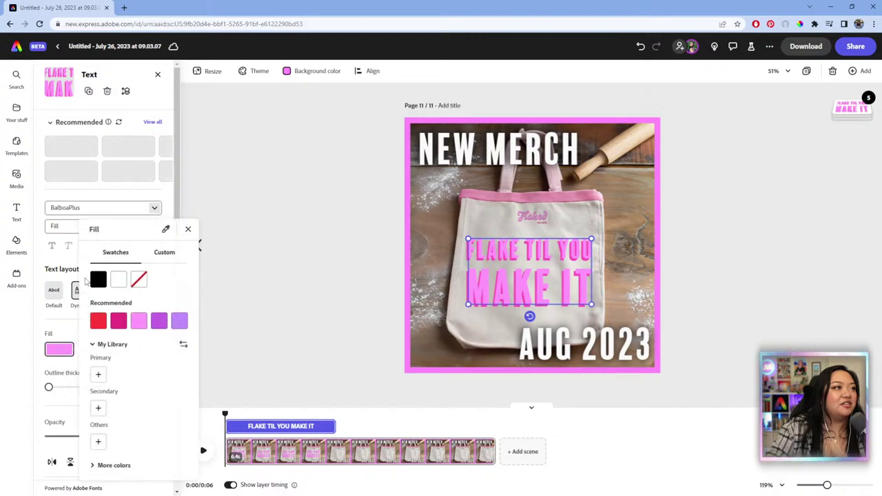
click(159, 256)
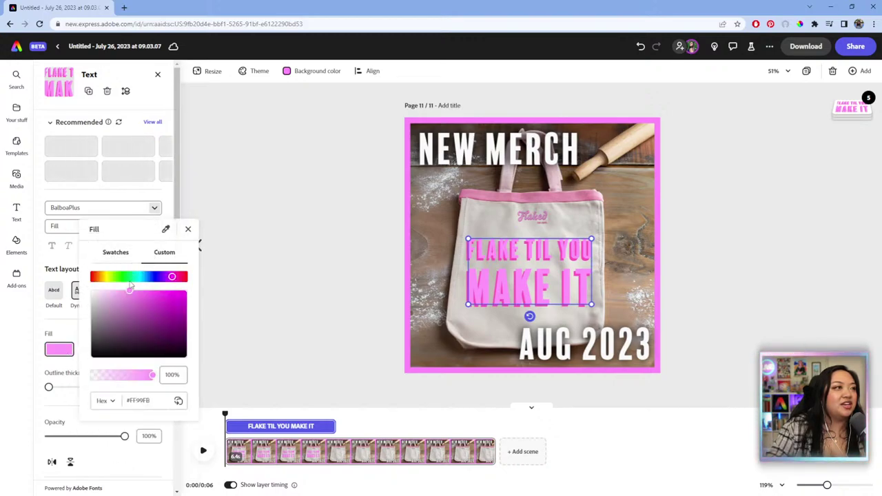
click(134, 299)
click(104, 293)
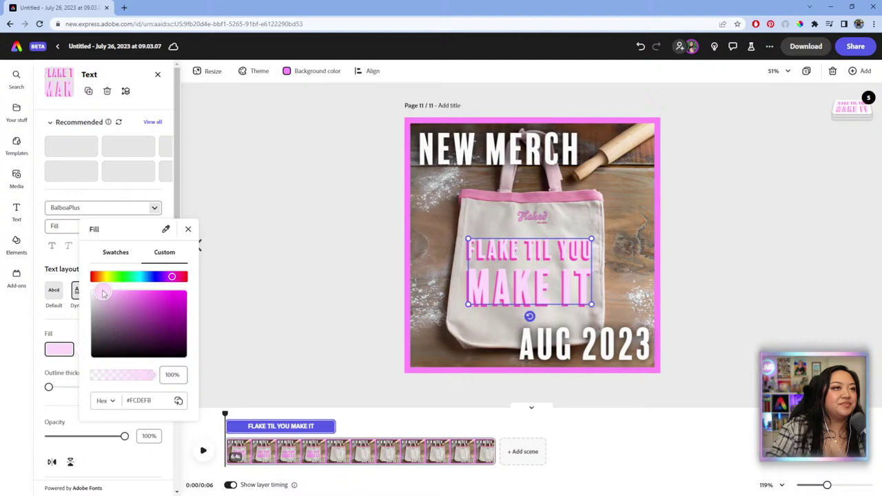
click(100, 294)
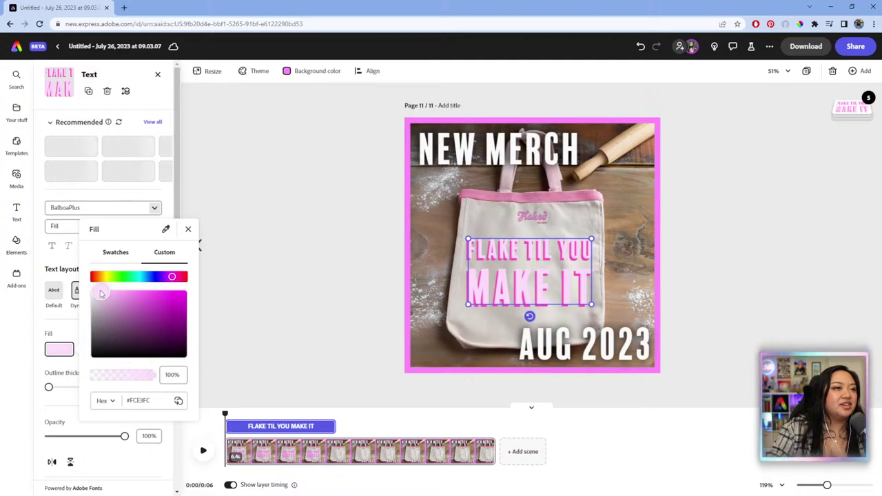
click(104, 293)
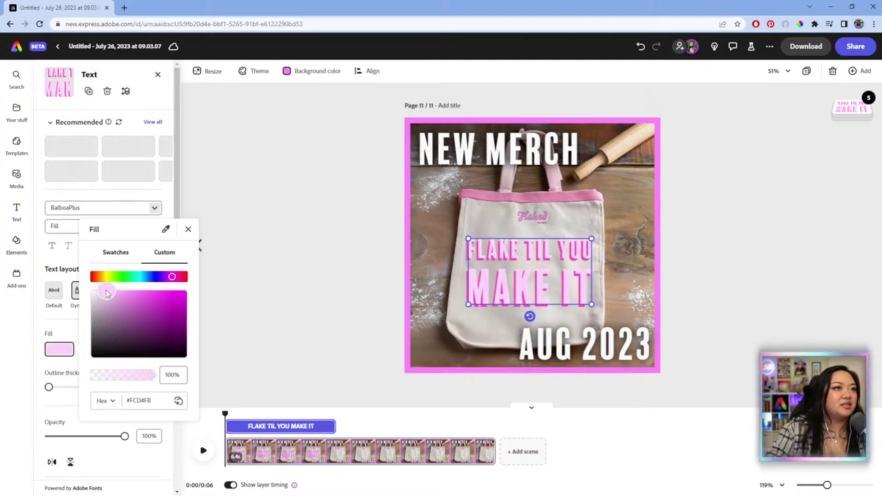
click(107, 294)
click(20, 350)
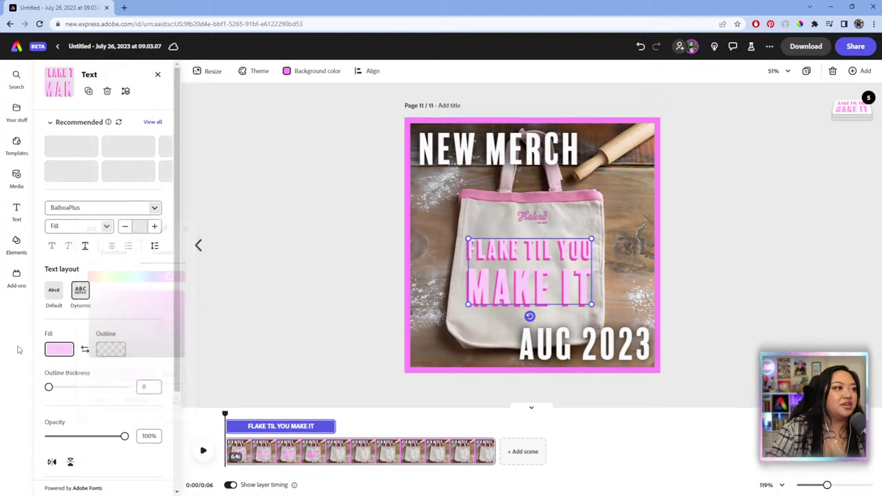
drag(124, 437, 107, 438)
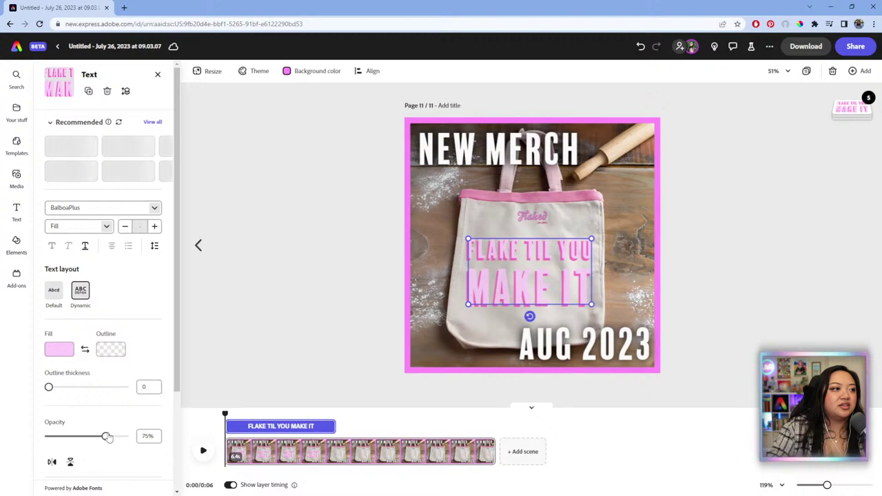
Deselect the tagline and review all eleven pages of the design in the page overview.
click(291, 337)
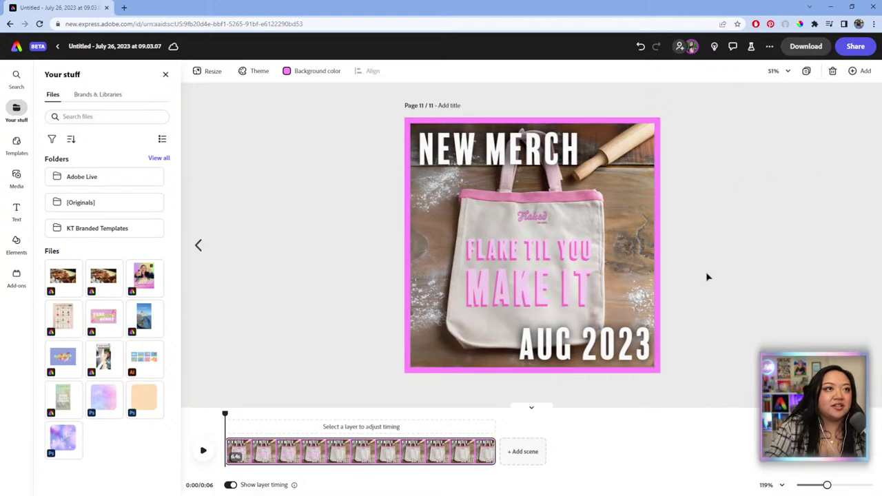
click(806, 70)
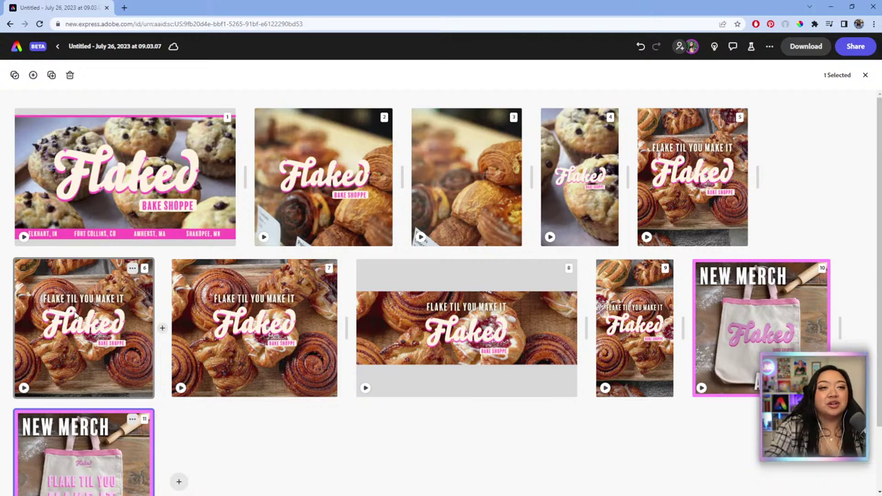
scroll(677, 195, down, 1)
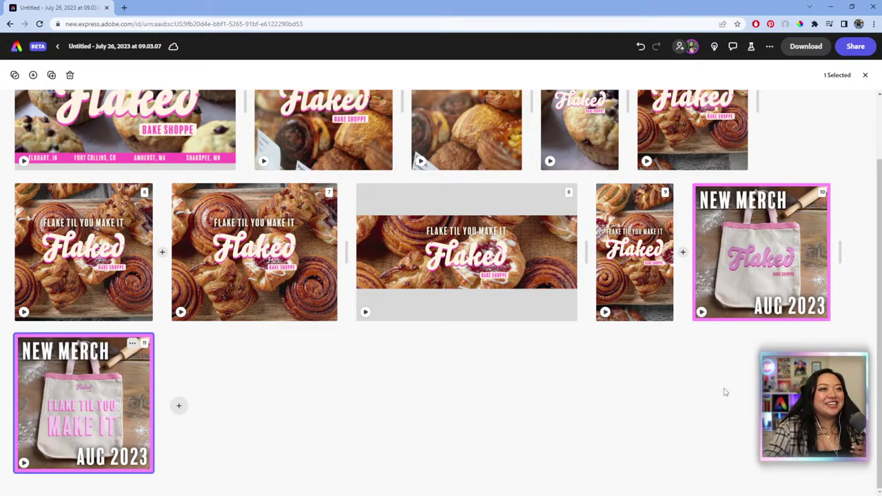
scroll(723, 394, up, 1)
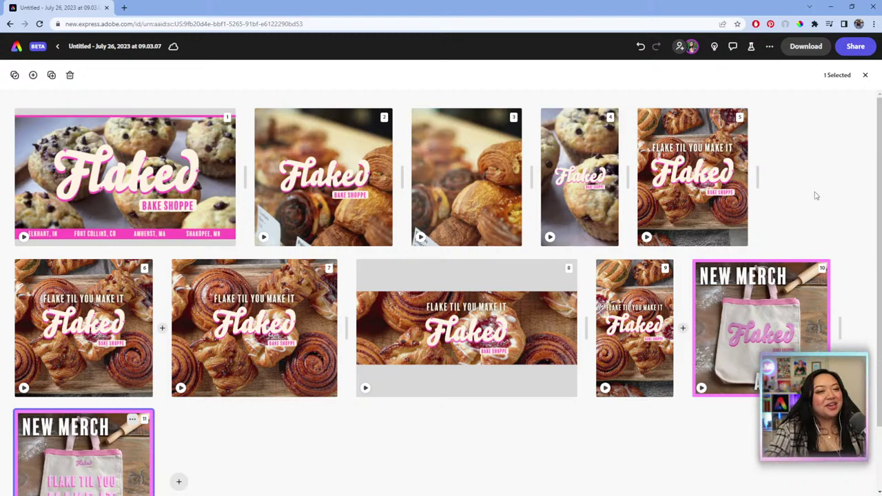
scroll(815, 195, down, 1)
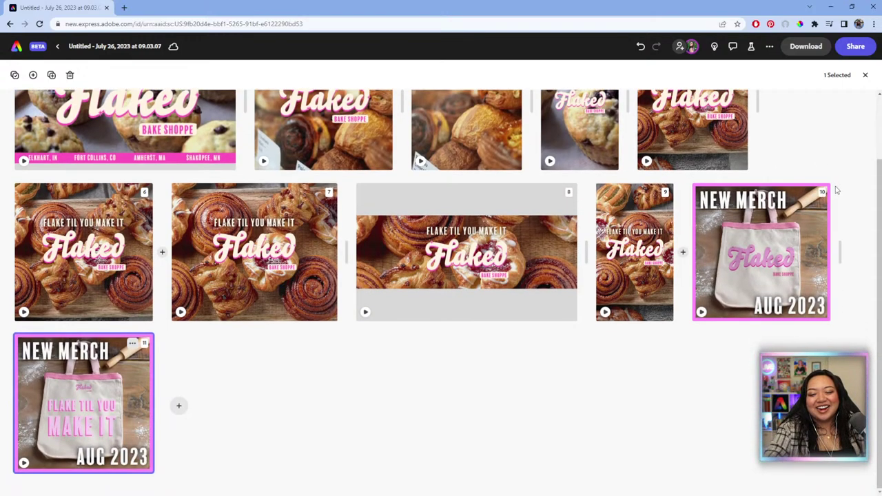
scroll(840, 139, up, 1)
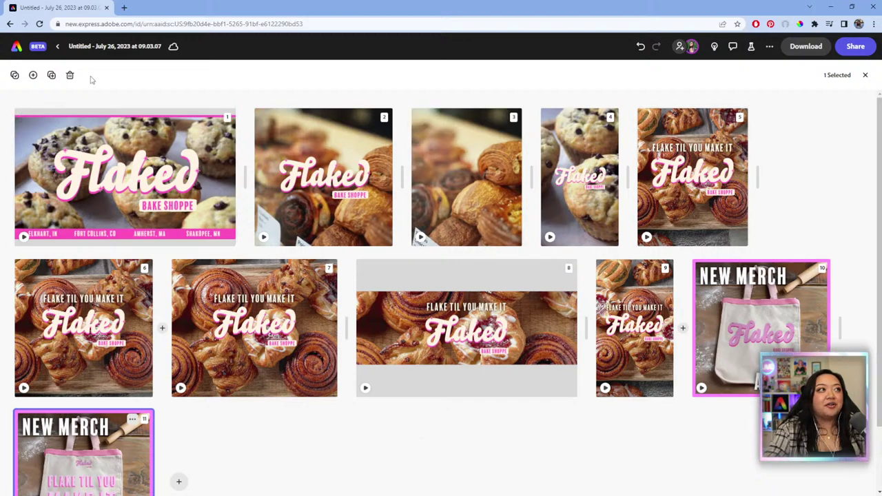
Return to the home screen, open the recent FLAKED project and show its "don't go baking my heart" tote page.
click(16, 47)
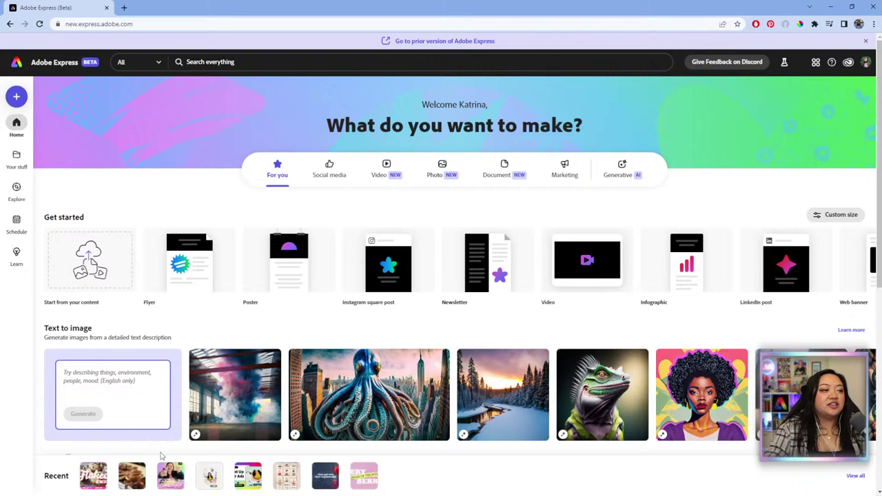
click(130, 478)
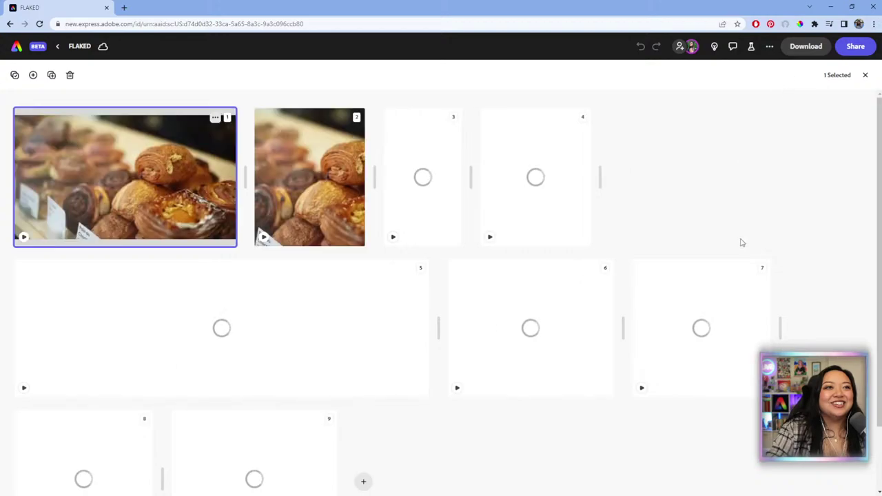
double_click(310, 337)
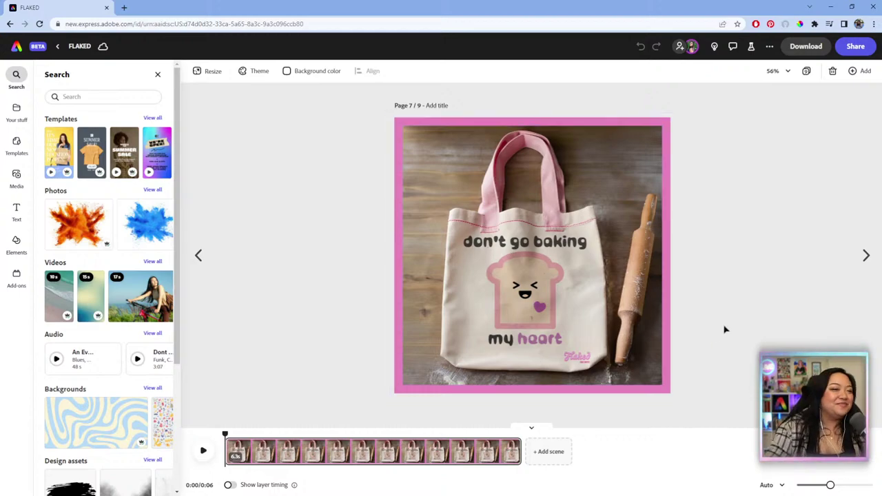
Compare the tote mockup on page 7 with the "Let's get this bread" shirt on page 8, and advance to page 9.
click(864, 256)
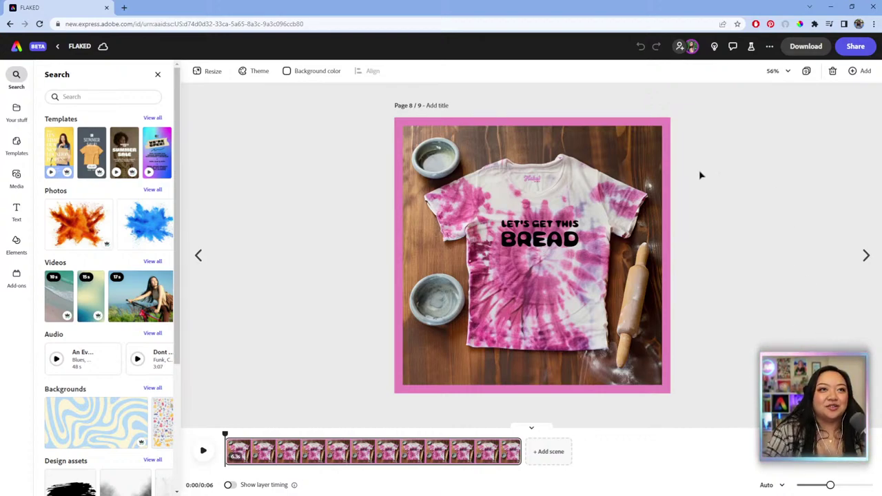
click(649, 162)
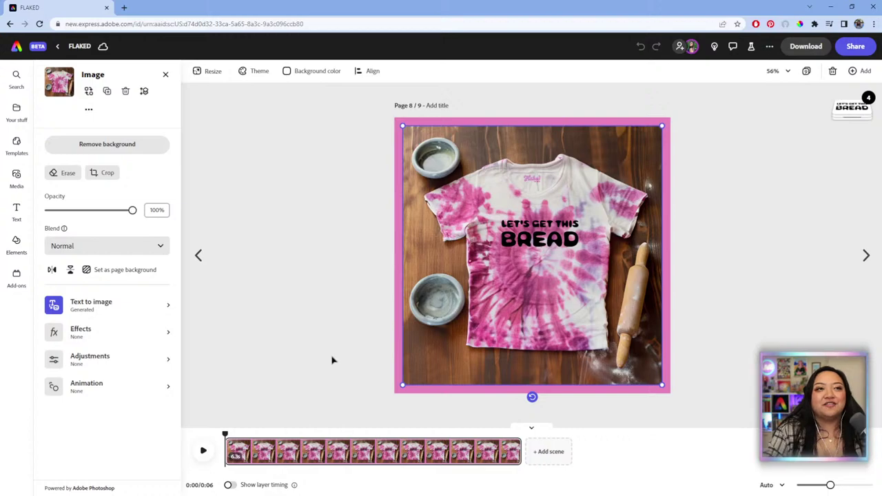
click(199, 256)
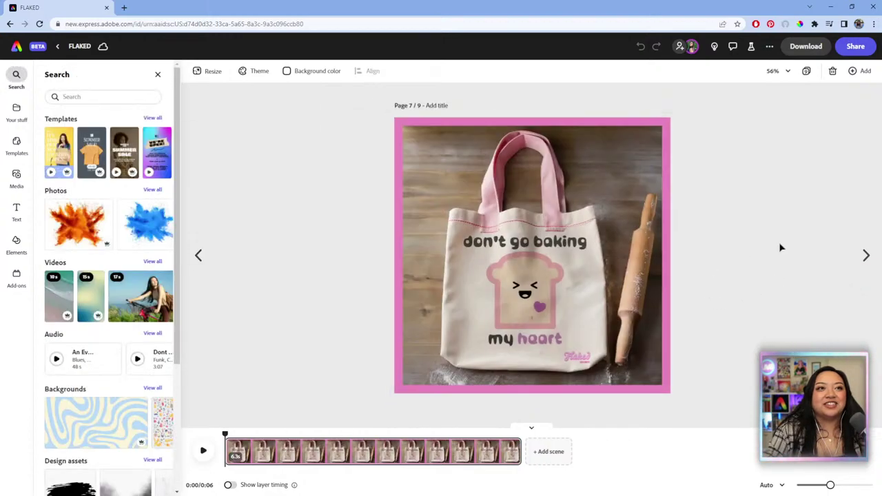
click(866, 255)
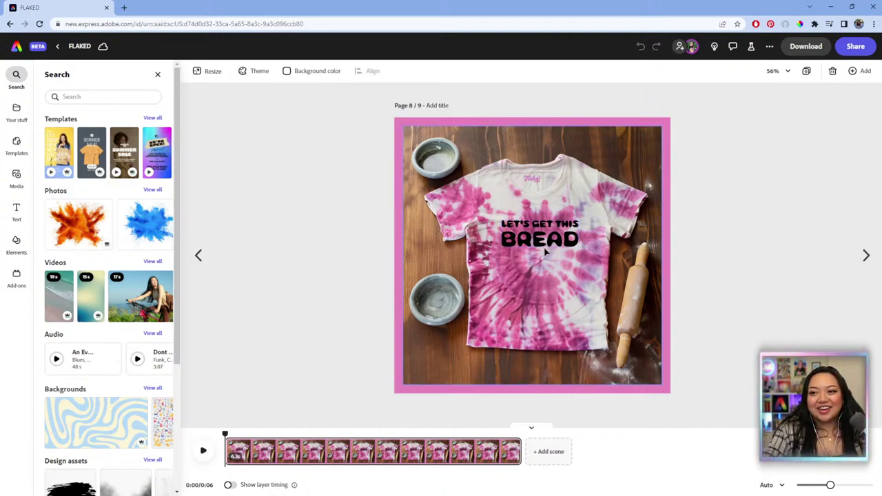
click(867, 261)
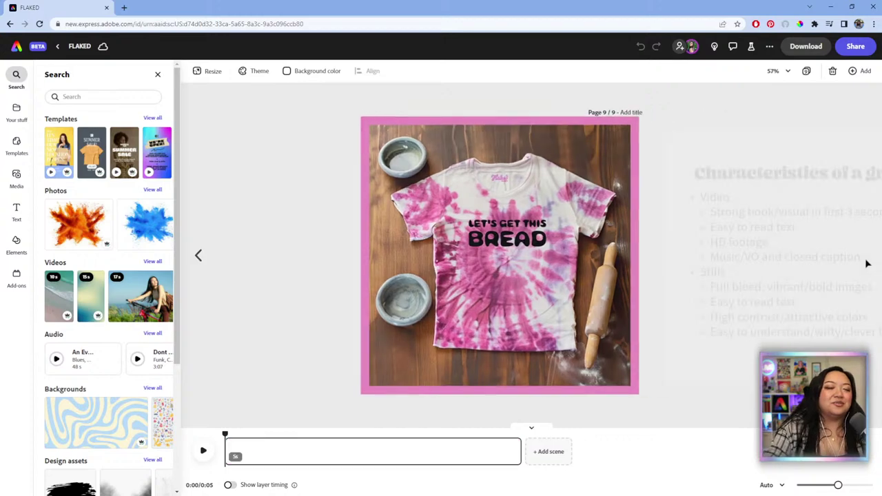